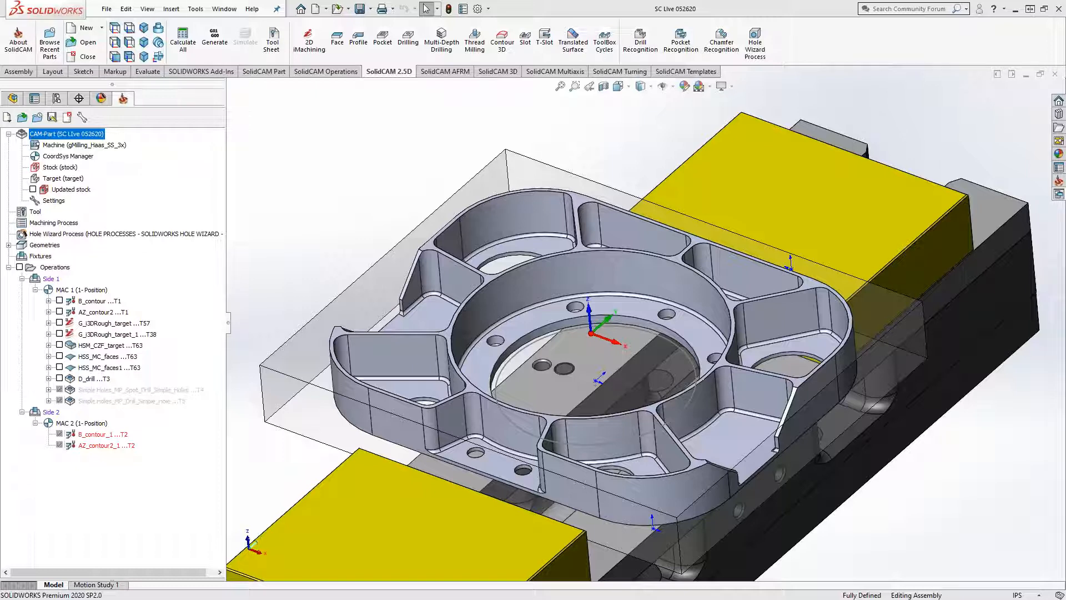
Step: Display the toolpaths of the HSS_MC_faces and HSS_MC_faces1 operations on the part and hide both again
middle_click_drag(537, 352, 556, 400)
left_click(59, 356)
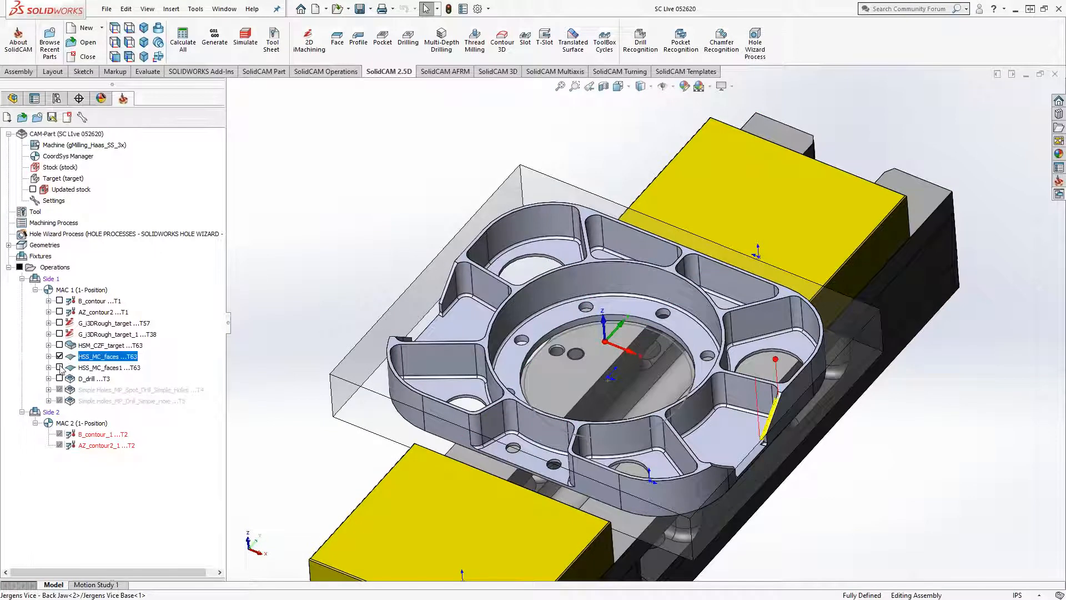
left_click(59, 367)
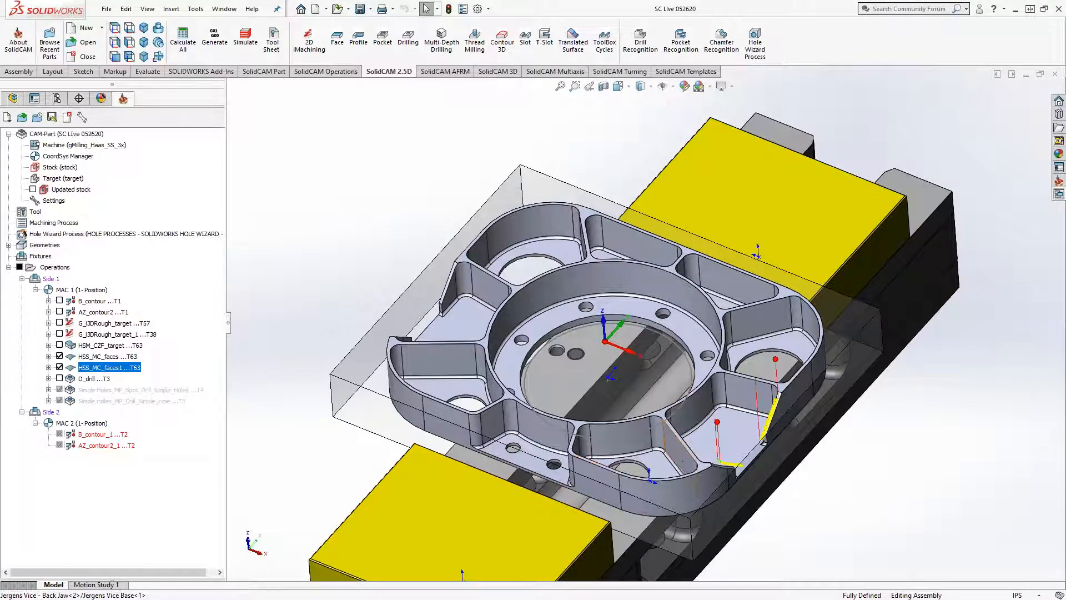
left_click(60, 367)
left_click(60, 356)
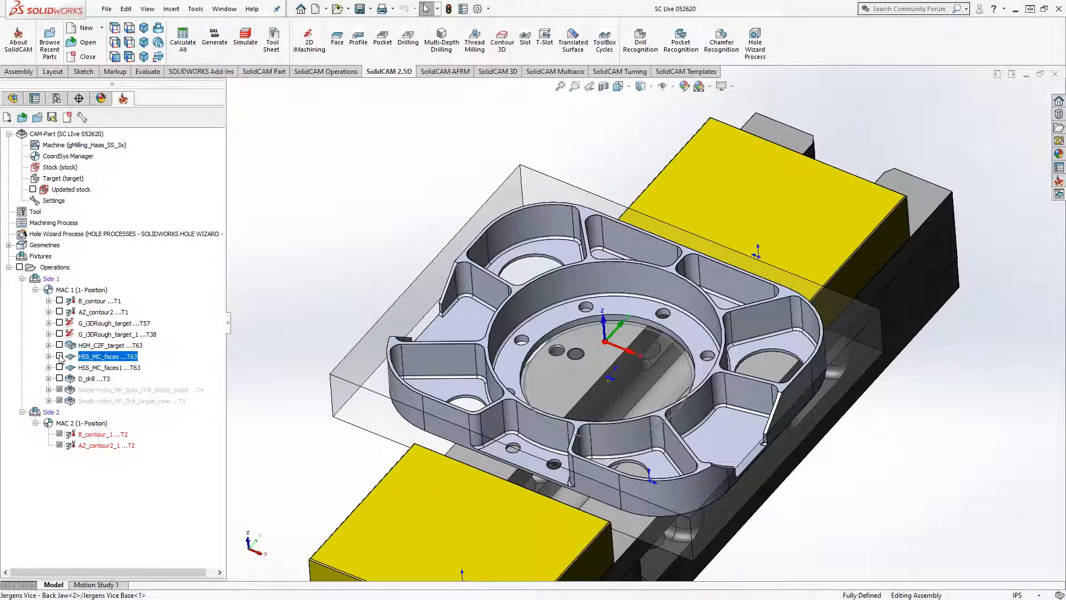
middle_click_drag(400, 364, 435, 403)
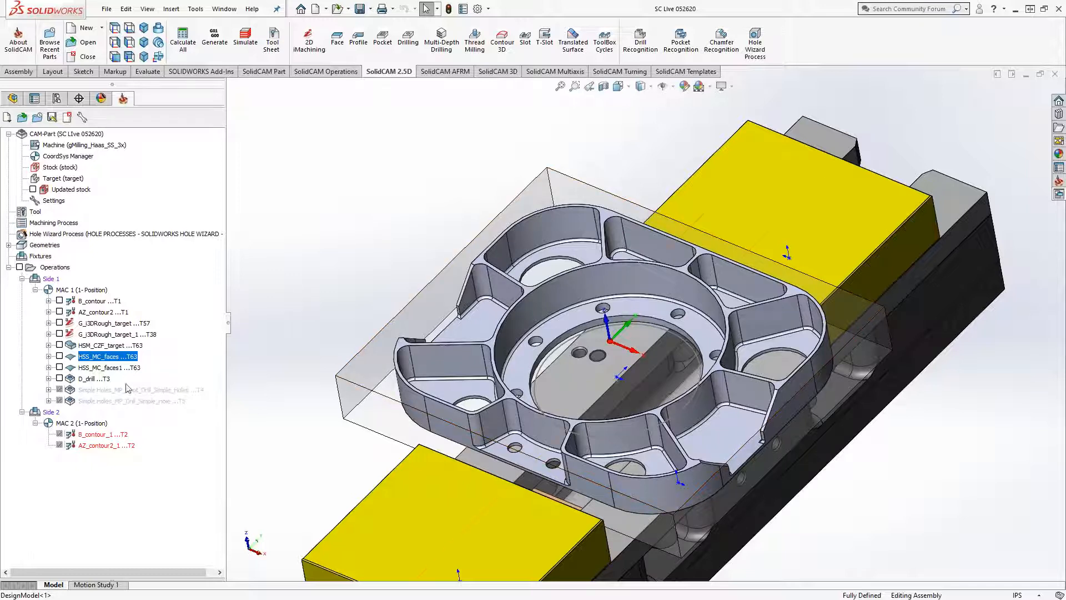
Step: Show the toolpaths of HSS_MC_faces and HSS_MC_faces1 and start mirroring the two operations together
left_click(59, 356)
left_click(59, 367)
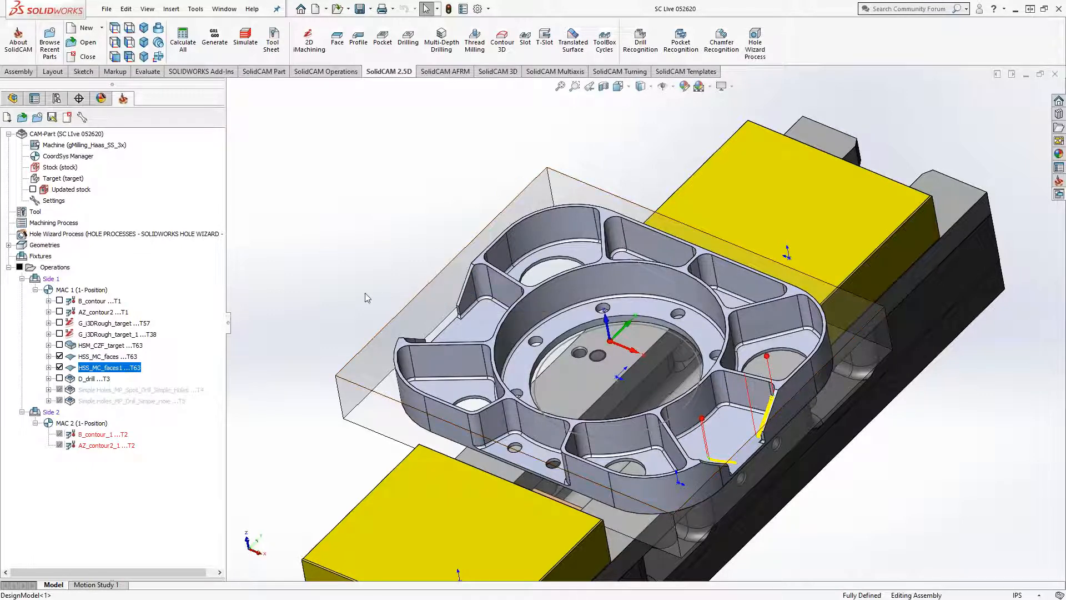
left_click(102, 357, "ctrl")
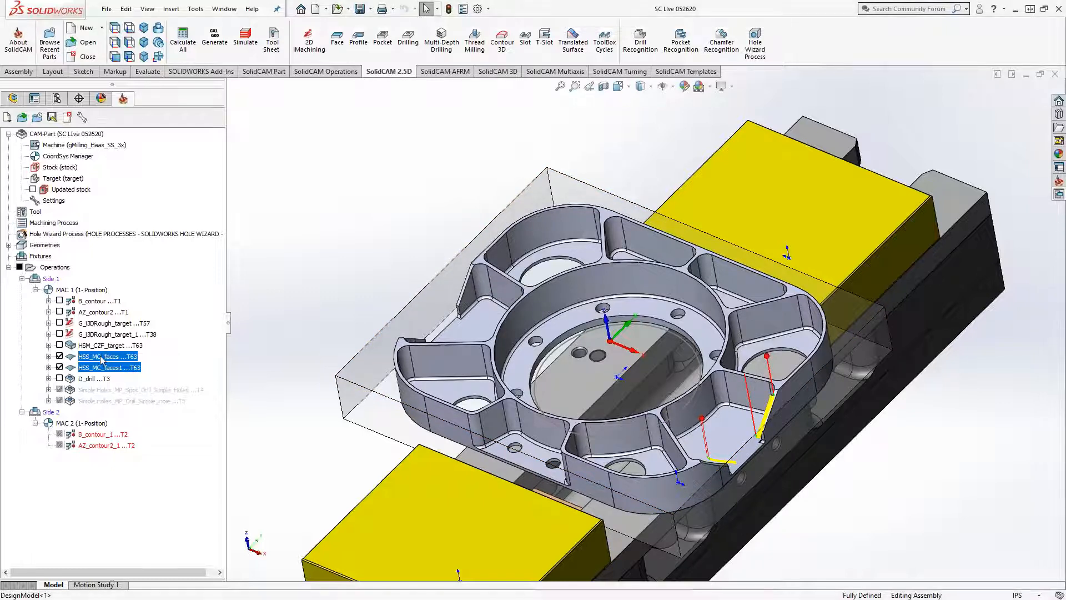
right_click(102, 360)
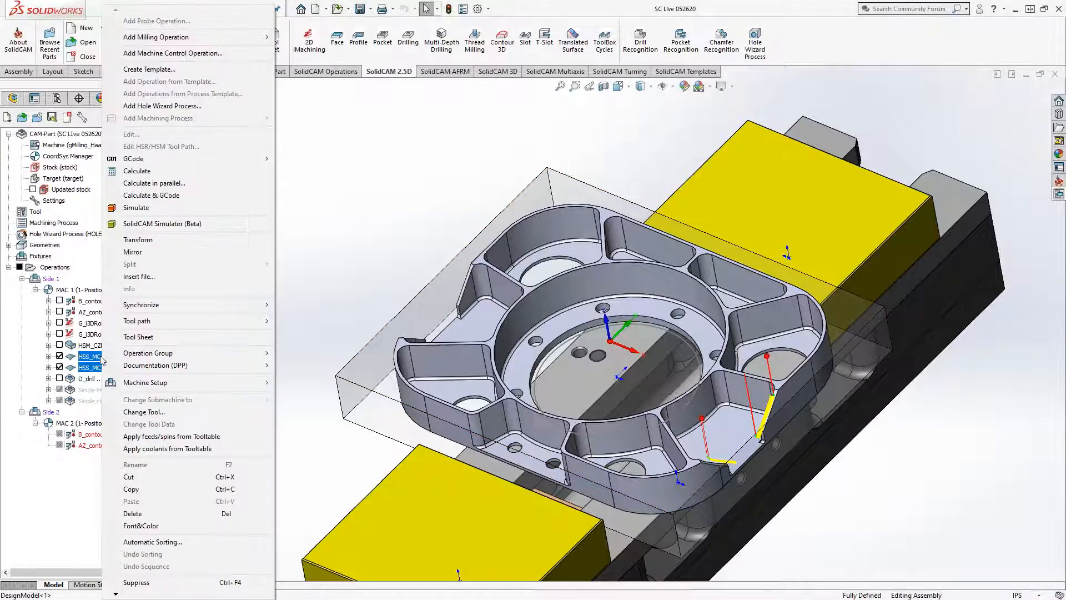
left_click(138, 254)
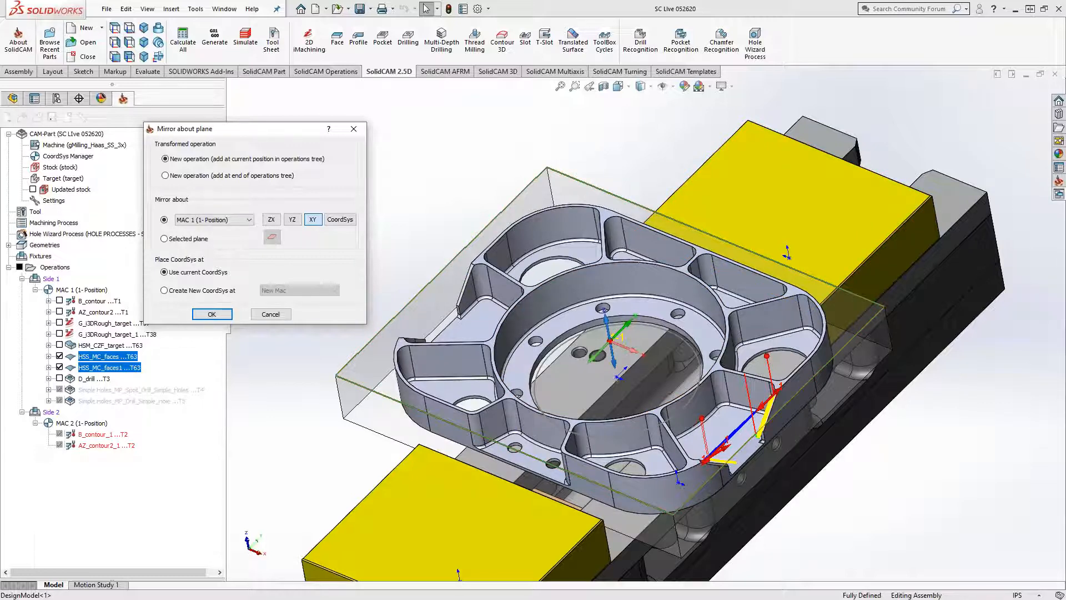
Step: Set the mirror to use a selected plane and pick the DesignModel's Right Plane
left_click(165, 239)
left_click(271, 237)
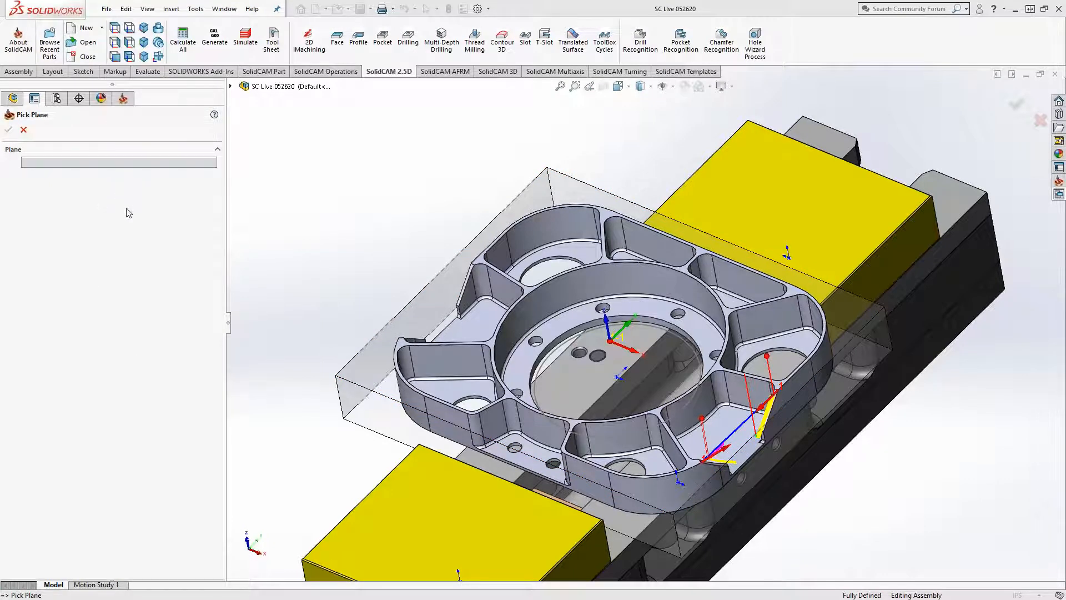
left_click(231, 87)
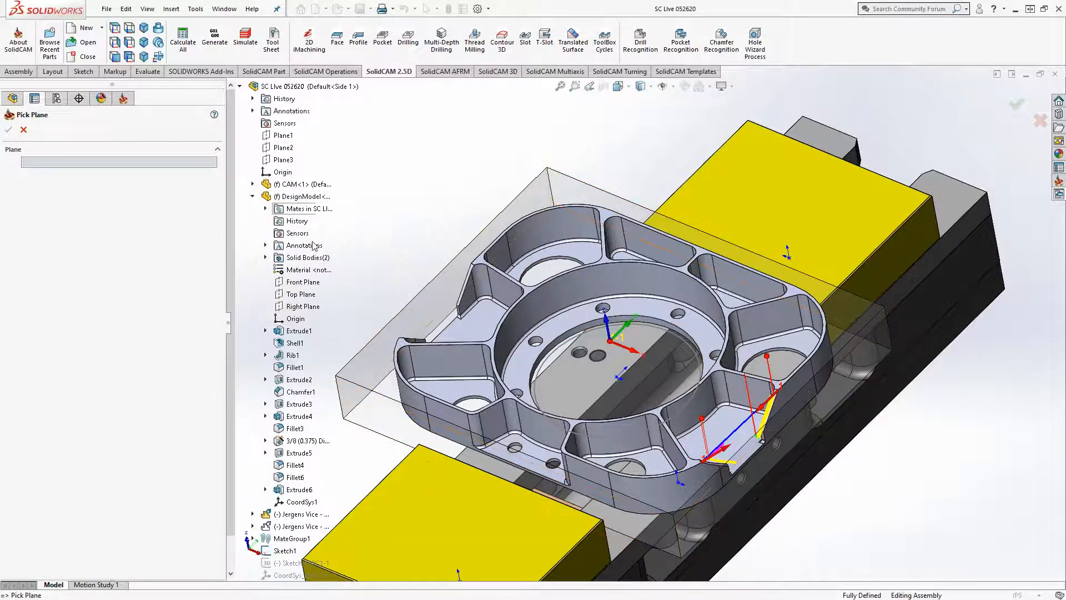
left_click(300, 307)
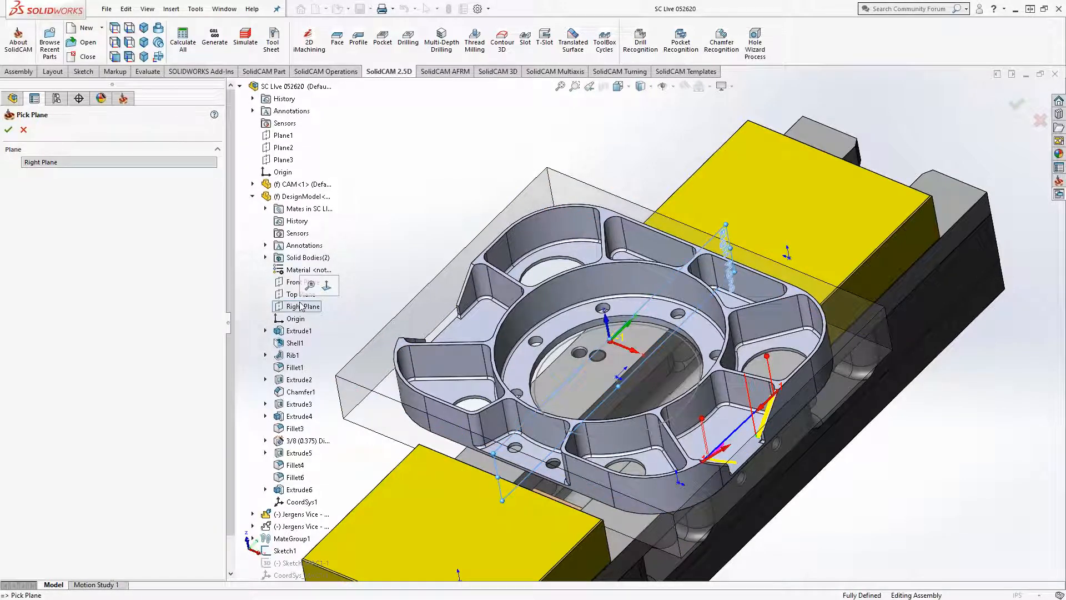
middle_click_drag(557, 301, 494, 324)
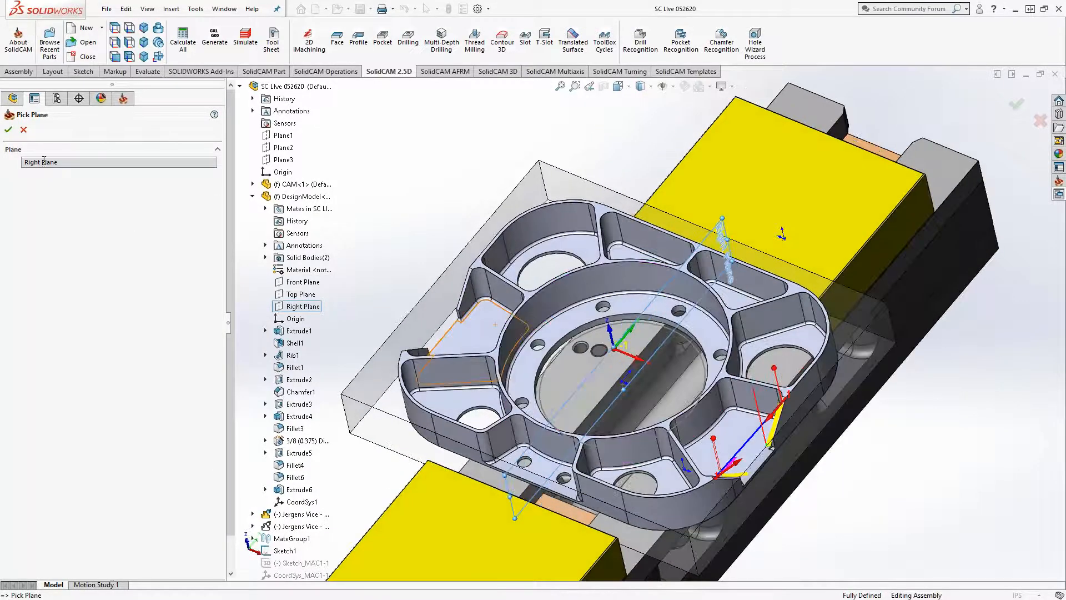
left_click(8, 129)
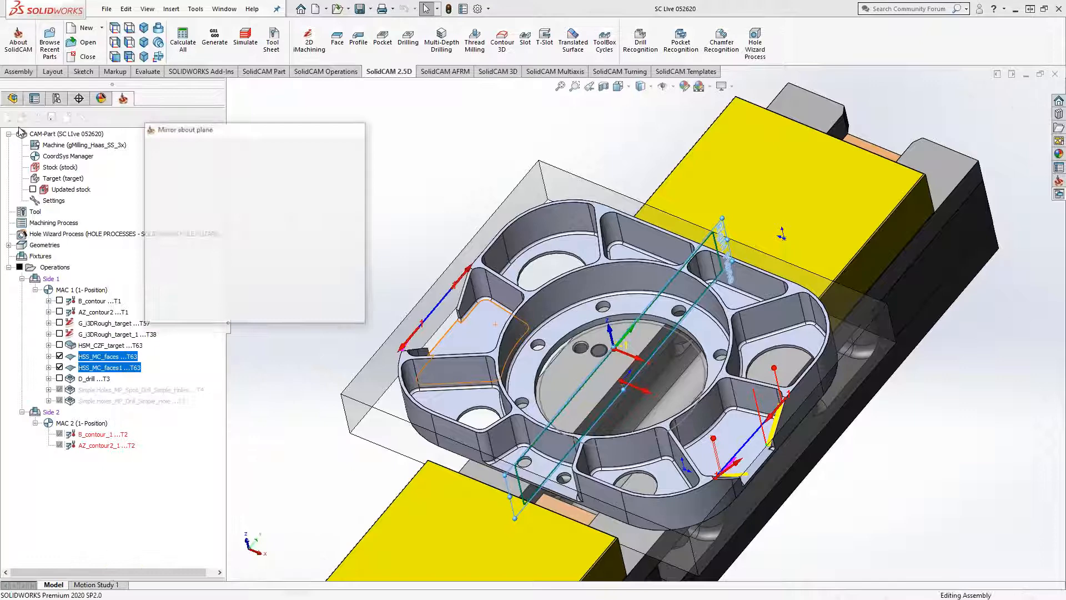
Step: Check the mirror preview on the part, keep the current CoordSys option, and create the mirrored operations
scroll(428, 308, "down", 5)
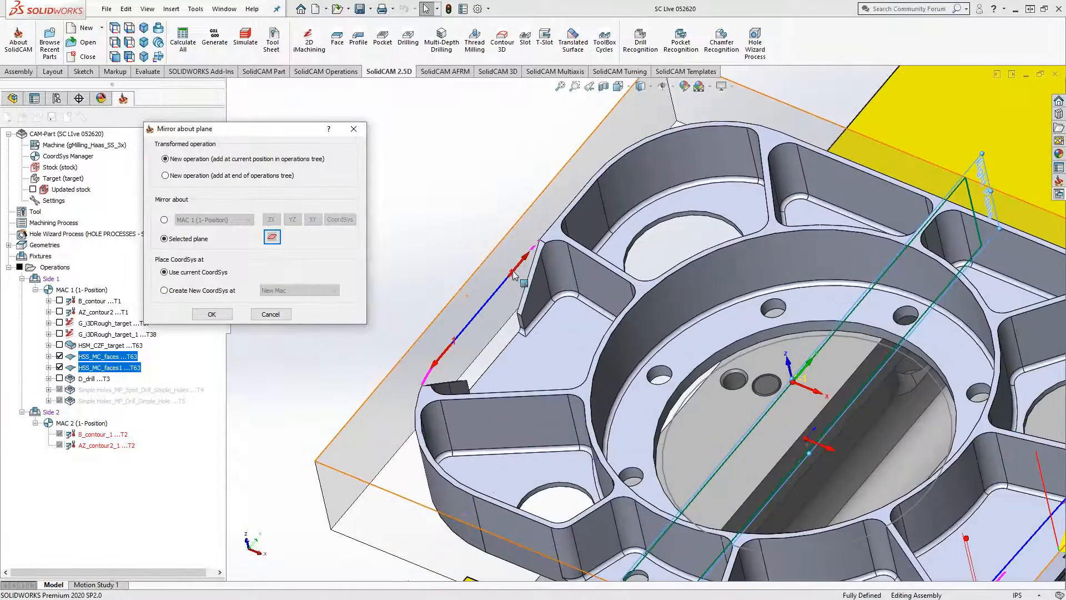
scroll(513, 272, "down", 2)
scroll(511, 294, "down", 2)
middle_click_drag(511, 305, 526, 355)
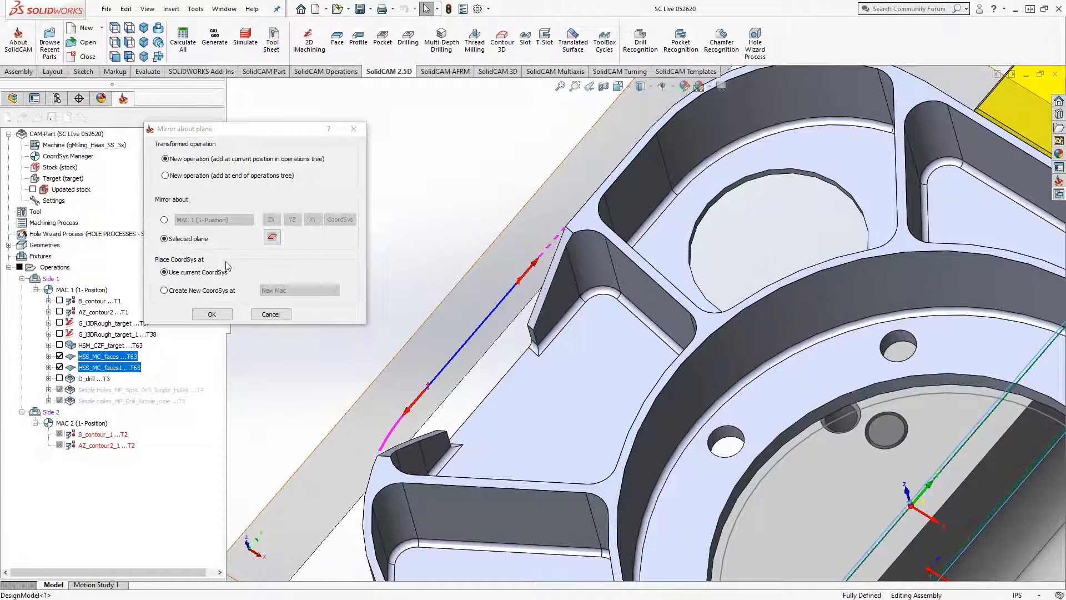
left_click(182, 291)
left_click(289, 291)
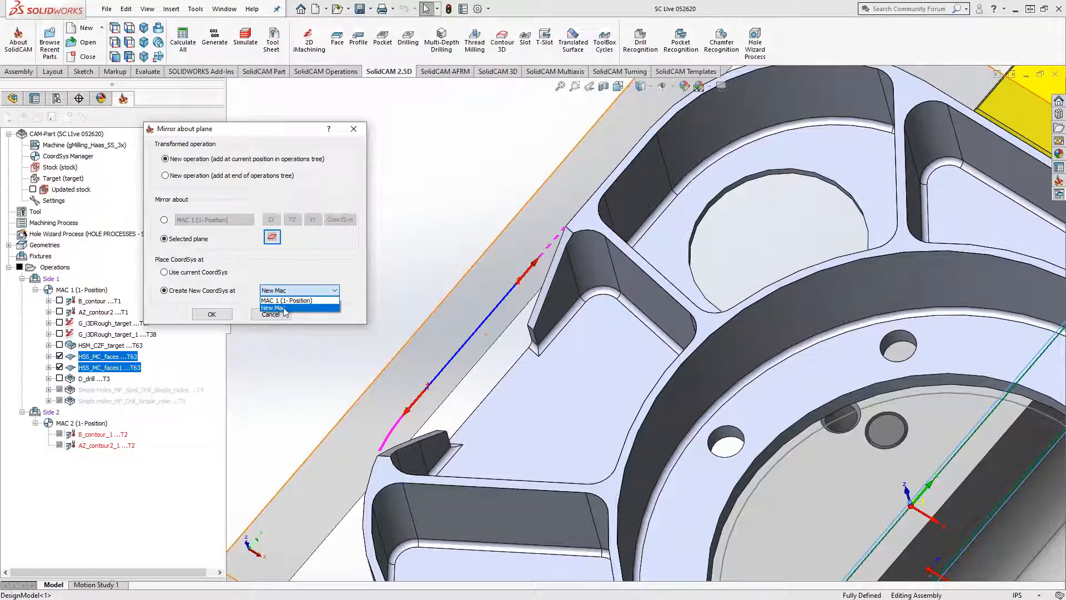
left_click(178, 272)
left_click(175, 272)
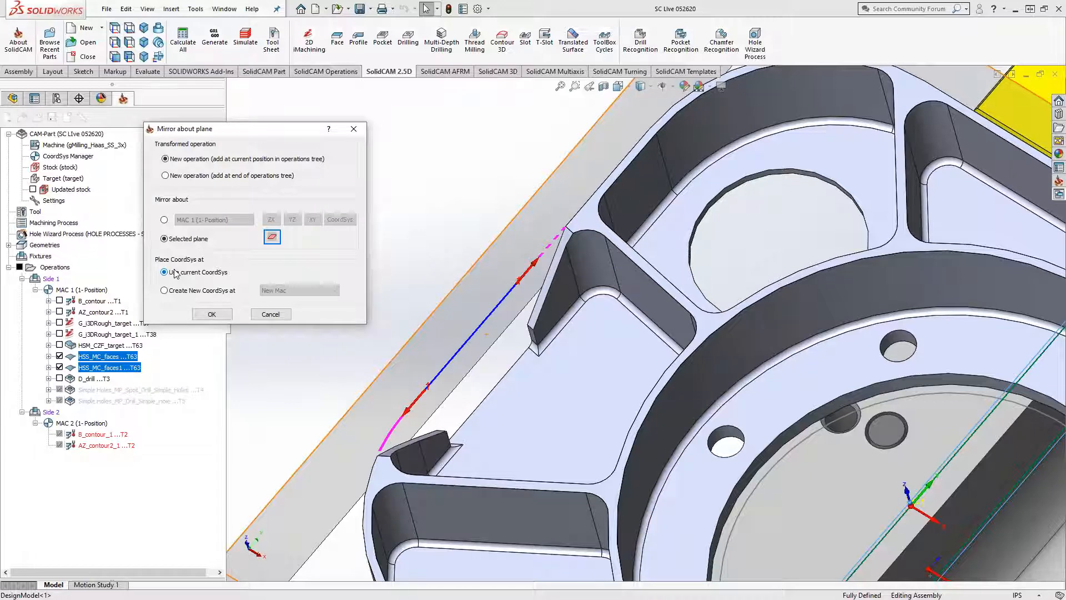
left_click(218, 318)
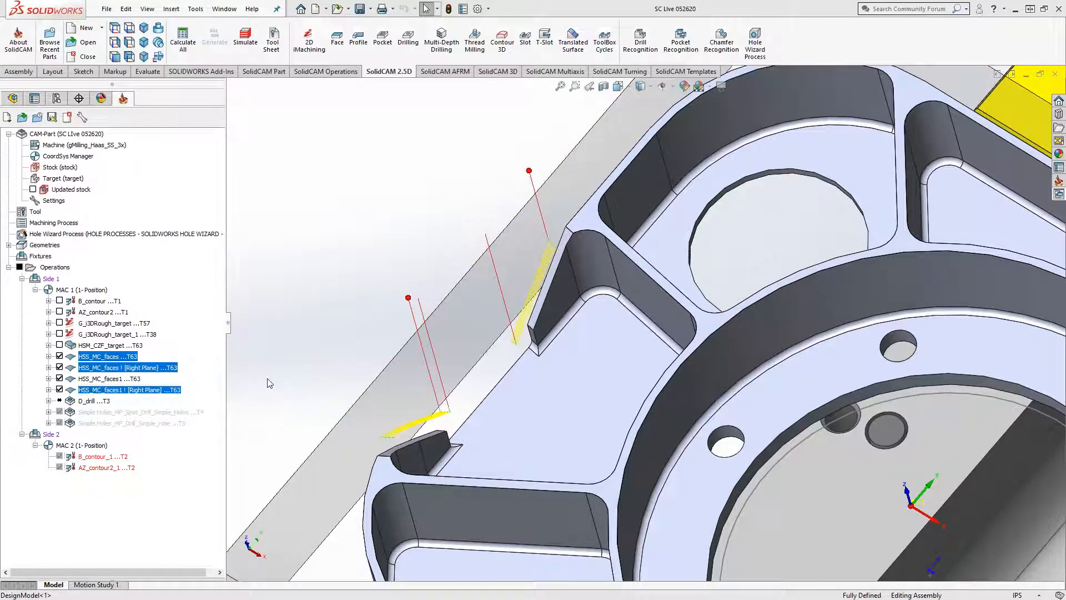
Step: Examine the original and mirrored toolpaths on both sides of the part, and hide all four HSS toolpaths
middle_click_drag(342, 356, 372, 338)
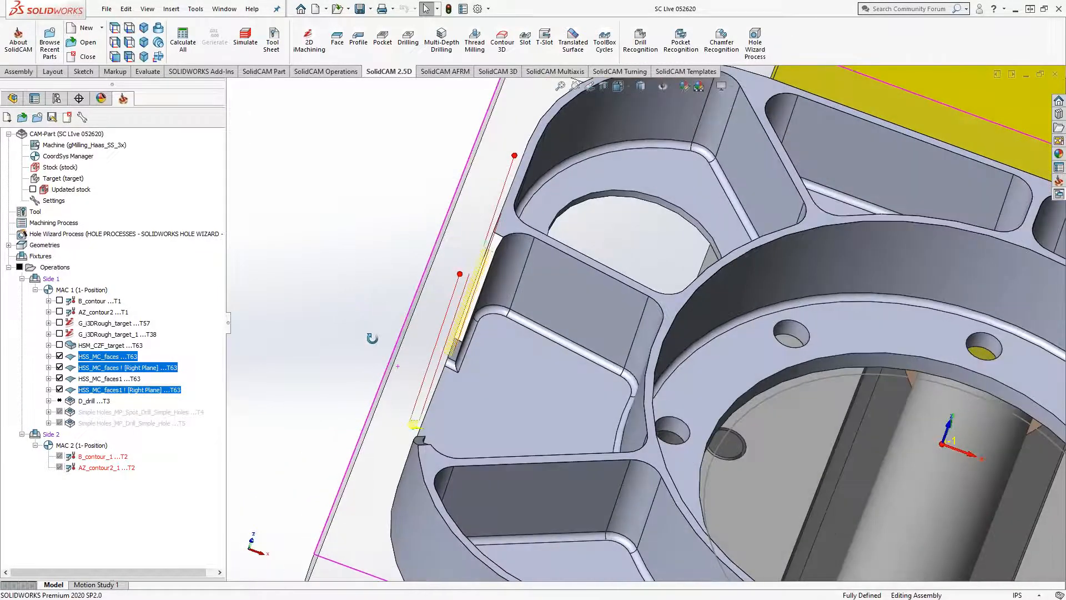
scroll(424, 369, "up", 6)
middle_click_drag(576, 413, 569, 434)
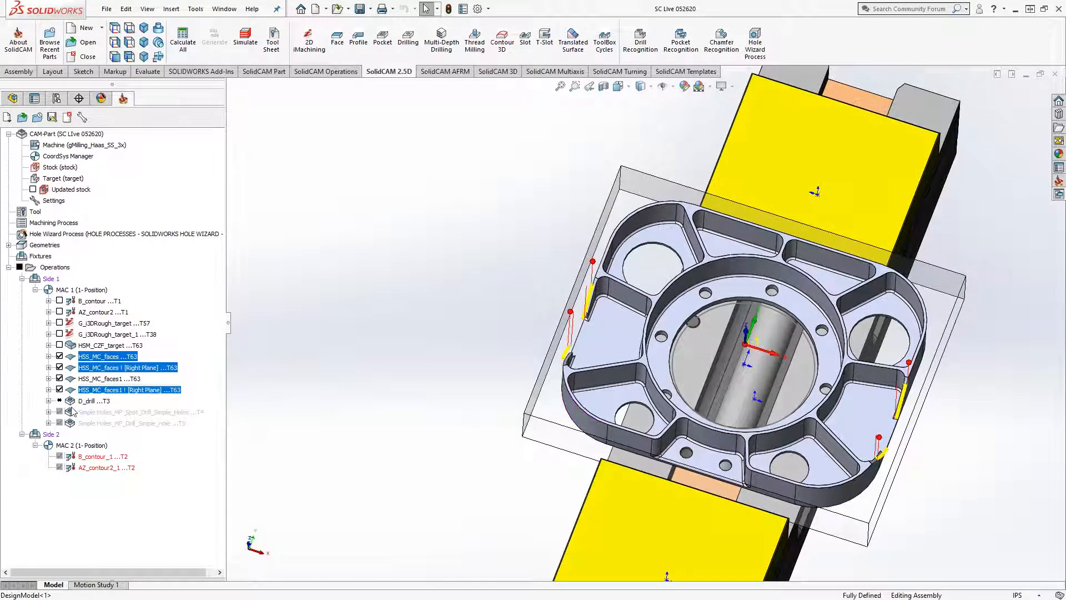
left_click(60, 379)
left_click(93, 368)
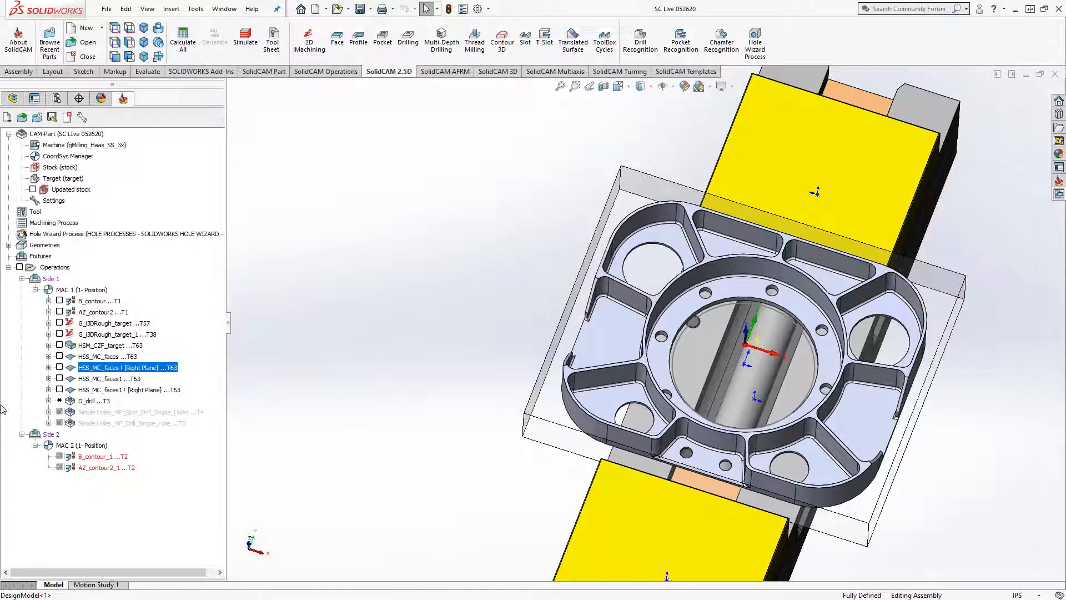
Step: Synchronize the D_drill operation and hide its toolpath
right_click(86, 403)
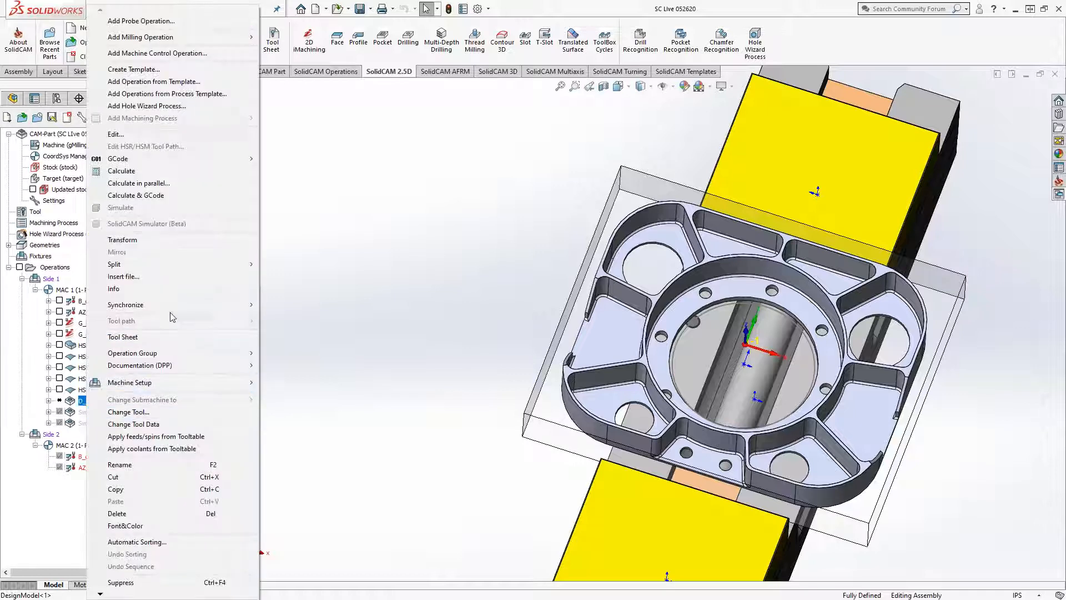
mouse_move(177, 307)
left_click(273, 326)
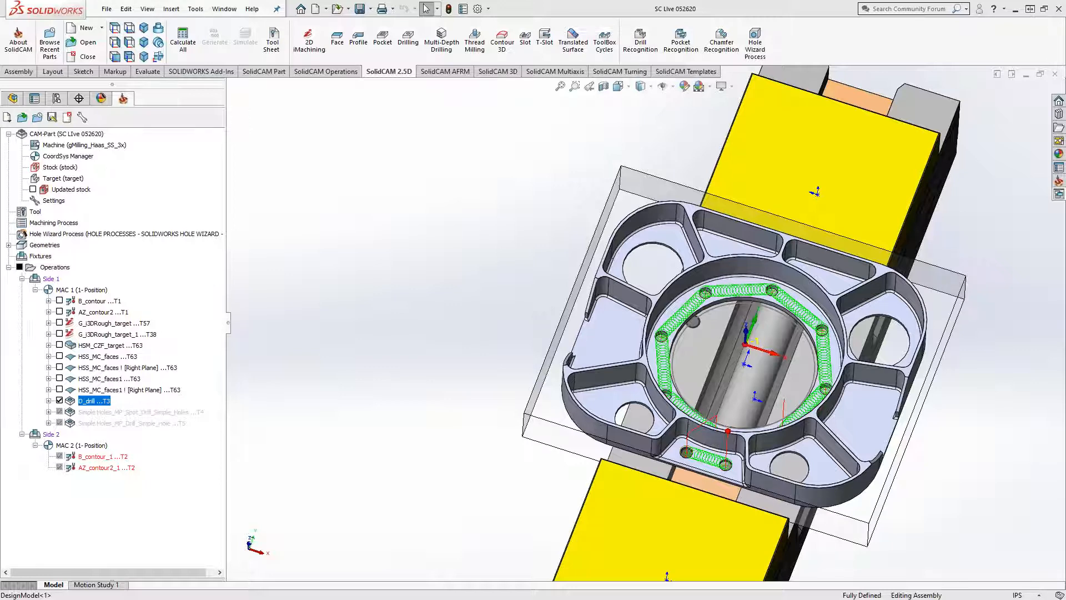
left_click(60, 401)
Step: Display the mirrored HSS_MC_faces1 toolpath, examine it closely at the part's notch, and hide it
left_click(59, 389)
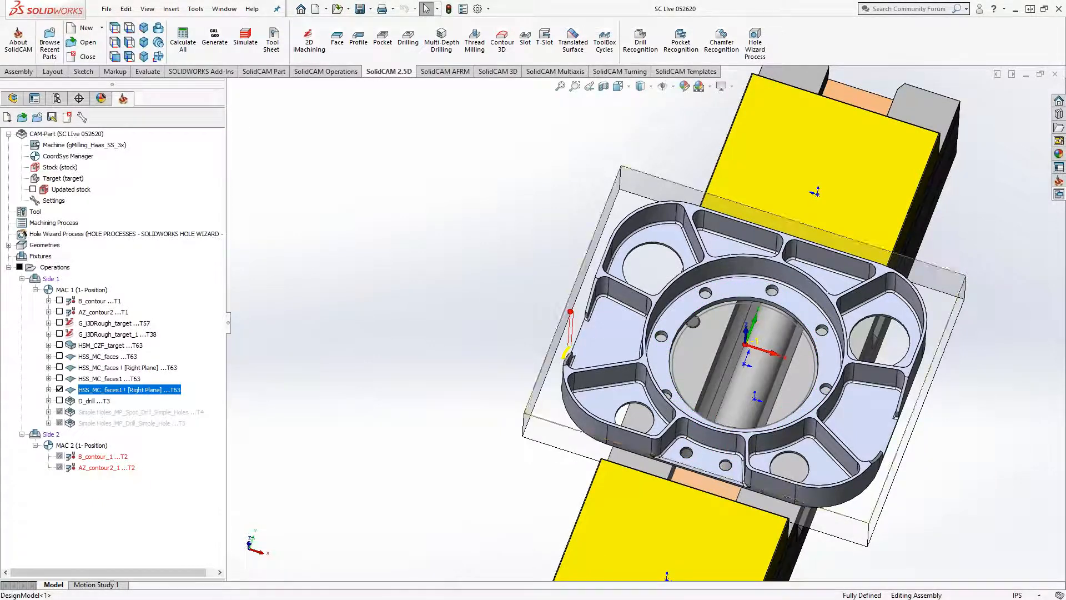
middle_click_drag(588, 390, 536, 349)
scroll(574, 370, "down", 10)
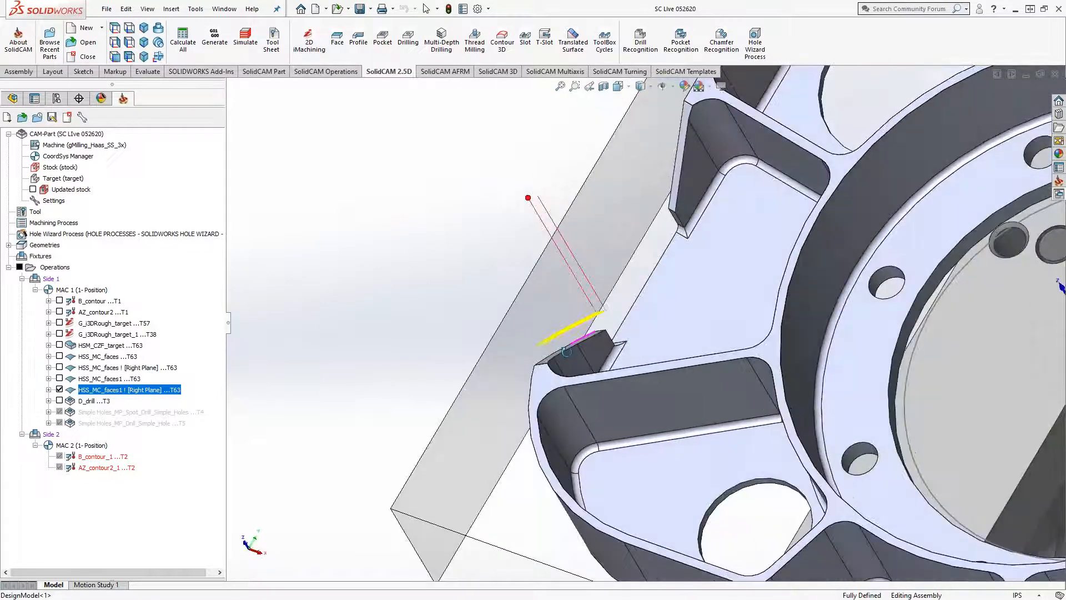
left_click(59, 390)
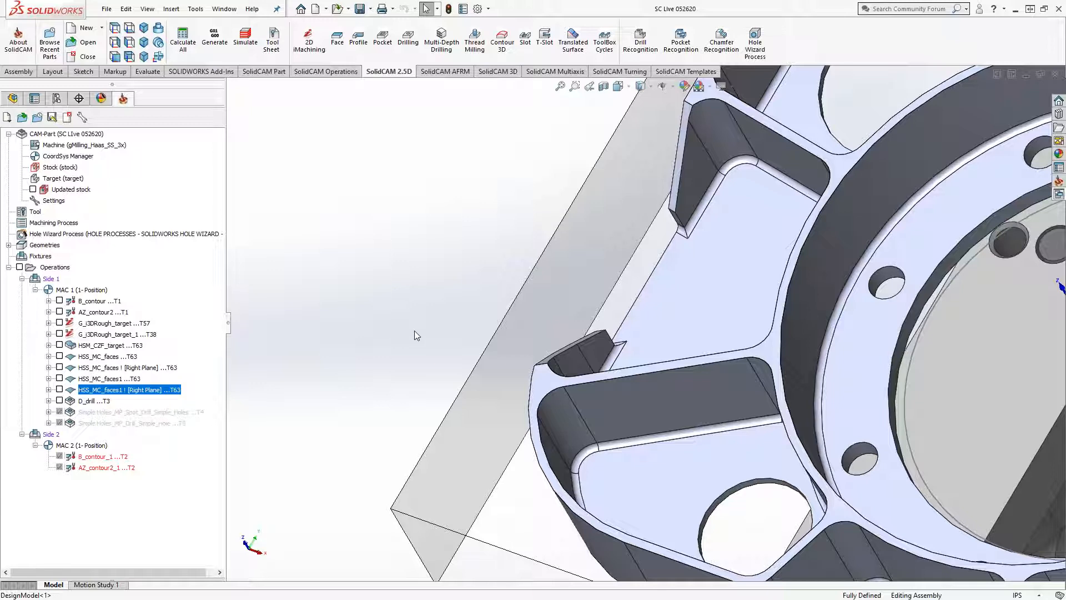
Step: Add a Chamfer Recognition milling operation after the Simple Holes_MP_Drill_Simple_Hole operation
scroll(411, 281, "up", 4)
middle_click_drag(502, 366, 488, 313)
scroll(850, 361, "up", 4)
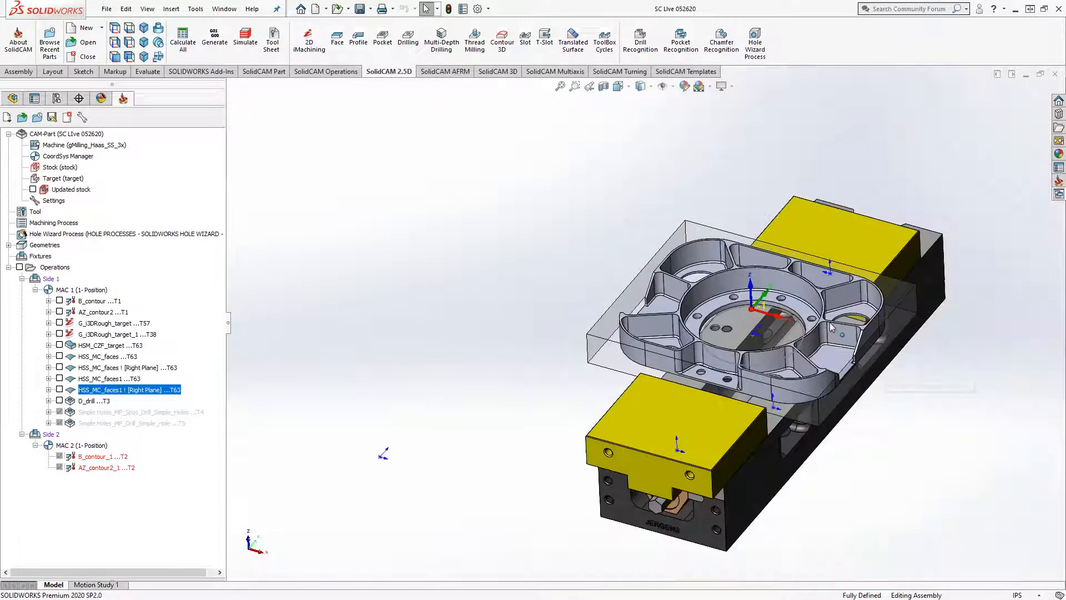
scroll(875, 373, "down", 1)
scroll(720, 289, "down", 3)
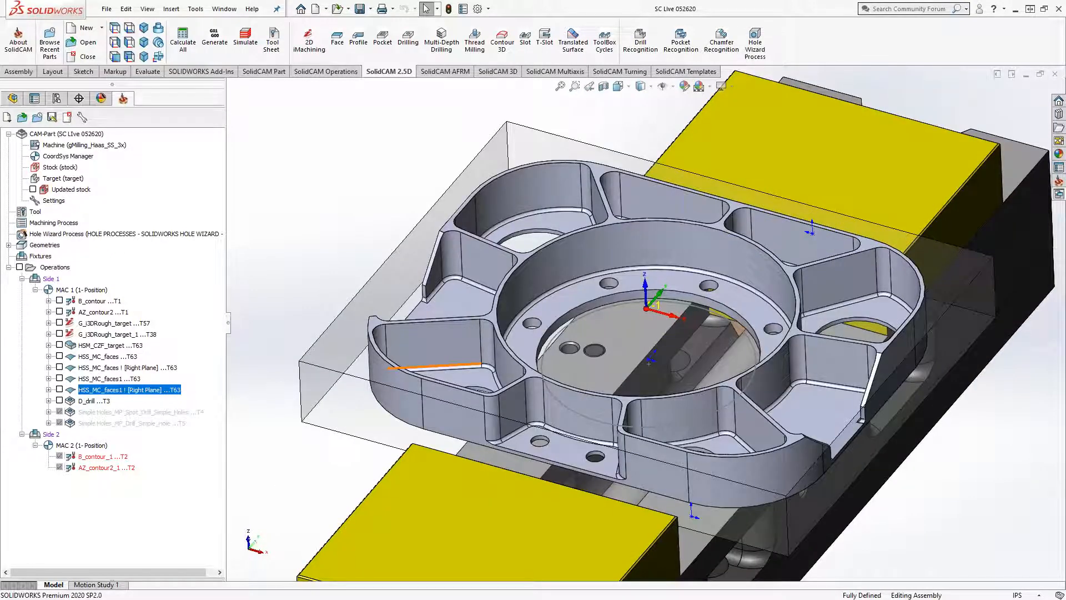
right_click(88, 424)
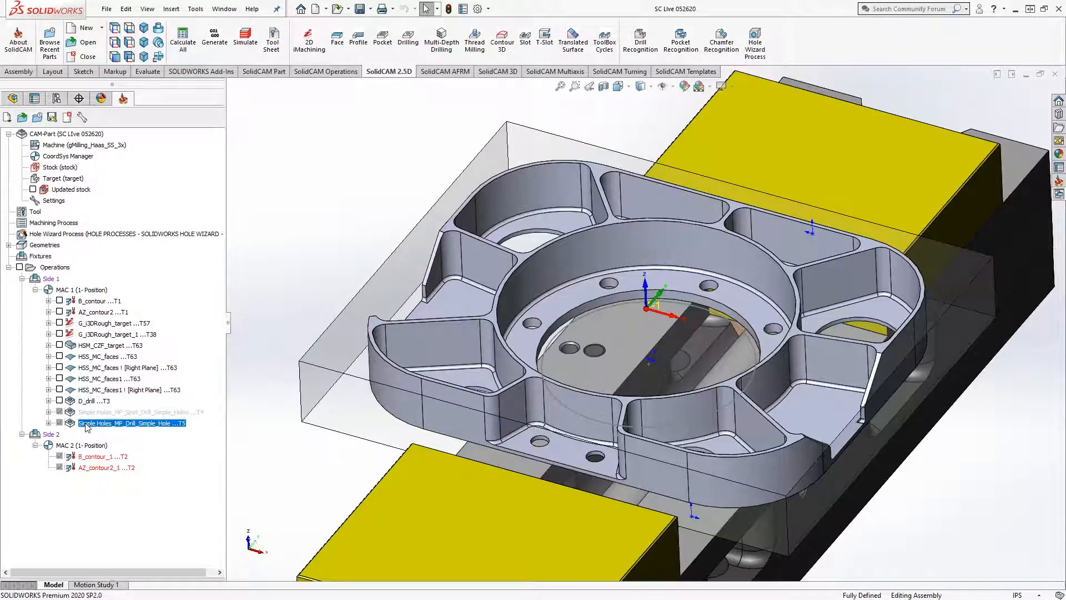
mouse_move(169, 42)
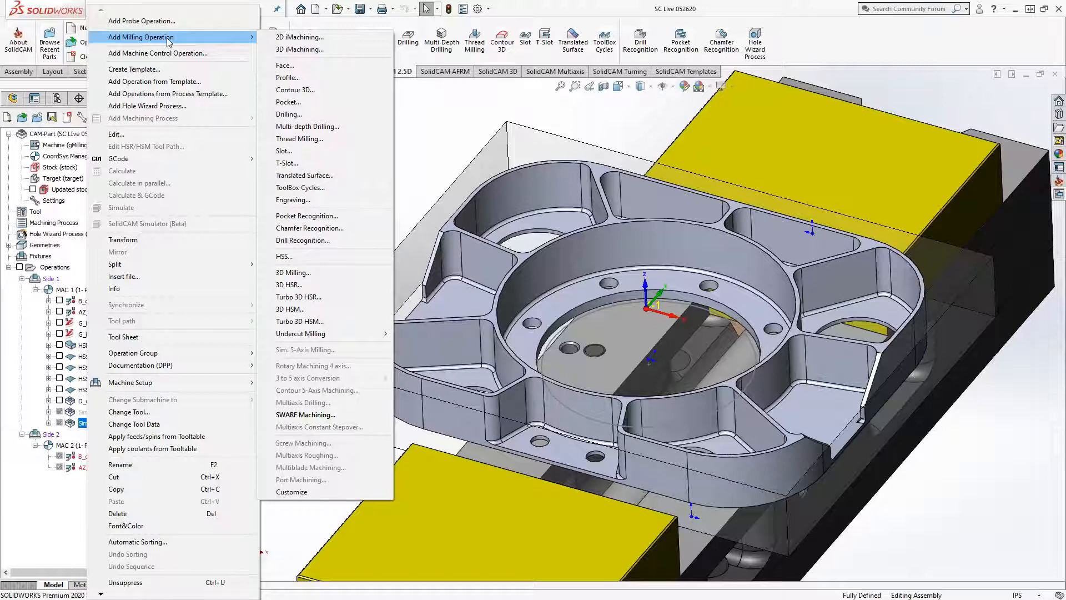
left_click(325, 232)
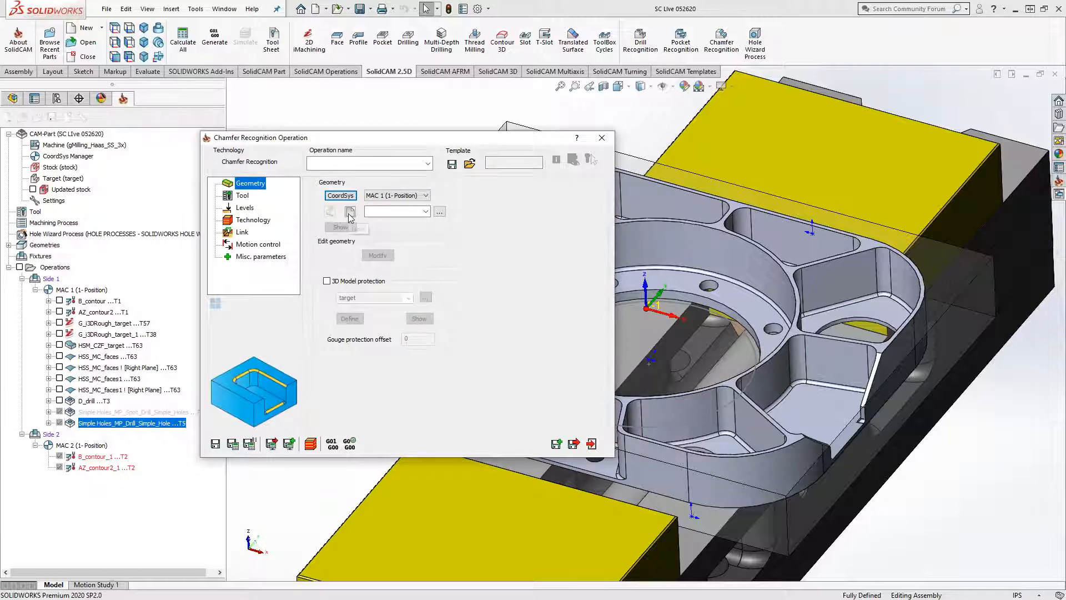
Step: Define the chamfer geometry from the design model's solid body, ignoring floor-wall angles less than 90, and enable 3D model protection against the target
left_click(350, 212)
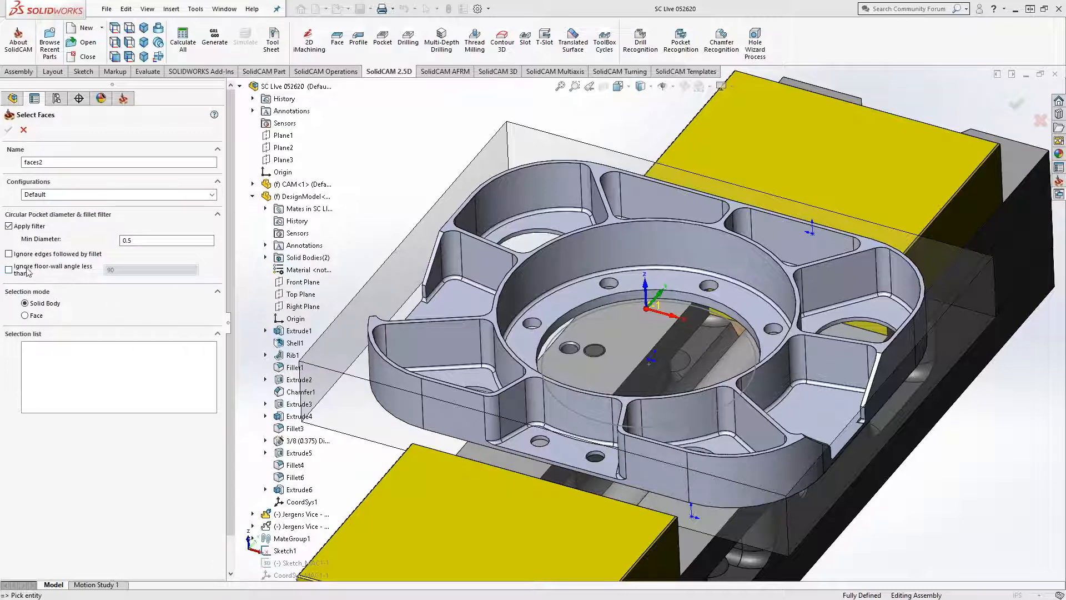
left_click(9, 269)
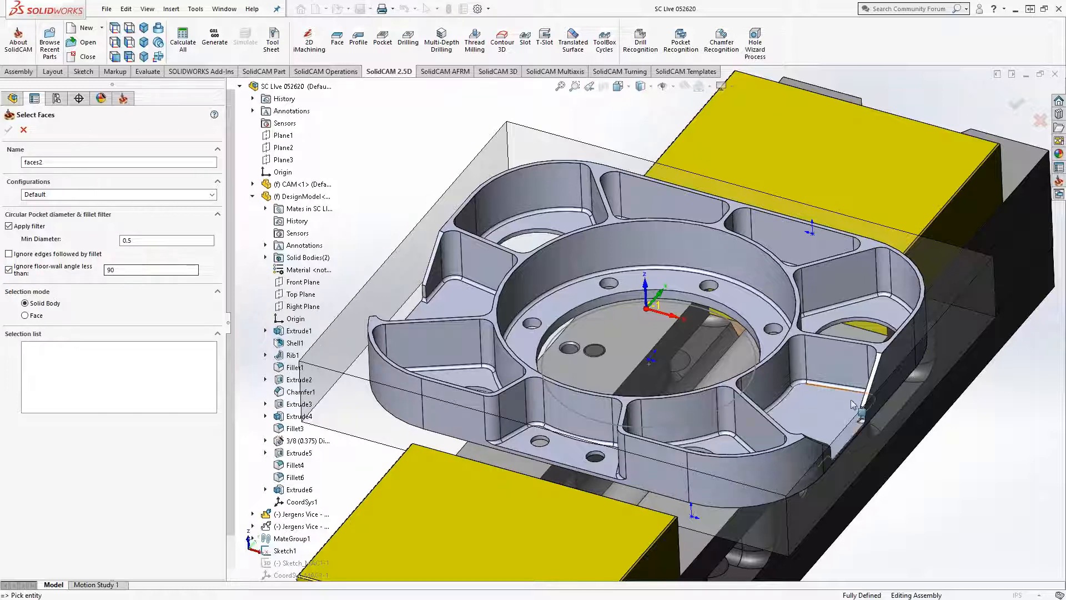
scroll(942, 378, "down", 5)
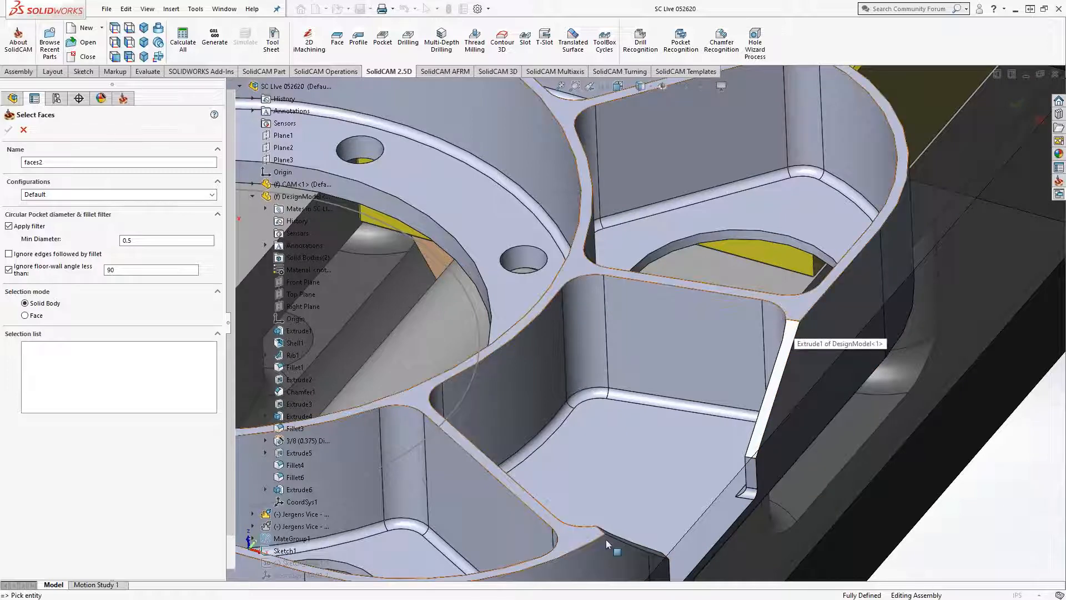
scroll(627, 474, "up", 4)
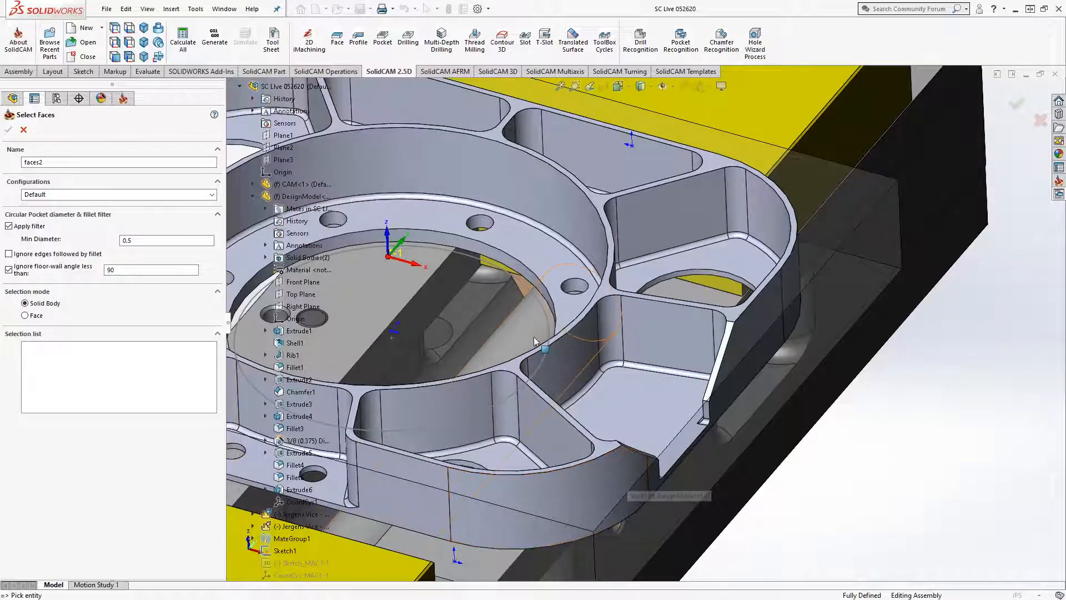
left_click(411, 179)
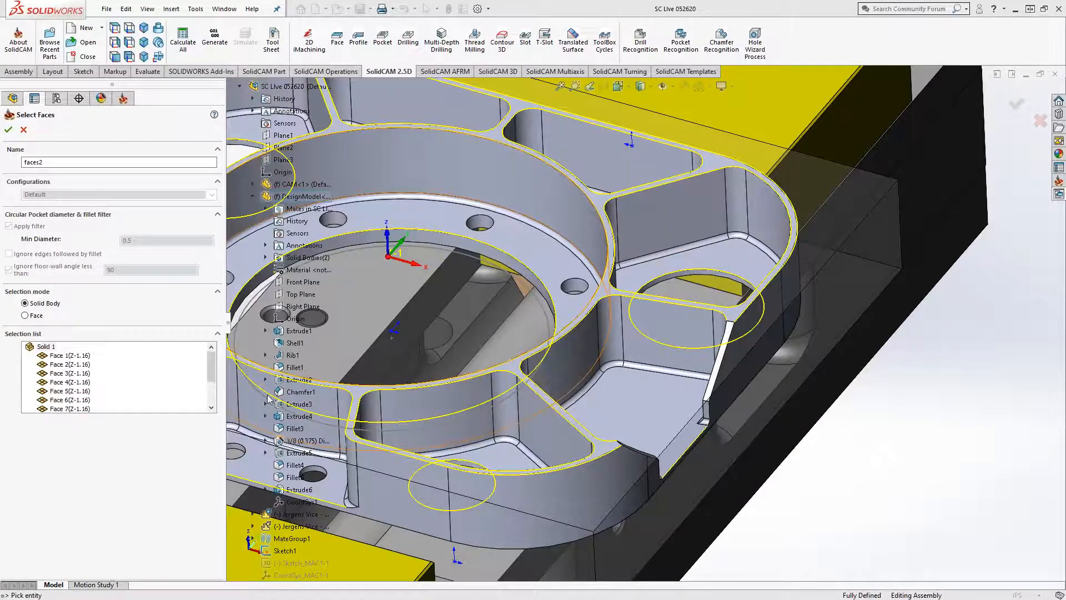
scroll(553, 371, "up", 5)
middle_click_drag(553, 371, 550, 425)
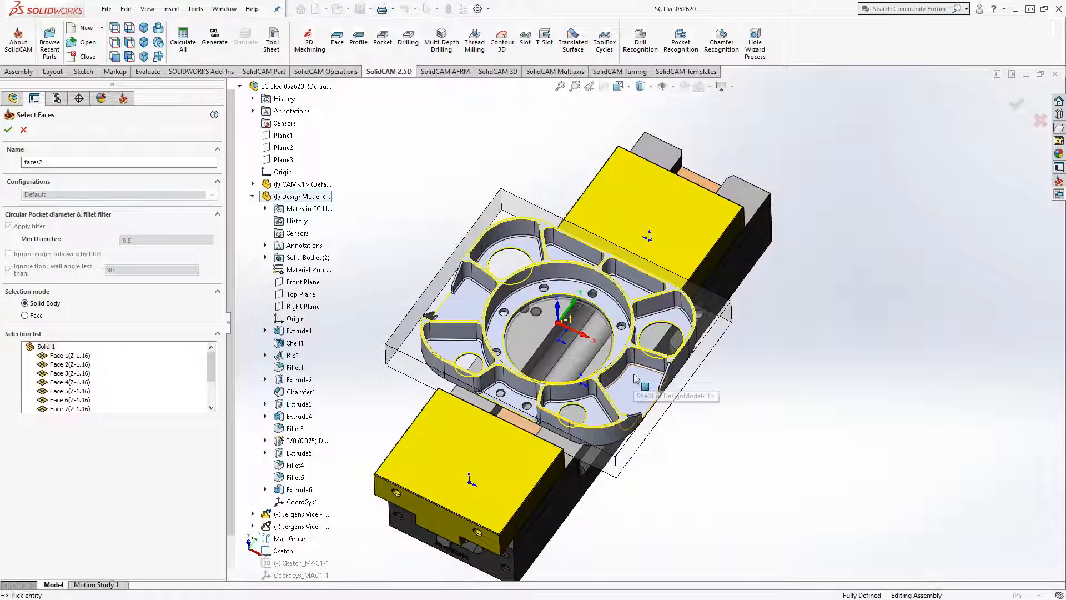
scroll(636, 380, "down", 5)
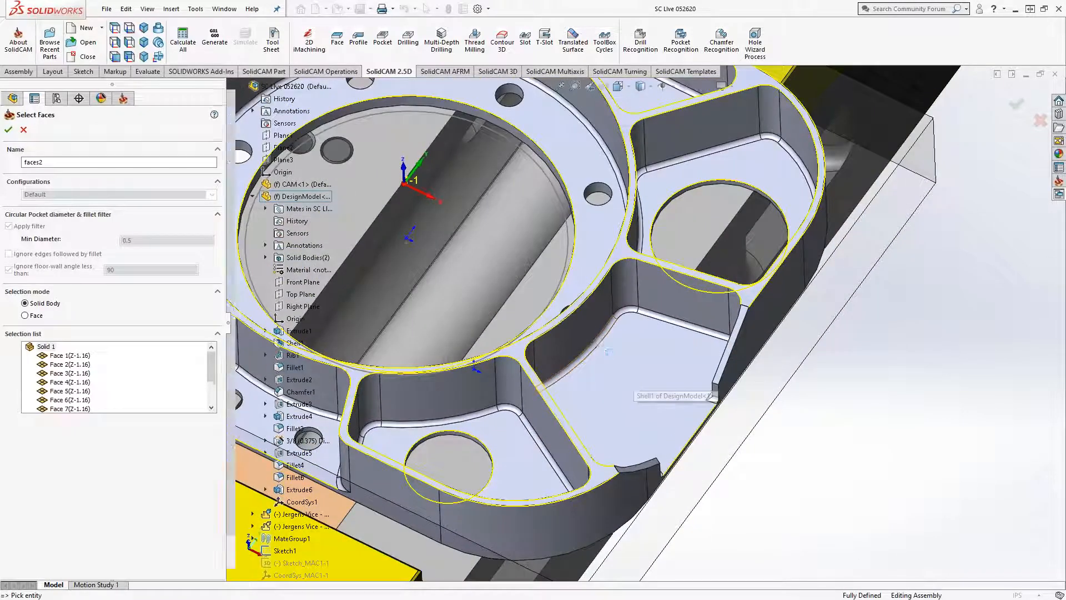
left_click(9, 131)
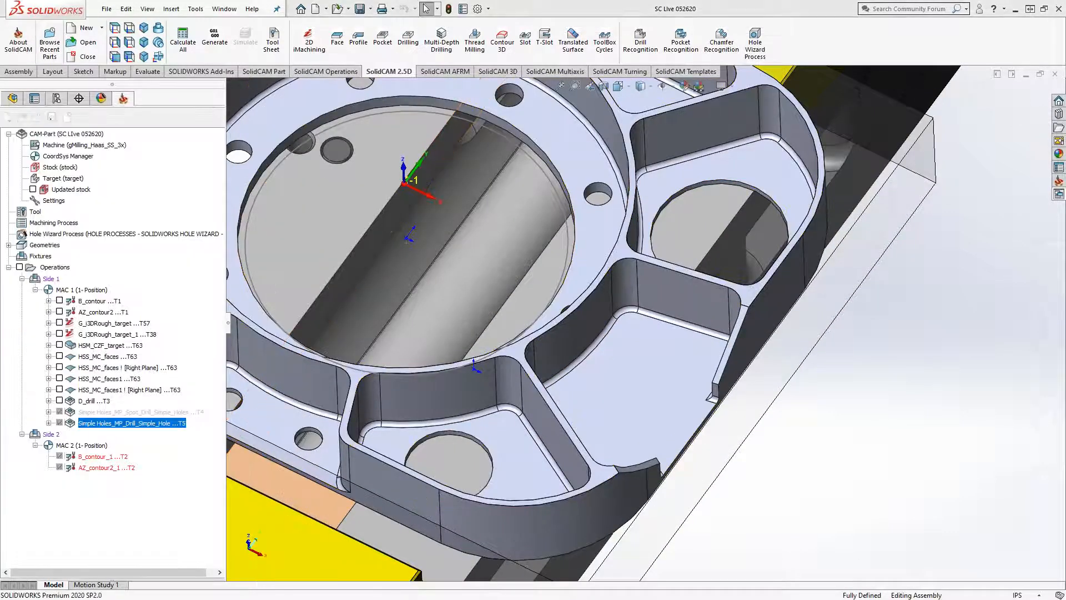
left_click(328, 282)
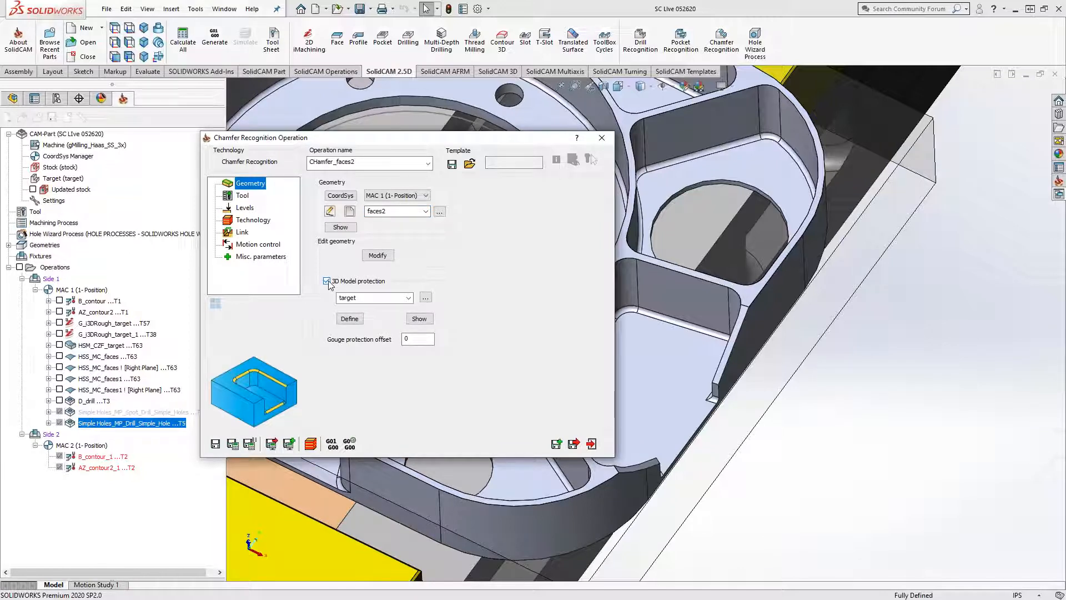
Step: Add a chamfer mill to the tool table and assign the 0.5 inch spot drill, tool 4, to the chamfer operation
left_click(242, 196)
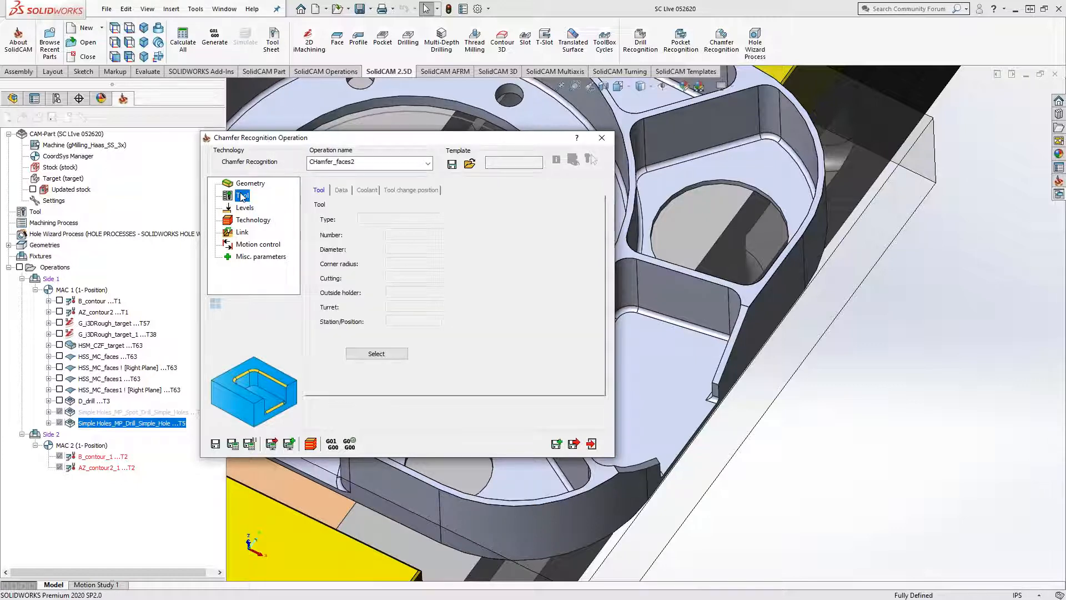
left_click(401, 353)
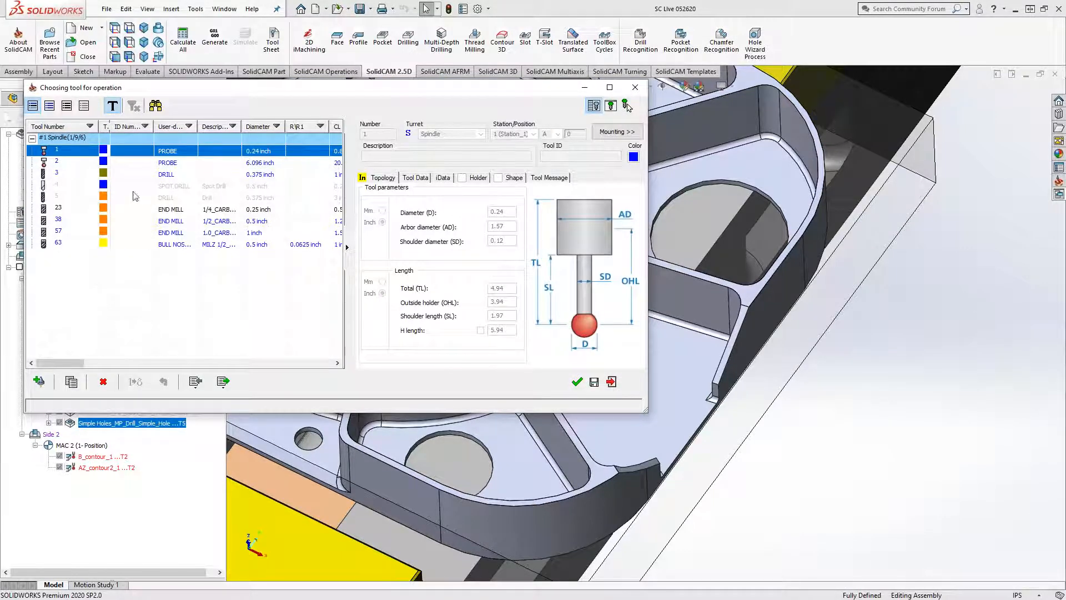
left_click(39, 381)
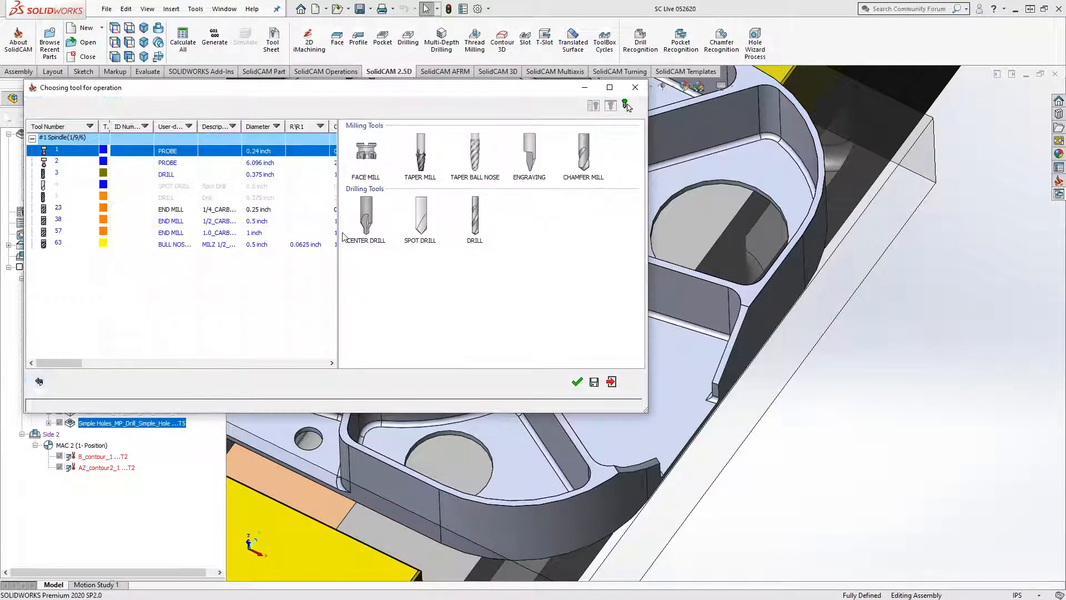
left_click(581, 158)
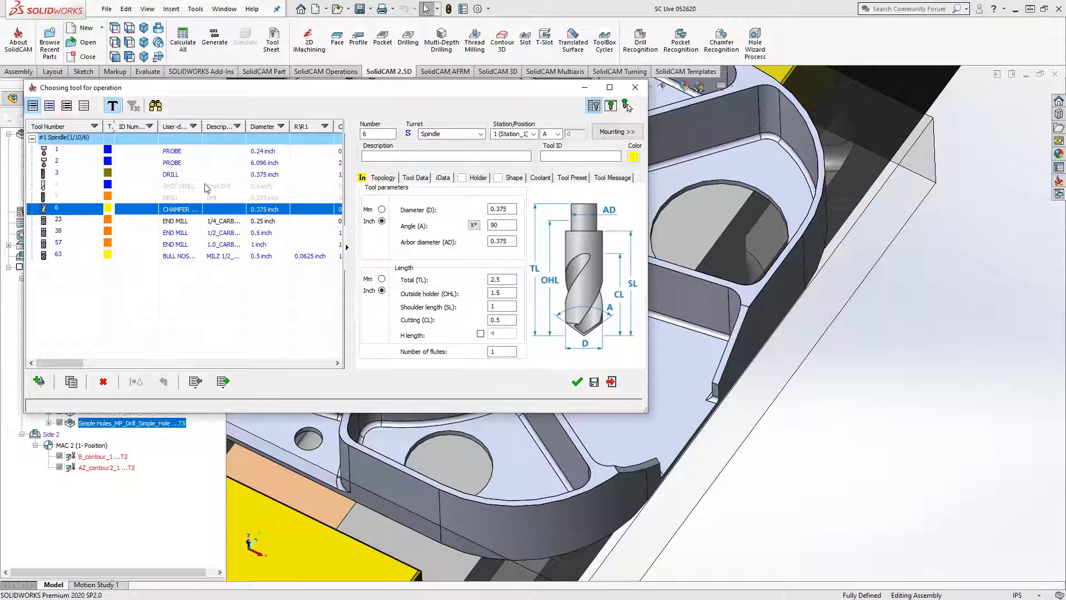
left_click(63, 189)
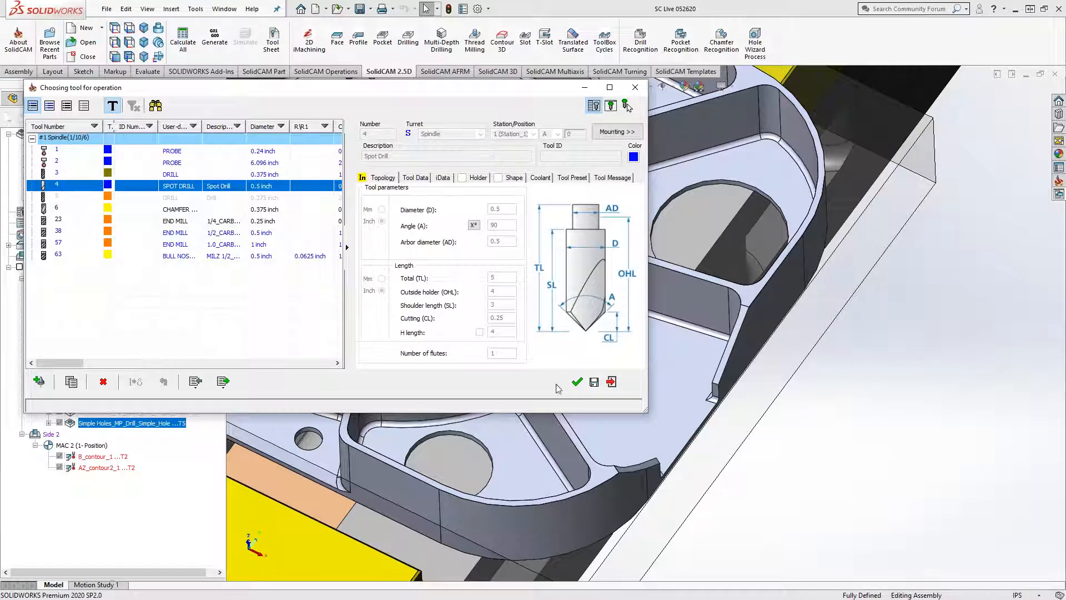
left_click(577, 382)
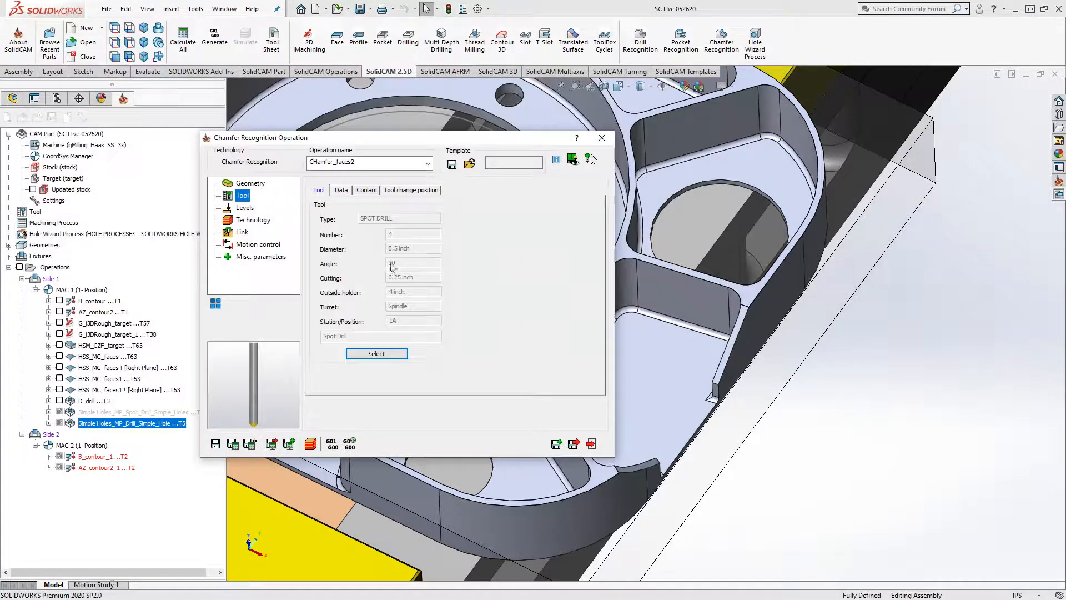
Step: Pick the chamfer operation's upper milling level from the top of the stock
left_click(244, 209)
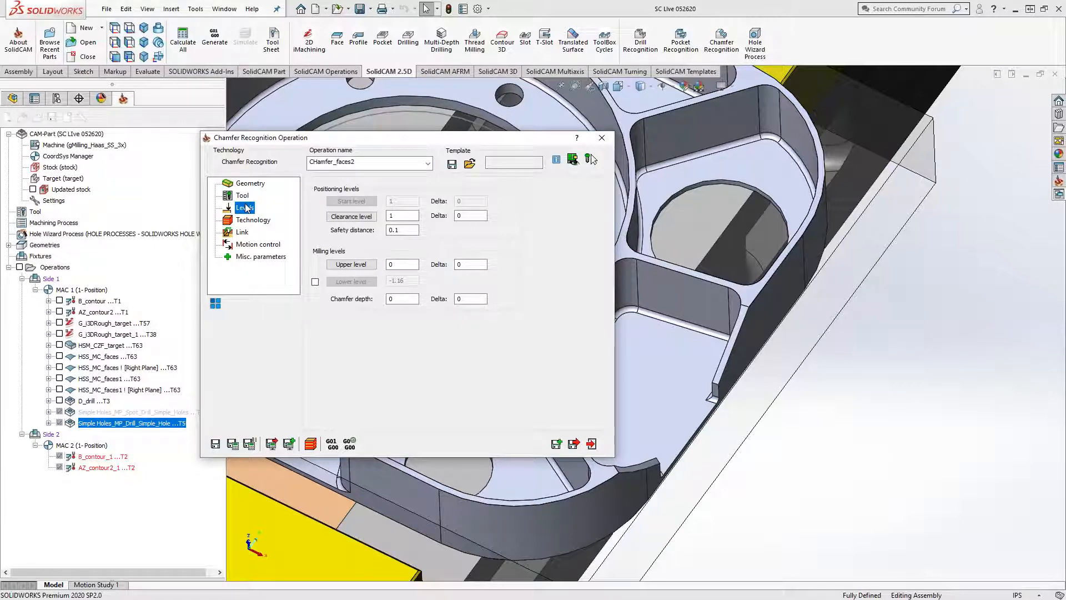
left_click(406, 299)
left_click(351, 265)
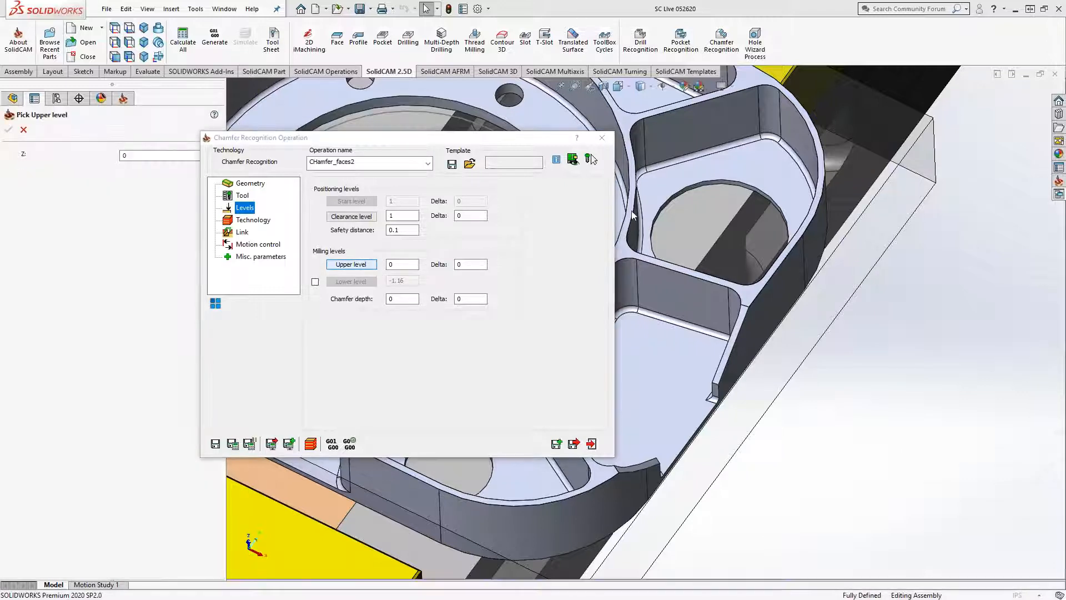
scroll(860, 131, "down", 3)
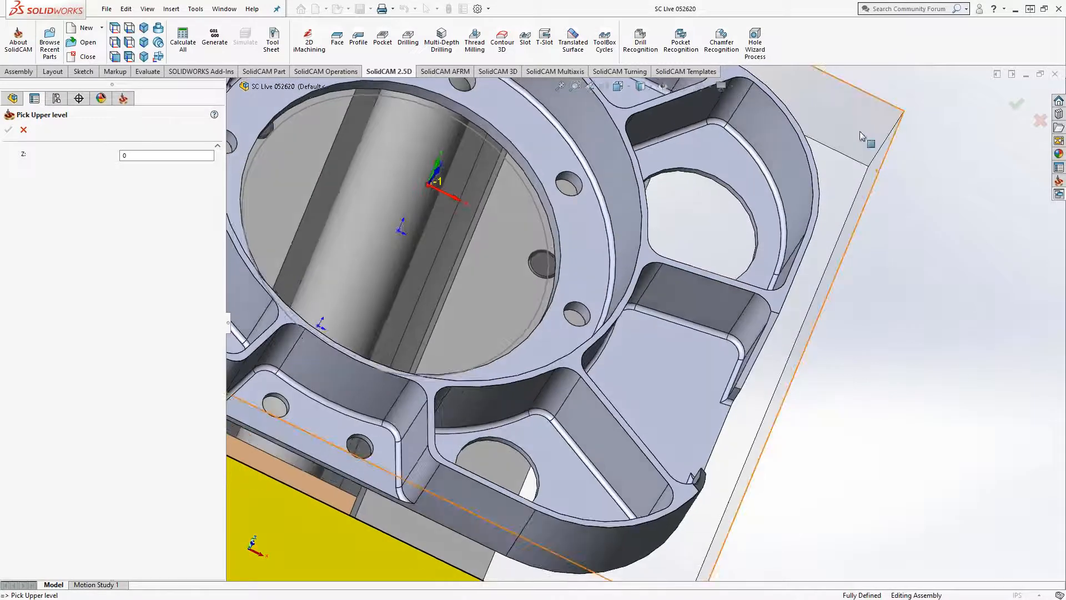
left_click(860, 131)
left_click(9, 129)
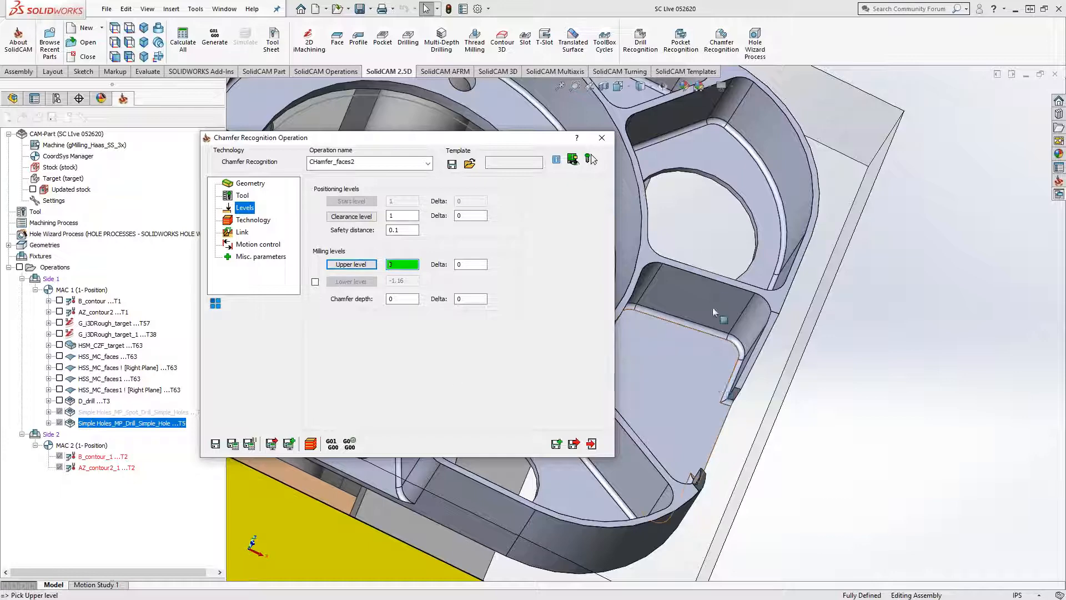
Step: Inspect the part's ribs and pockets, and set the chamfer depth to .002
left_click(745, 292)
middle_click_drag(748, 293, 702, 239)
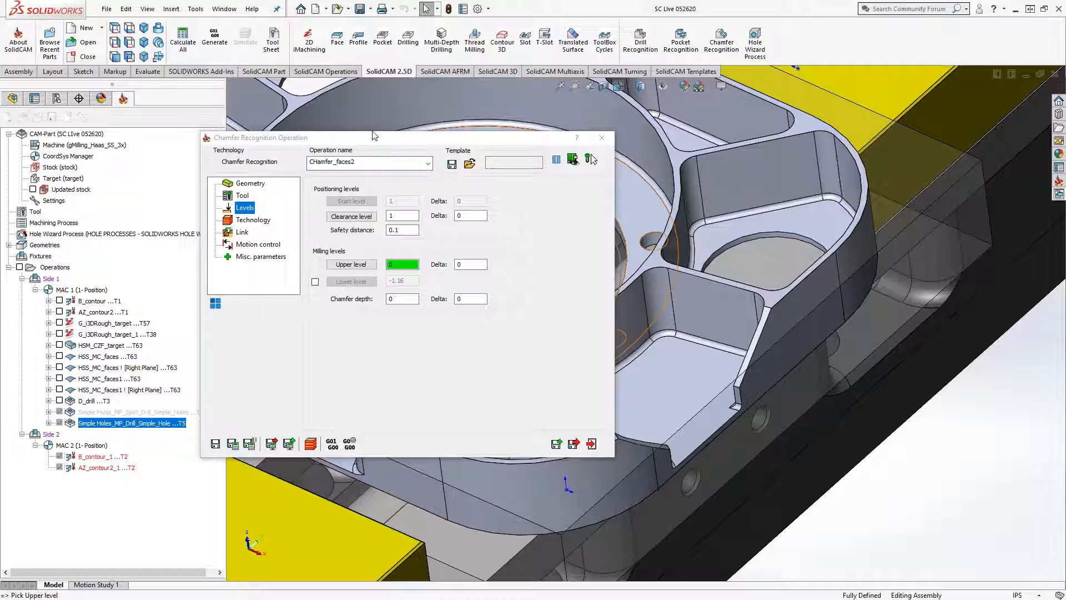
left_click_drag(375, 137, 228, 98)
scroll(534, 281, "up", 5)
scroll(527, 280, "down", 2)
middle_click_drag(524, 278, 676, 380)
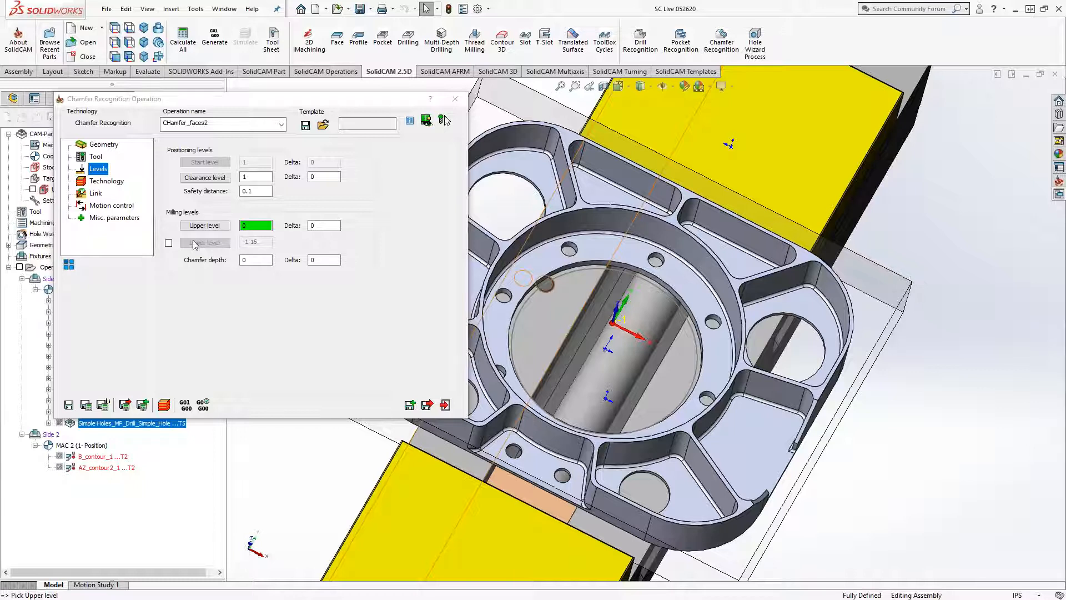
double_click(250, 260)
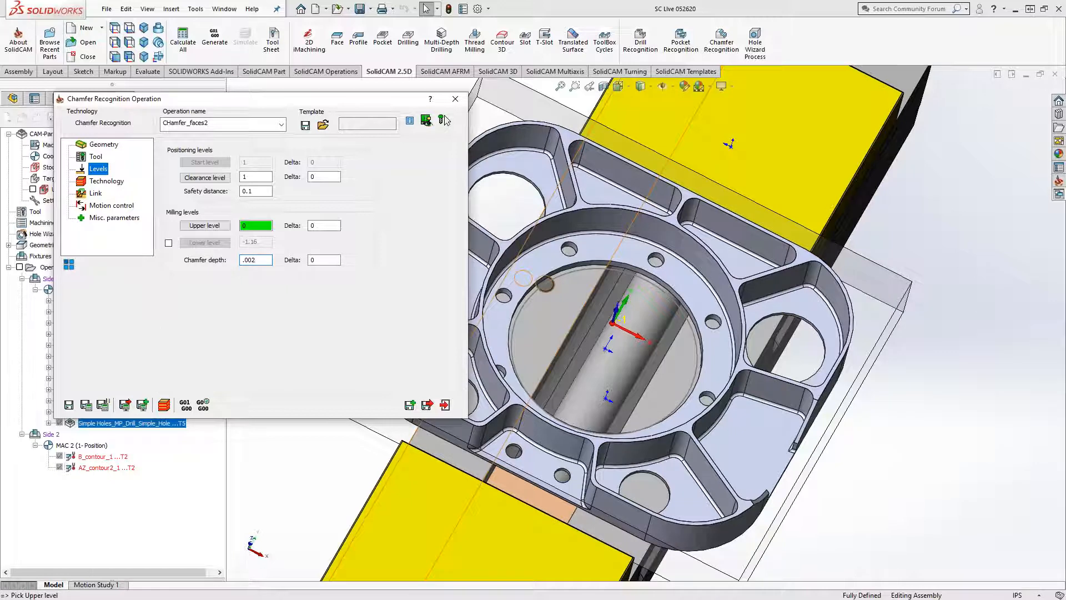
Step: Review the cutting diameter and safety offset against the part's notched edge, and set the extension/overlap to .02
left_click(107, 181)
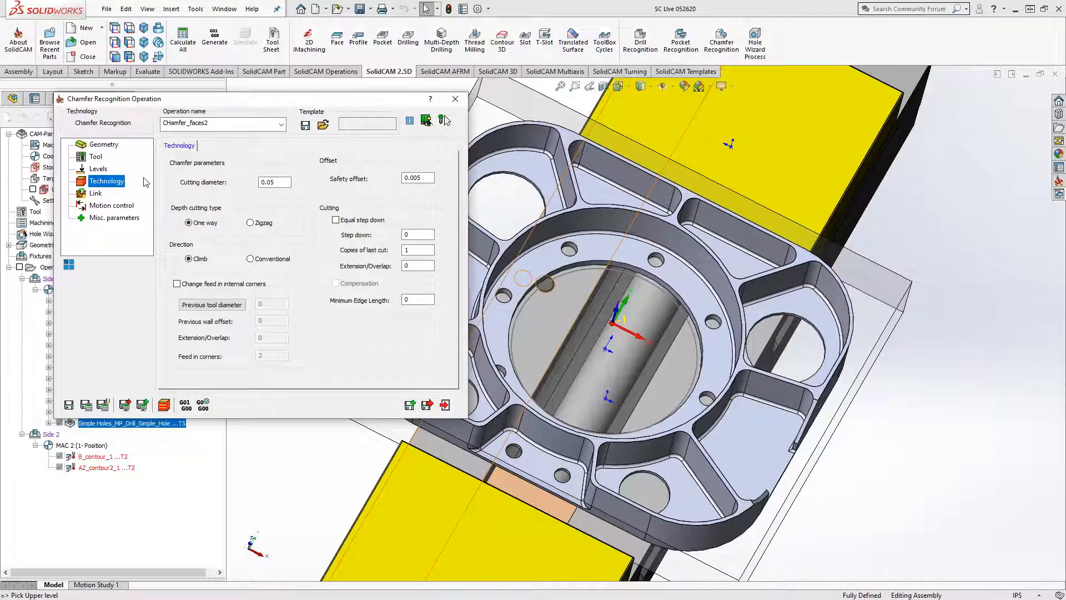
mouse_move(288, 182)
double_click(287, 182)
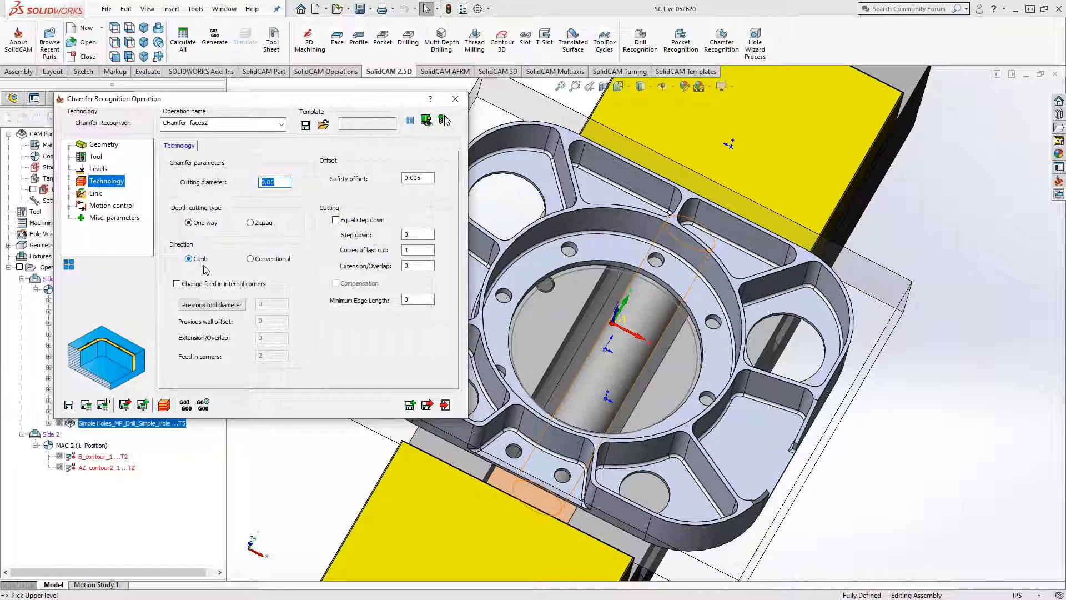
left_click(416, 177)
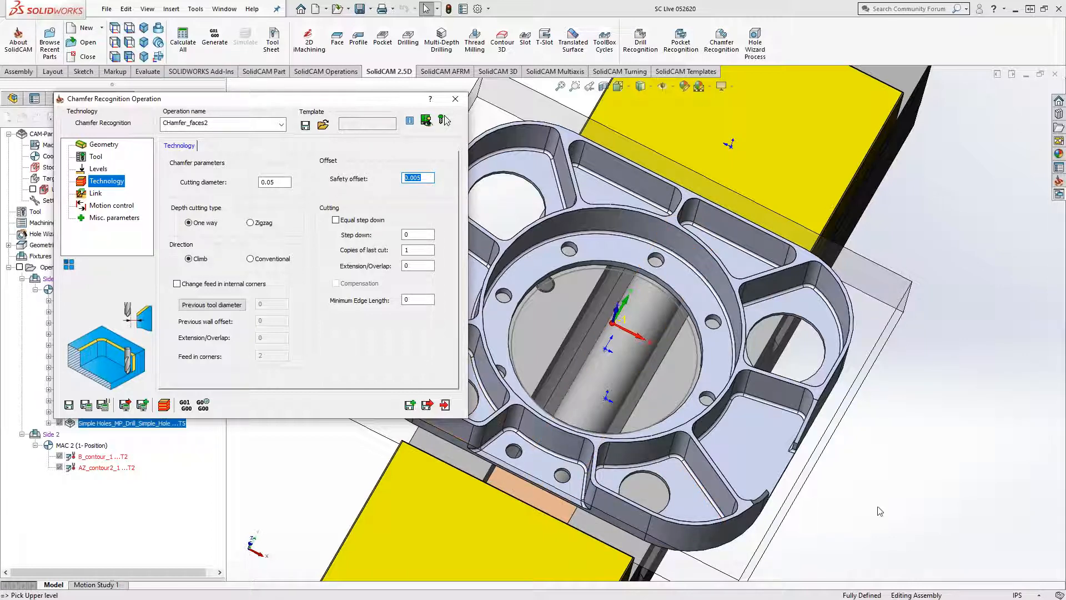
middle_click_drag(789, 489, 759, 416)
scroll(793, 473, "down", 5)
scroll(782, 401, "down", 4)
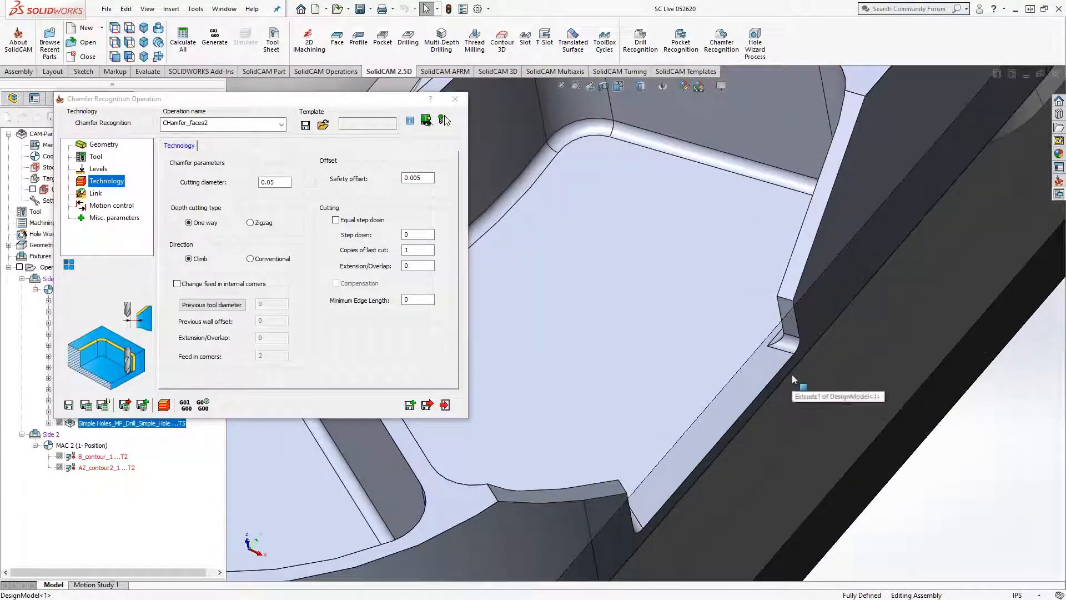
left_click(791, 357)
left_click(418, 178)
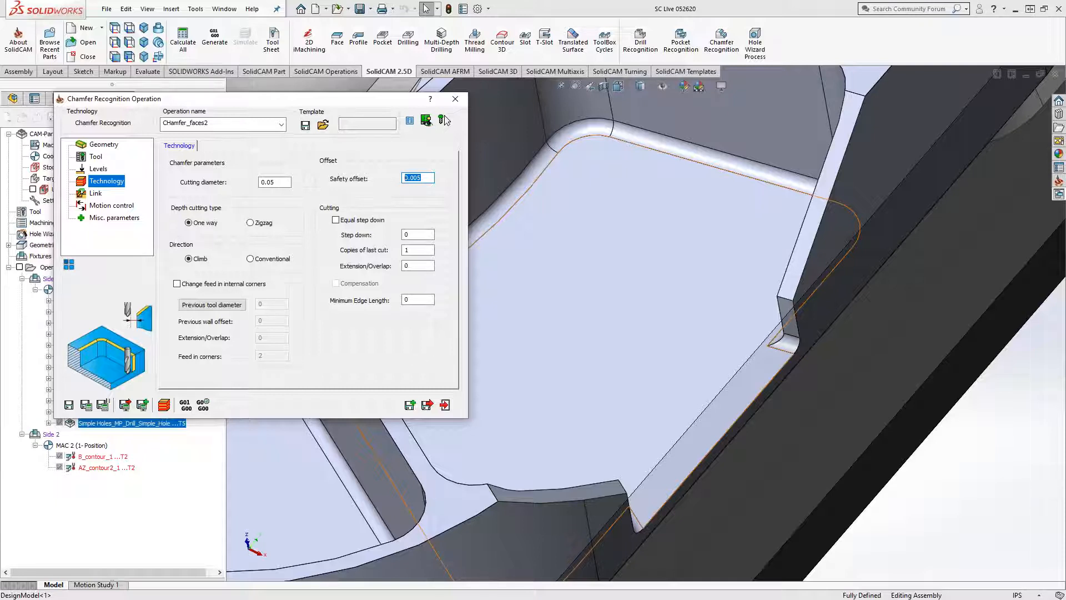
left_click_drag(418, 267, 374, 272)
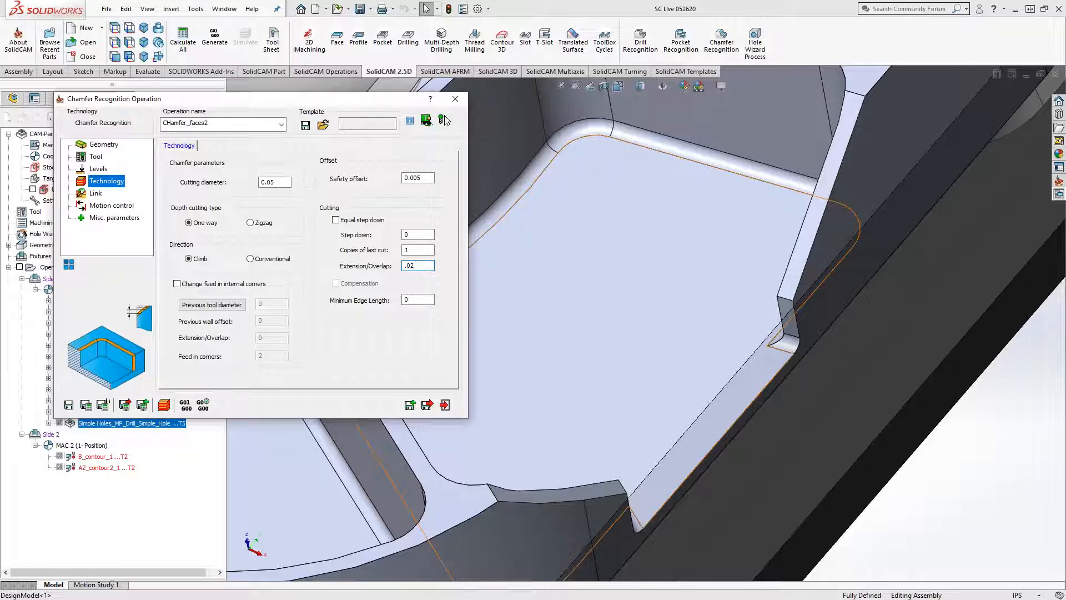
Step: Set the lead-in to Normal with a length value of .02, and make the lead-out the same as the lead-in
left_click(97, 194)
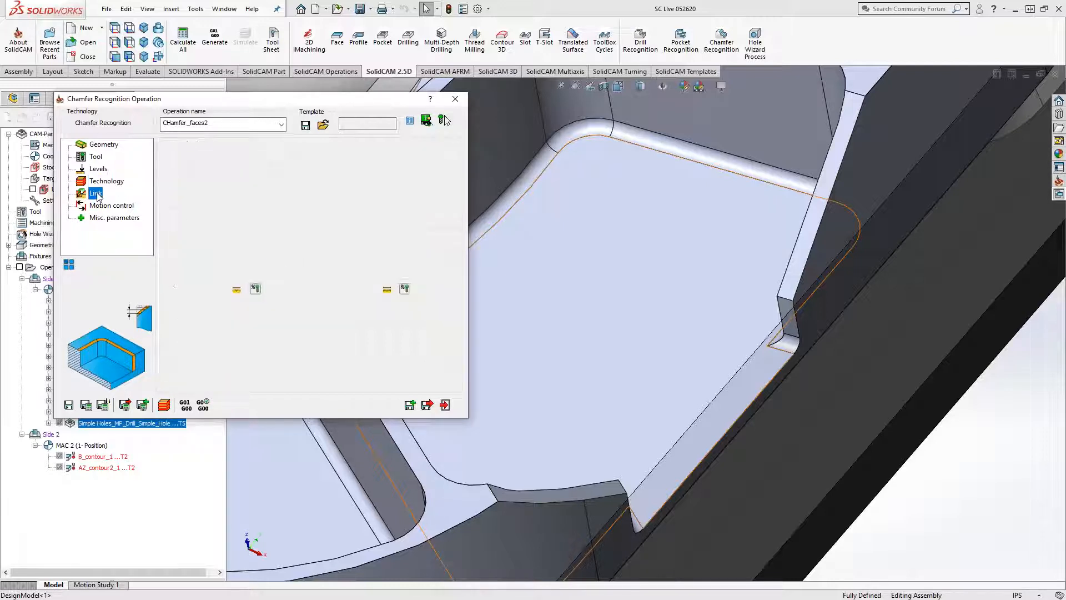
left_click(235, 245)
left_click(229, 261)
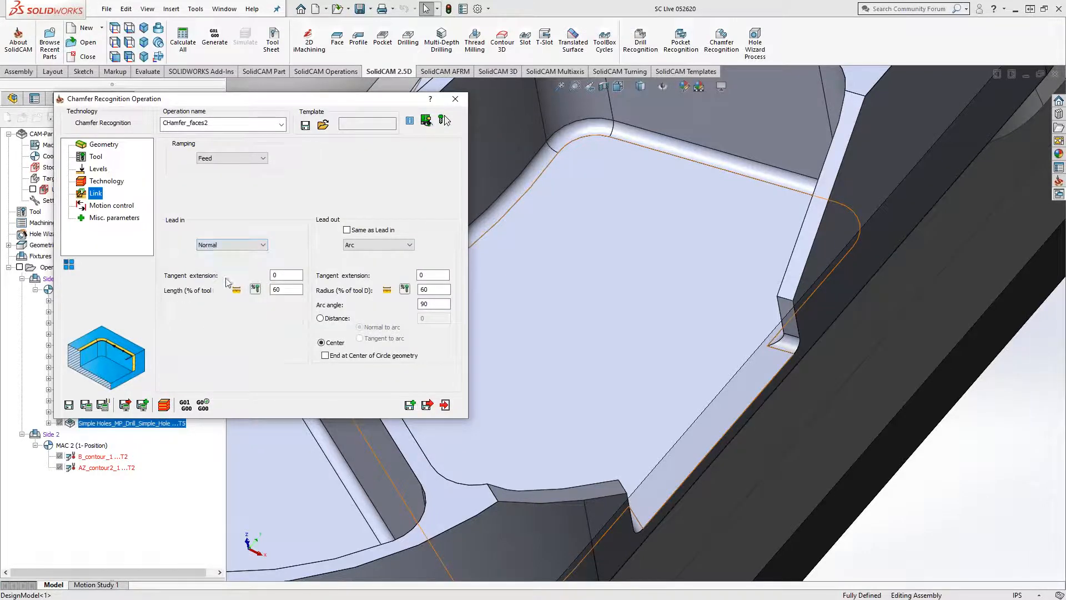
left_click(237, 290)
left_click(346, 230)
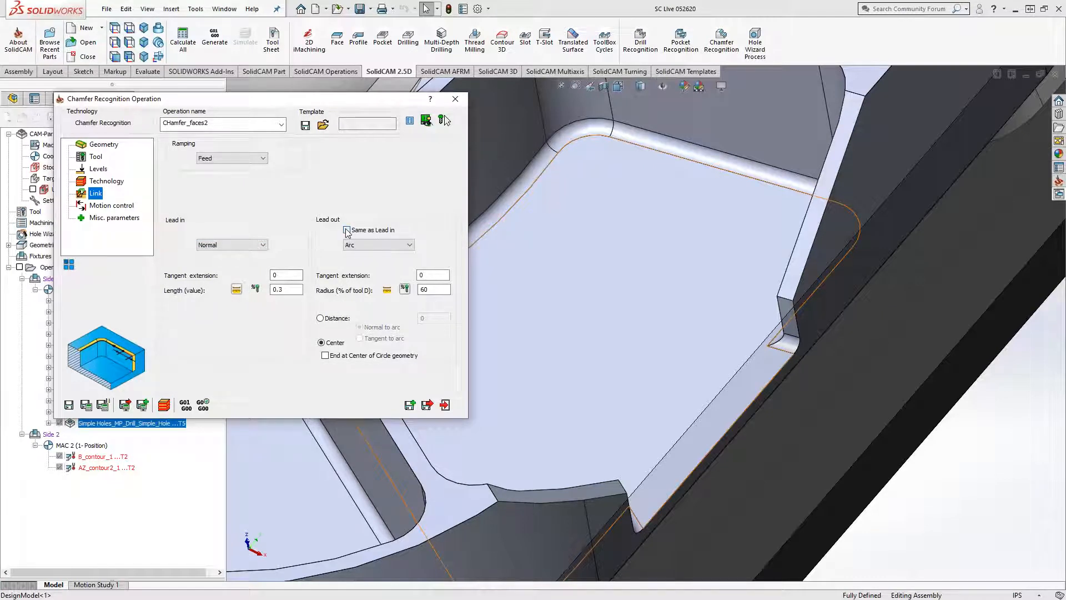
double_click(287, 289)
type(".02")
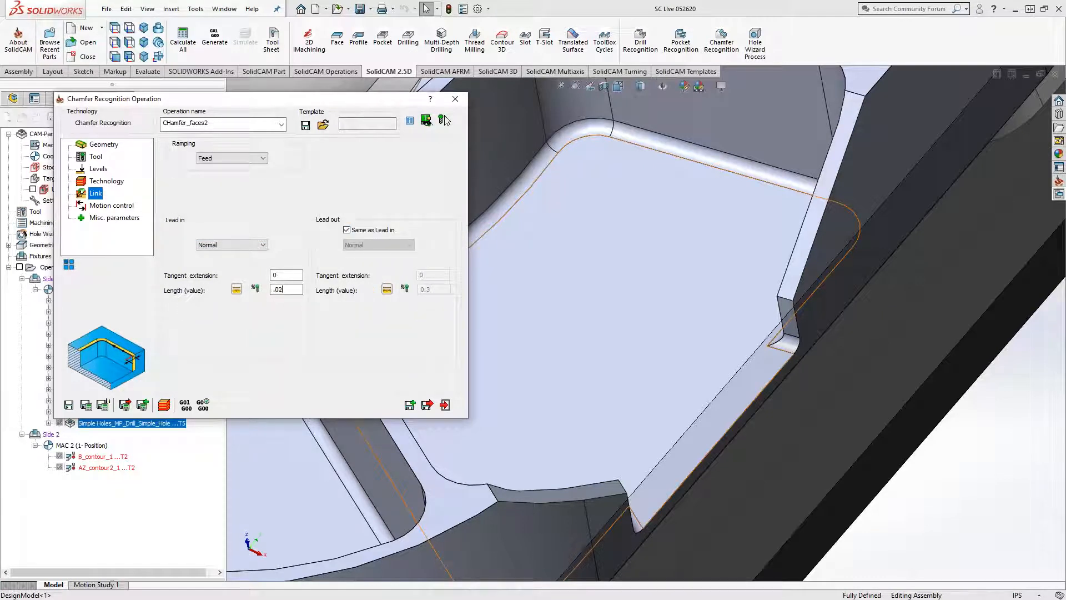
Step: Save and calculate the chamfer operation, and examine its toolpath at the notch and over the whole part
left_click(86, 404)
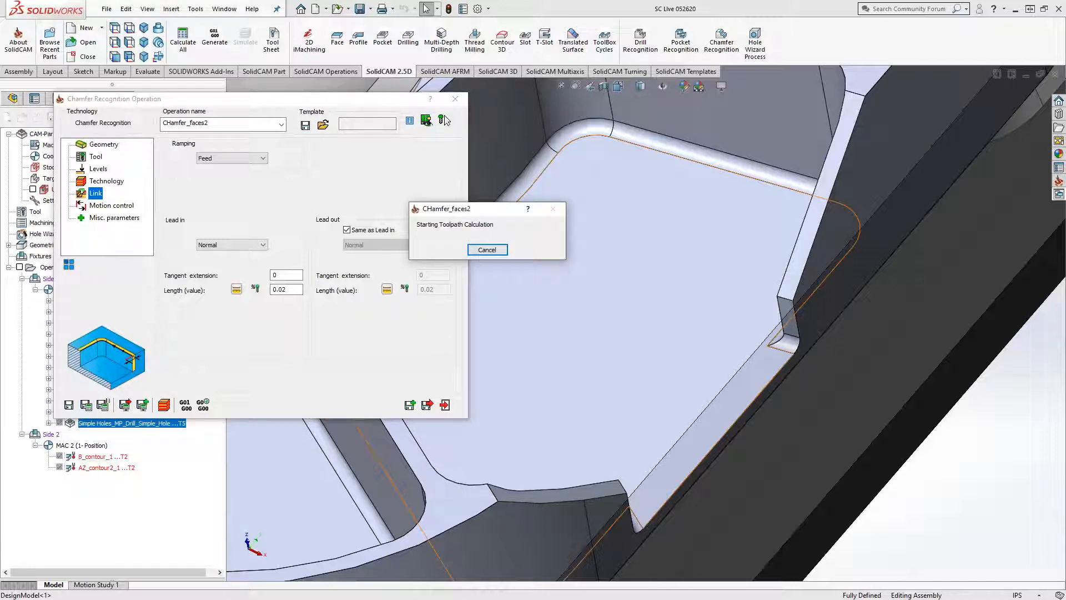
middle_click_drag(722, 421, 713, 383)
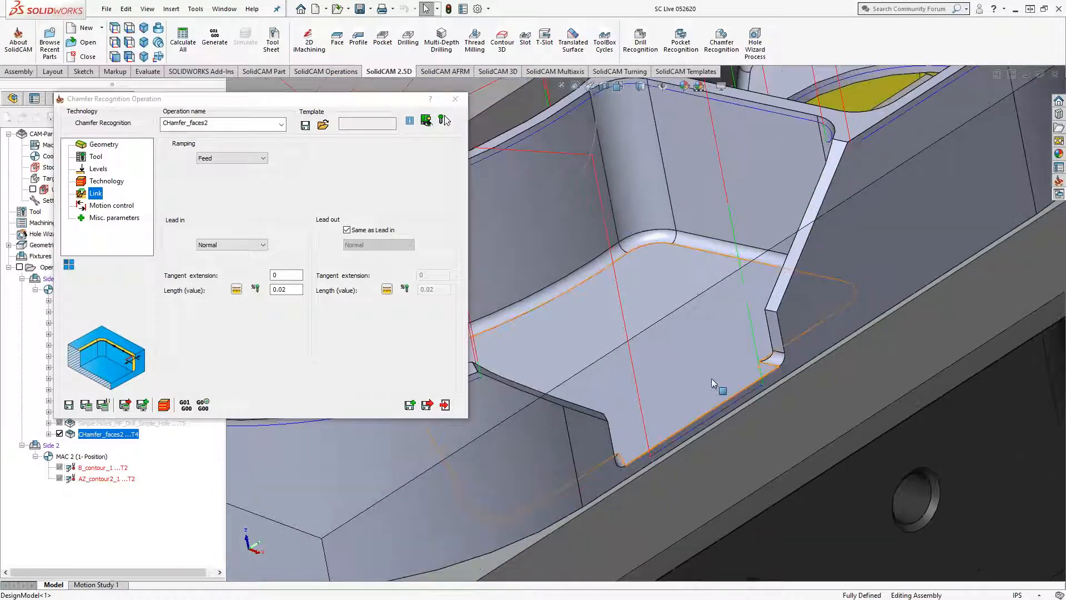
scroll(711, 378, "up", 10)
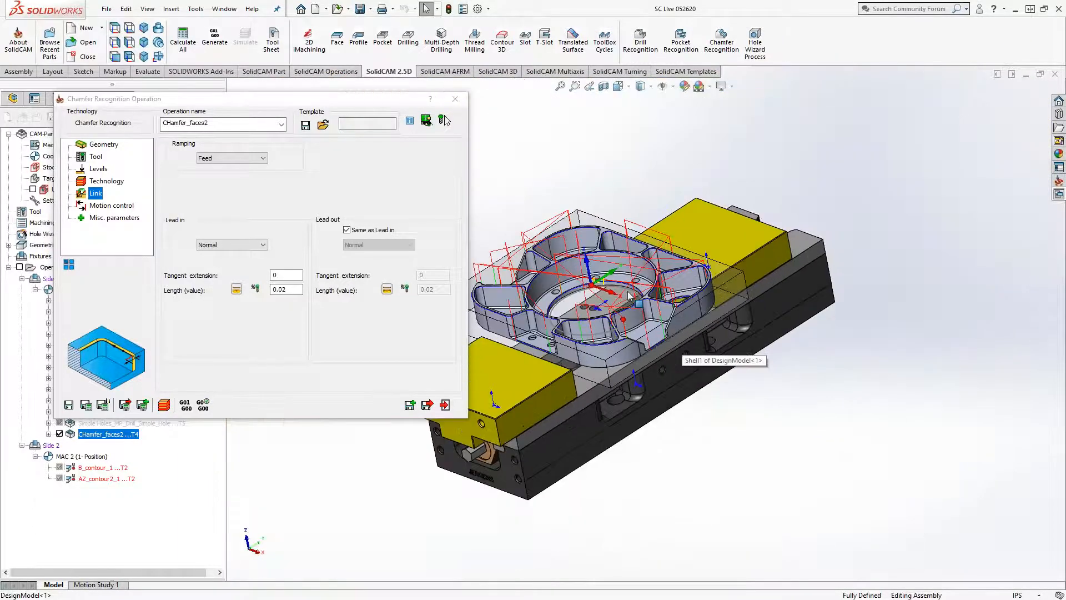
Step: Inspect the chamfer toolpath around the pockets, set the cutting diameter to .4, and save and calculate the operation
scroll(629, 295, "down", 10)
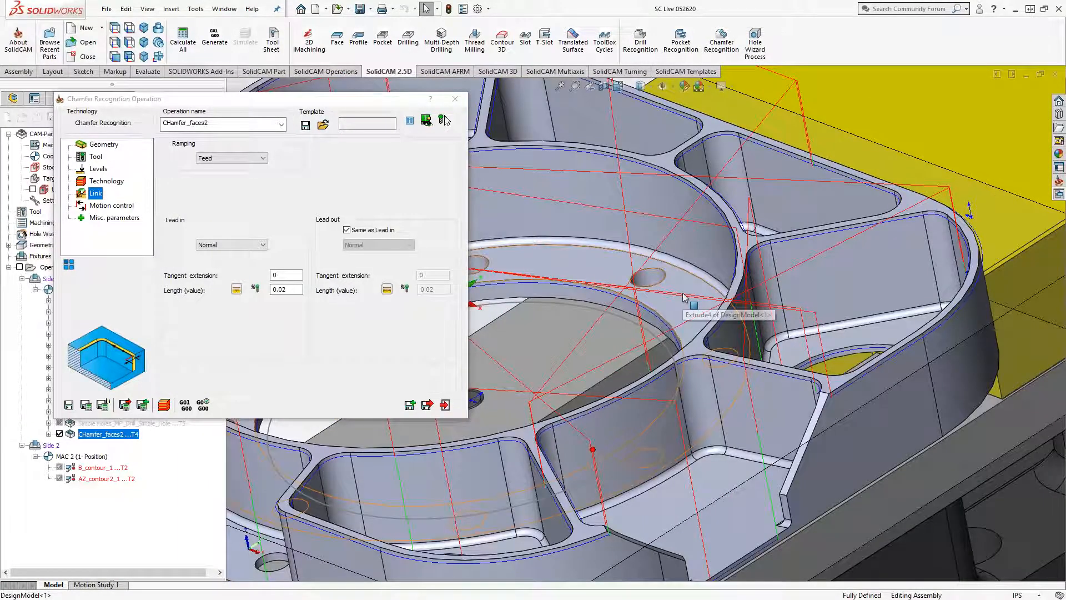
scroll(682, 334, "down", 3)
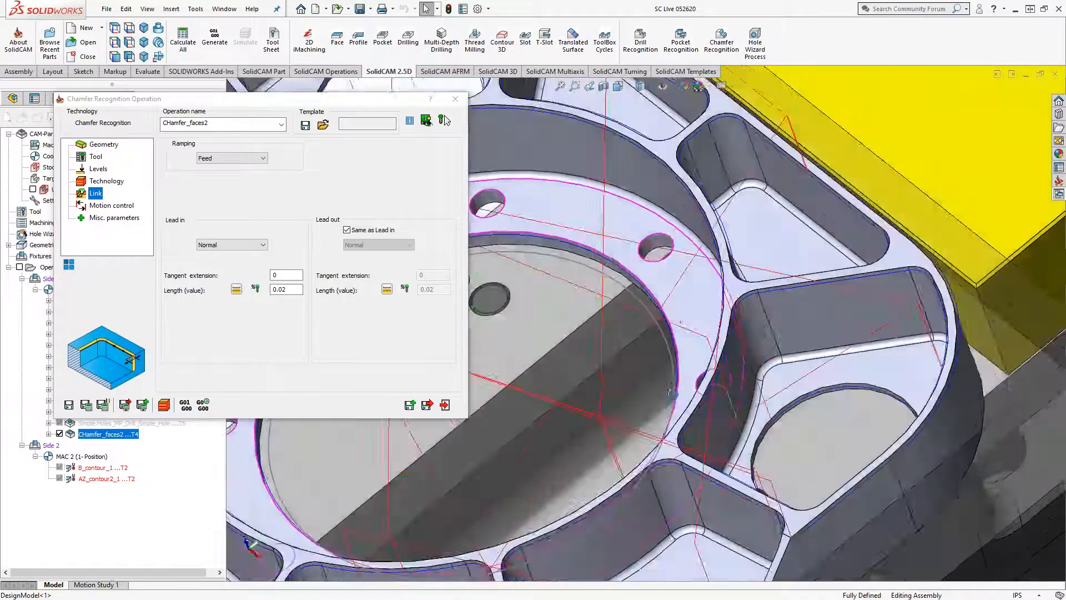
scroll(671, 392, "down", 4)
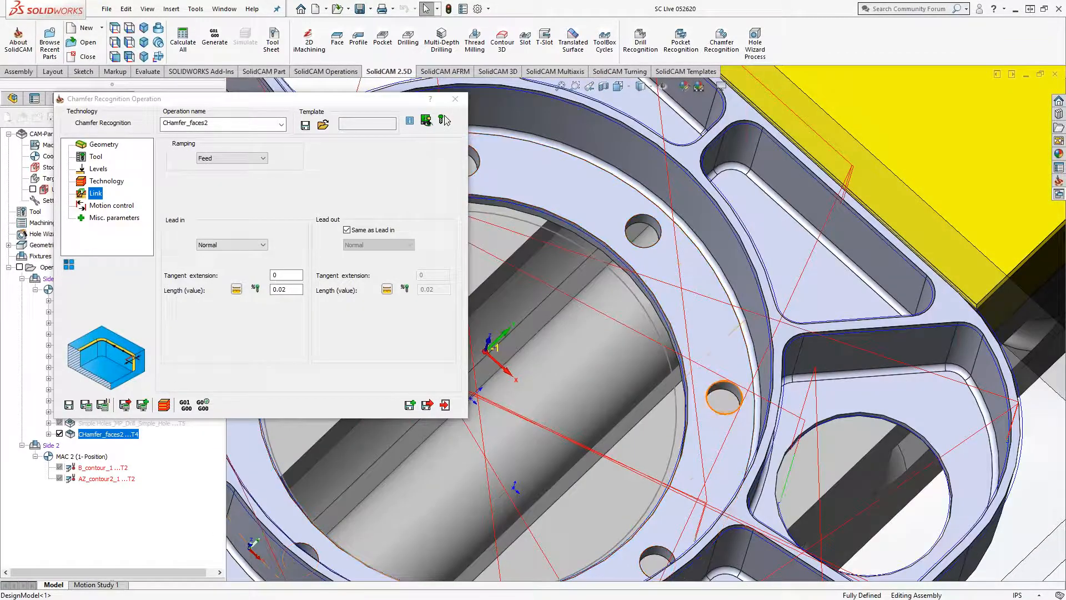
middle_click_drag(720, 392, 588, 382)
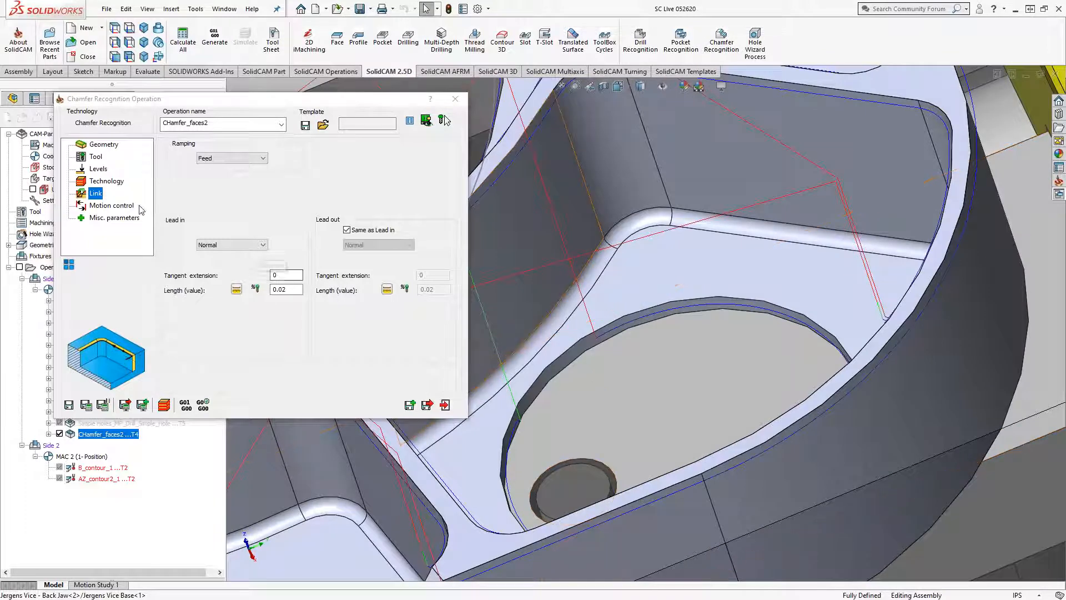
left_click(112, 181)
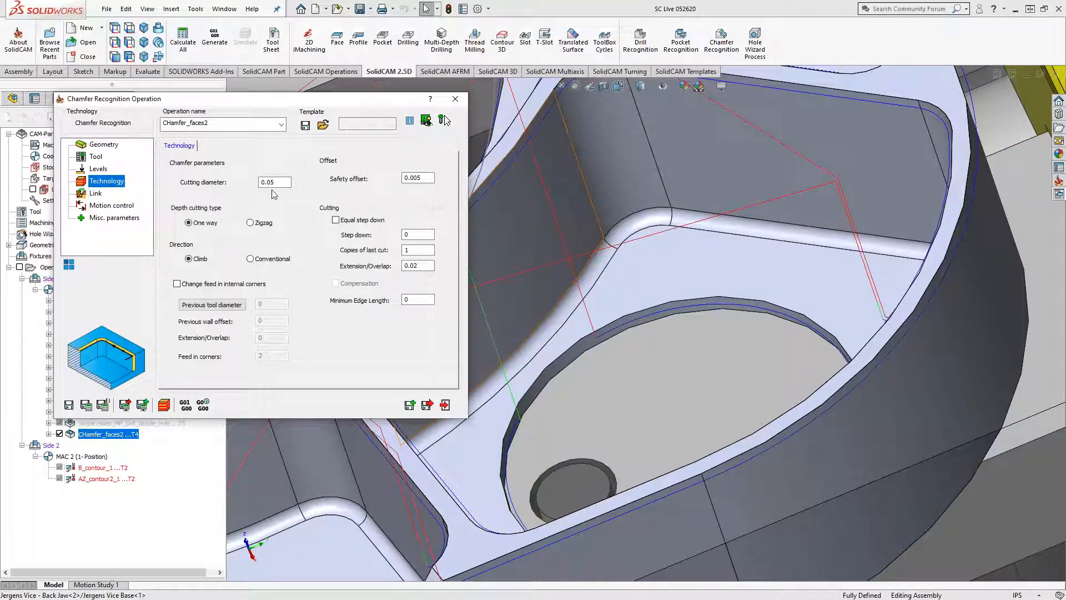
double_click(274, 183)
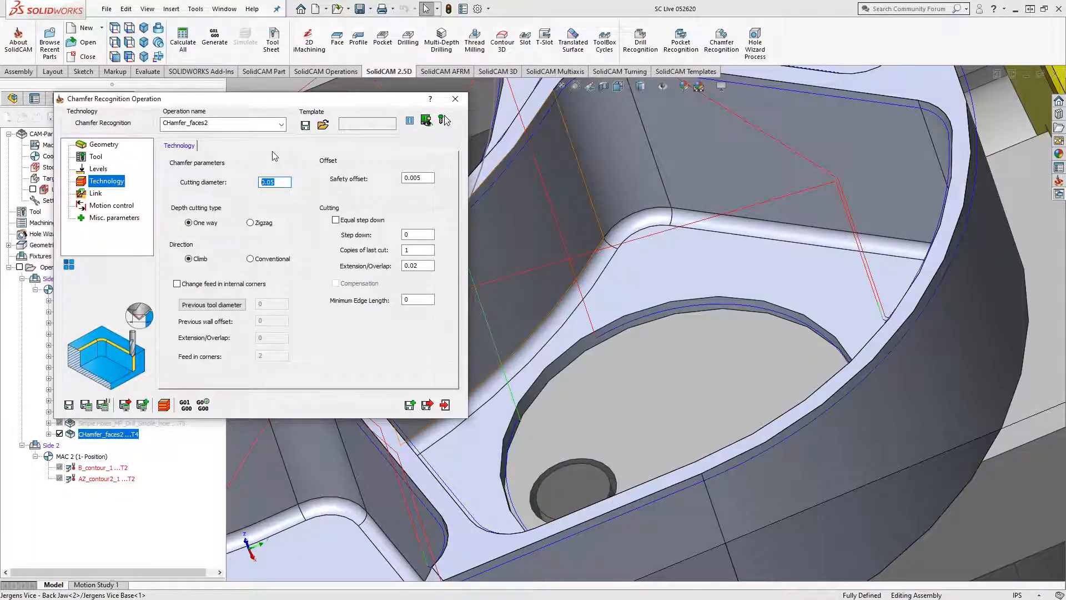
left_click(96, 157)
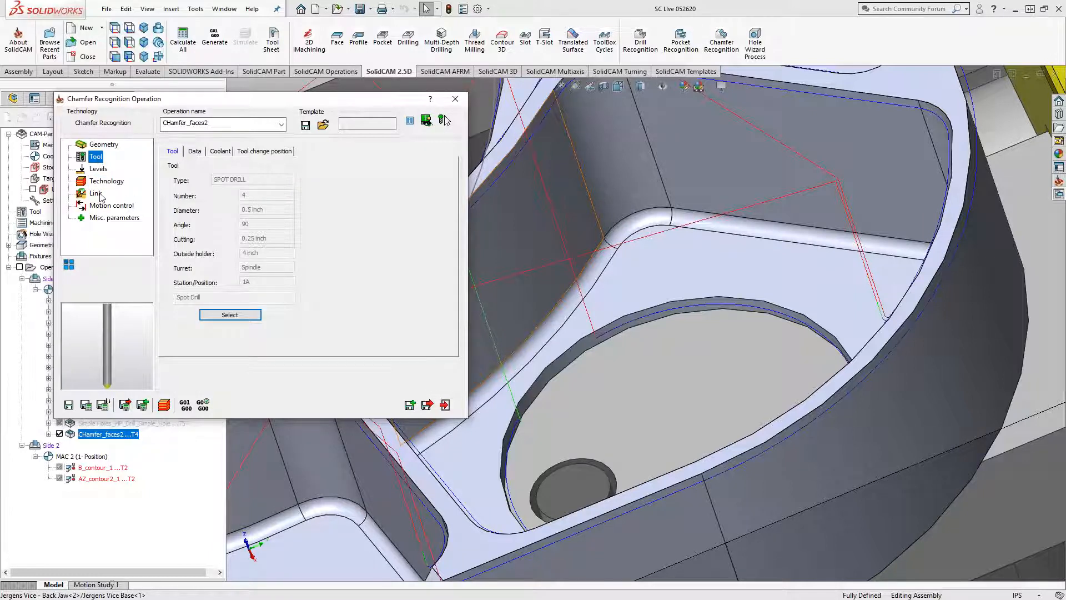
left_click(106, 182)
double_click(274, 182)
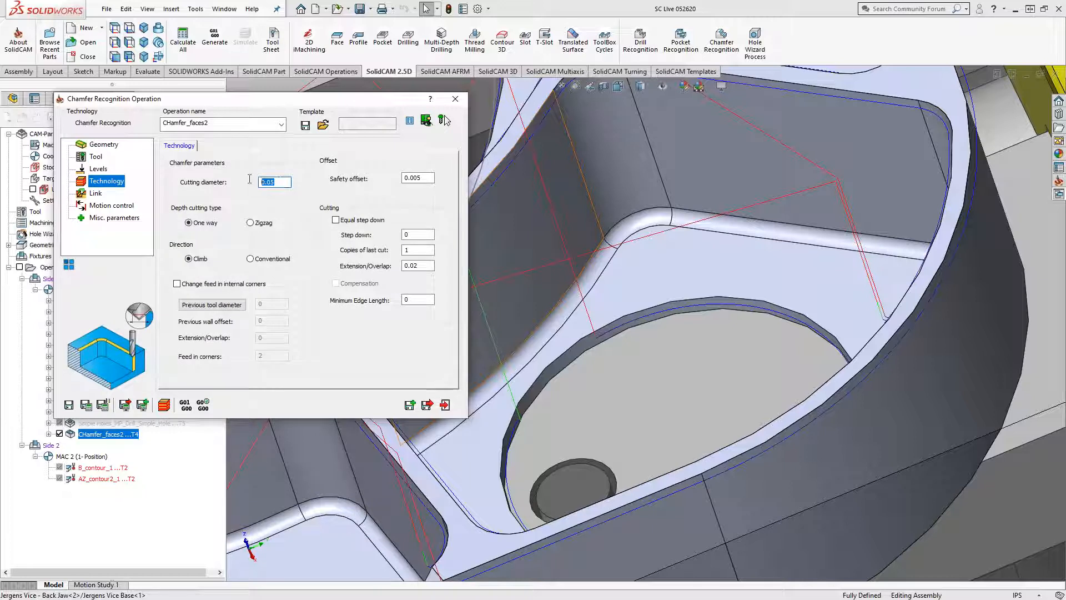
type(".4")
left_click(87, 405)
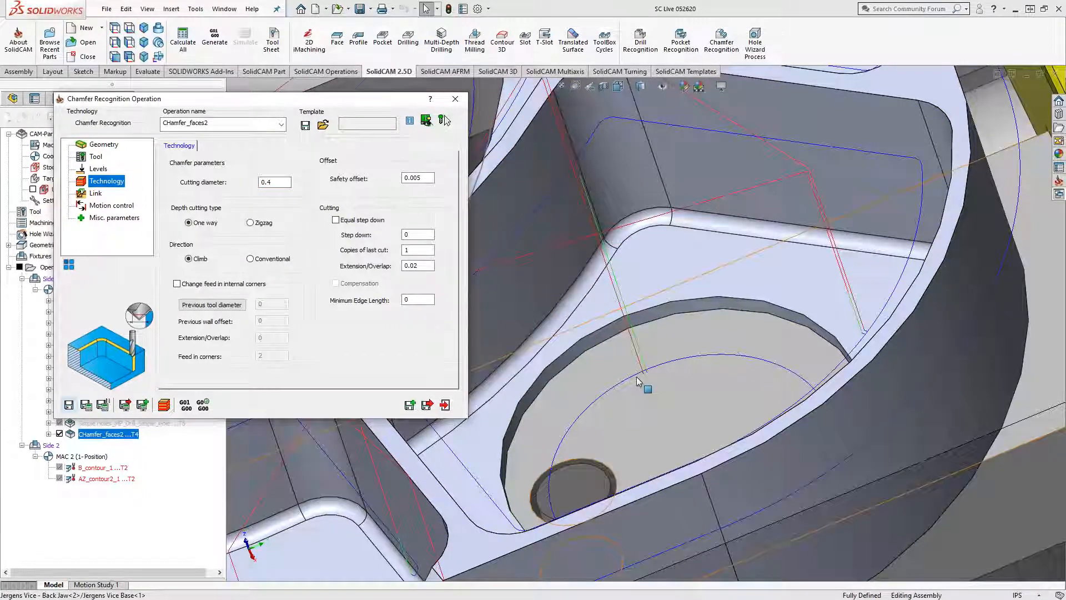
Step: Review the recalculated chamfer toolpath at the holes and pockets, and close the operation with its toolpath hidden
scroll(639, 382, "down", 4)
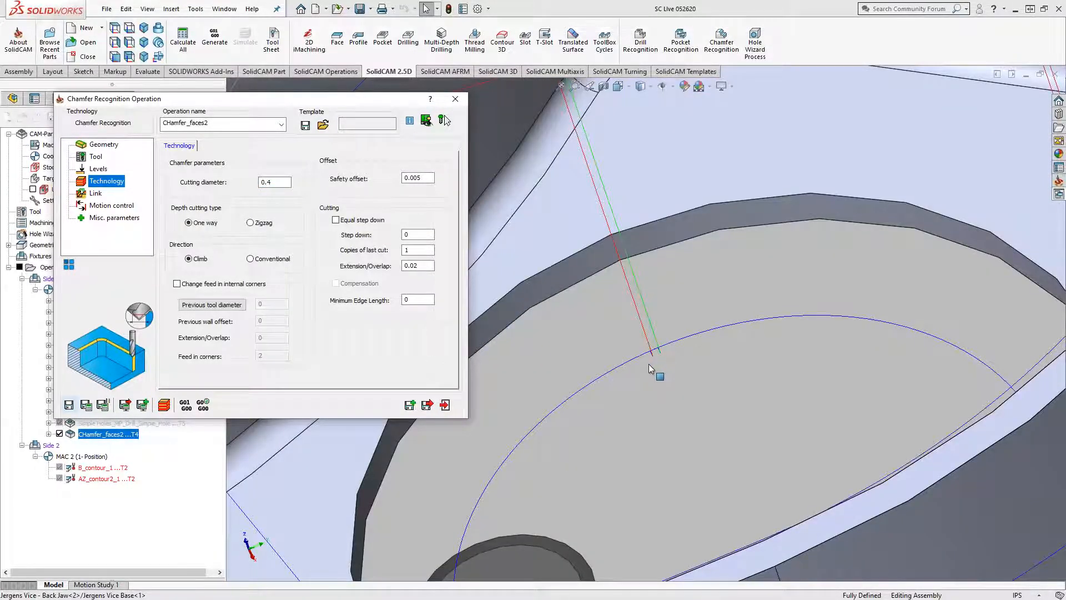
scroll(647, 367, "up", 5)
scroll(642, 370, "up", 5)
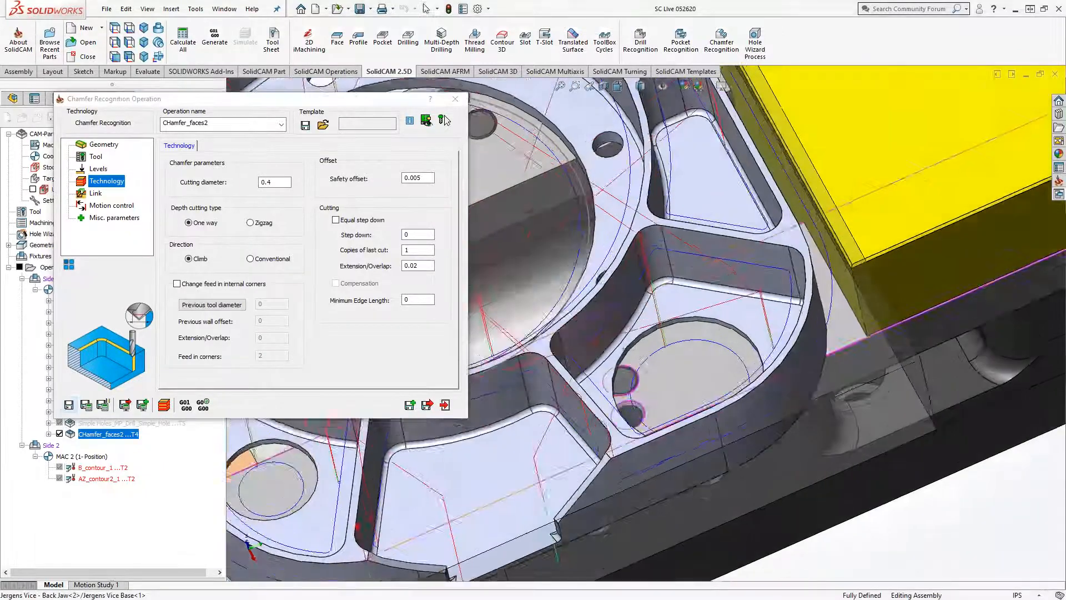
middle_click_drag(545, 326, 590, 311)
left_click(445, 405)
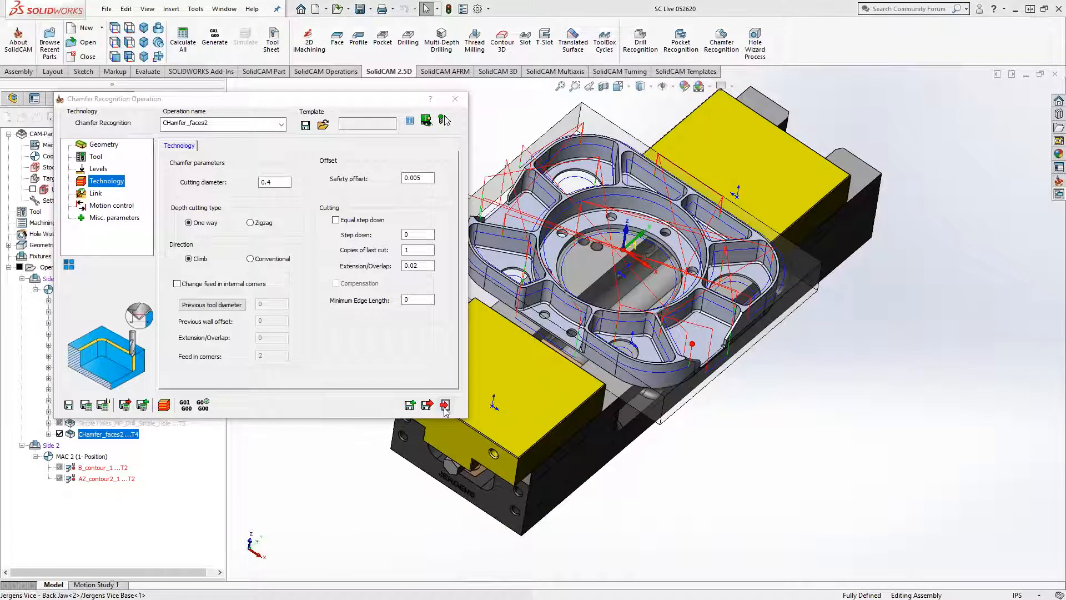
left_click(58, 434)
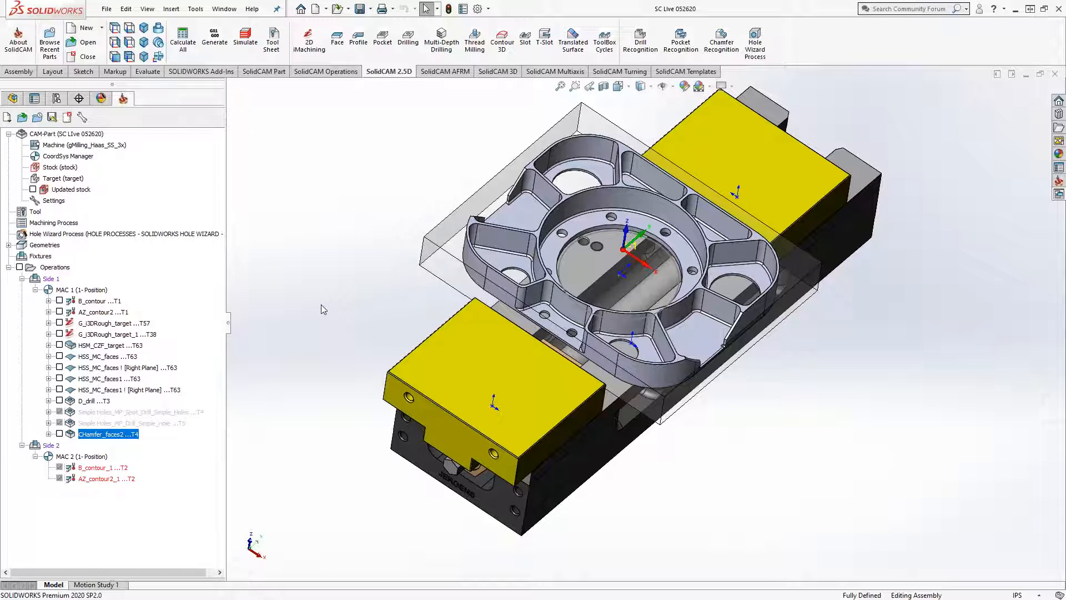
Step: Activate the Side 2 display state and examine the flipped part in the vise
left_click(56, 98)
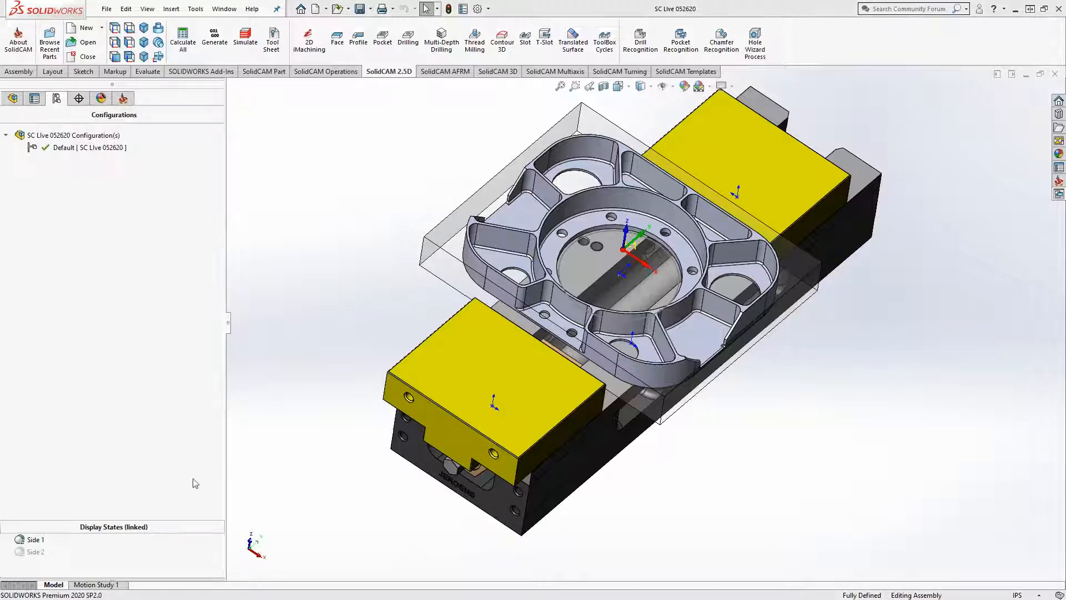
double_click(42, 552)
middle_click_drag(571, 459, 713, 342)
scroll(643, 405, "down", 2)
middle_click_drag(643, 402, 674, 409)
scroll(611, 396, "down", 4)
scroll(675, 409, "up", 7)
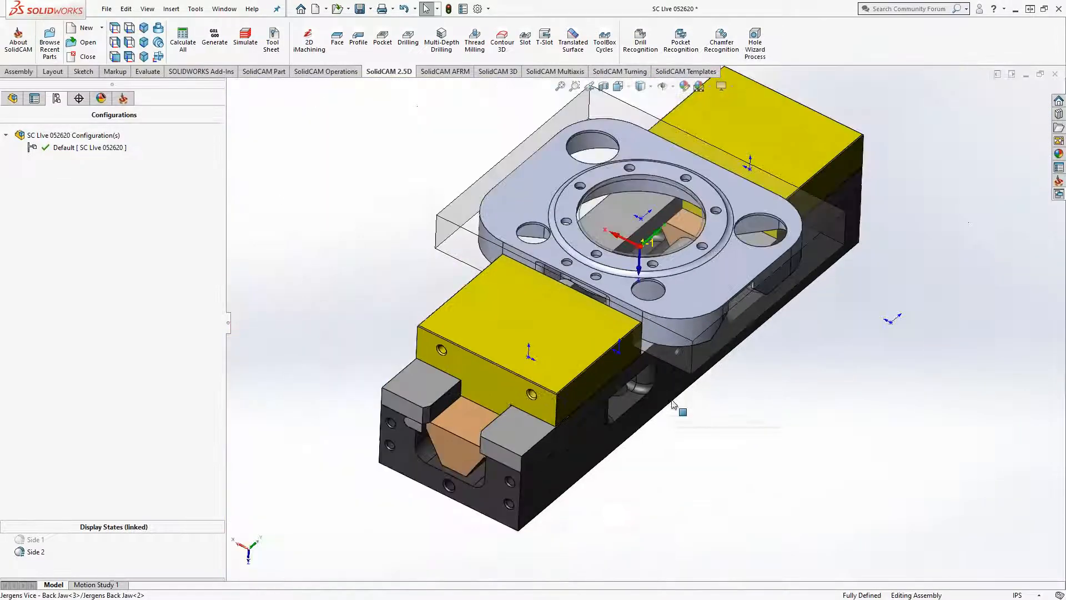
scroll(660, 262, "down", 3)
middle_click_drag(646, 311, 591, 345)
key("Escape")
scroll(514, 294, "down", 2)
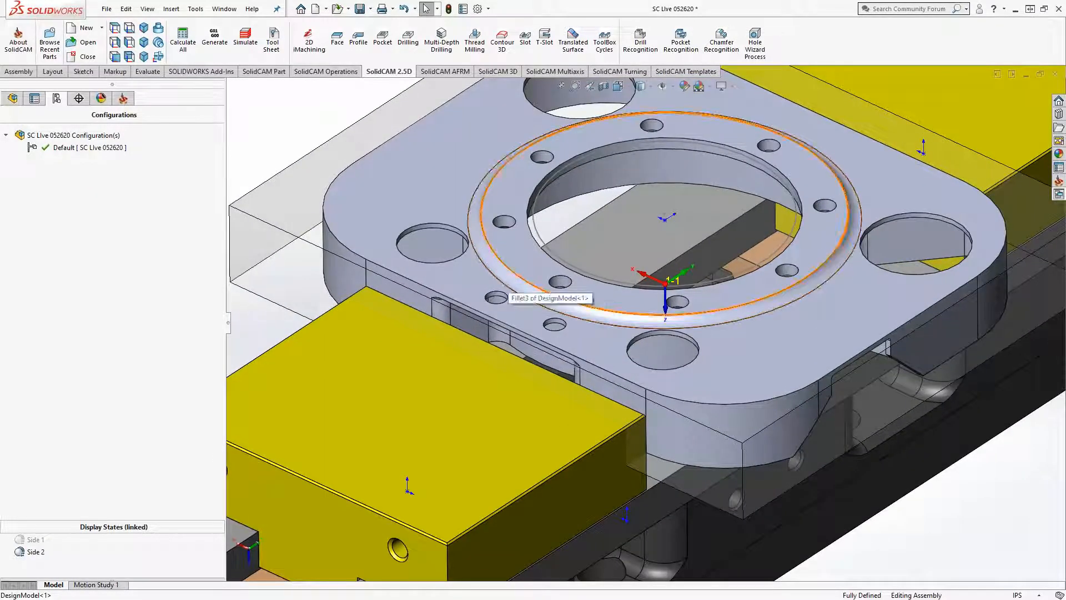
Step: Open the B_contour_1 probe operation on Side 2 and start defining a new geometry for it
left_click(123, 98)
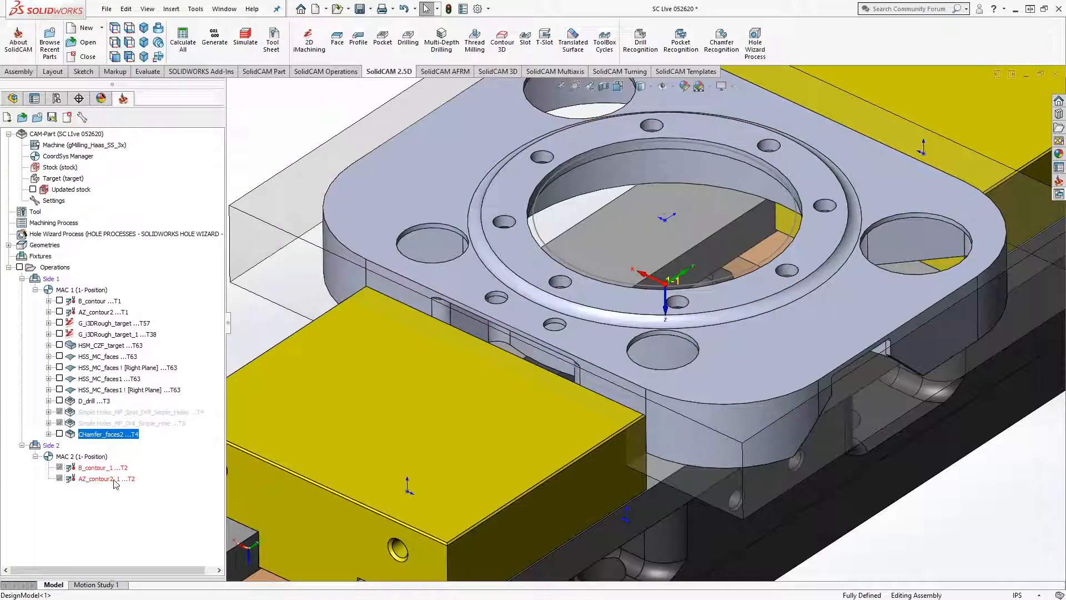
left_click(86, 469)
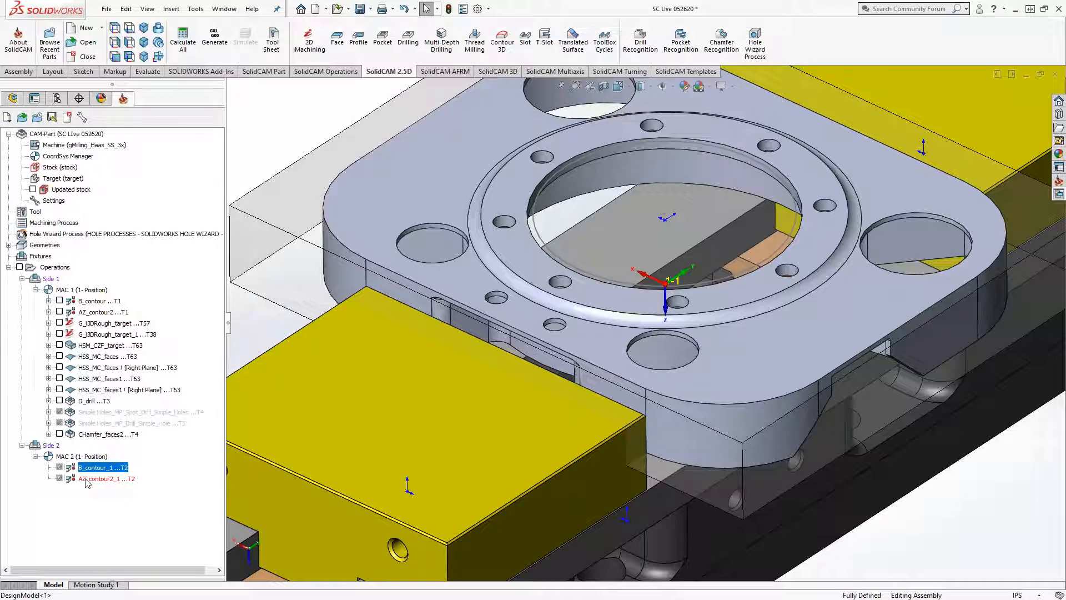
double_click(87, 472)
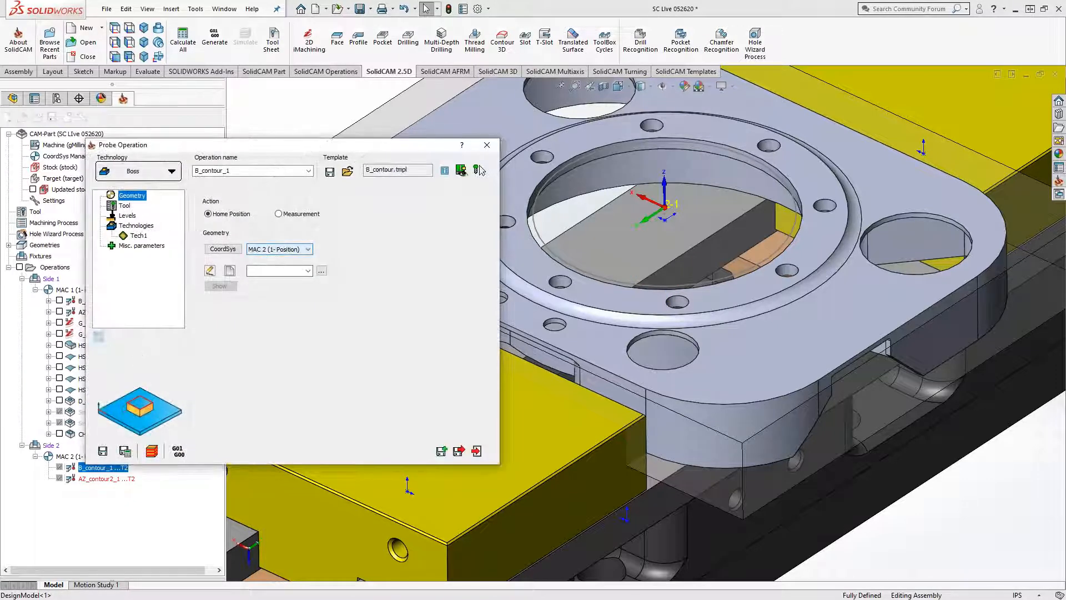
left_click(233, 274)
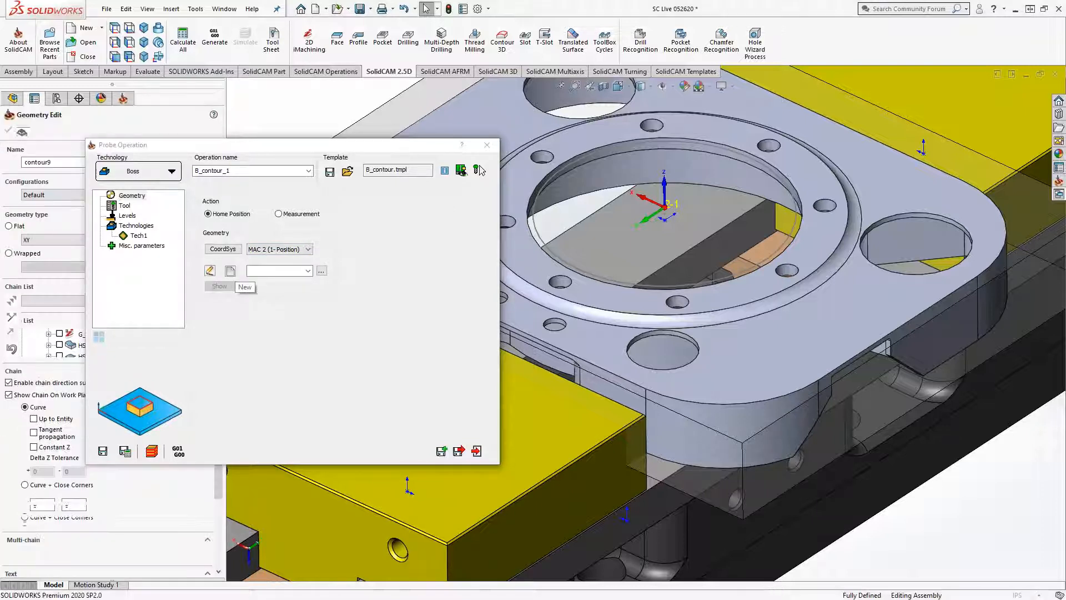
Step: Chain the part's outer top edge as probe geometry using the Curve method with Constant Z
scroll(581, 208, "down", 1)
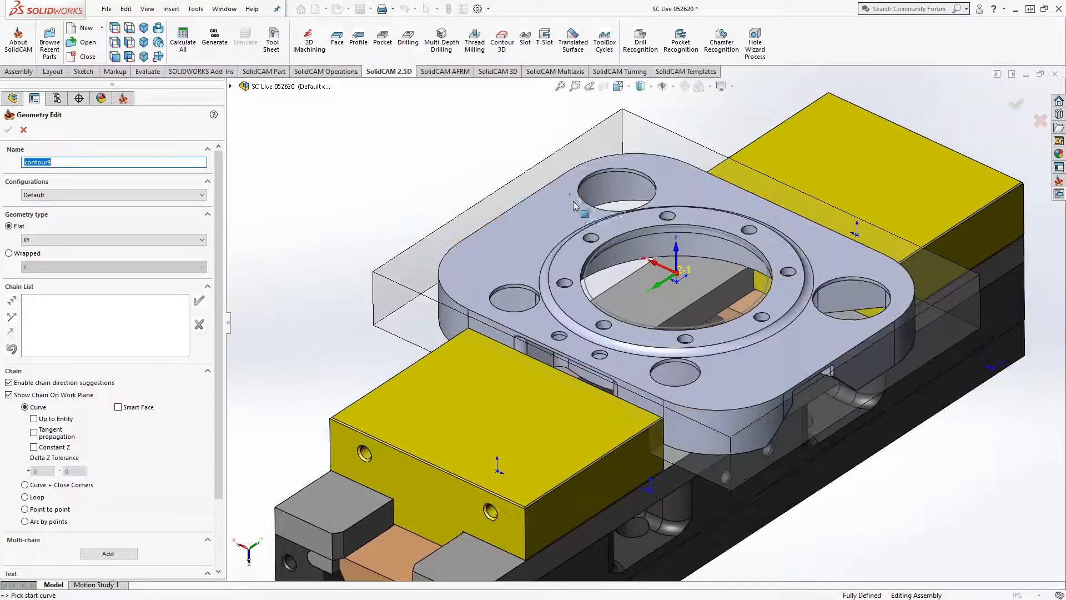
left_click(559, 184)
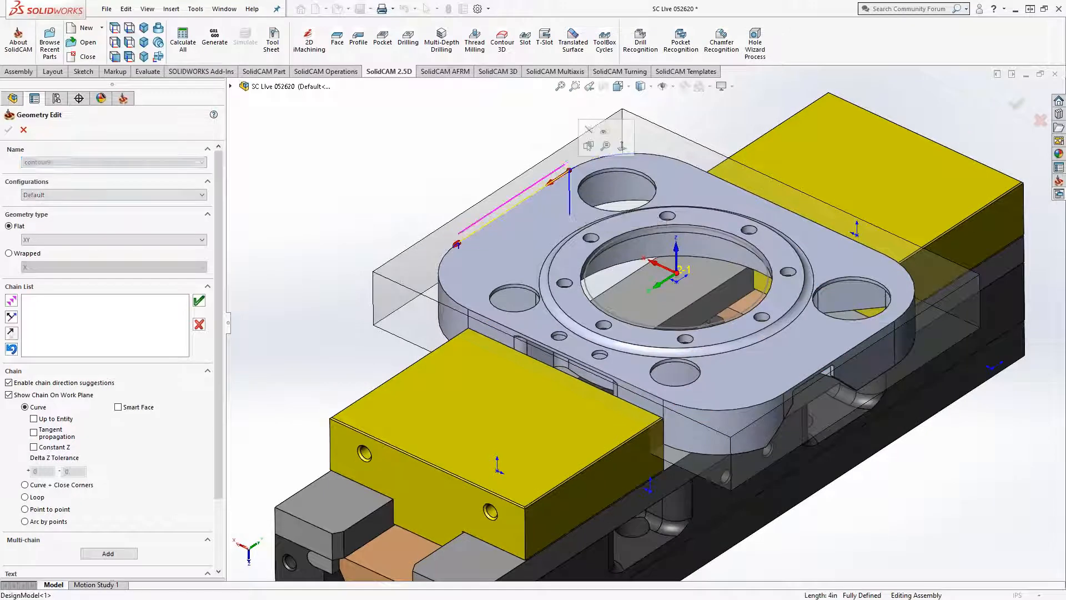
left_click(66, 448)
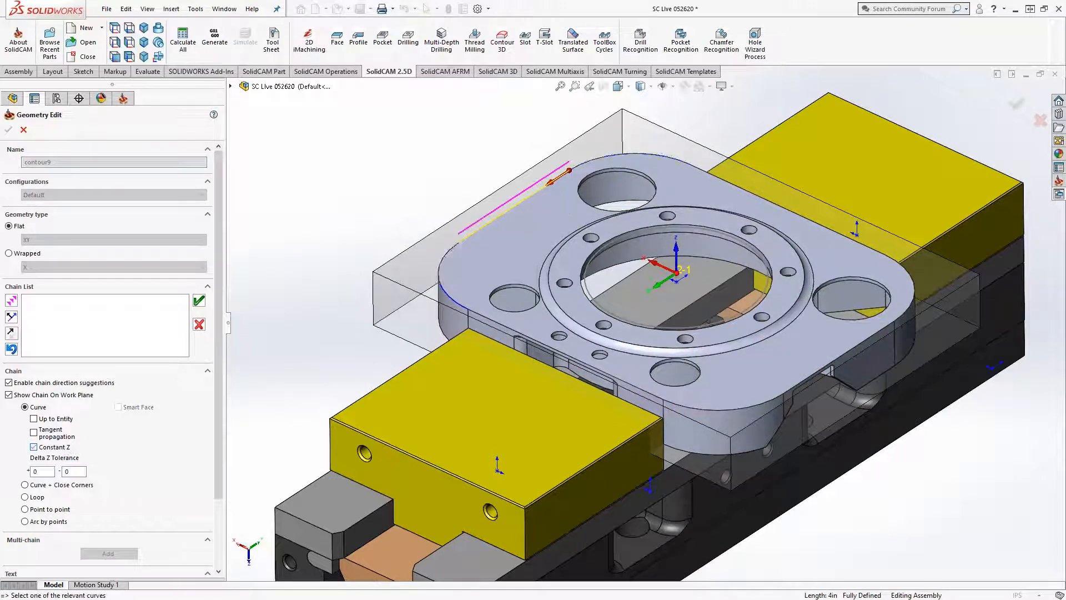
left_click(430, 246)
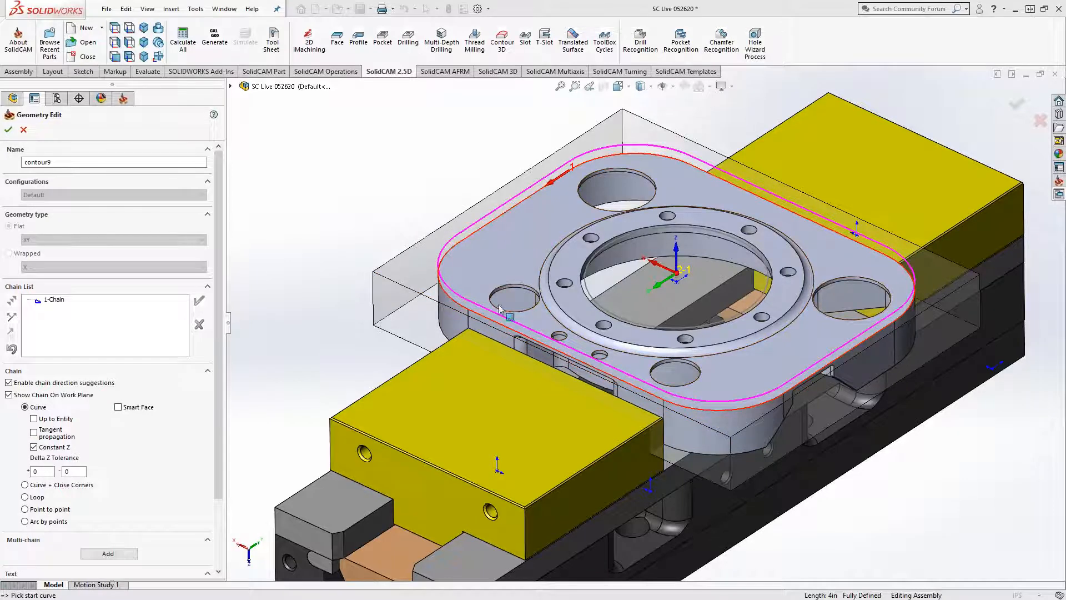
Step: Inspect the chained contour against the stock and vise jaws, and delete the chain
middle_click_drag(572, 388, 547, 363)
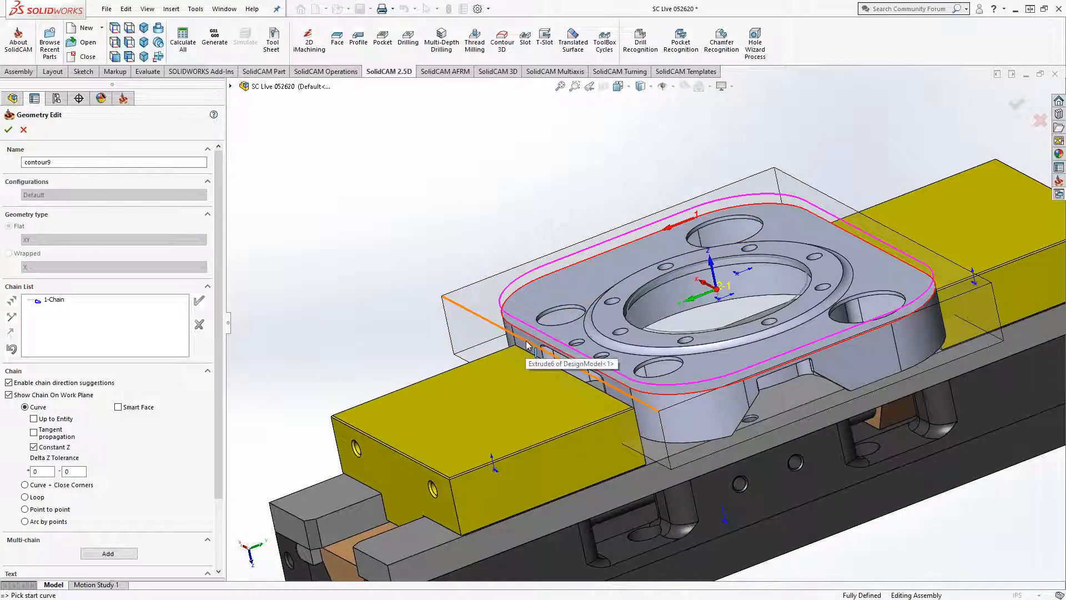
middle_click_drag(485, 375, 328, 392)
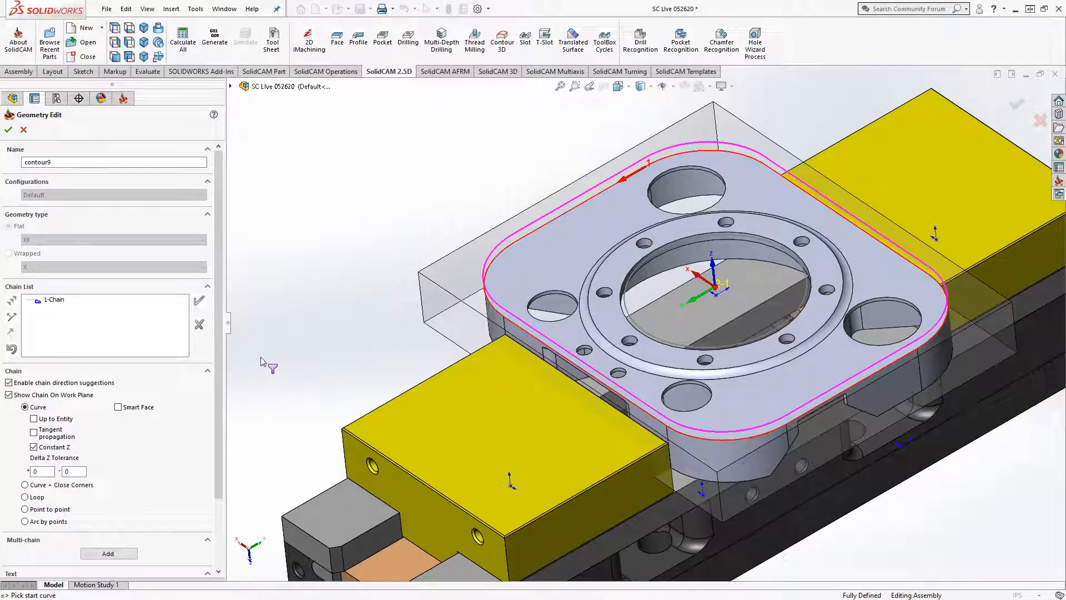
right_click(47, 303)
left_click(84, 420)
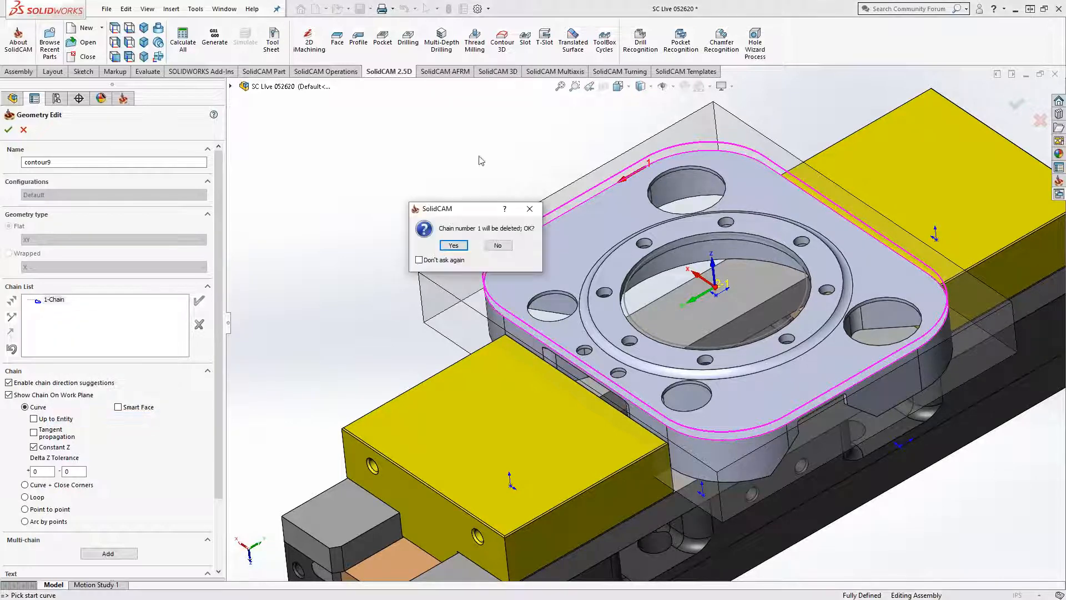
left_click(453, 246)
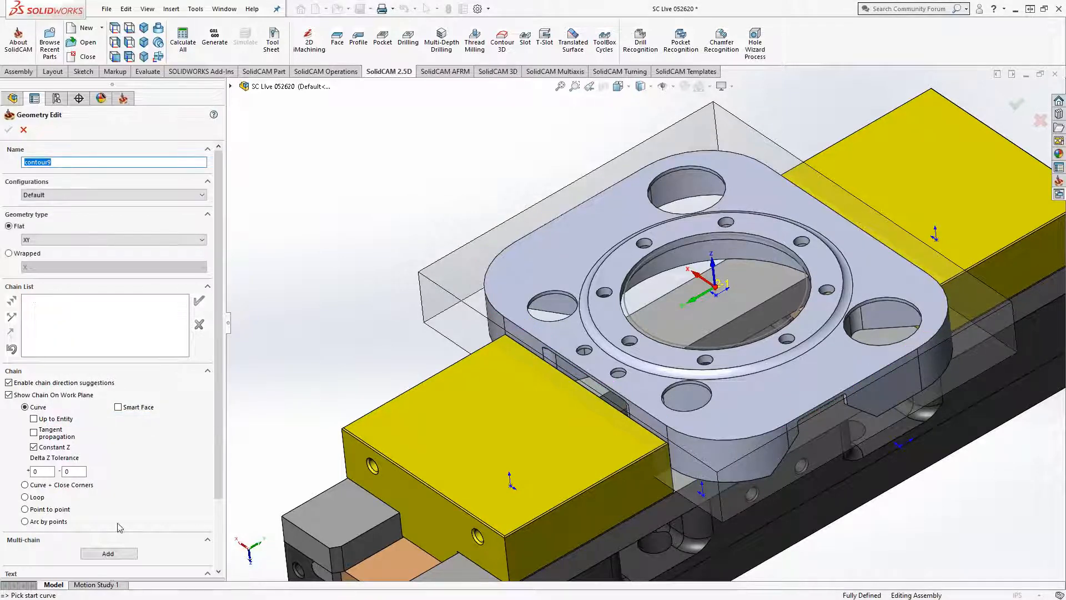
Step: Try to chain the part's straight top edge with a stock edge using Curve + Close Corners, and discard the chain
left_click(54, 485)
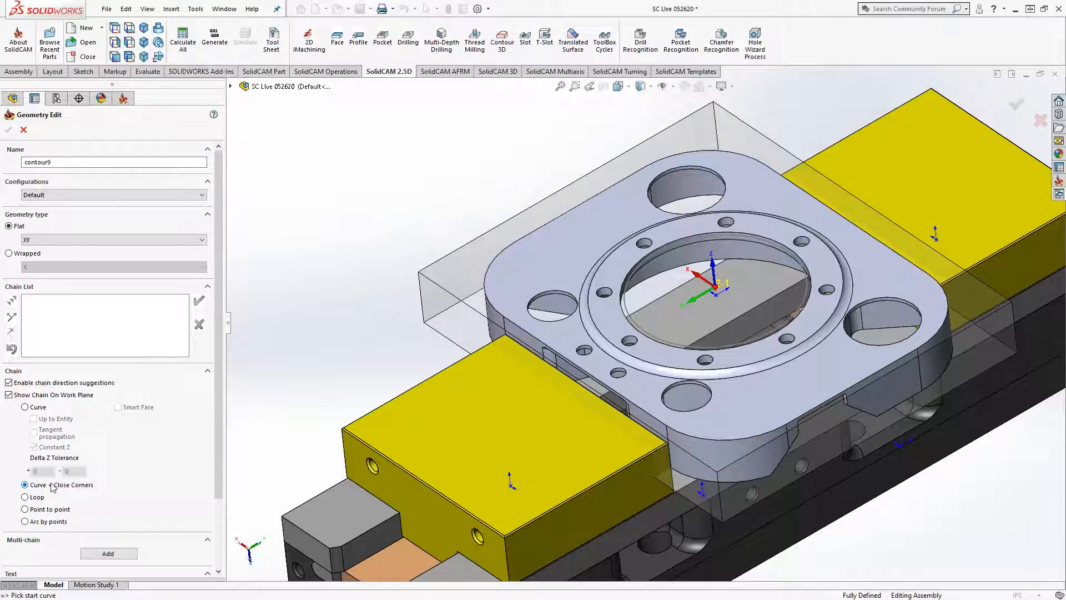
left_click(614, 190)
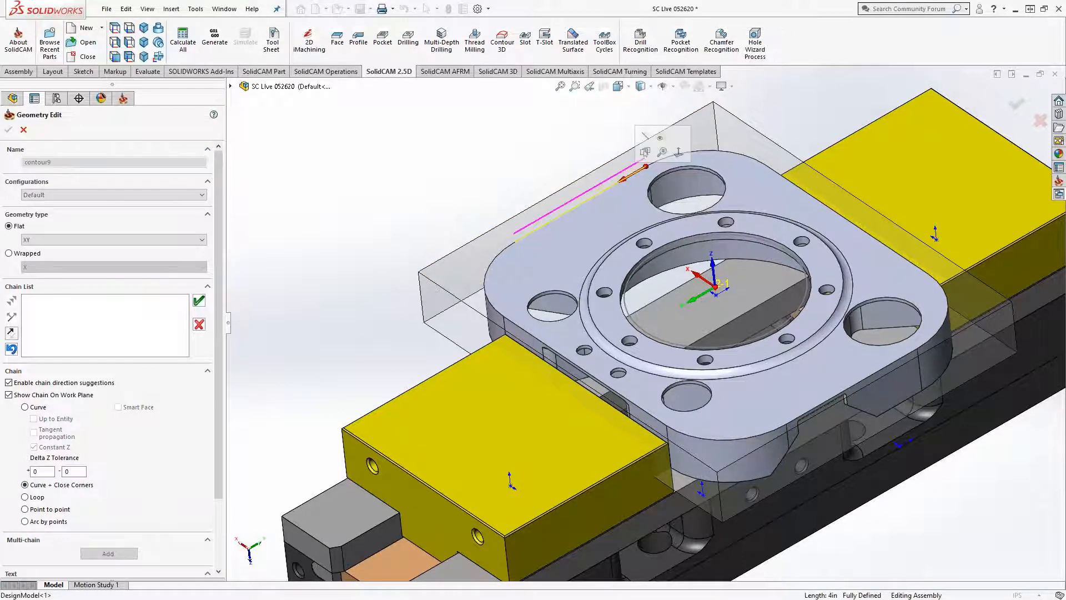
middle_click_drag(560, 373, 505, 345)
left_click(505, 333)
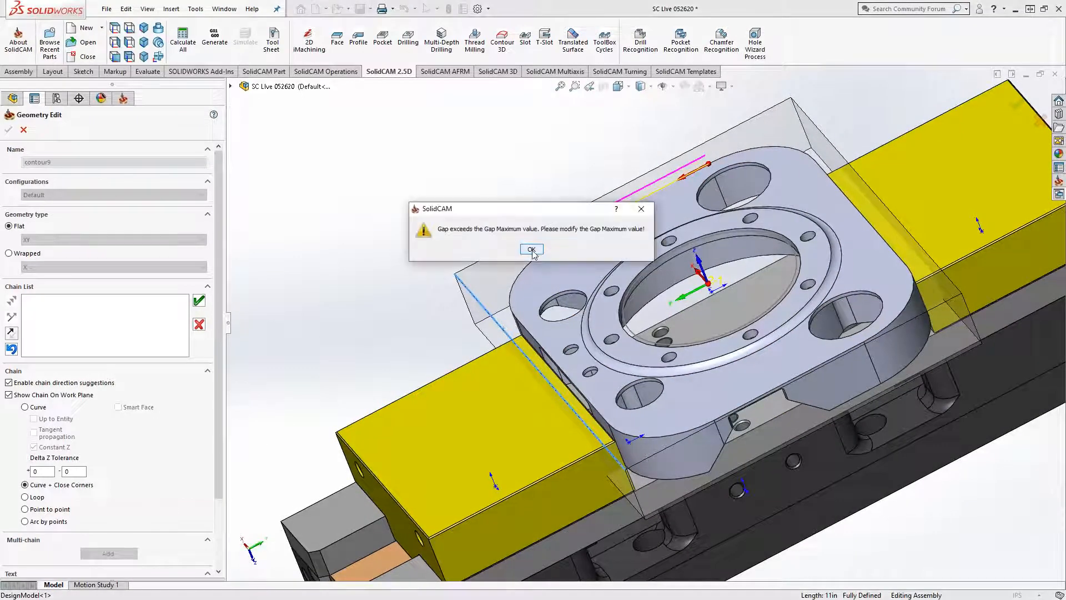
left_click(531, 249)
middle_click_drag(497, 278, 472, 300)
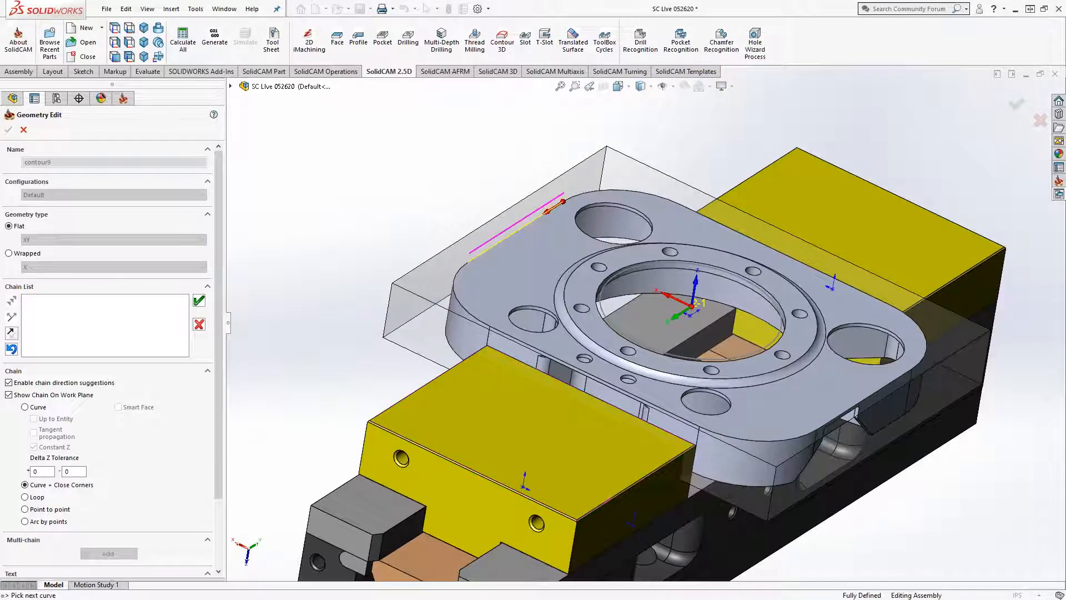
left_click(197, 328)
Step: Check the part's top edges from another angle and cancel the new probe geometry
middle_click_drag(392, 391, 497, 308)
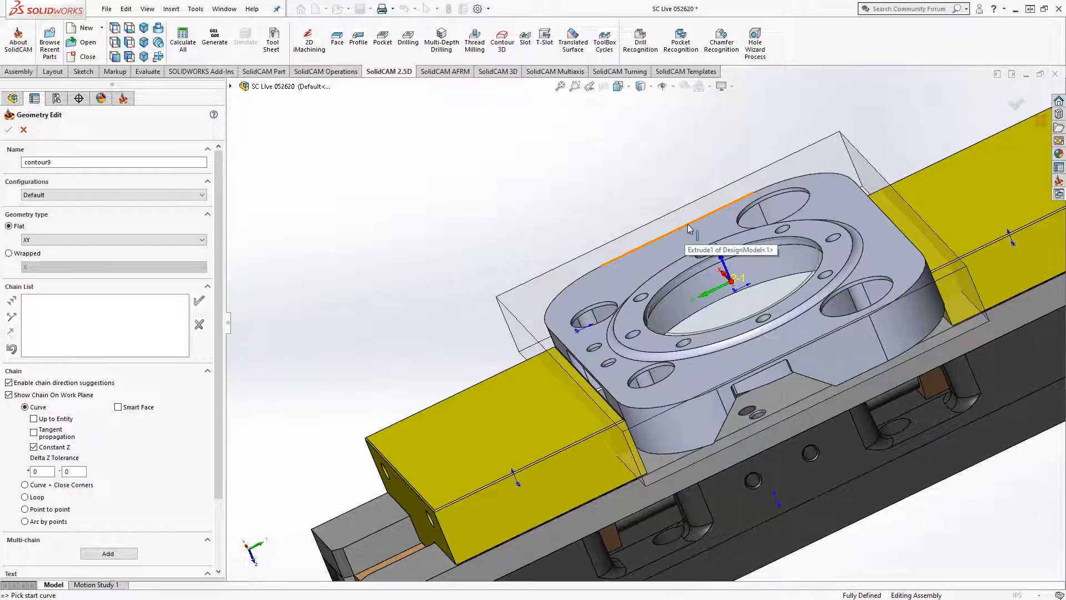
middle_click_drag(571, 350, 625, 389)
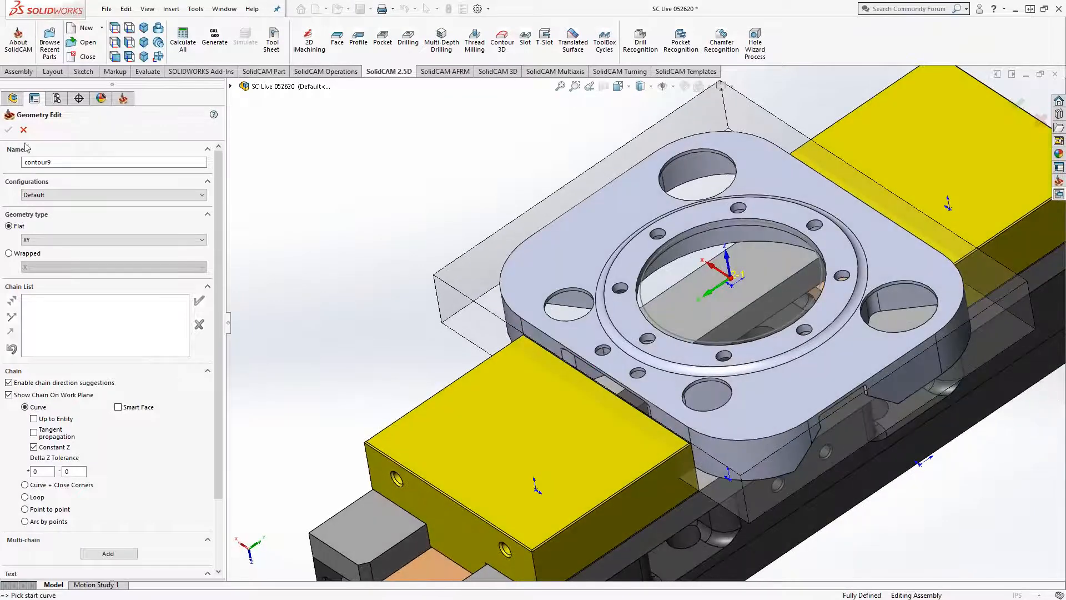
left_click(24, 131)
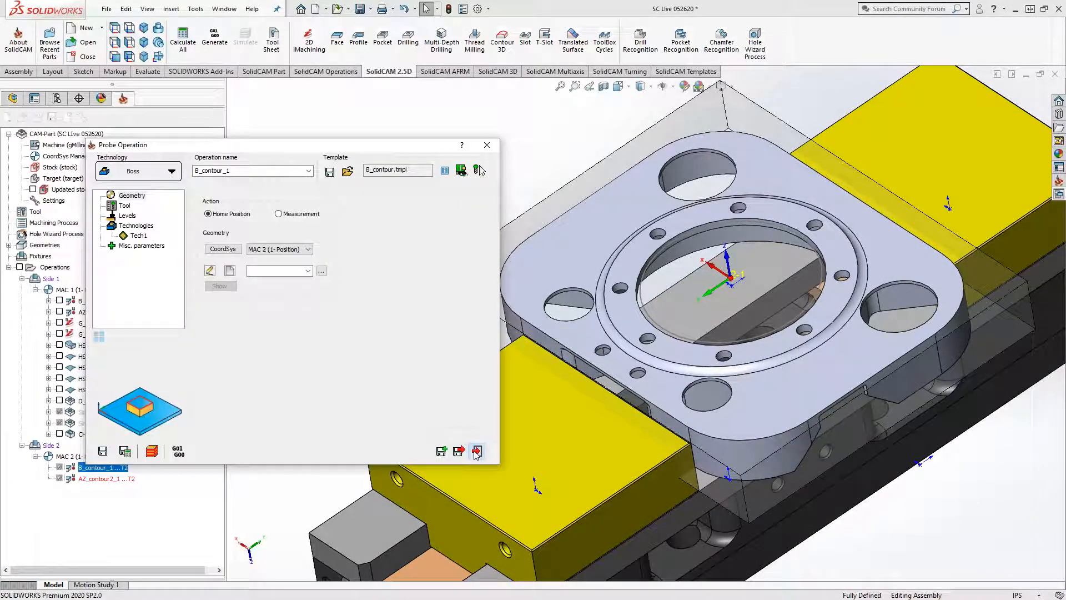
Step: Close the Boss probe operation B_contour_1 on Side 2 without changes and delete it
left_click(477, 452)
right_click(97, 473)
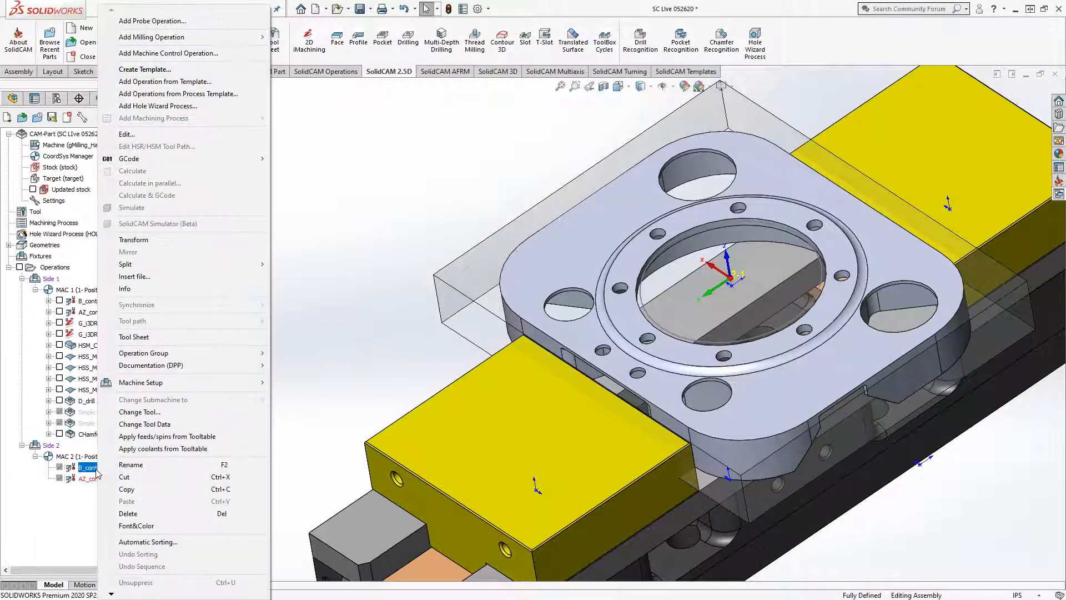
left_click(128, 514)
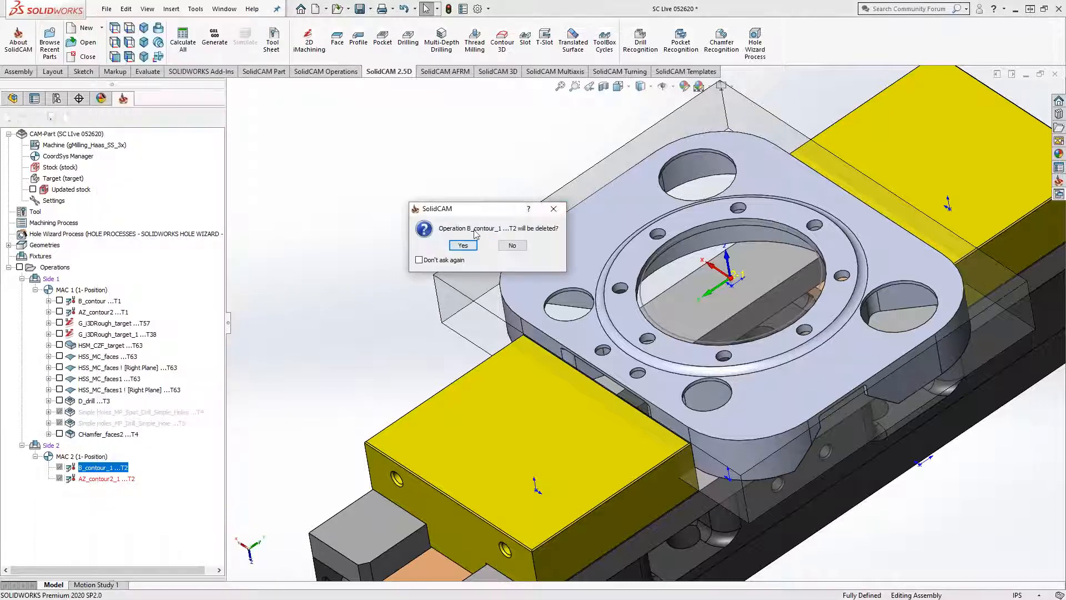
left_click(463, 245)
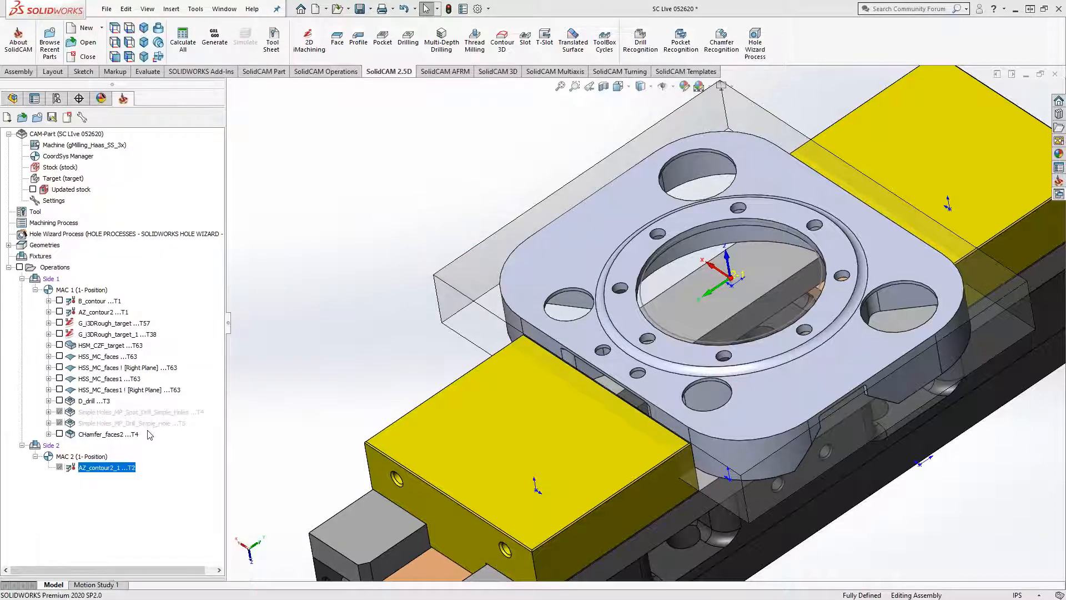
Step: Create new geometry for the Side 2 Angle Z probe operation by chaining the part's straight top edge with the Curve method
double_click(92, 468)
left_click(230, 271)
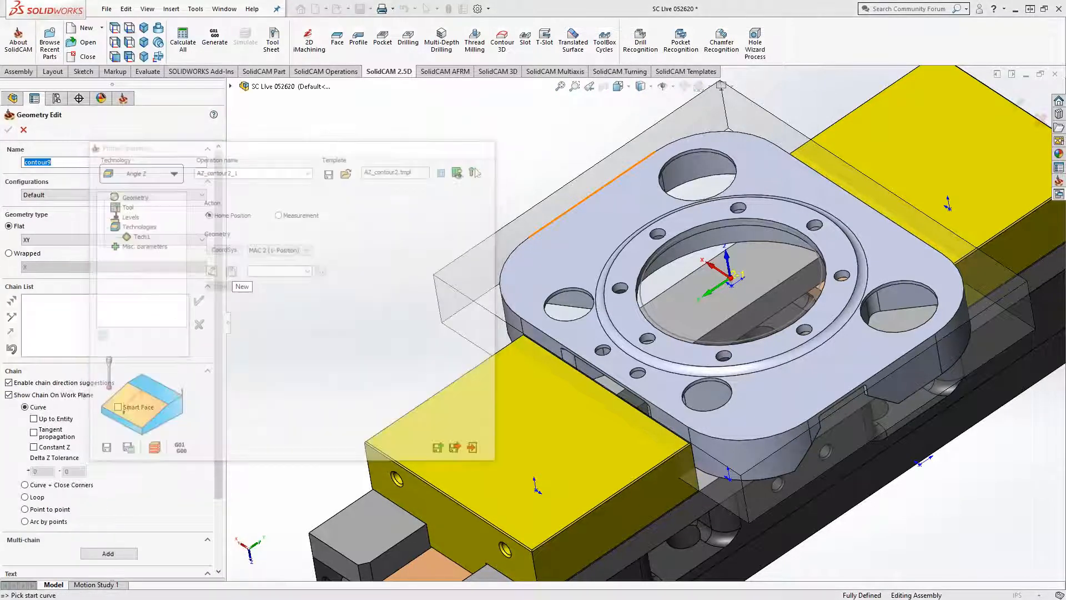
left_click(628, 185)
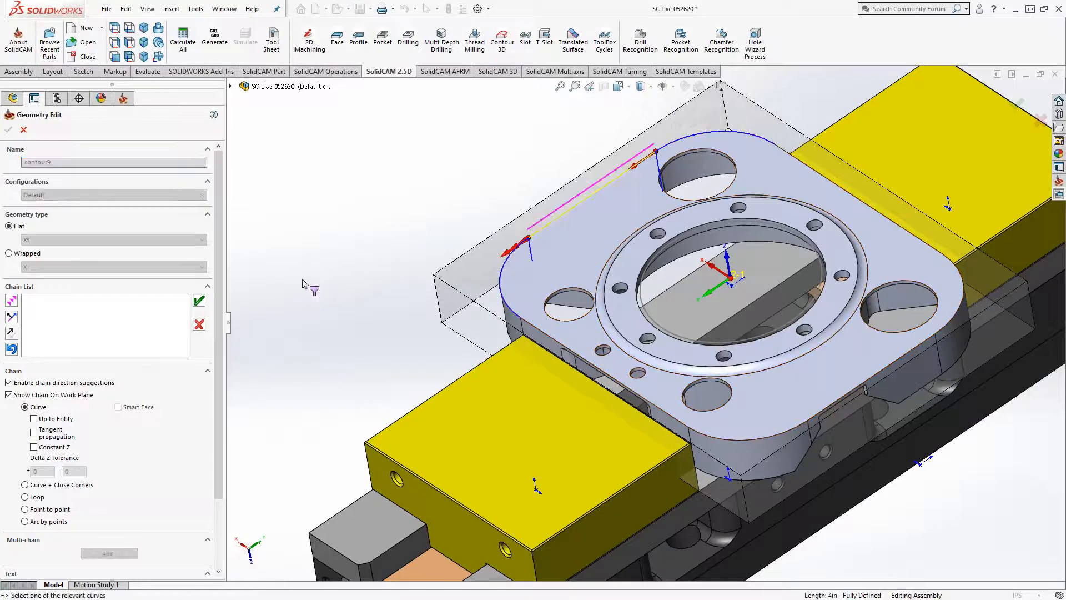
left_click(199, 301)
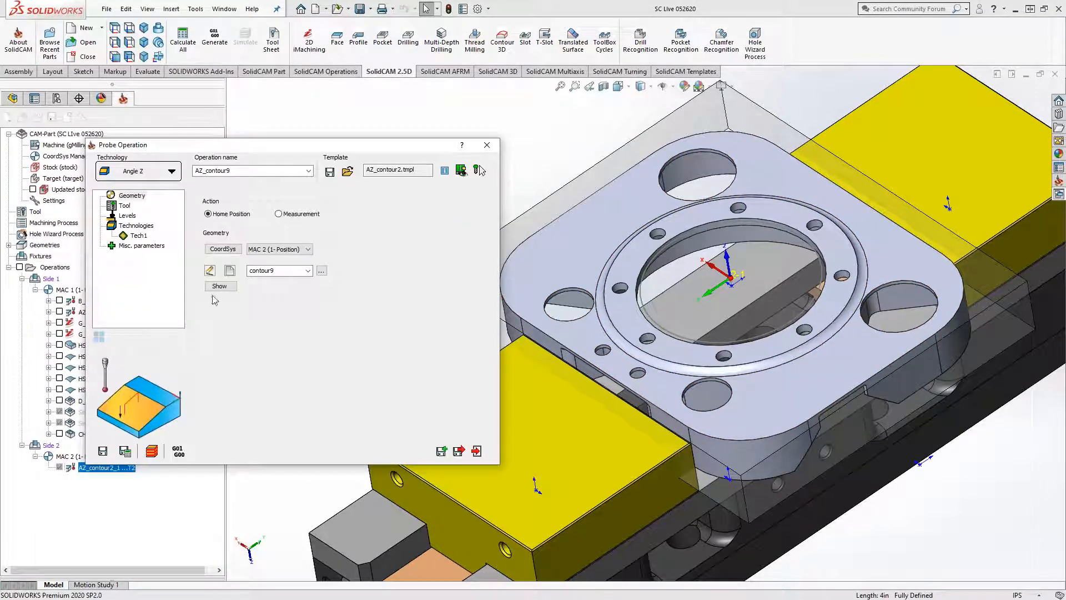
Step: Review the Angle Z operation's tool, levels and Tech1 settings, and preview its probe tool path around the part
left_click(125, 205)
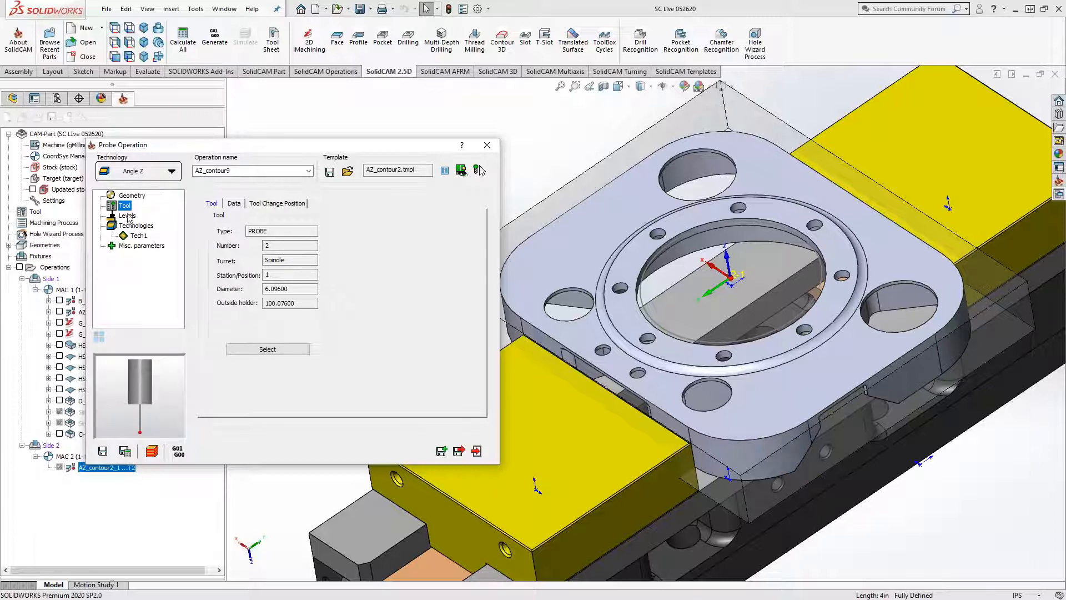
left_click(127, 215)
left_click(136, 236)
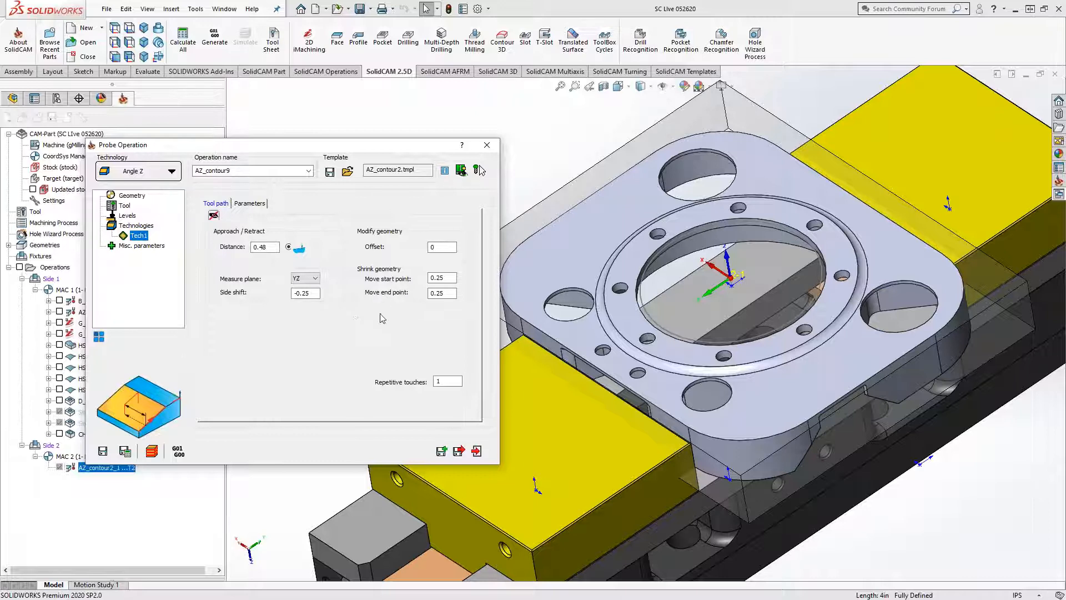
left_click(214, 217)
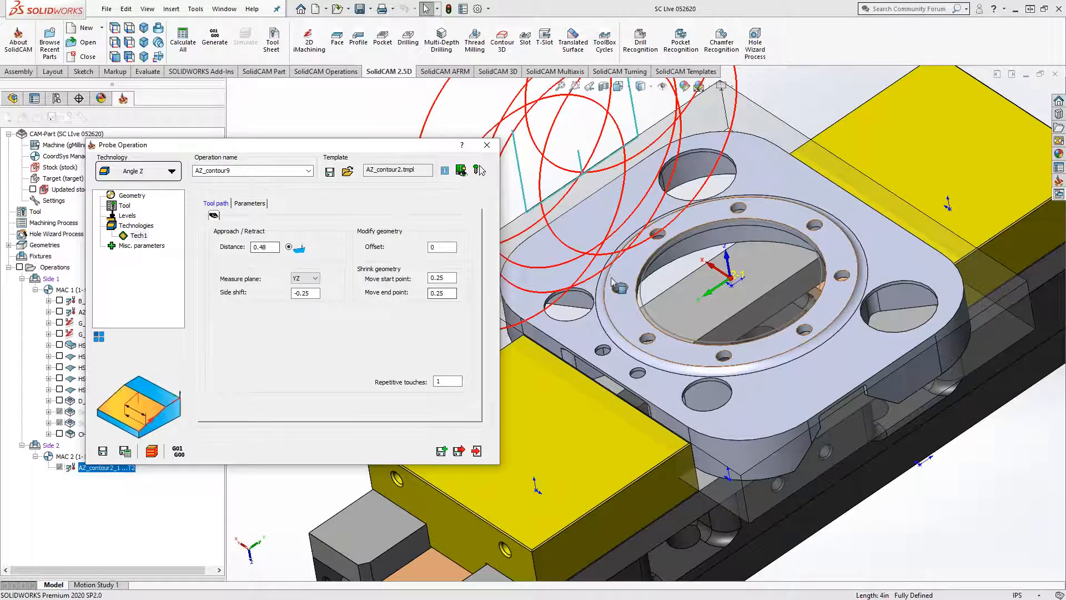
middle_click_drag(589, 234, 623, 192)
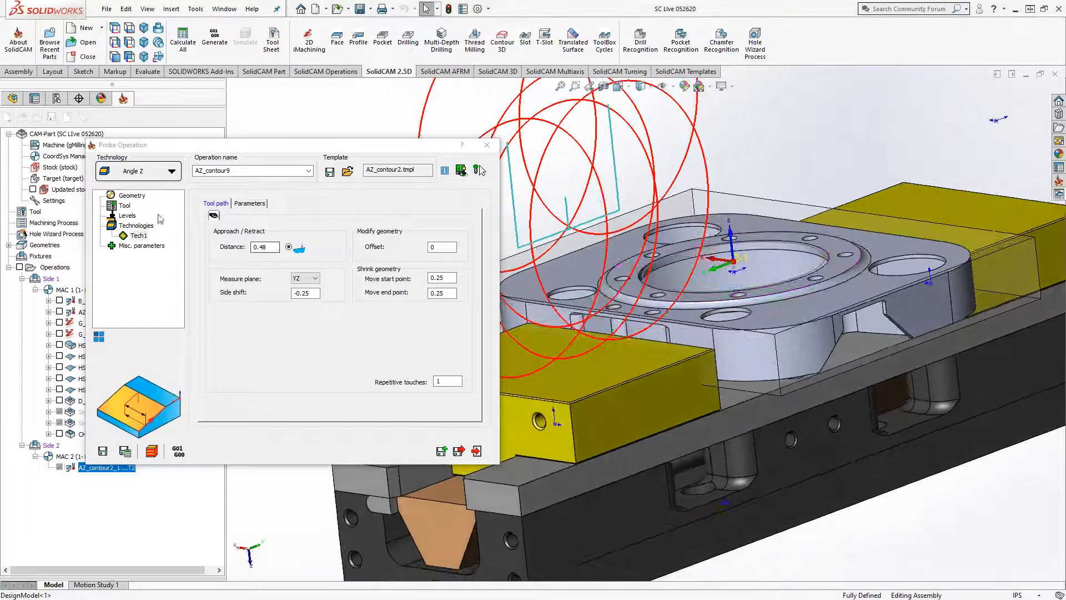
left_click(132, 197)
left_click(137, 236)
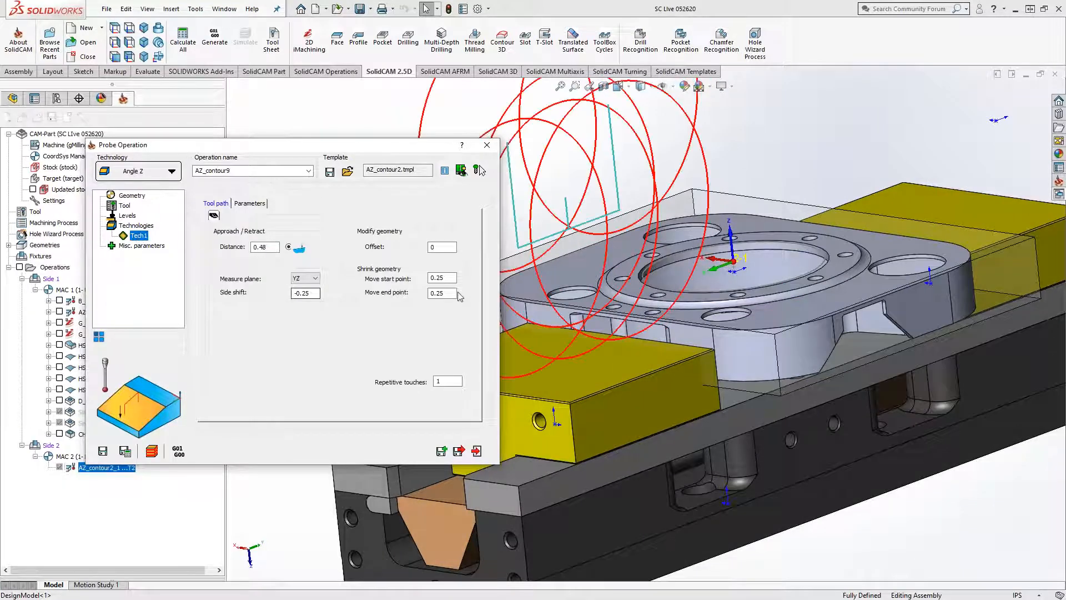
middle_click_drag(600, 311, 644, 309)
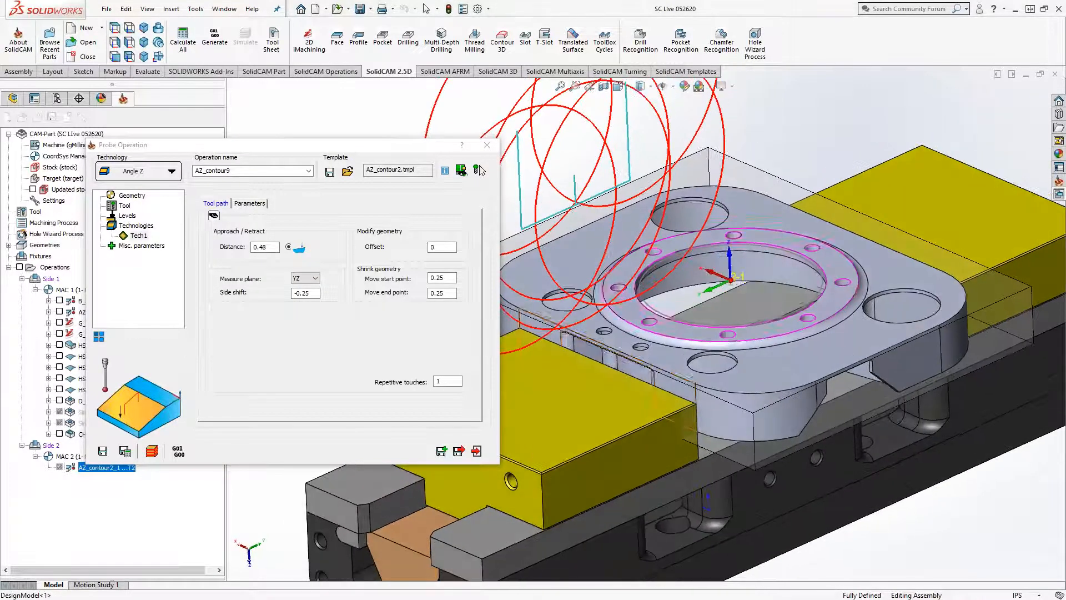
Step: Save and calculate the Angle Z probe operation, and show its calculated tool path on the model
left_click(127, 452)
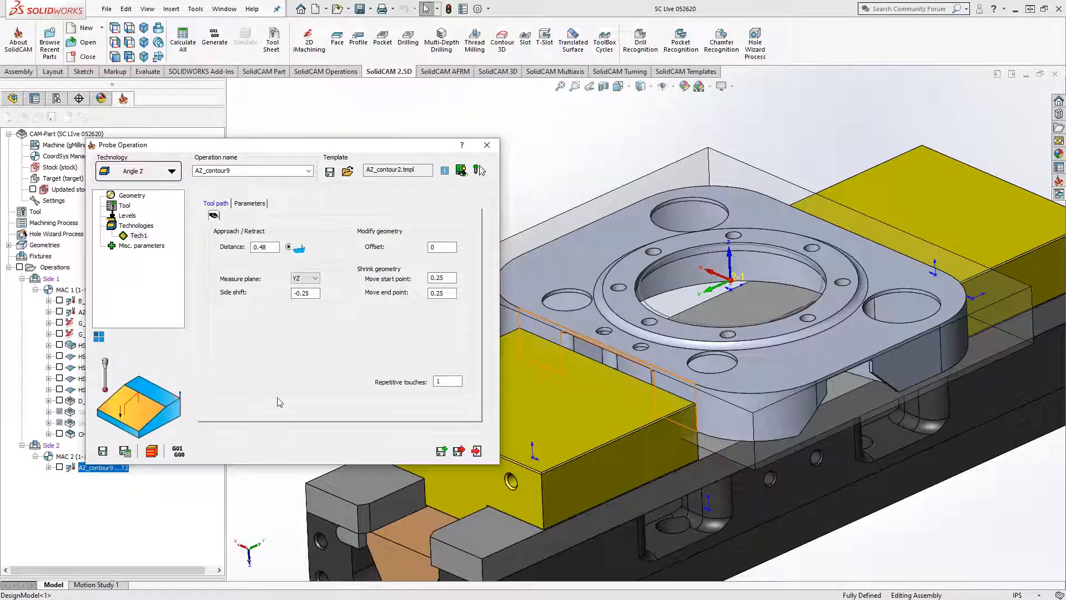
left_click(60, 467)
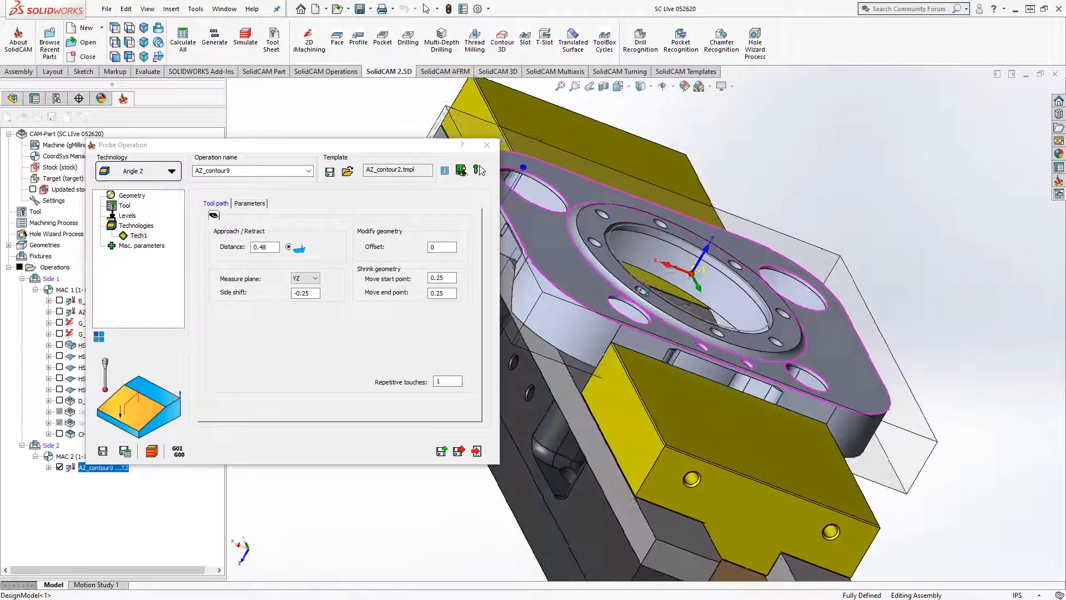
mouse_move(644, 291)
middle_mouse_down()
mouse_move(577, 322)
mouse_move(577, 311)
mouse_move(649, 280)
middle_mouse_up()
scroll(558, 316, "up", 3)
scroll(559, 317, "down", 1)
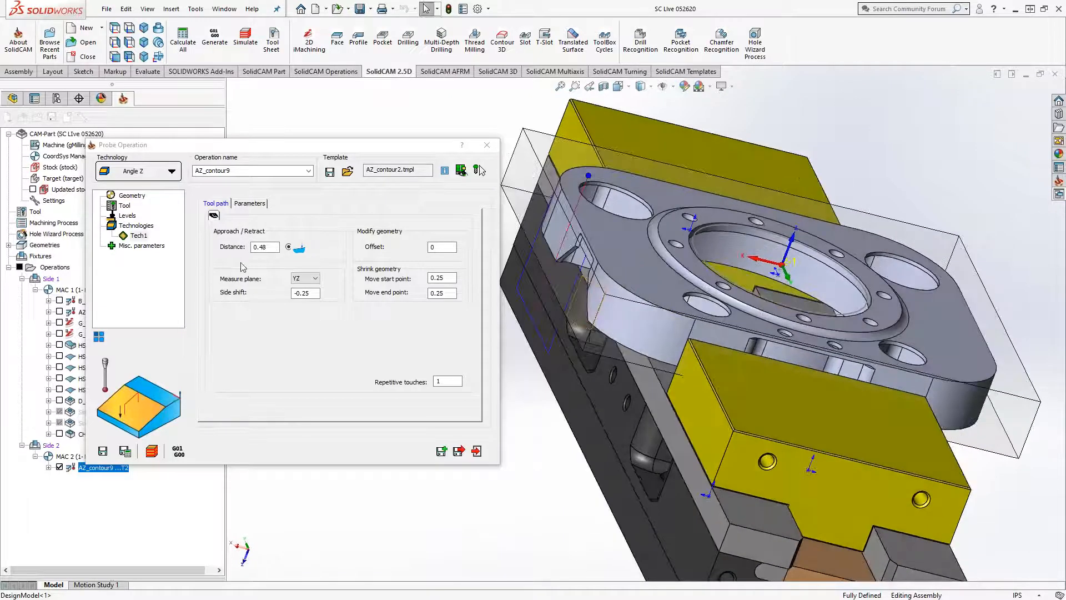
Step: Check the Angle Z operation's levels and tool, show its chained geometry on the model, and return to the Tech1 settings
left_click(128, 215)
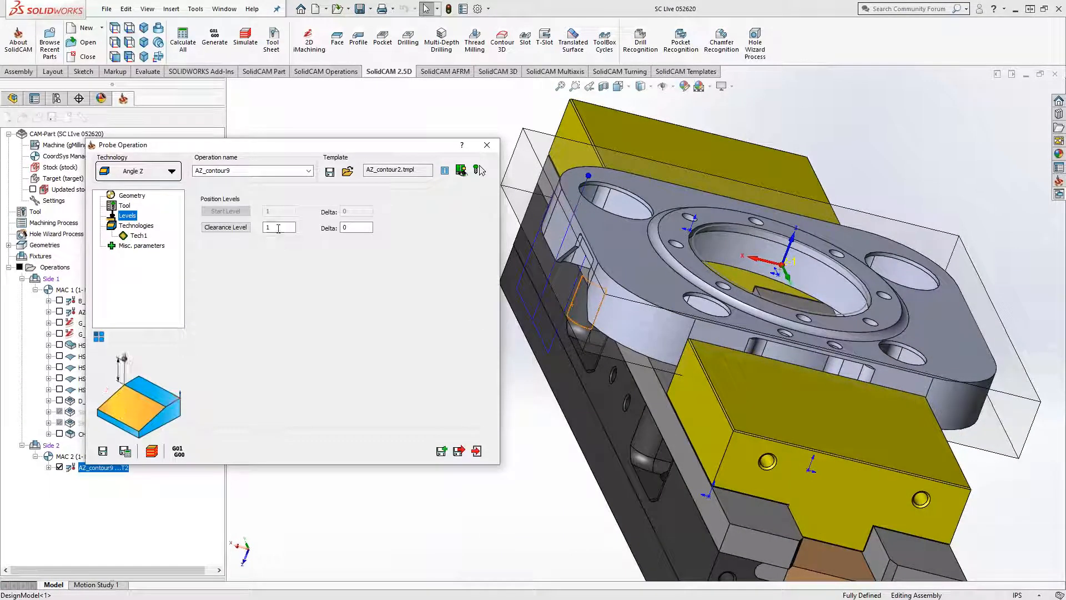
left_click(125, 206)
left_click(130, 196)
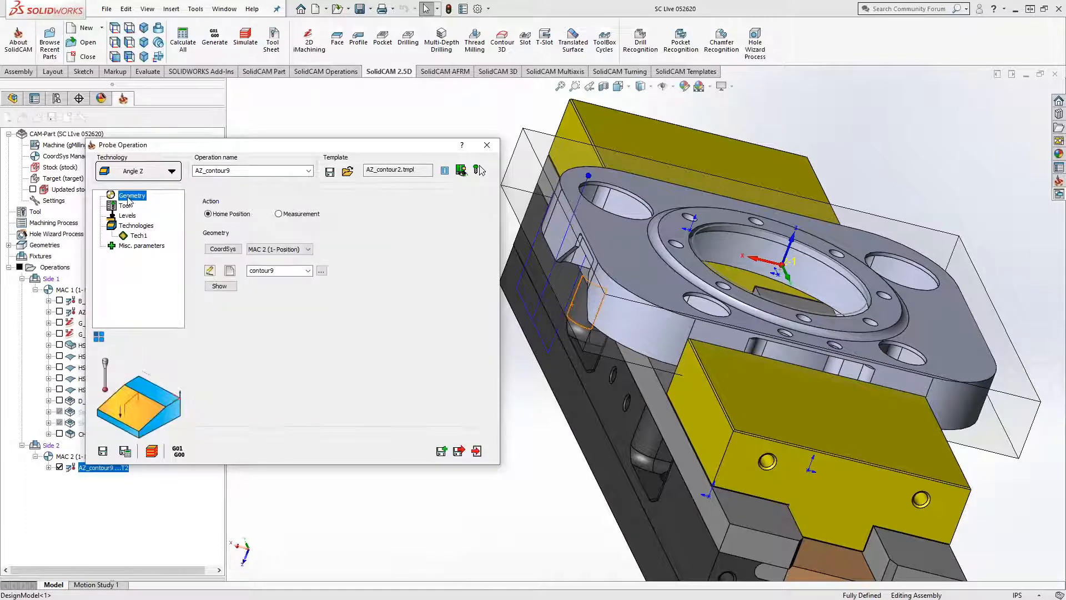
left_click(223, 287)
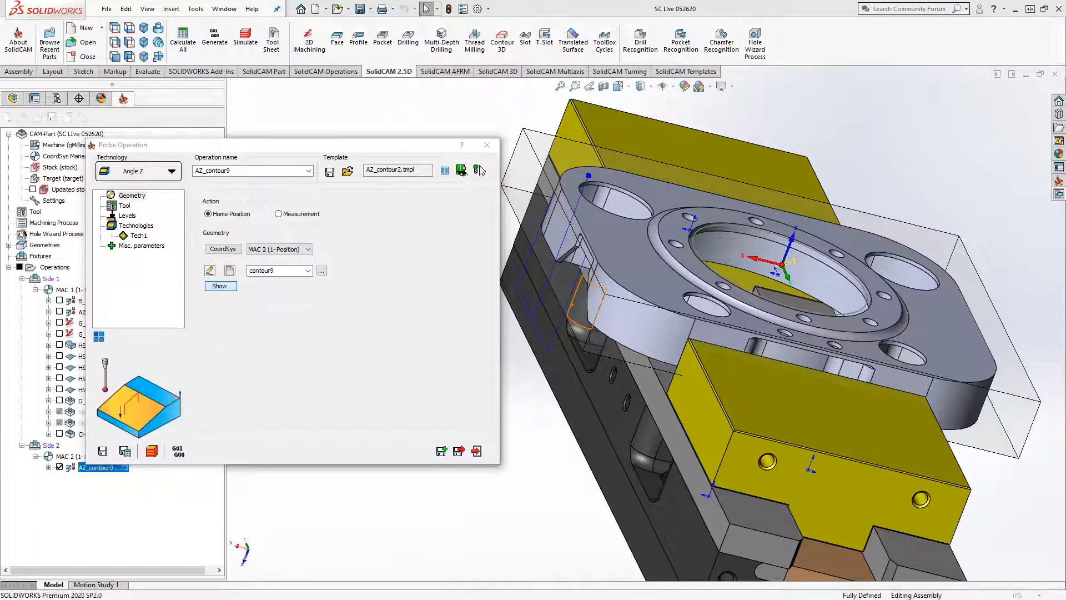
left_click(9, 131)
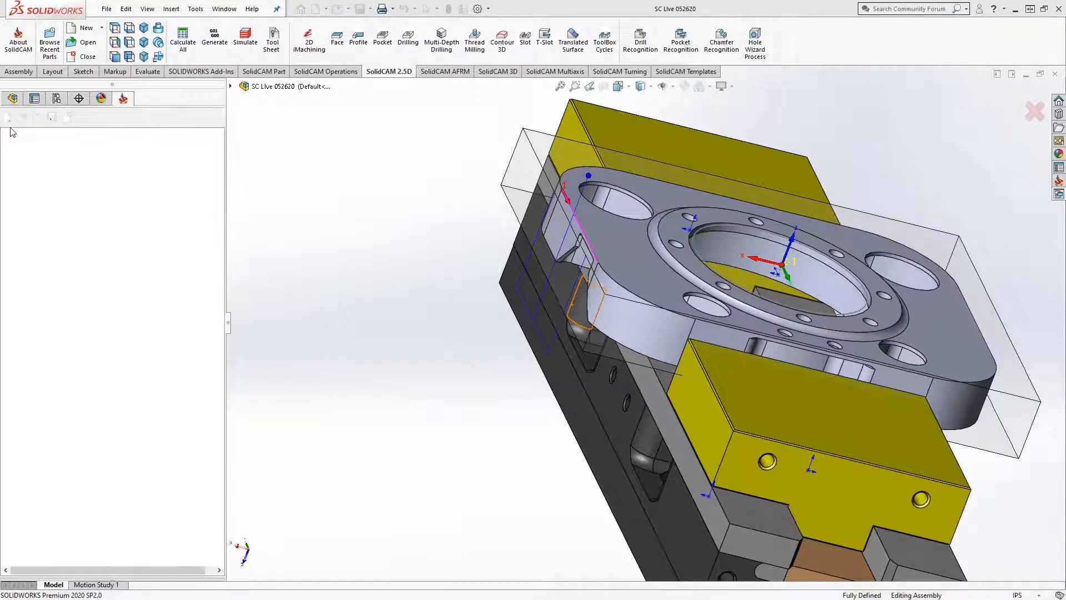
left_click(136, 225)
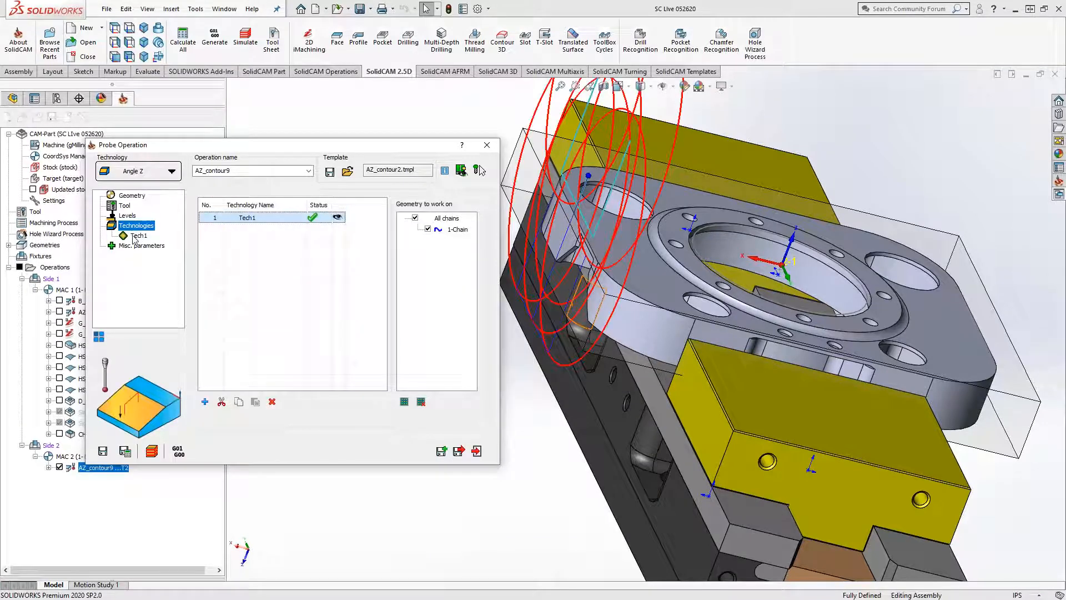
left_click(137, 236)
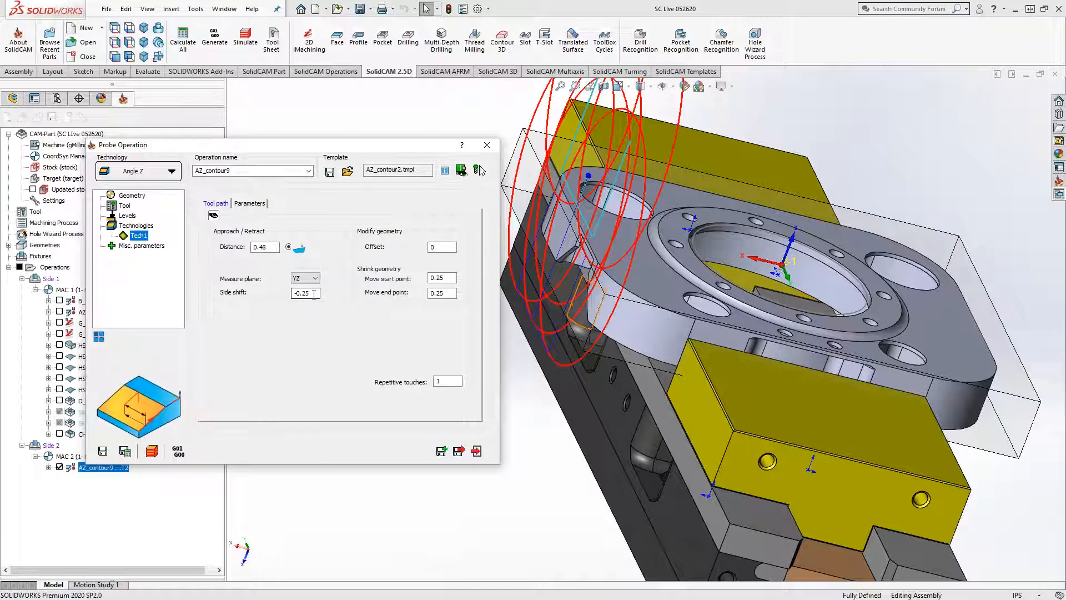
Step: Set the Angle Z probe's side shift to 0 and check the previewed tool path against the part
left_click_drag(314, 294, 268, 296)
type("0")
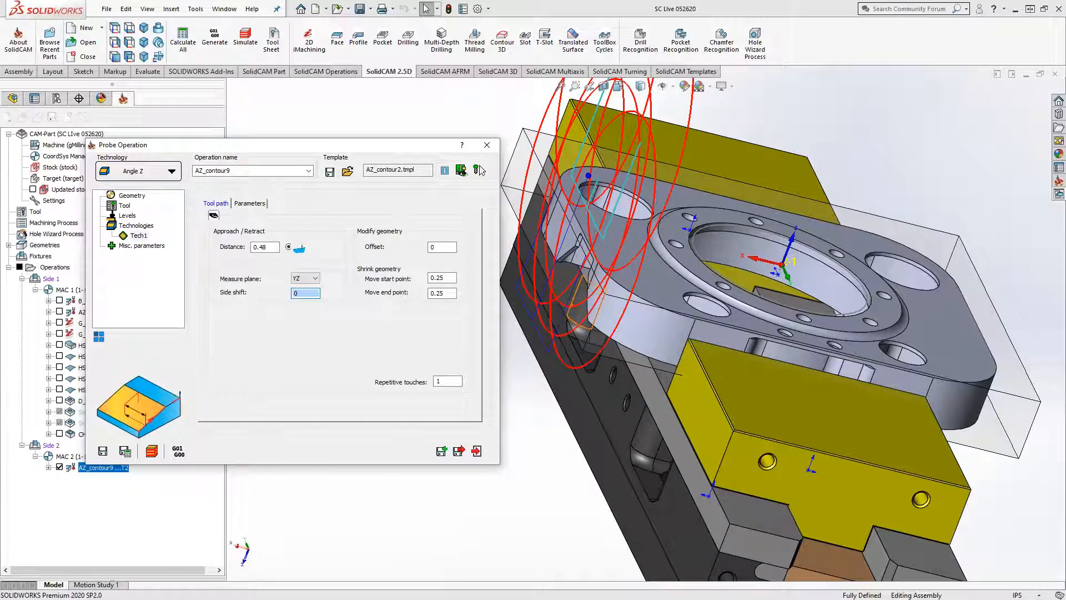
middle_click_drag(618, 360, 596, 327)
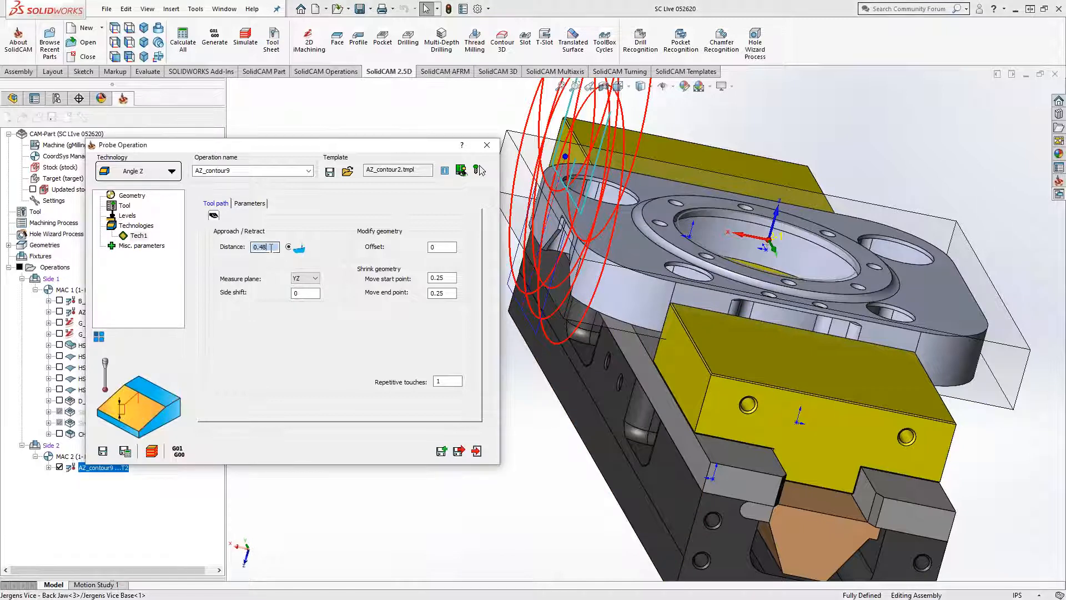
Step: Try to define the approach distance by picking the part's top face, and recalculate the operation
double_click(266, 247)
left_click(636, 249)
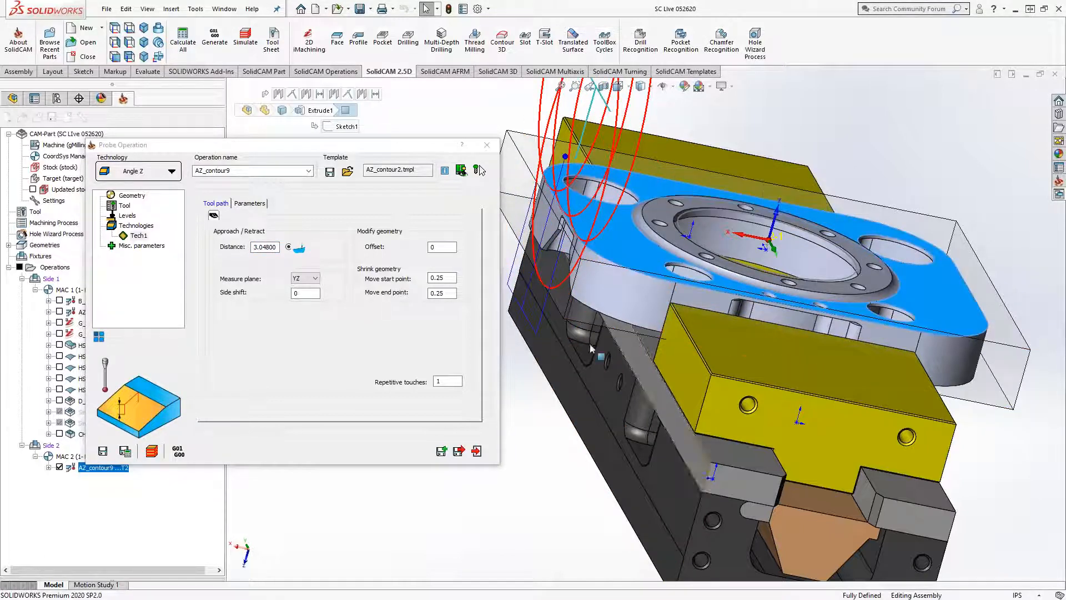
left_click(125, 451)
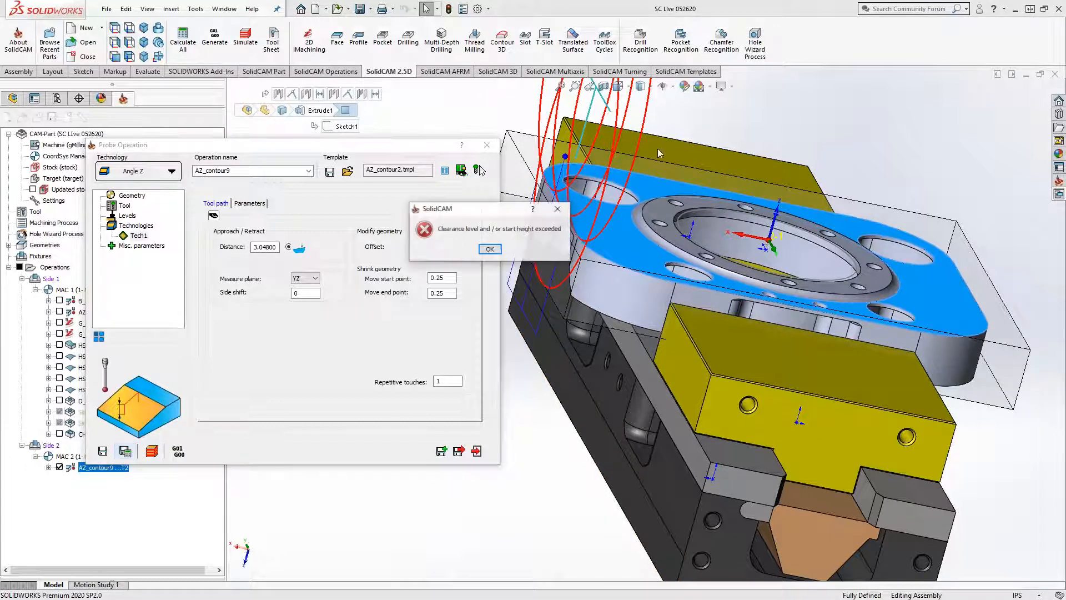
left_click(490, 250)
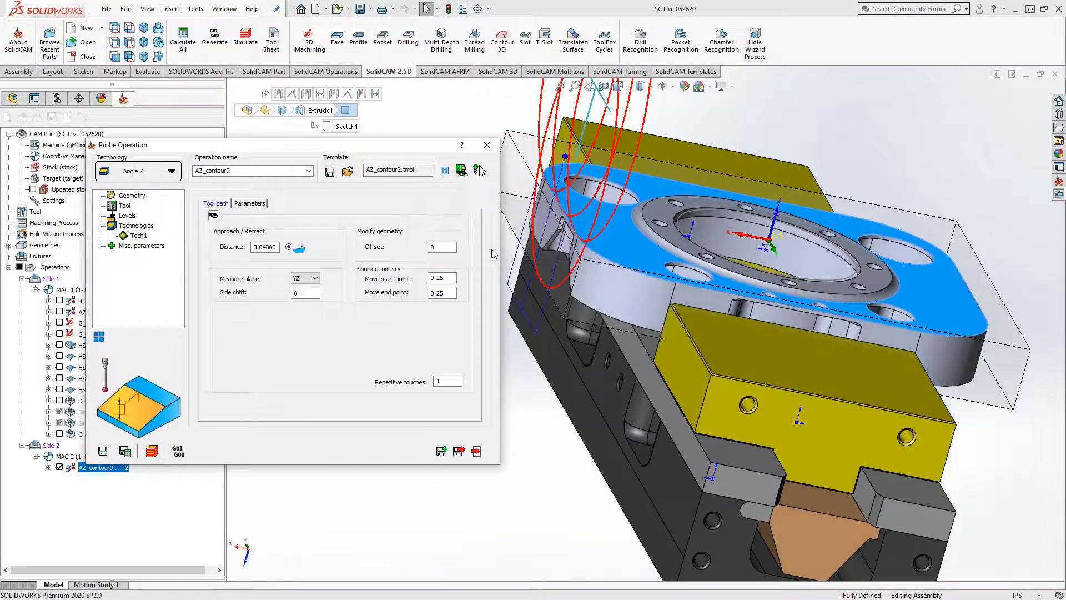
Step: Exit the Angle Z probe operation without saving it, choose to save its geometry, and delete the operation from Side 2
left_click(487, 146)
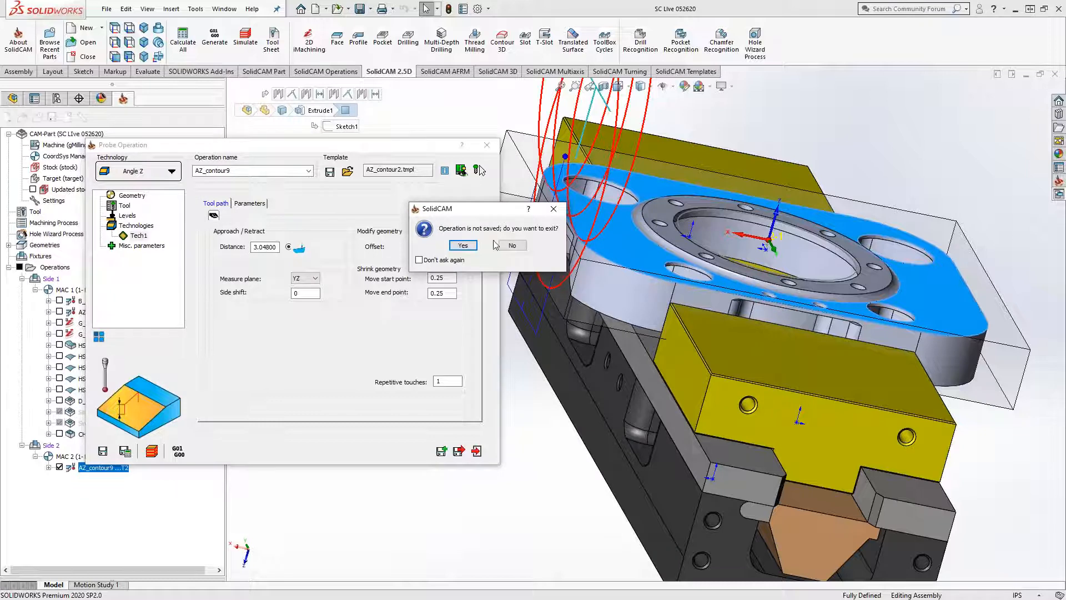
left_click(463, 248)
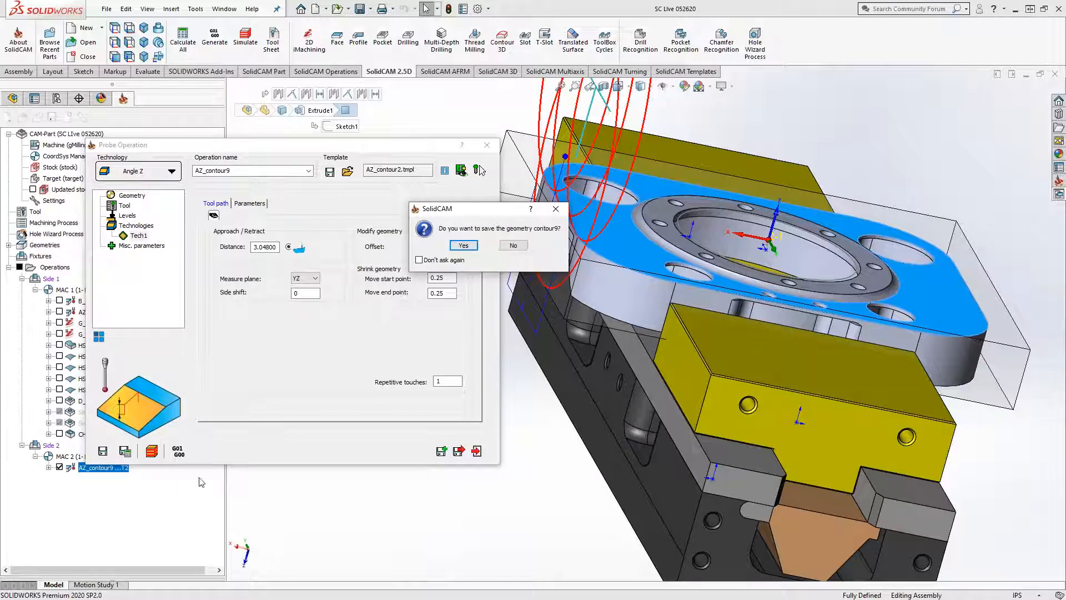
left_click(464, 246)
right_click(91, 470)
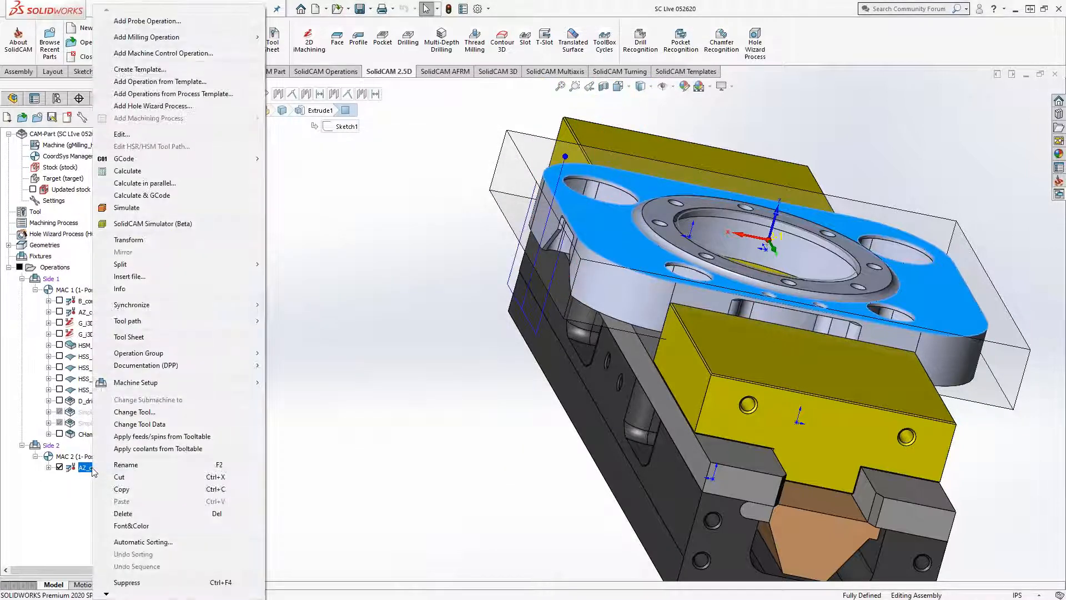
left_click(124, 513)
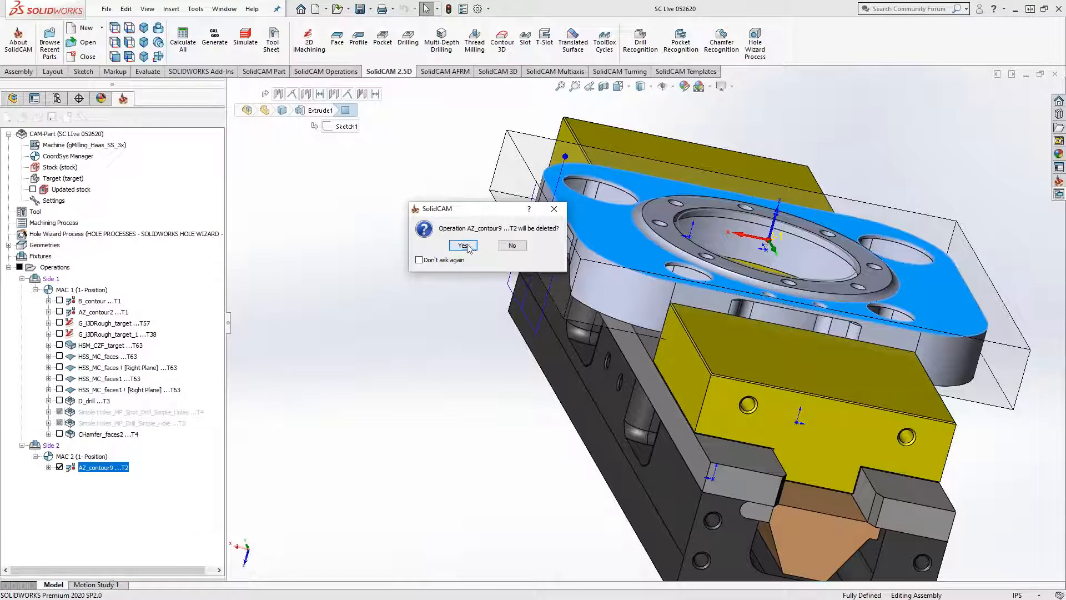
left_click(463, 246)
Step: Add a new probe operation to Side 2 and set its technology to Hole
right_click(51, 446)
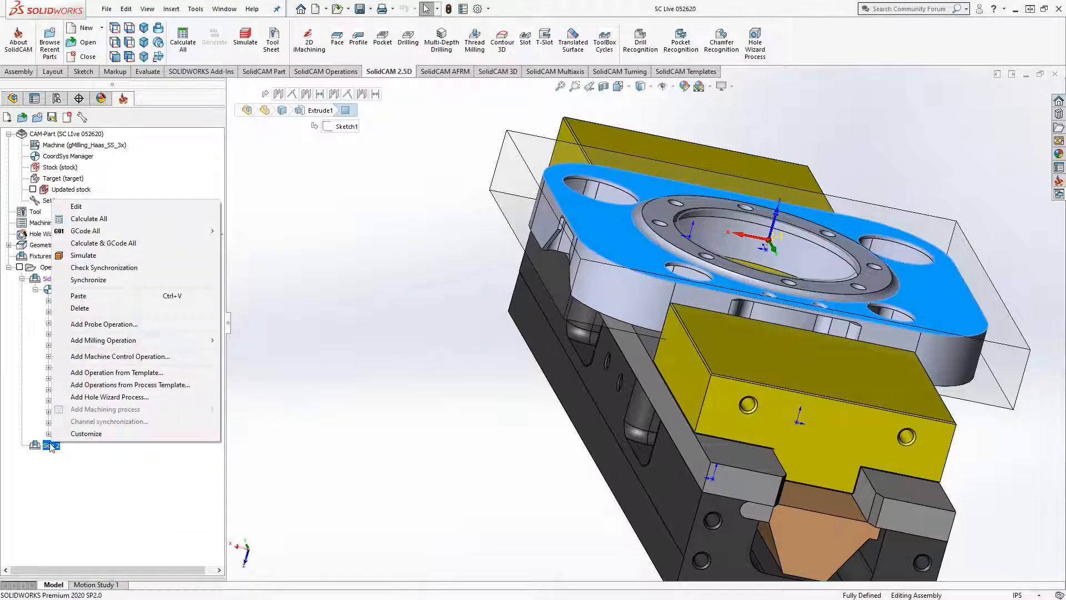
left_click(168, 327)
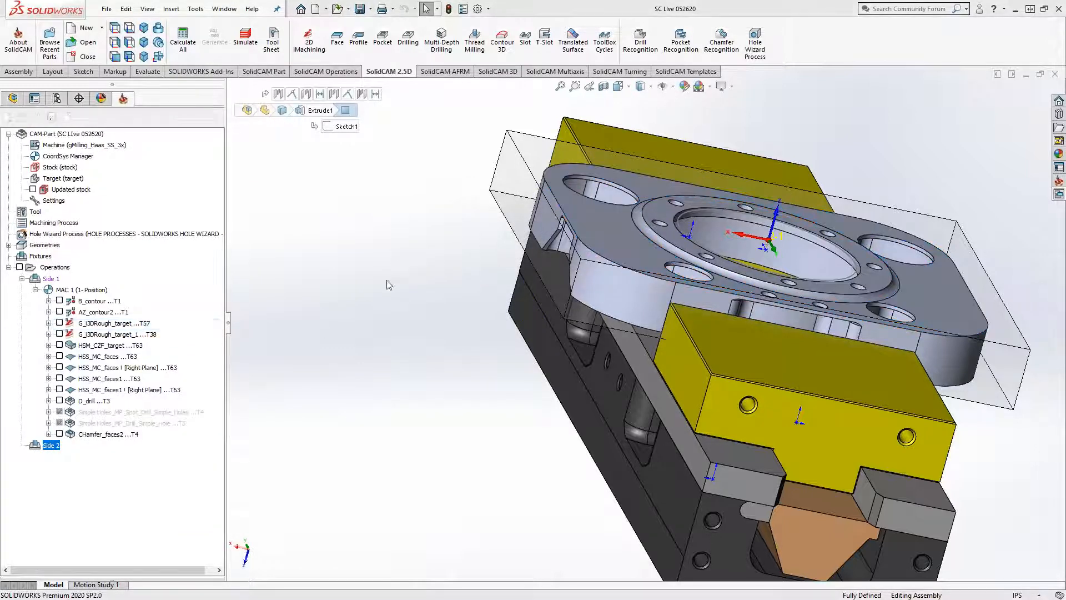
left_click(163, 176)
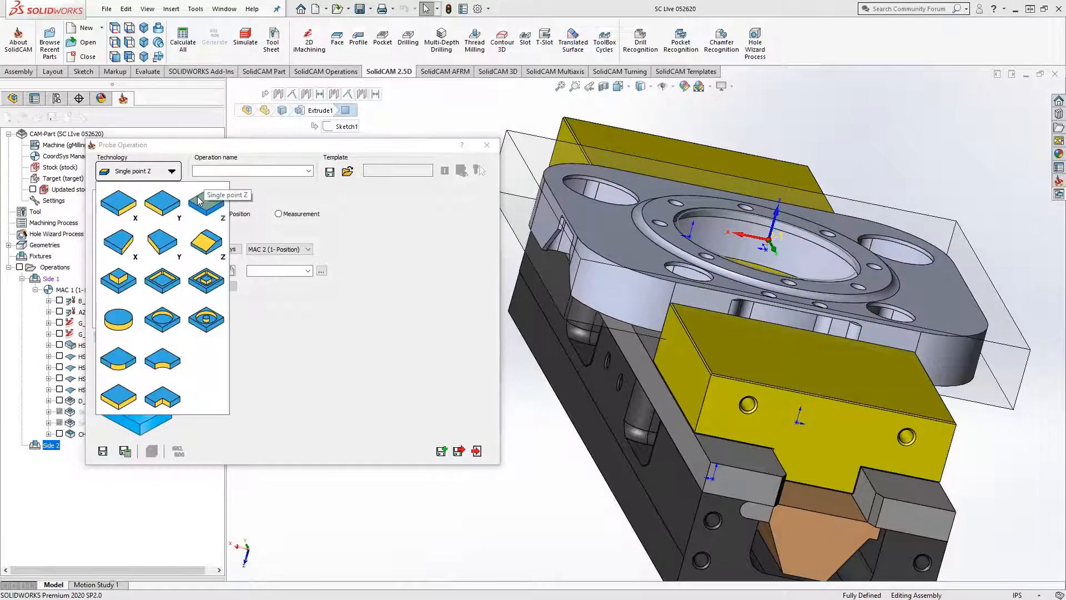
left_click(164, 321)
Step: Define a new probe geometry by chaining the circular top edge of the part's central bore and accept the chain
left_click(230, 272)
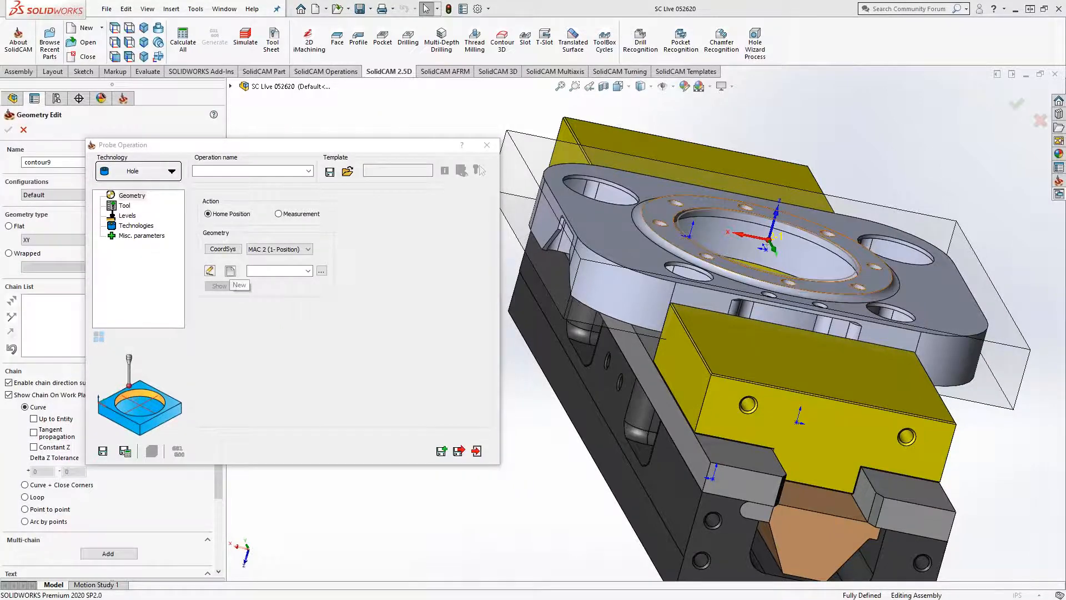
scroll(848, 251, "down", 8)
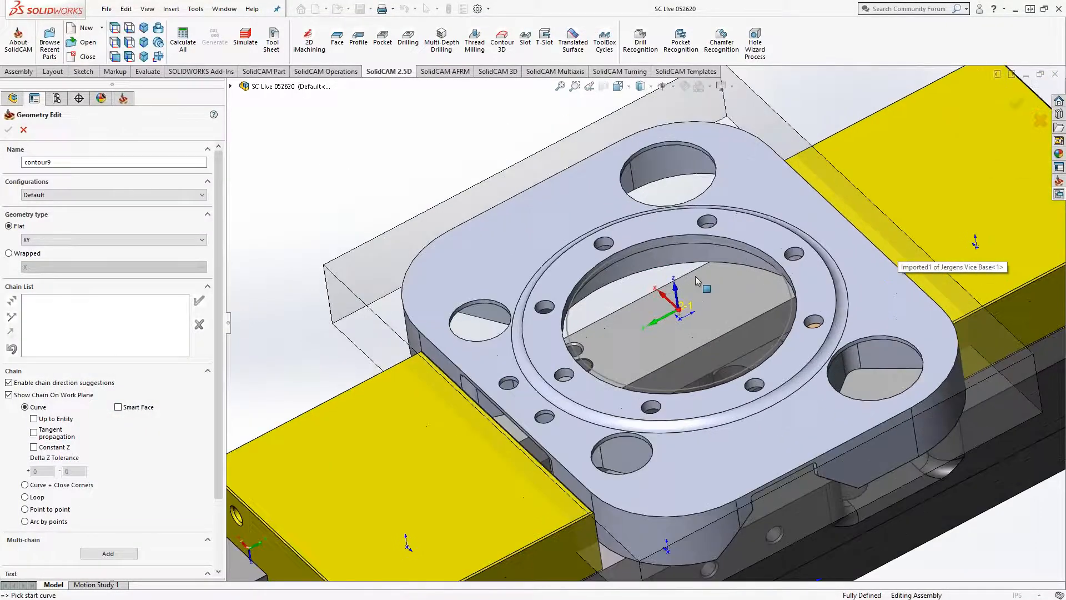
left_click(801, 218)
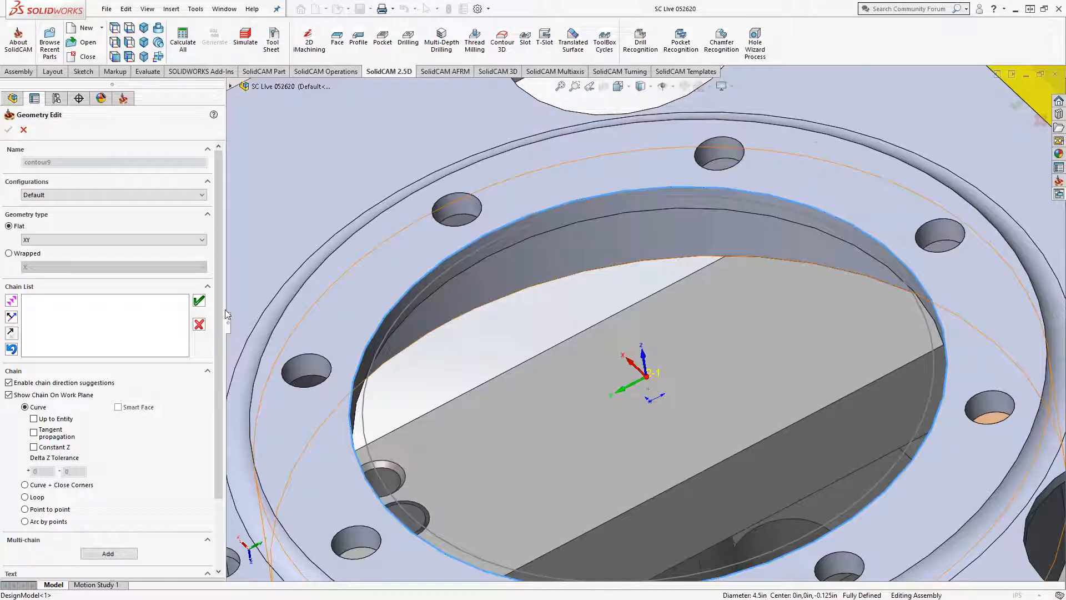
left_click(430, 245)
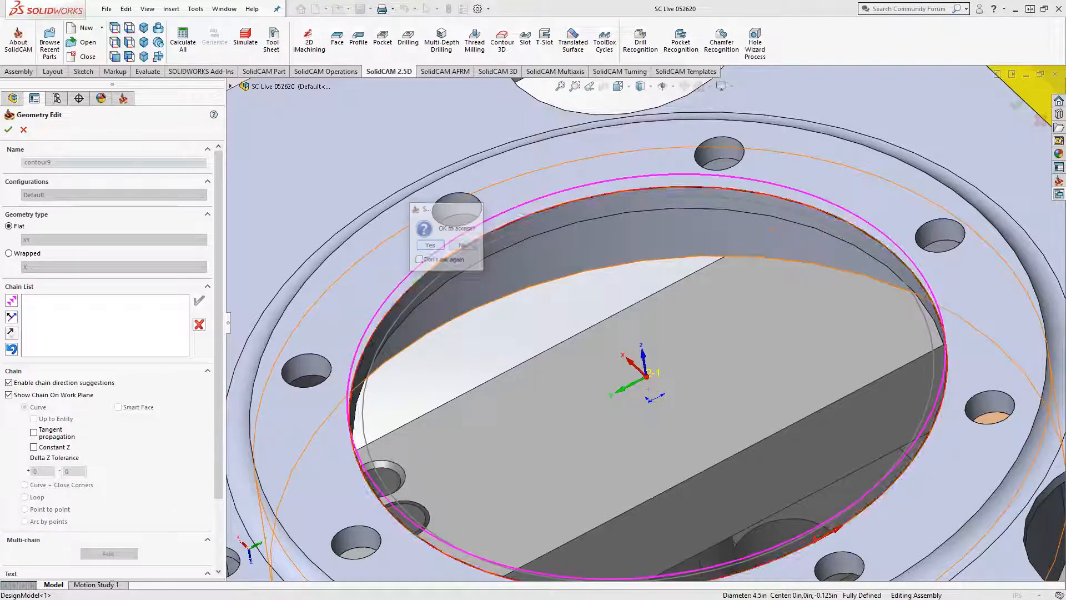
left_click(8, 130)
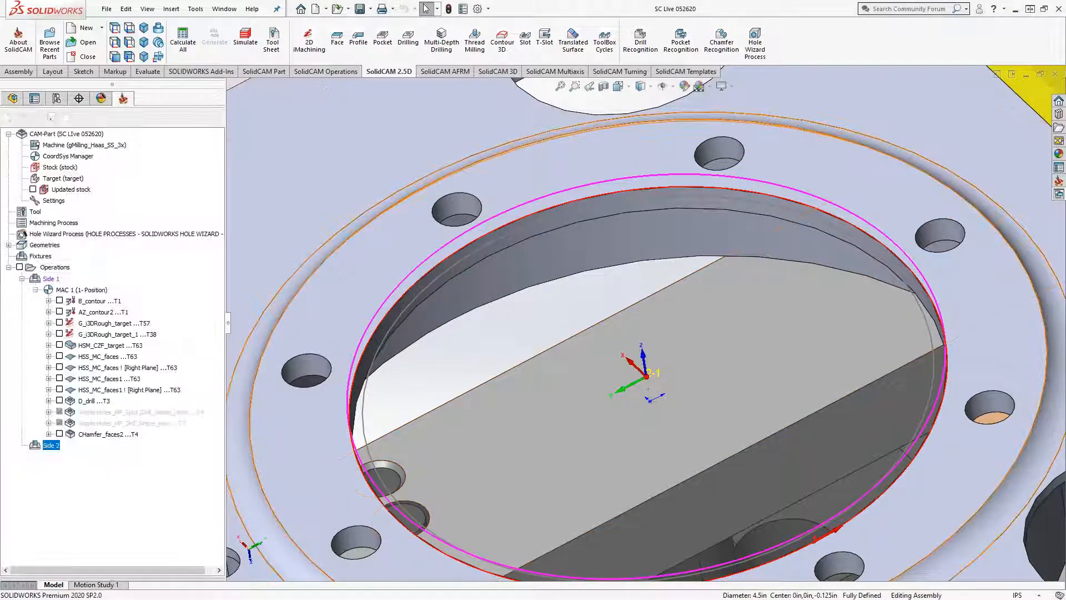
Step: Assign tool 1, the 0.24 inch diameter probe, to the Hole operation
left_click(124, 206)
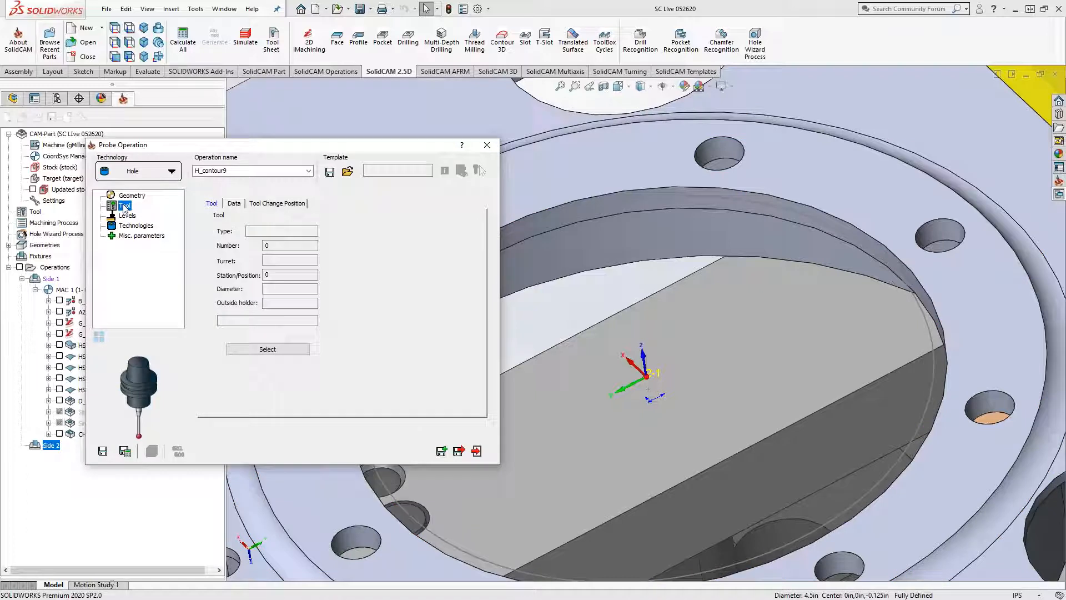
left_click(259, 350)
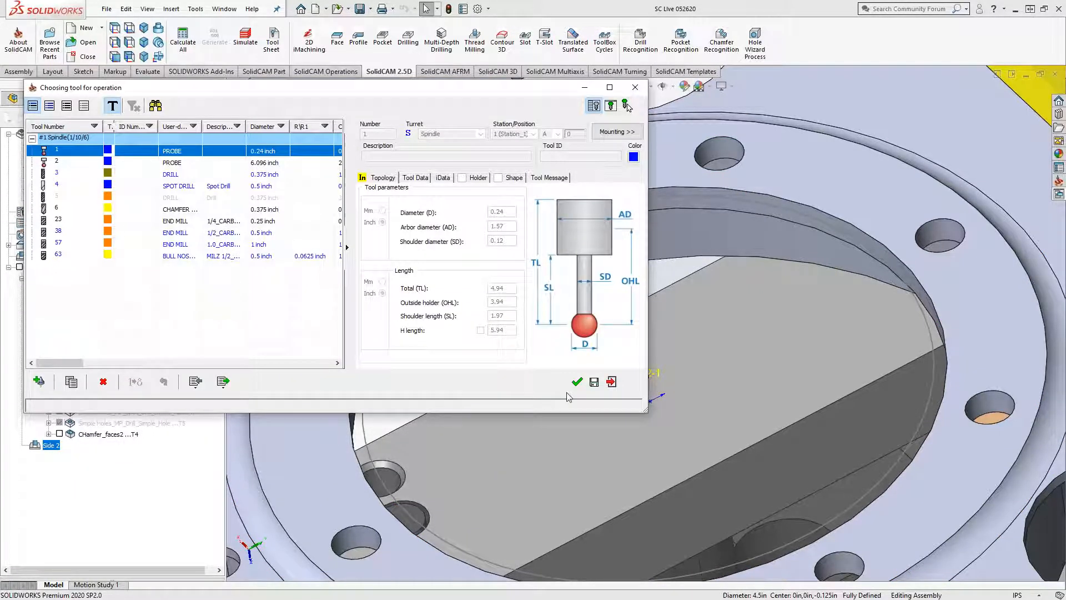
left_click(577, 382)
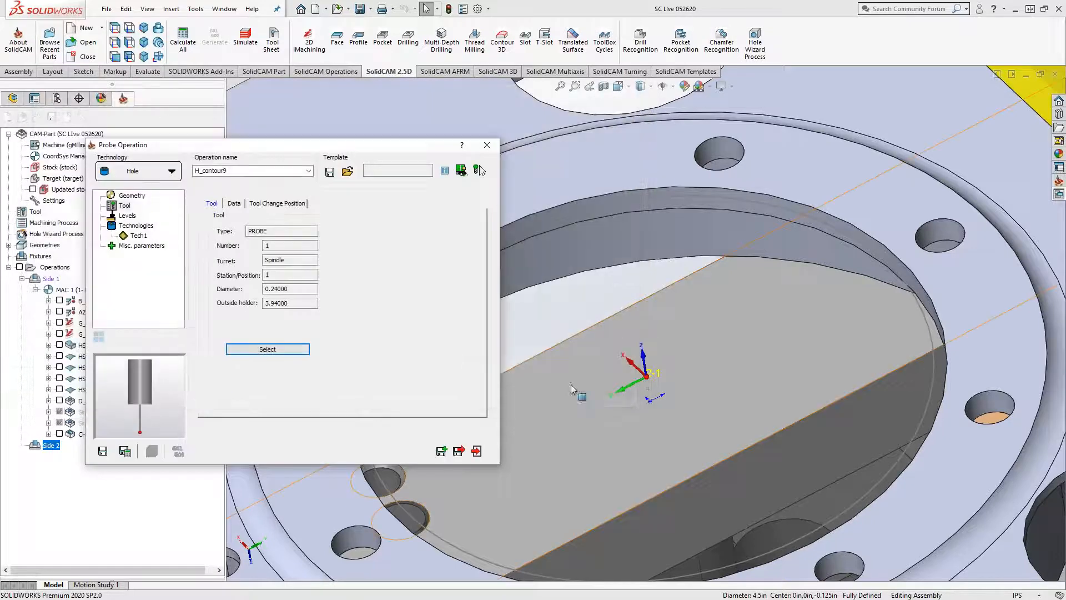
Step: Check the Hole operation's levels, open its Tech1 settings, and preview the probing path in the bore
left_click(127, 216)
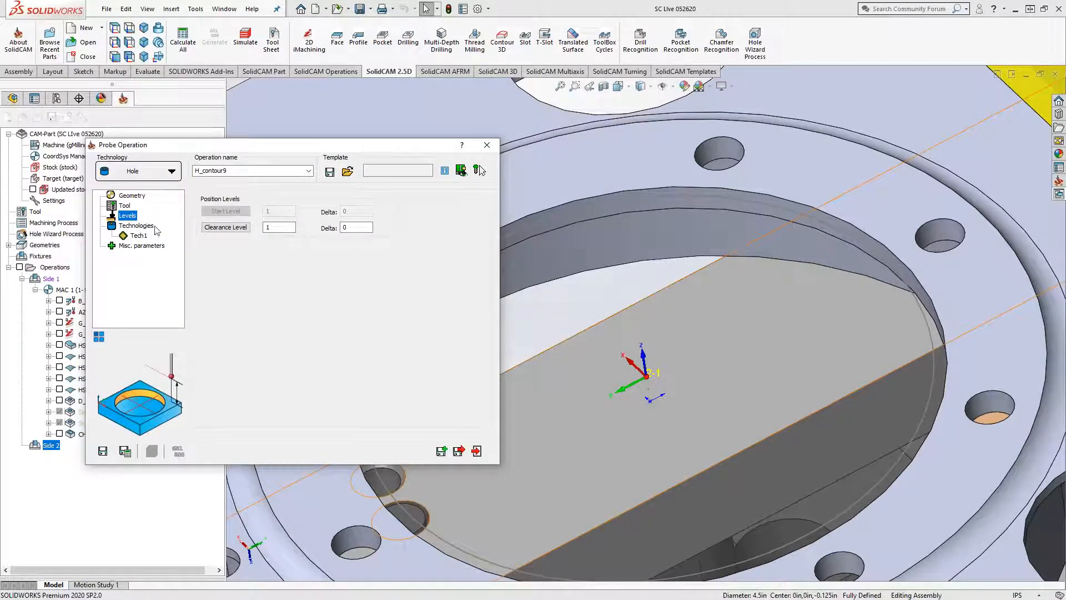
scroll(601, 363, "up", 6)
middle_click_drag(602, 365, 605, 246)
left_click(135, 236)
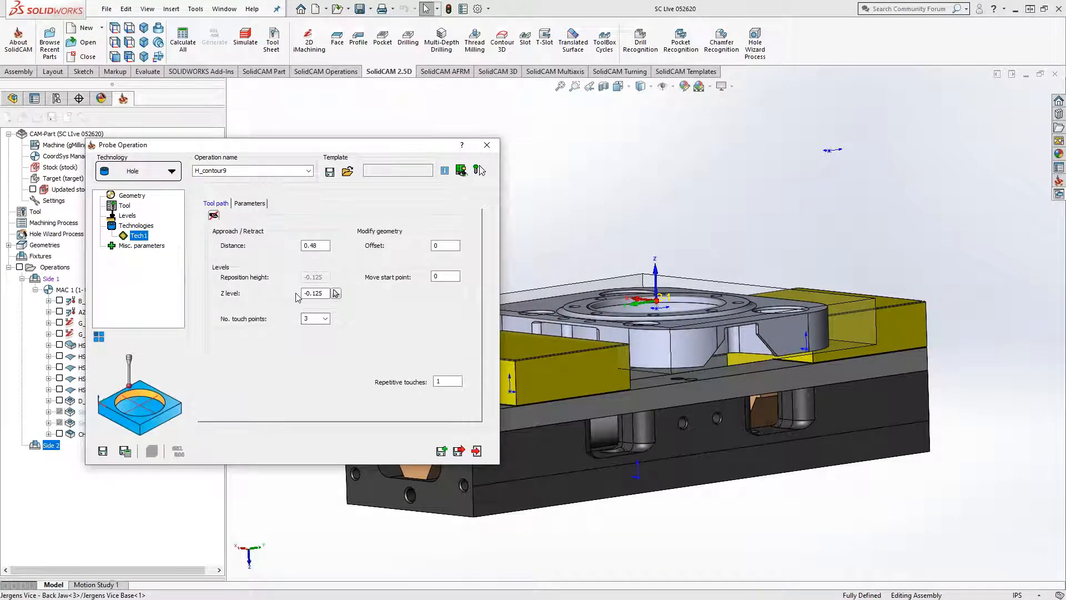
left_click(214, 217)
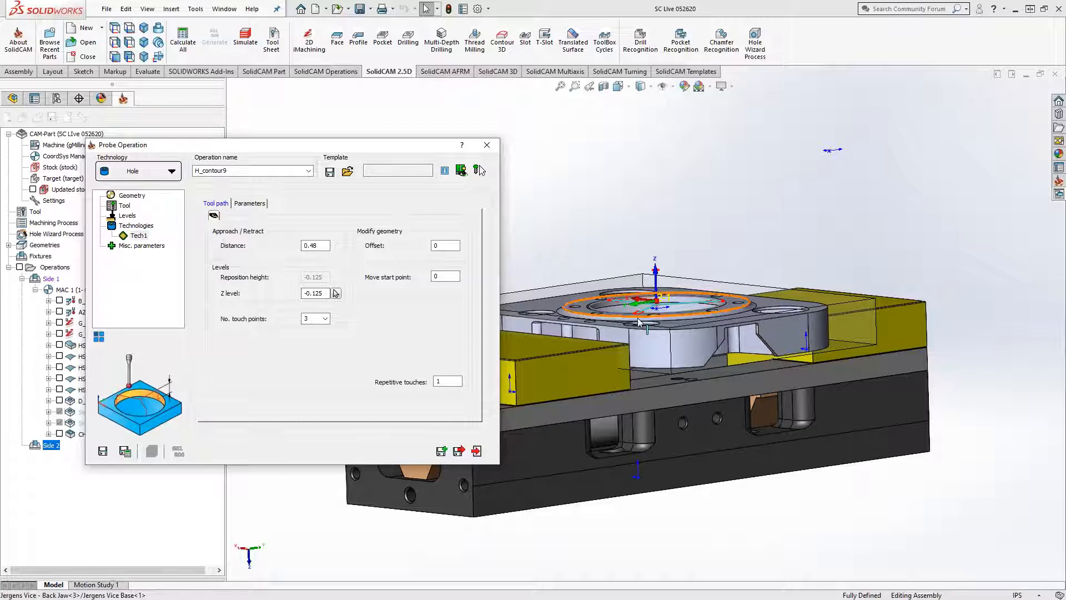
scroll(635, 318, "down", 5)
scroll(635, 319, "down", 2)
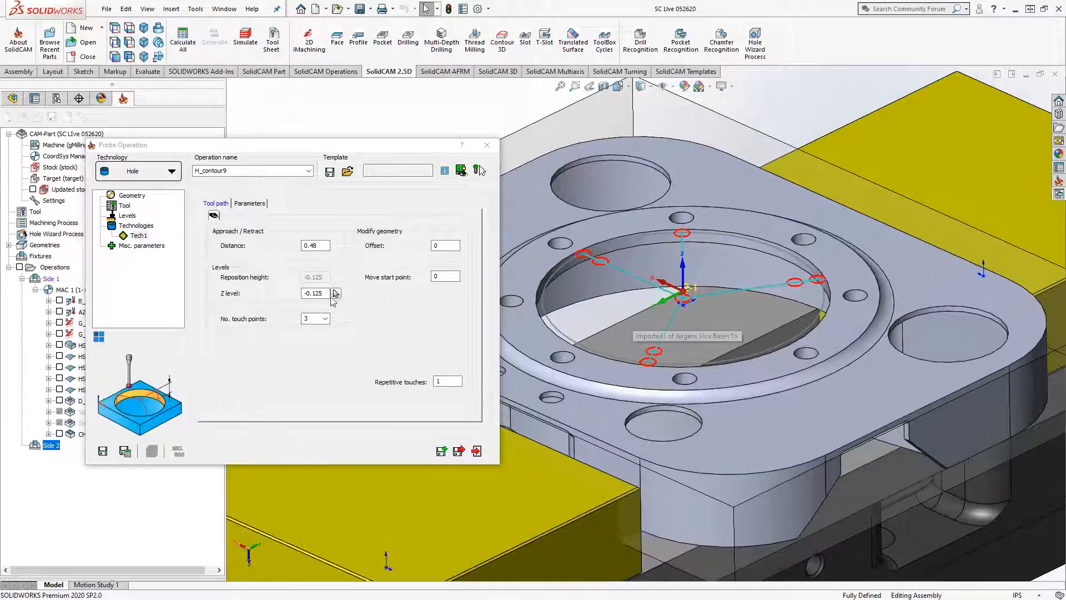
Step: Try to define the Hole probe's Z level by picking the inner wall of the central bore
left_click(336, 294)
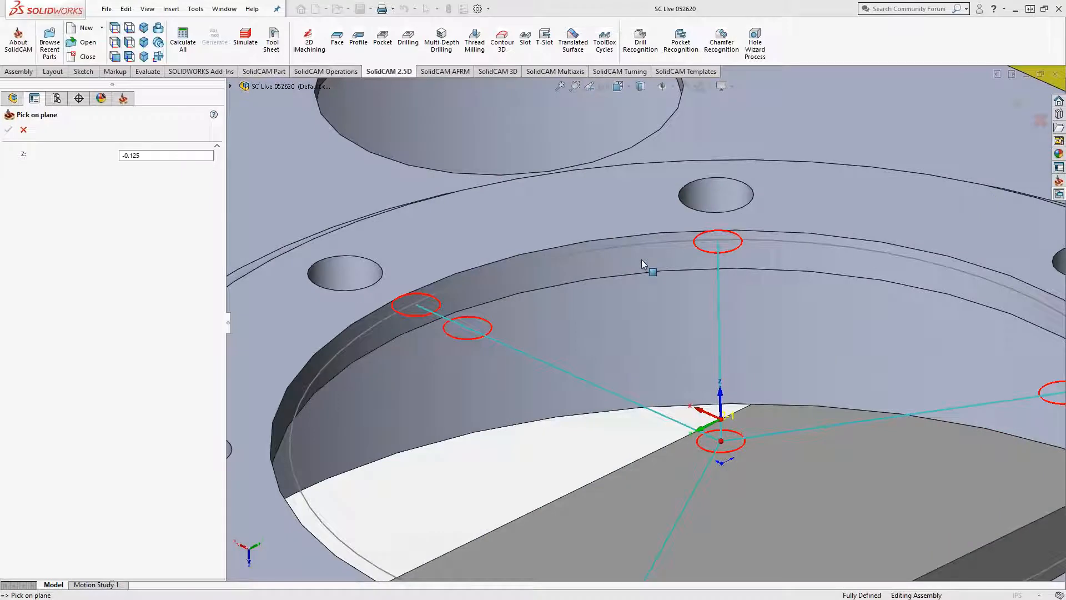
left_click(641, 258)
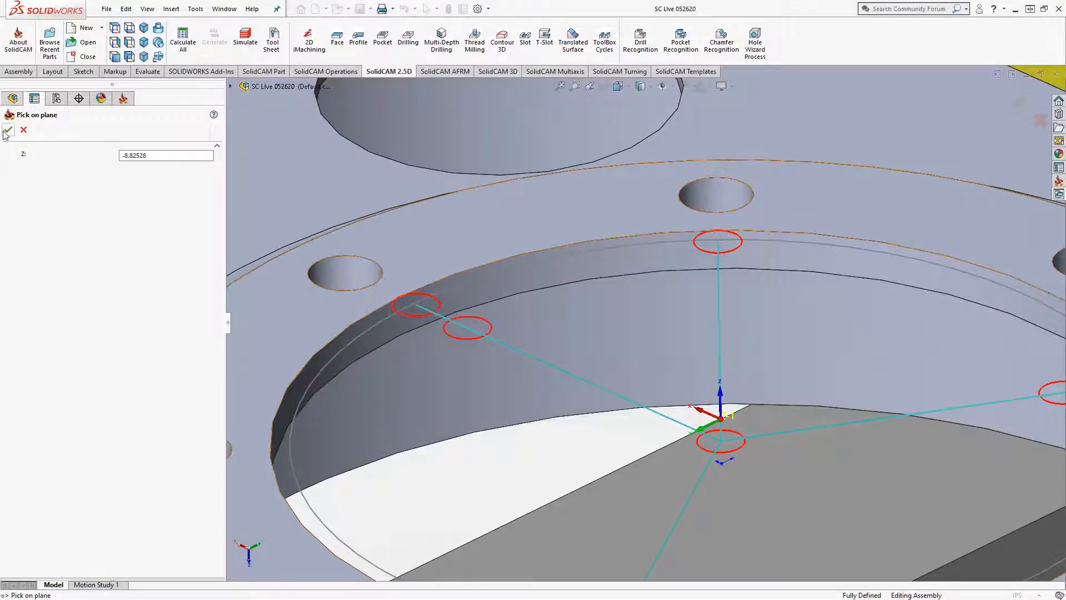
left_click(7, 132)
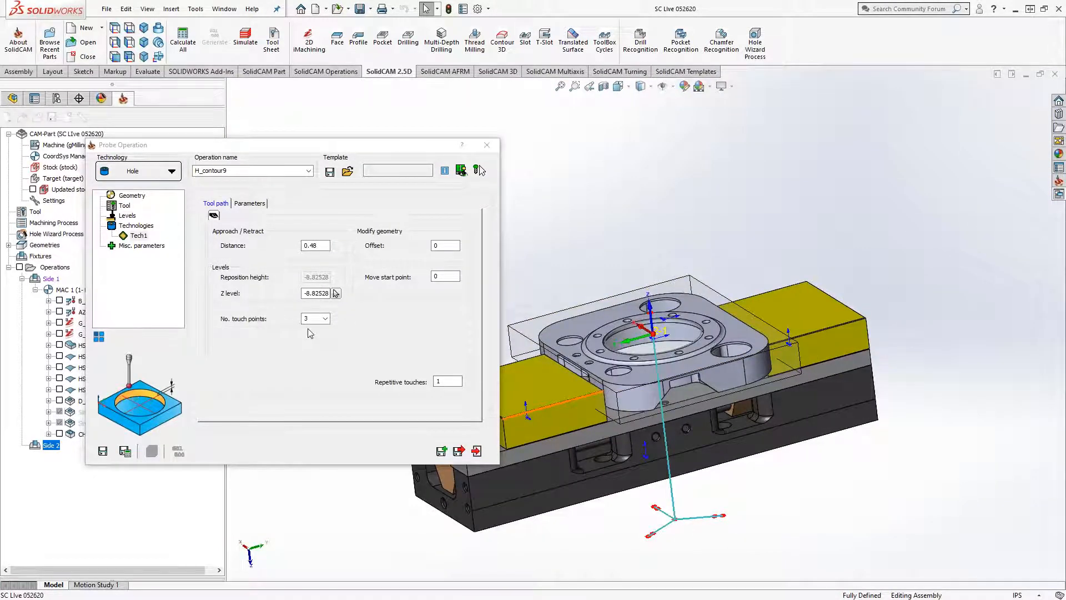
Step: Set the Hole probe's Z level to -0.23622 and check the previewed touch points against the bore
double_click(330, 293)
type("0")
scroll(314, 297, "down", 4)
scroll(611, 335, "down", 2)
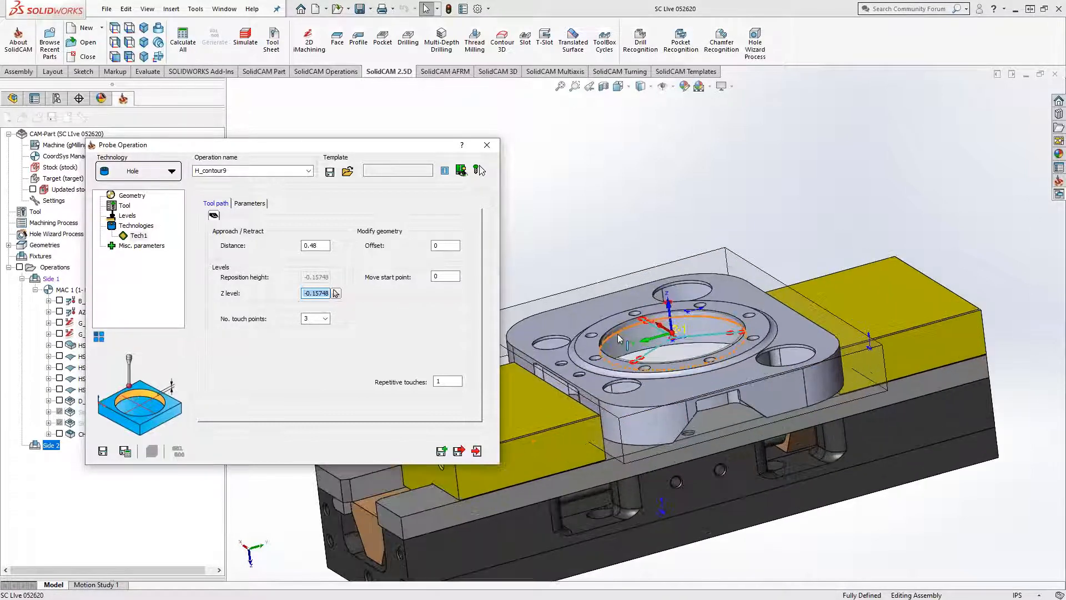
scroll(629, 330, "down", 5)
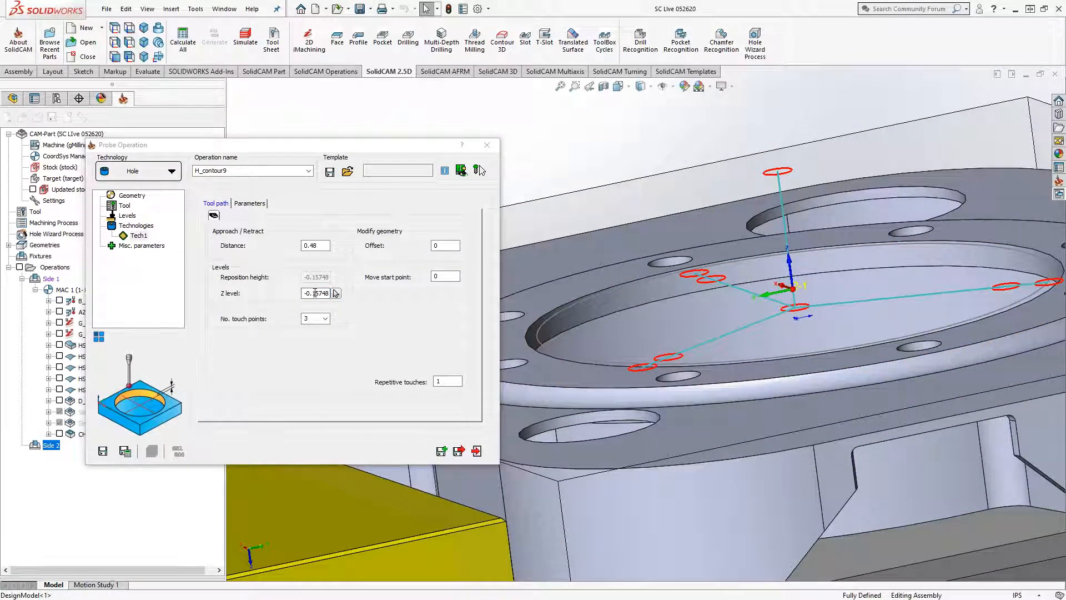
left_click(335, 295)
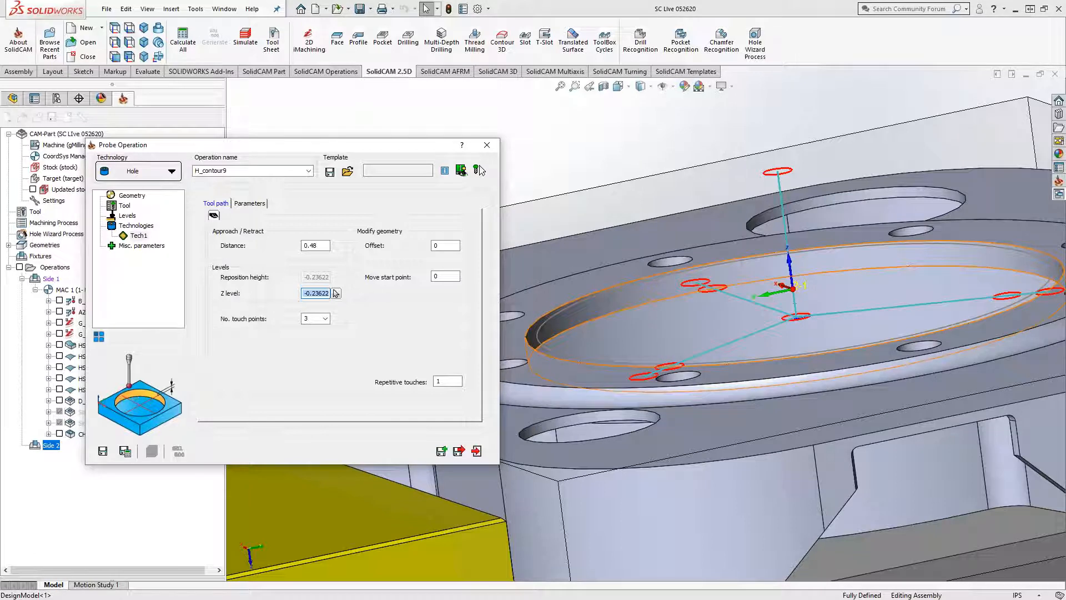
Step: Try 5 touch points for the bore probing and return the number of touch points to 3
mouse_move(619, 350)
middle_mouse_down()
mouse_move(641, 329)
mouse_move(616, 348)
middle_mouse_up()
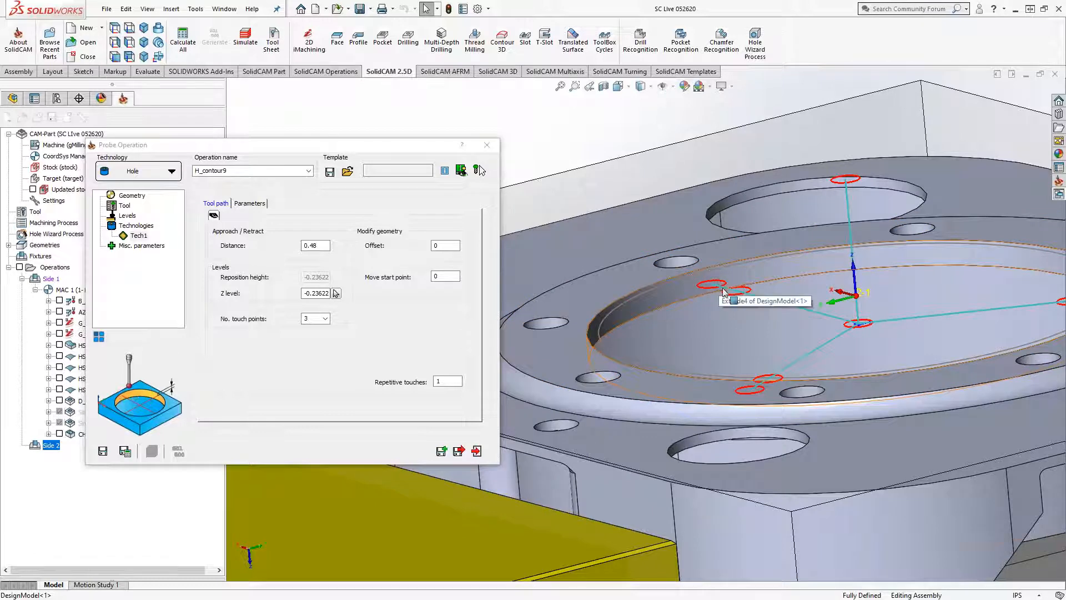
middle_click_drag(654, 341, 756, 446)
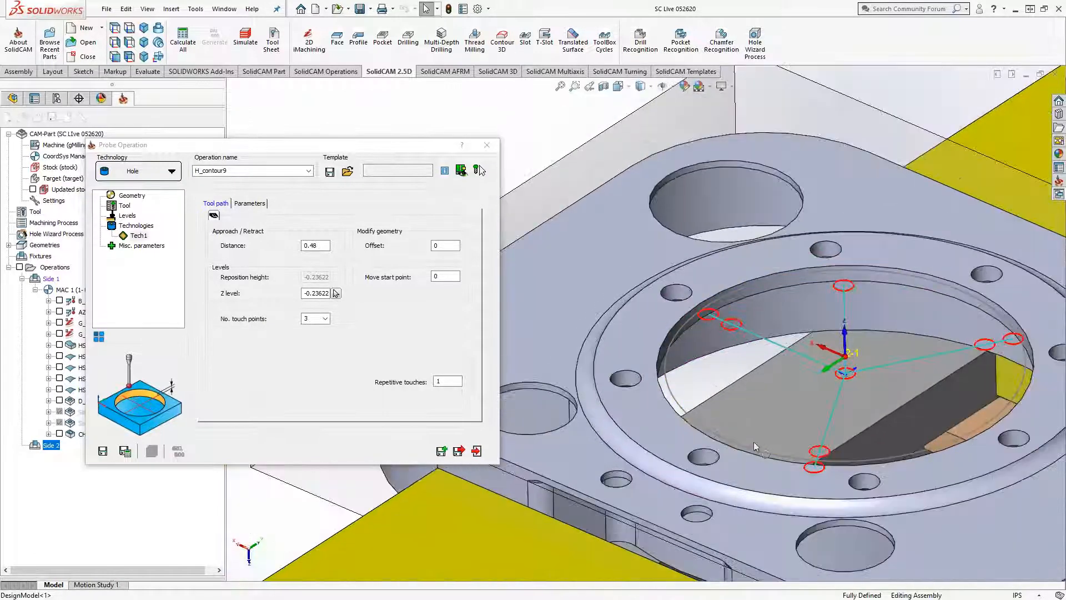
left_click(325, 318)
left_click(316, 344)
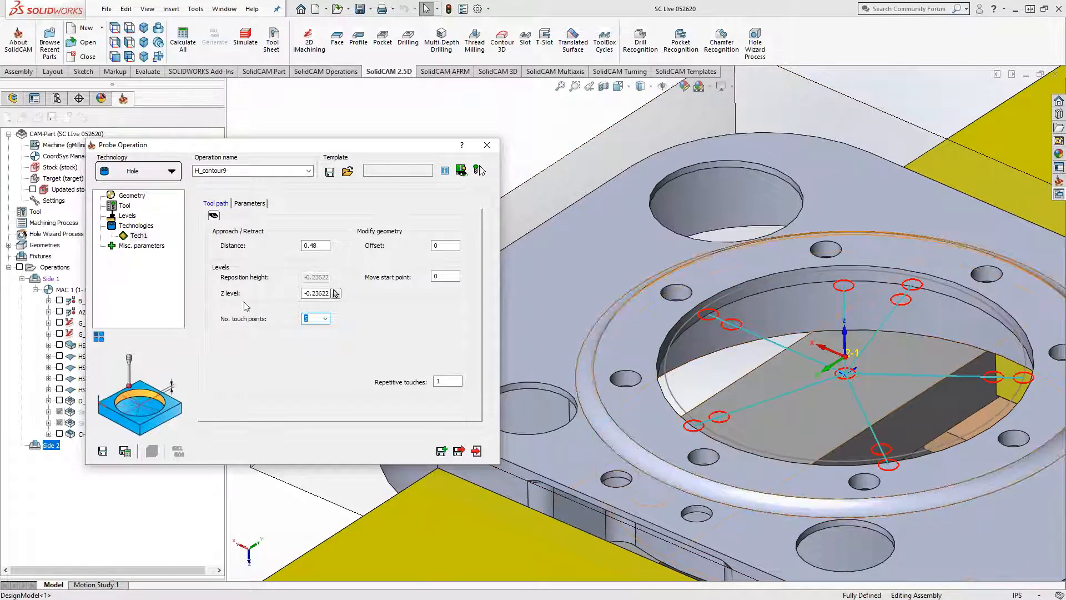
left_click(325, 319)
left_click(317, 329)
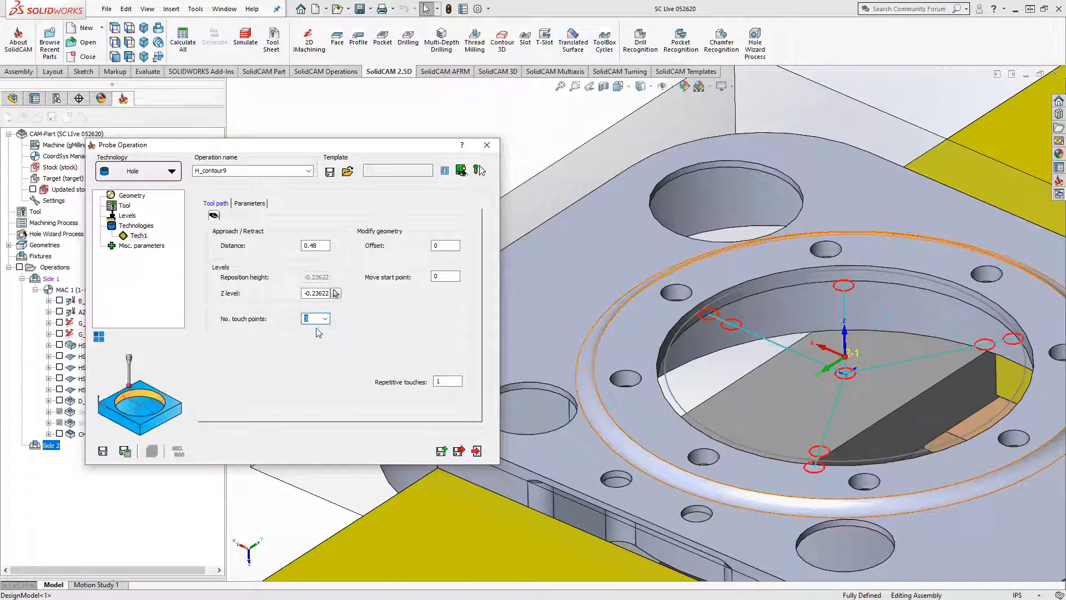
Step: Try shifting the bore probing's start point gradually up to 1.06299 while viewing the touch points from above
left_click(448, 276)
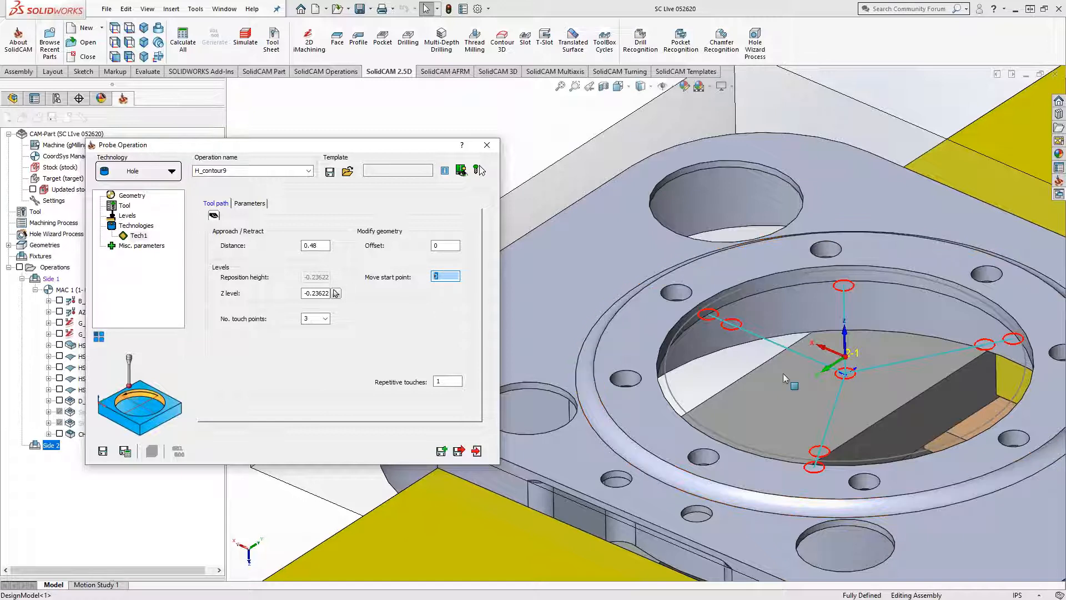
middle_click_drag(862, 380, 862, 416)
scroll(859, 421, "up", 3)
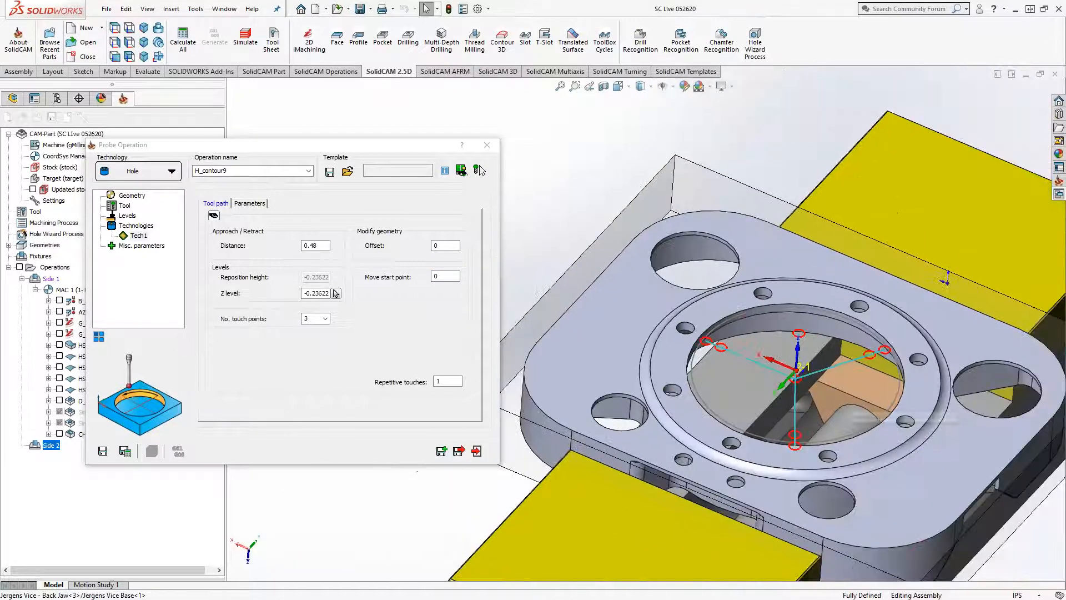
scroll(856, 427, "down", 2)
middle_click_drag(698, 343, 693, 373)
left_click(444, 277)
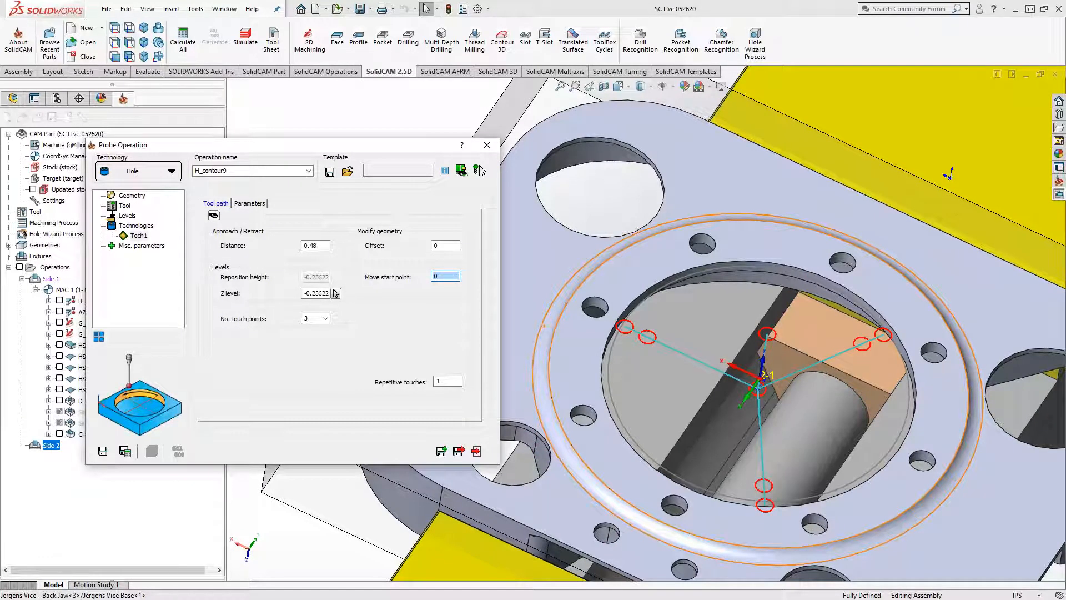
type("0.82677")
scroll(434, 277, "up", 8)
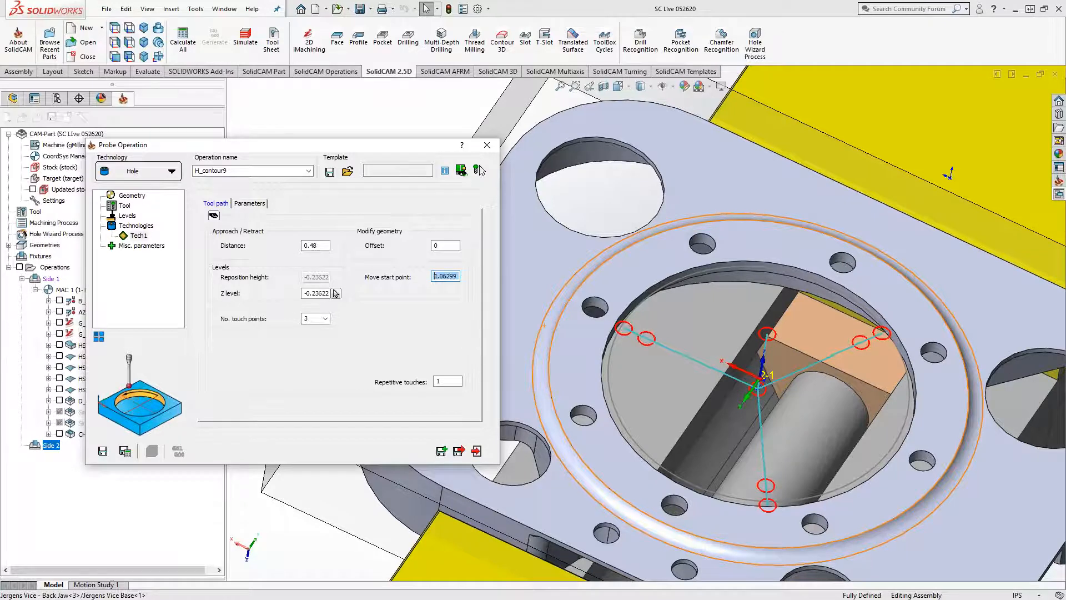
Step: Try a start point shift of 100 for the bore probing and reset it to 0
left_click_drag(451, 278, 424, 281)
key("End")
key("BackSpace")
key("BackSpace")
type("10")
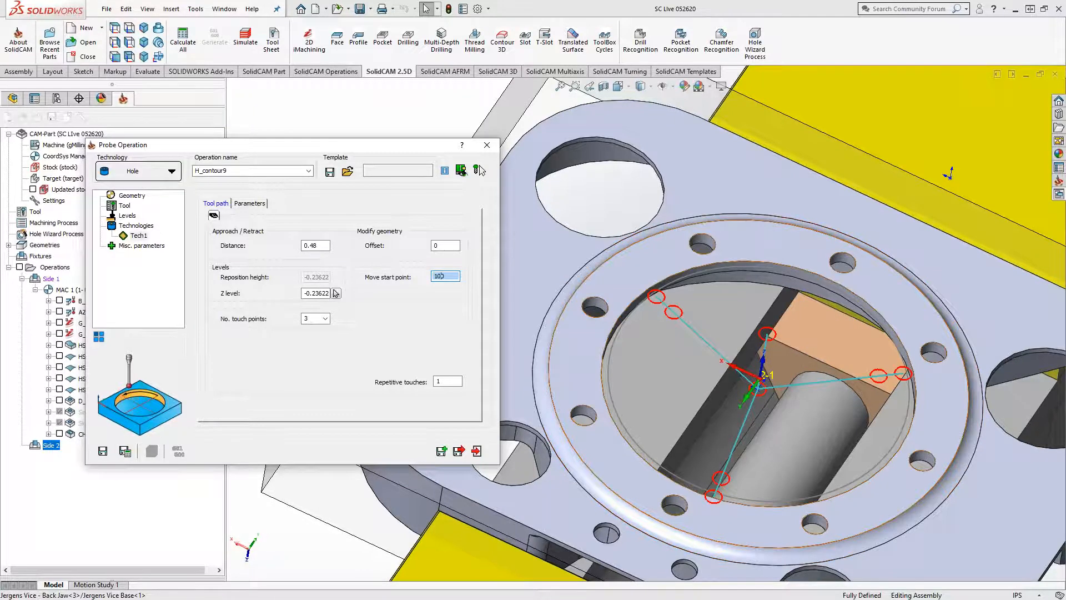
type("0")
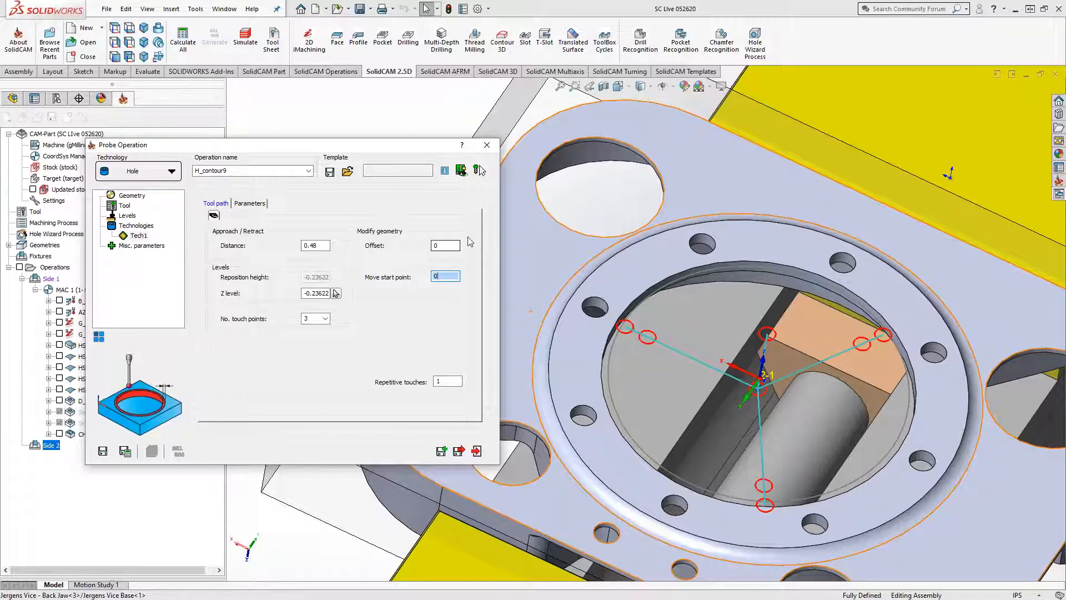
Step: Check the geometry offset setting, save and calculate the Hole probe operation, and close it
double_click(441, 248)
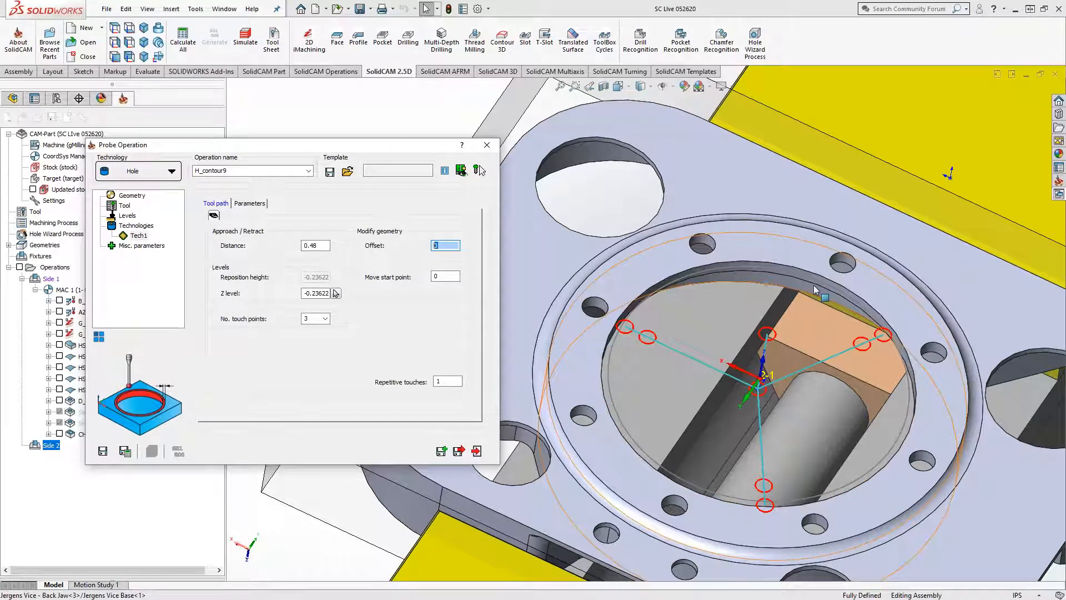
left_click(126, 451)
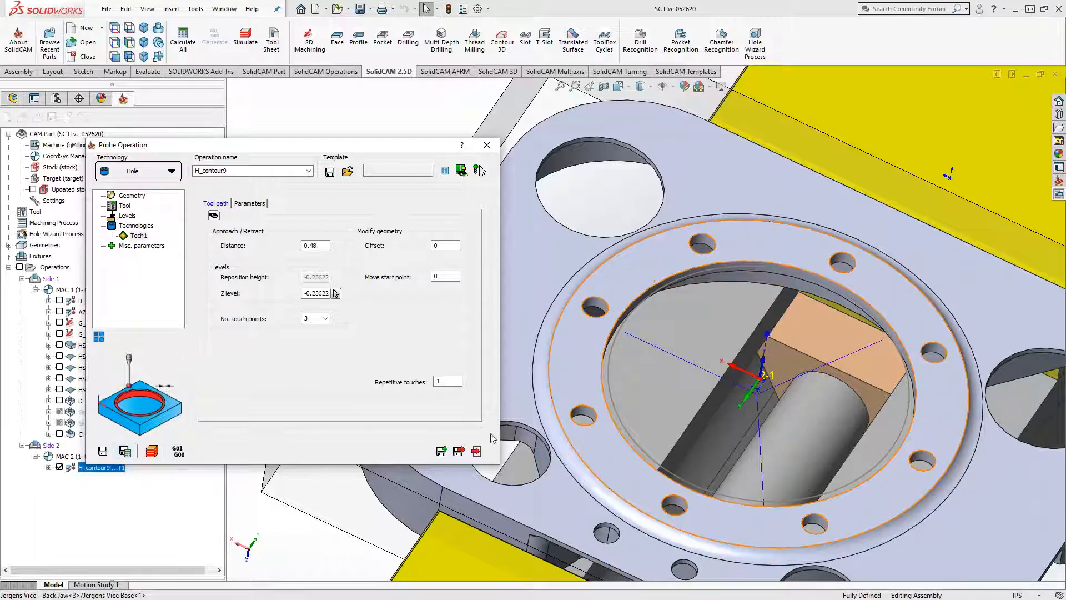
left_click(476, 451)
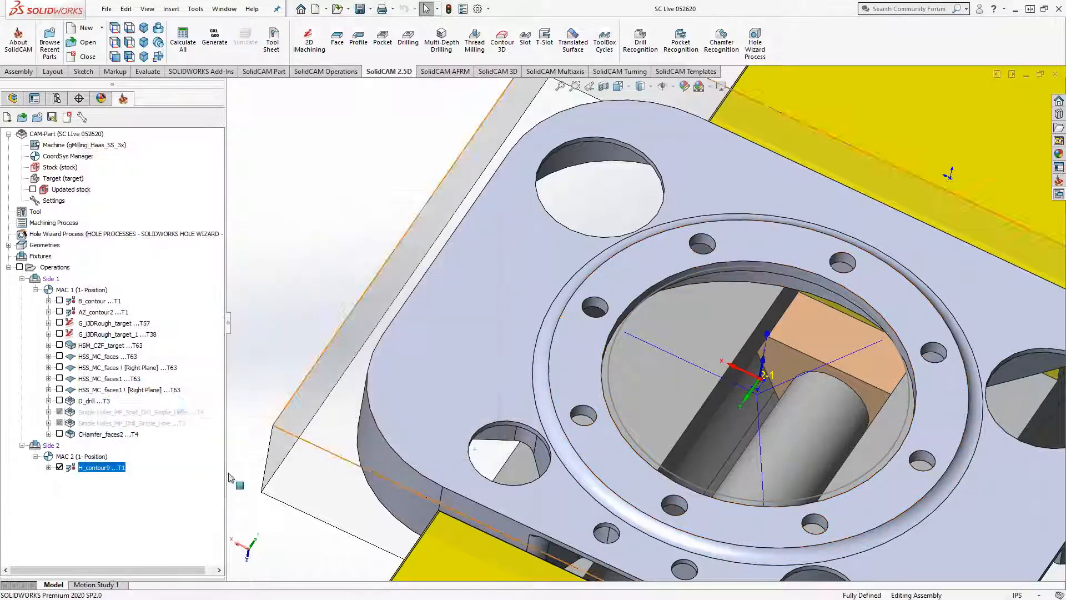
Step: Add a new probe operation below the Side 2 Hole probe, using the Single point Z technology
right_click(96, 468)
left_click(173, 25)
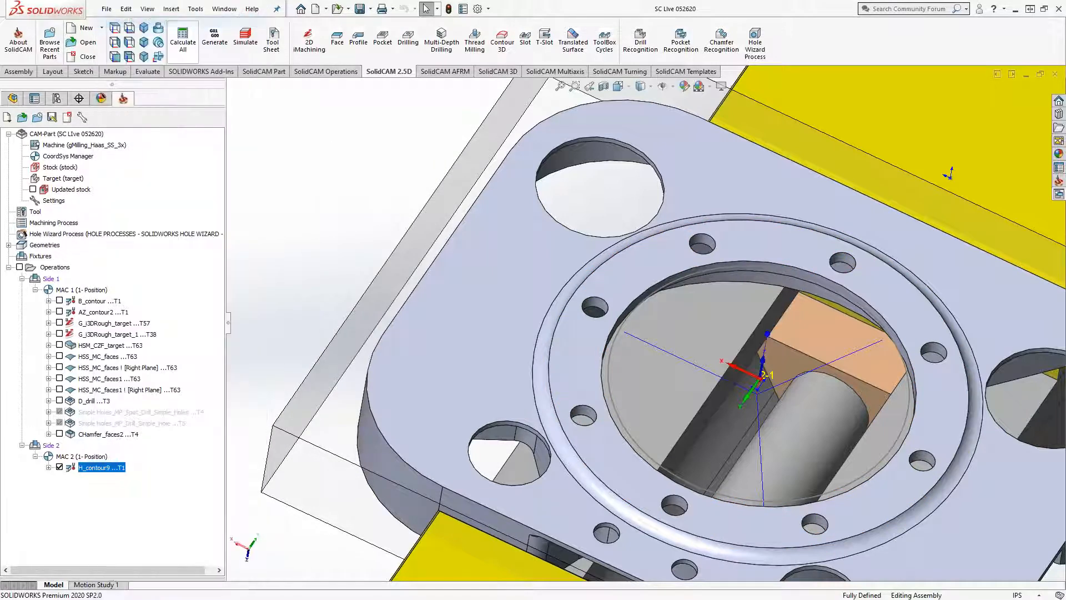
left_click(165, 174)
left_click(211, 206)
left_click(230, 271)
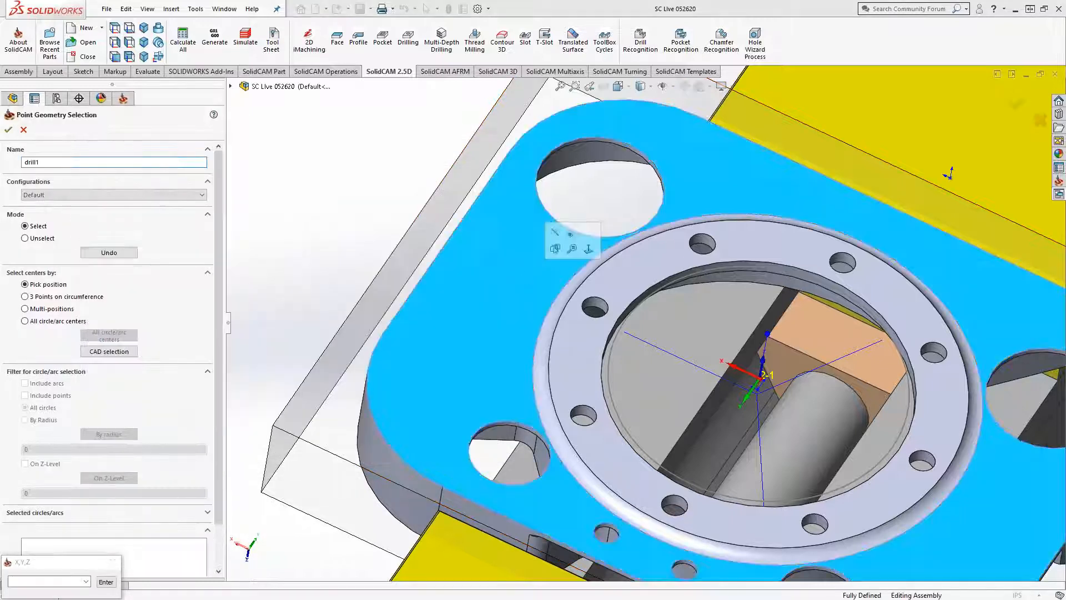
left_click(528, 283)
middle_click_drag(488, 354, 329, 375)
left_click(328, 375)
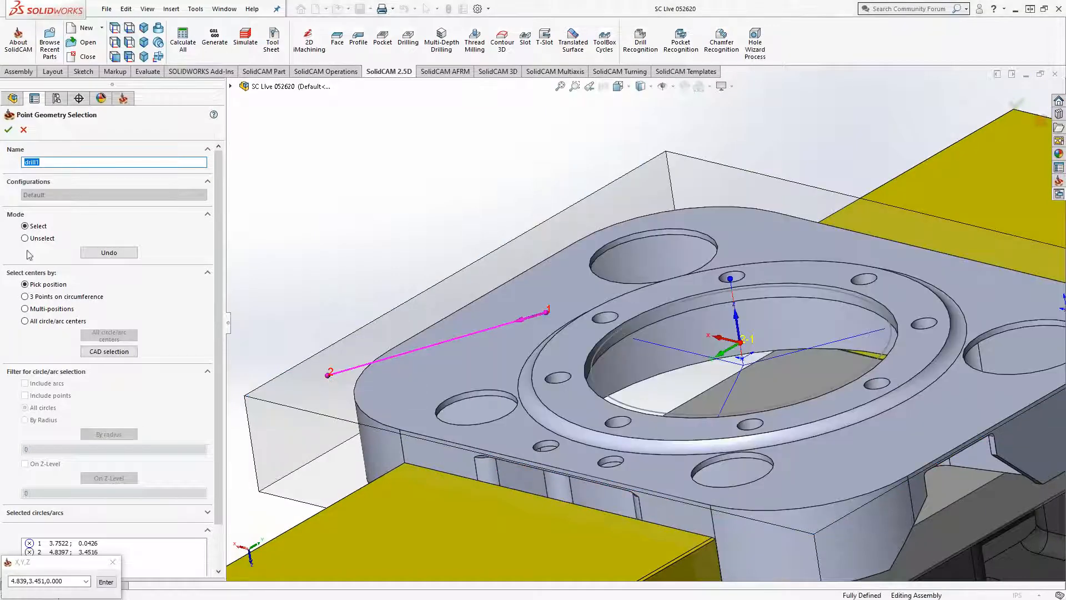
left_click(8, 129)
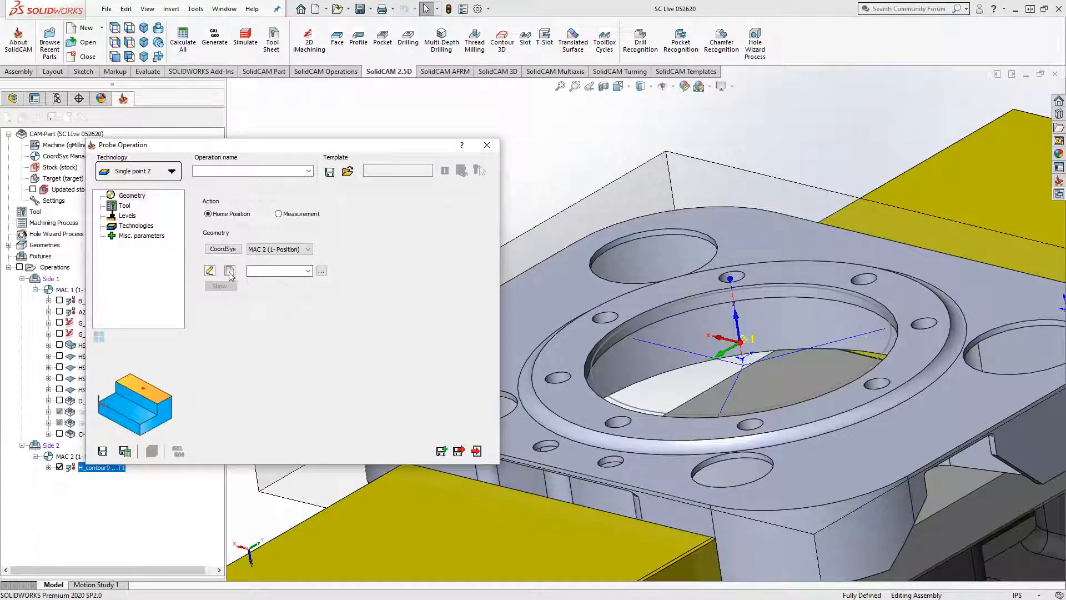
Step: Define a single probing point on the stock just outside the part's rounded corner as the operation's geometry
left_click(229, 270)
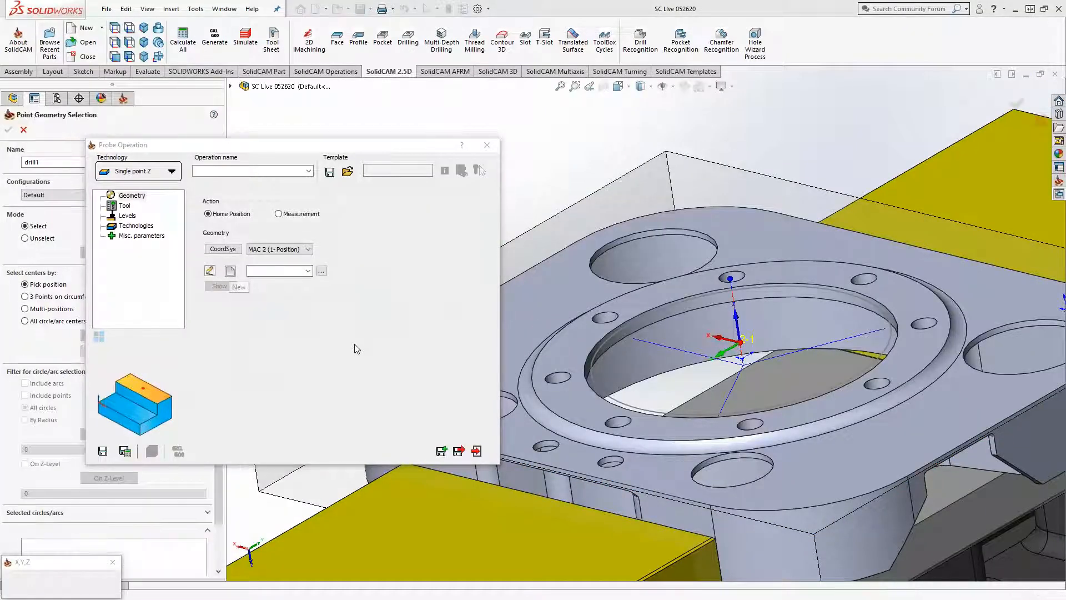
left_click(356, 345)
left_click(8, 129)
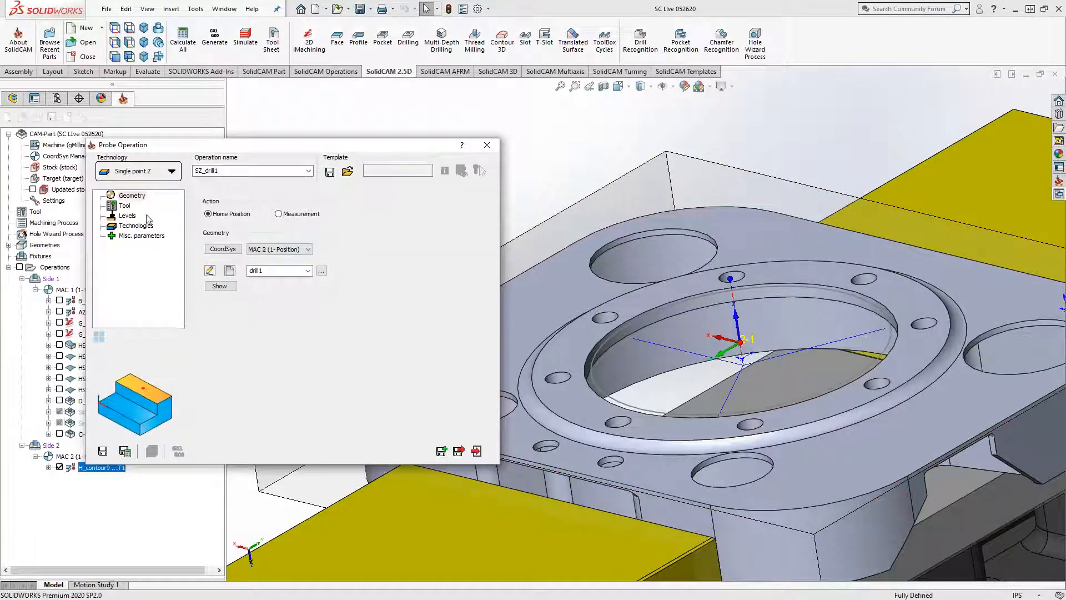
Step: Assign probe T1 to the Single point Z operation and check its levels and technology parameters
left_click(128, 207)
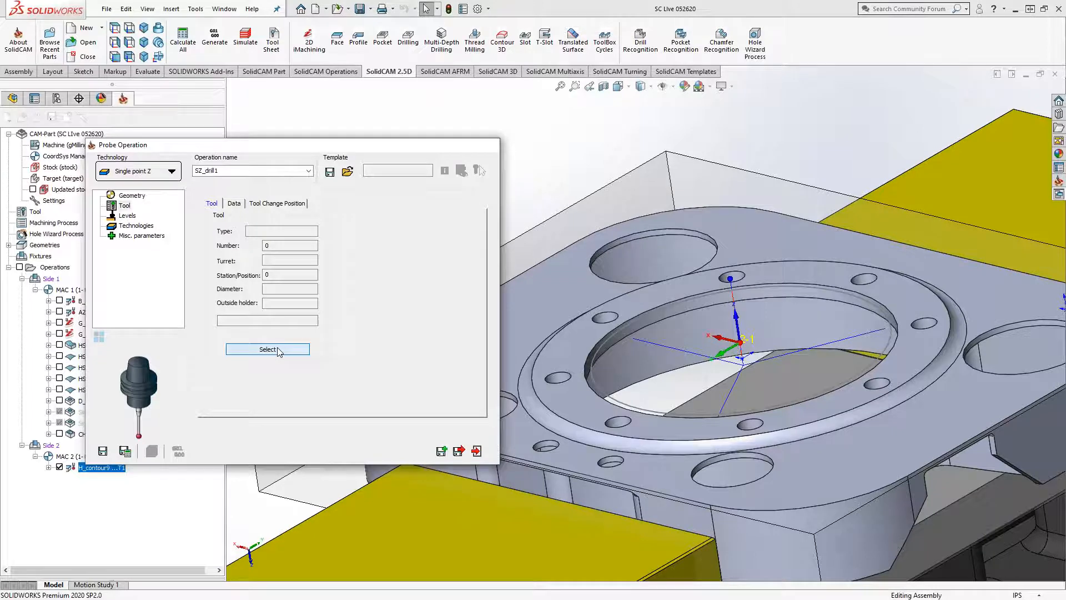
left_click(278, 350)
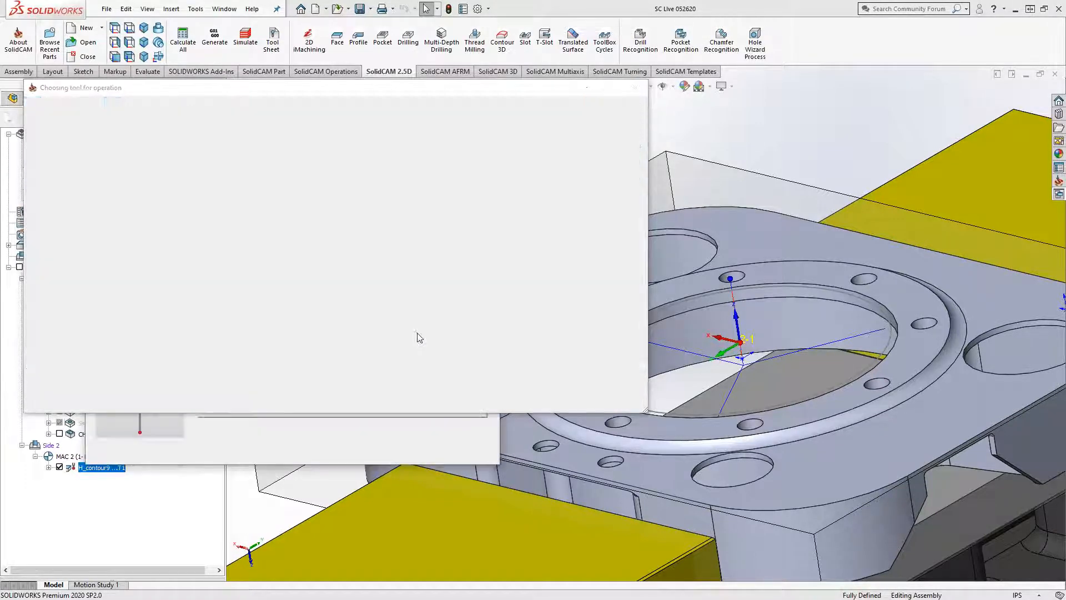
left_click(127, 215)
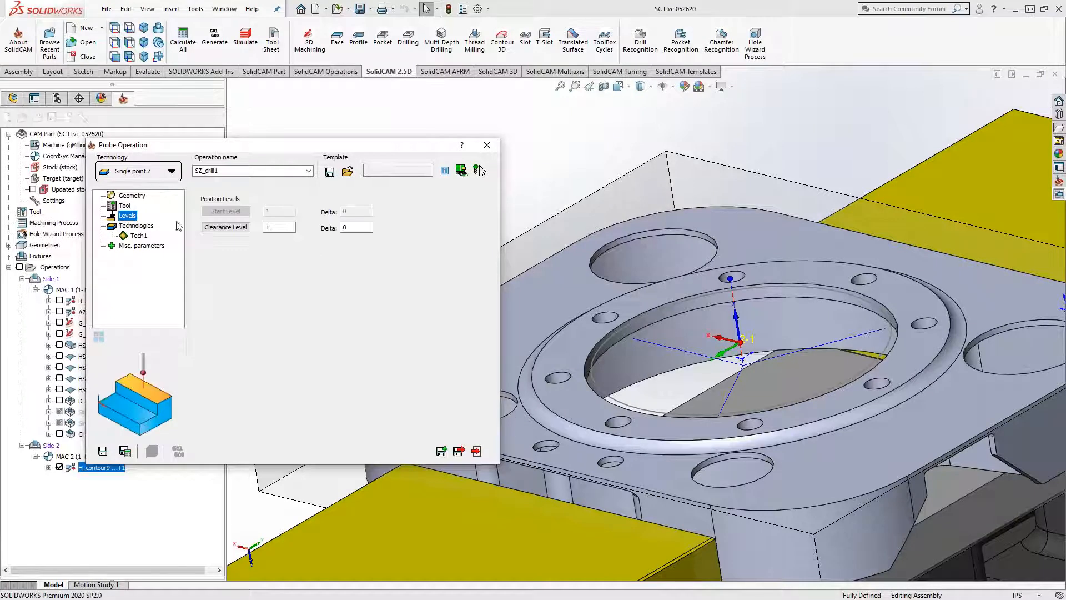
left_click(137, 237)
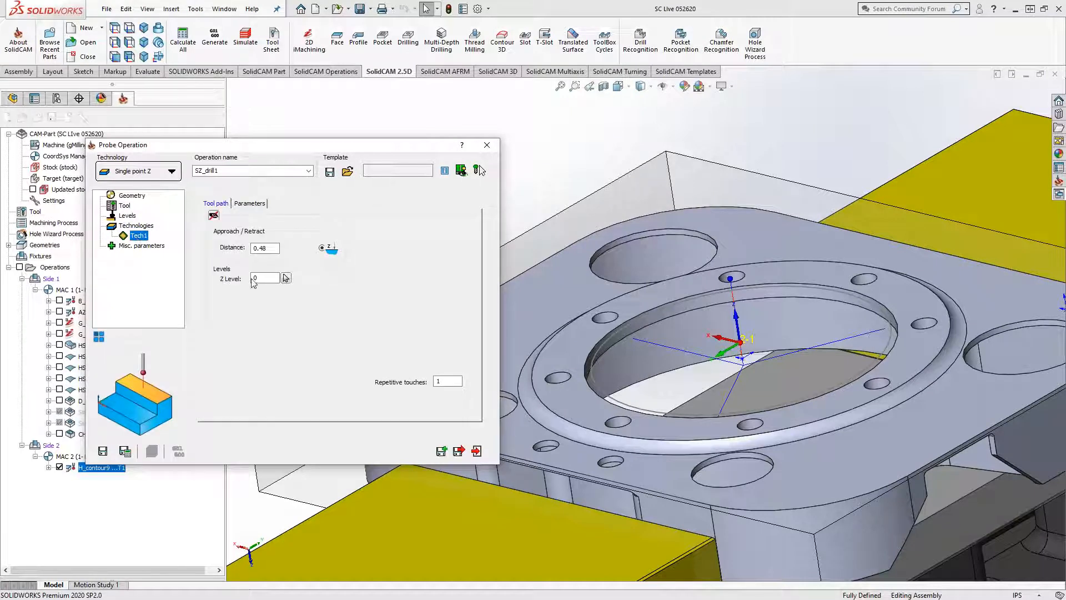
Step: Preview the Z touch point from the side, save and calculate the probe operation, and close it with the Side 2 toolpaths hidden
left_click_drag(258, 147, 192, 102)
left_click(147, 171)
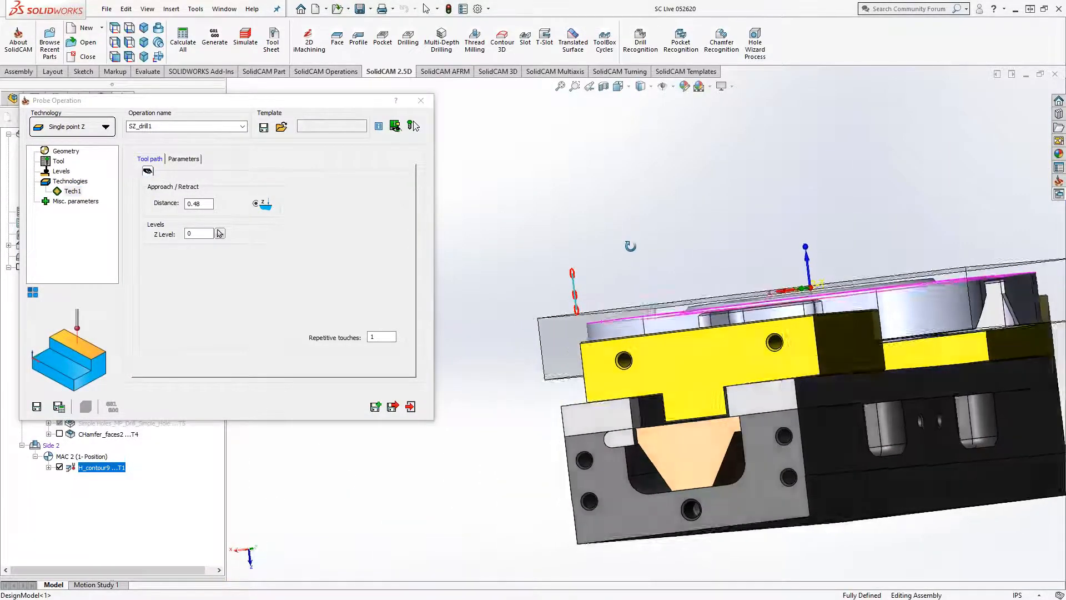
middle_click_drag(615, 328, 616, 305)
scroll(617, 304, "down", 3)
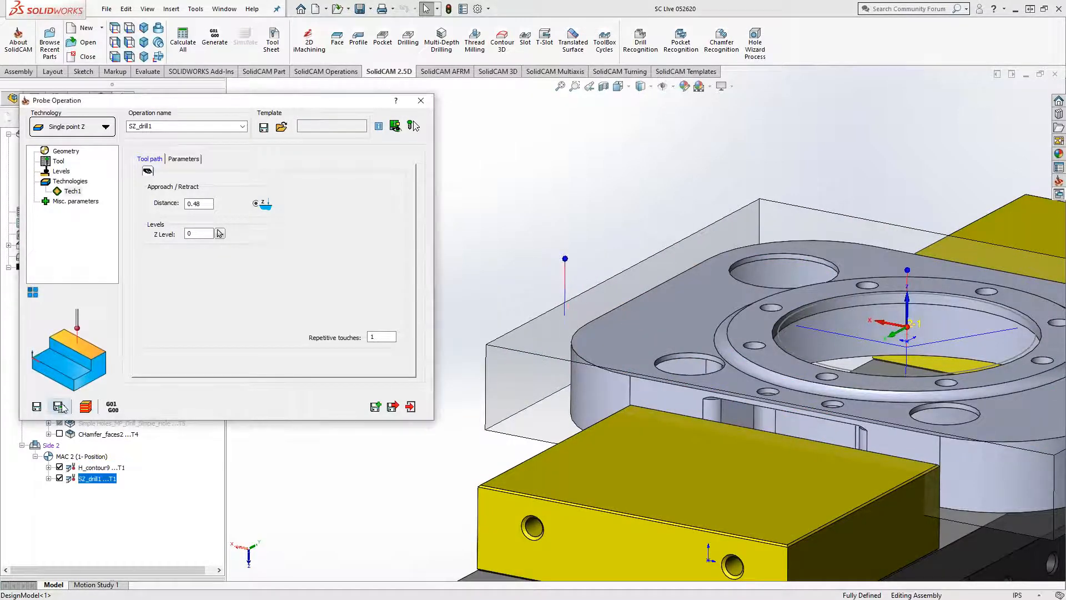
left_click(411, 407)
left_click(59, 478)
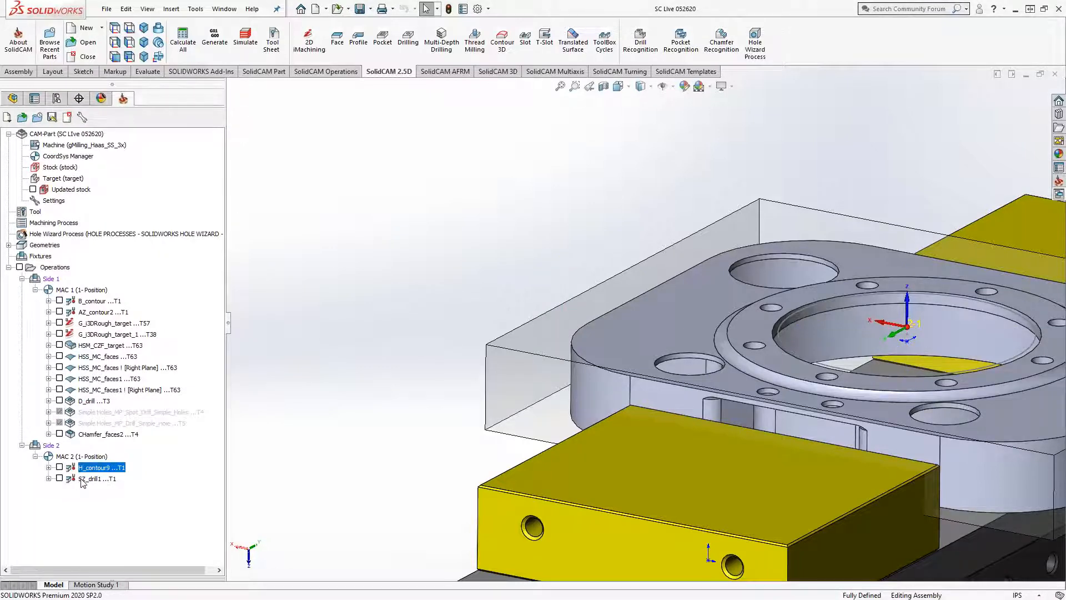
scroll(427, 386, "up", 5)
scroll(725, 385, "down", 6)
middle_click_drag(726, 384, 809, 349)
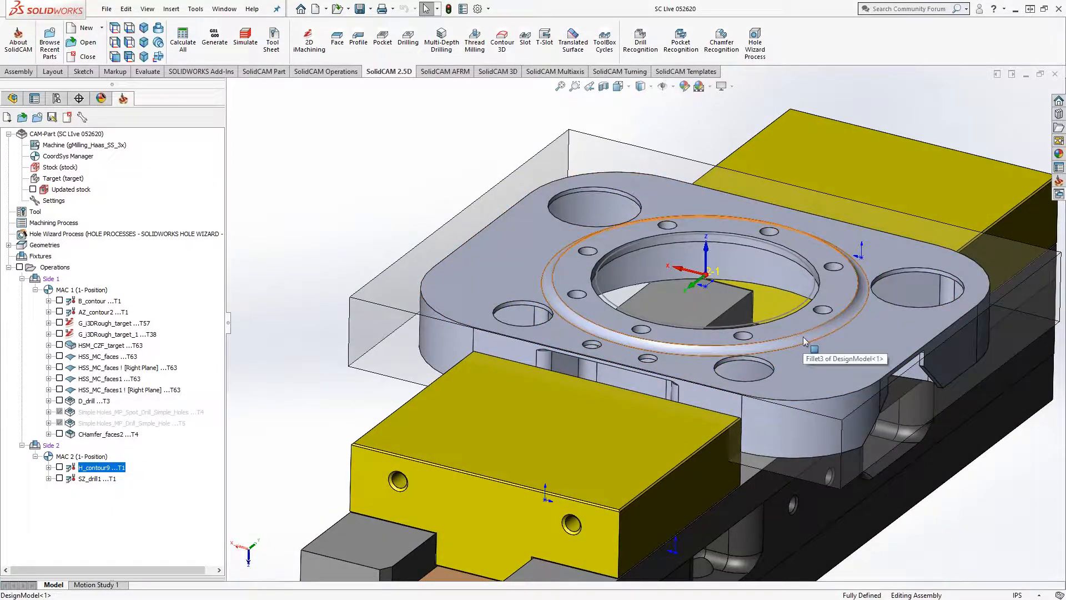
middle_click(717, 361)
middle_click_drag(727, 373, 705, 338)
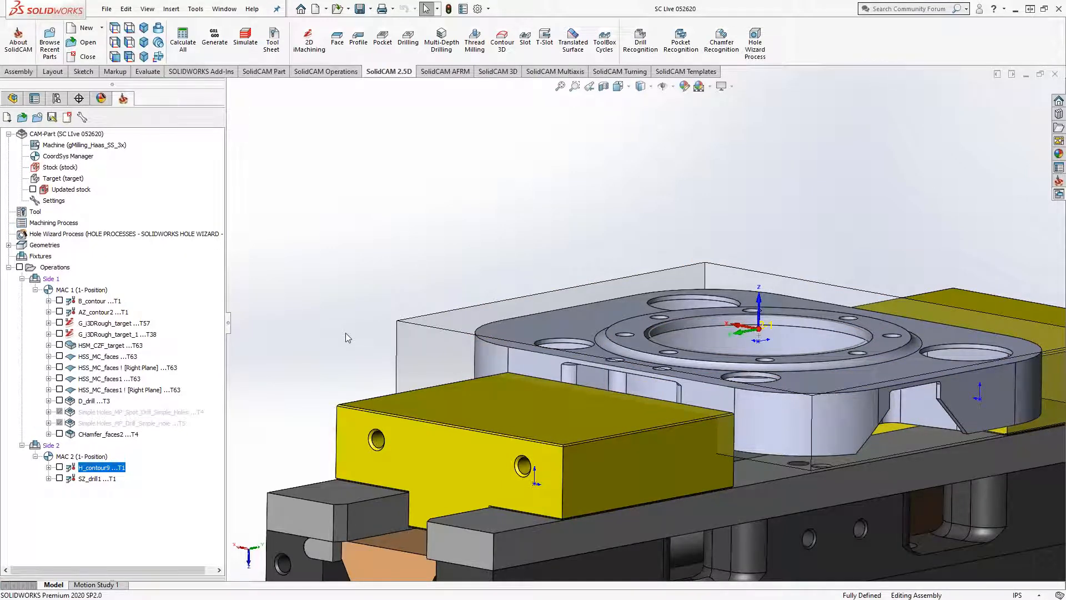
Step: Add a Multi-tool iMachining operation after the Single point Z probe and select the raised ring face around the central bore as geometry
right_click(95, 480)
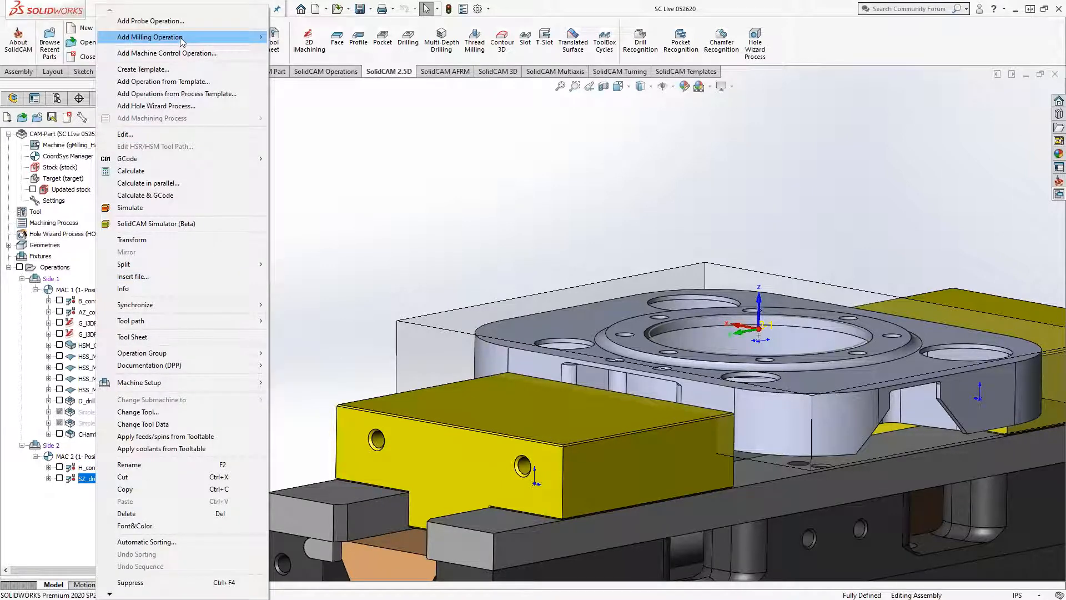
mouse_move(181, 40)
left_click(314, 37)
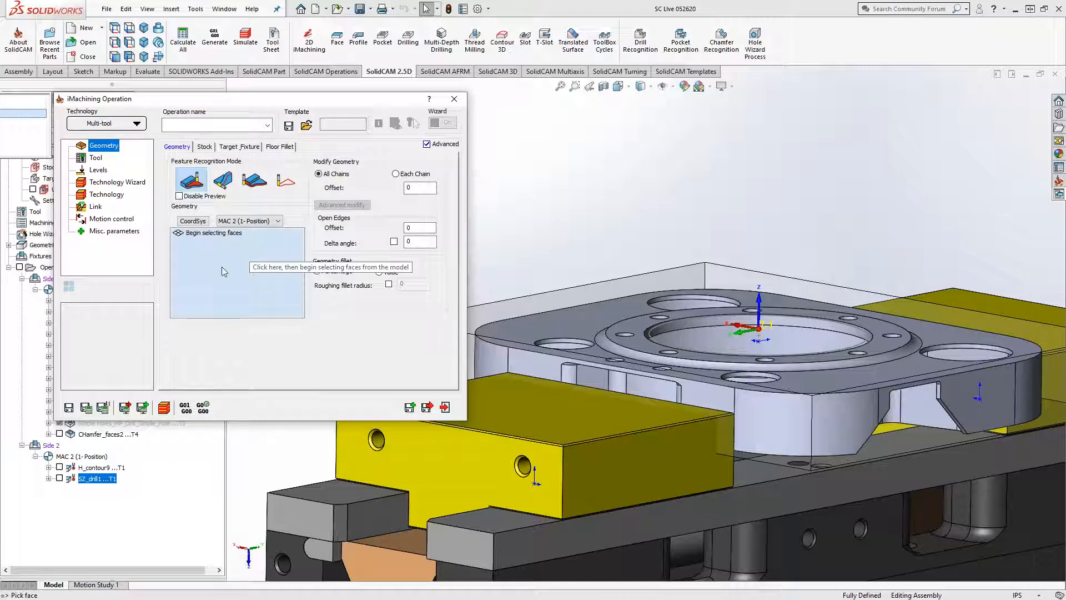
left_click(208, 236)
left_click(210, 238)
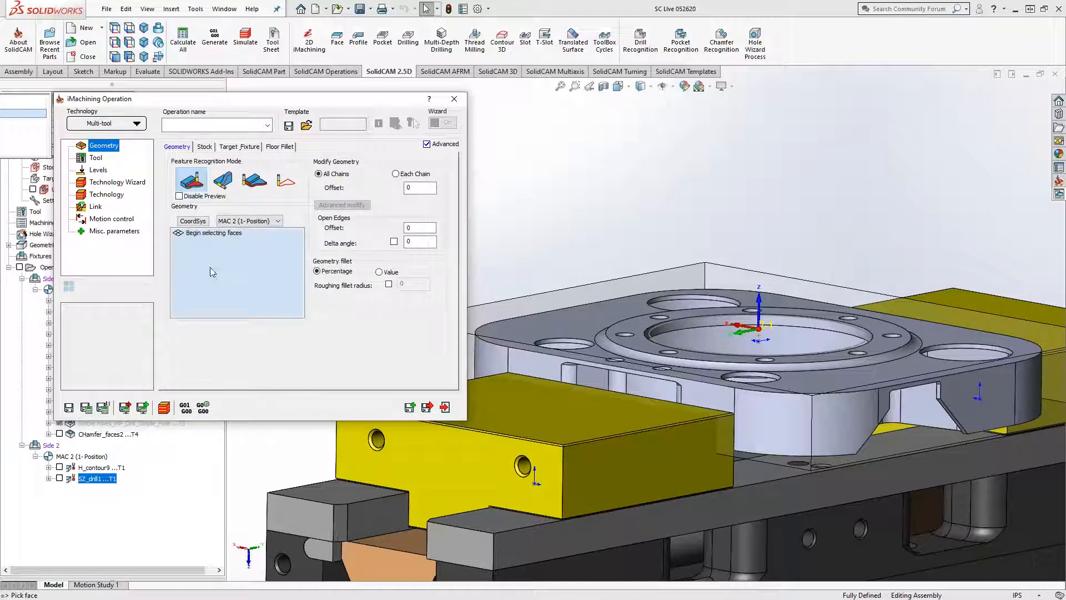
middle_click_drag(645, 336, 649, 378)
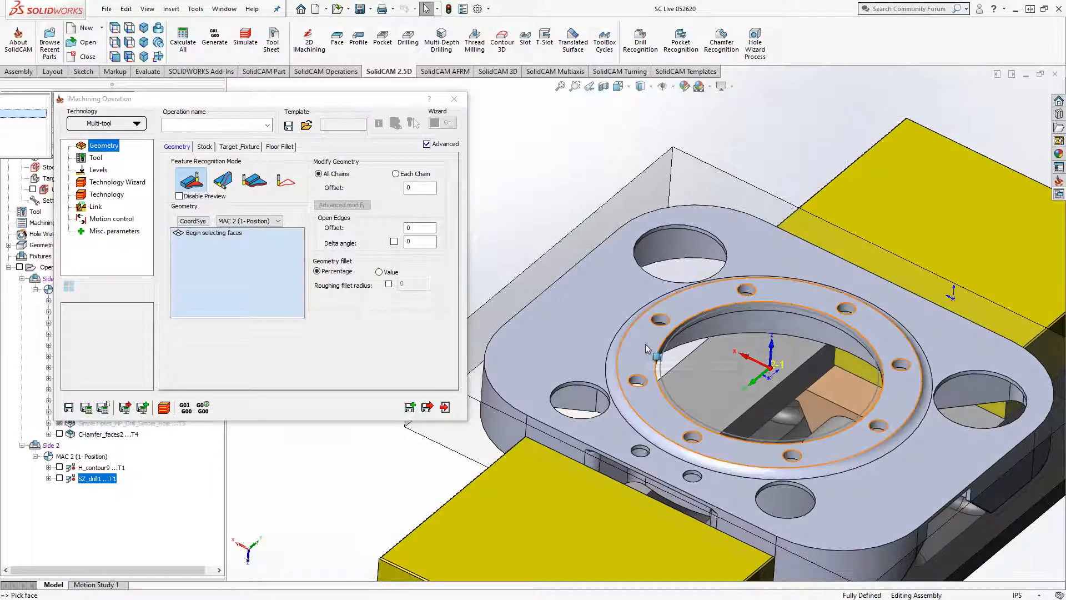
left_click(649, 352)
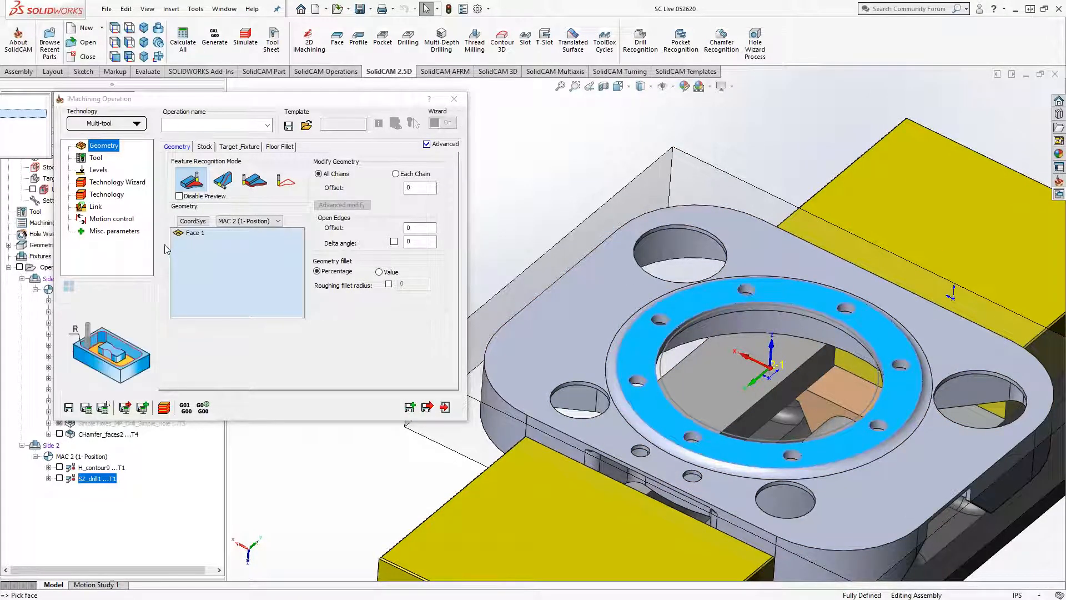
Step: Assign end mill T57, 1 inch in diameter, as the first tool of the iMachining operation
left_click(96, 157)
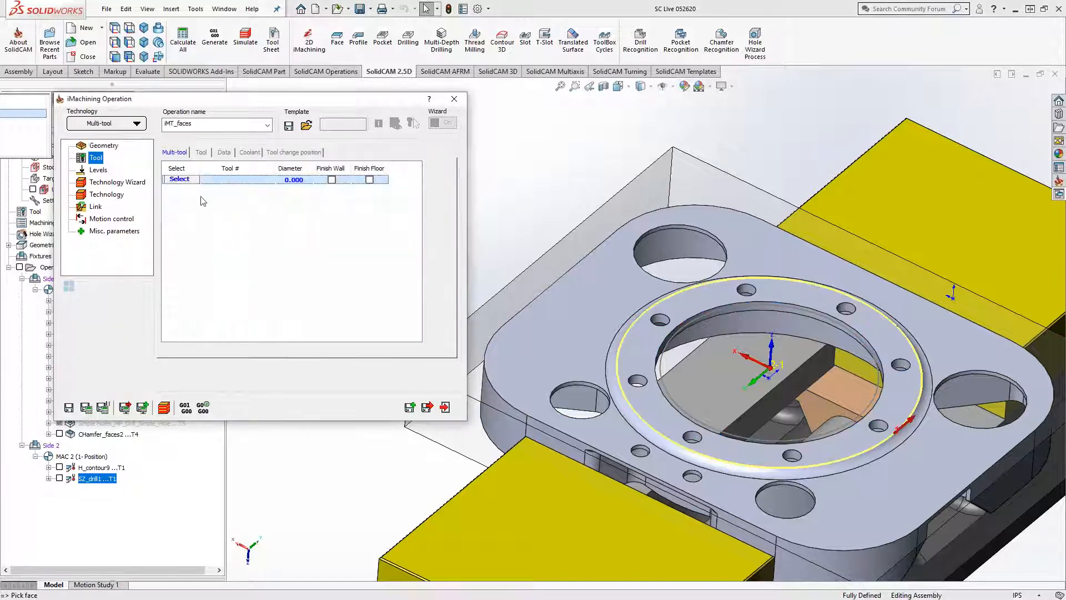
left_click(189, 179)
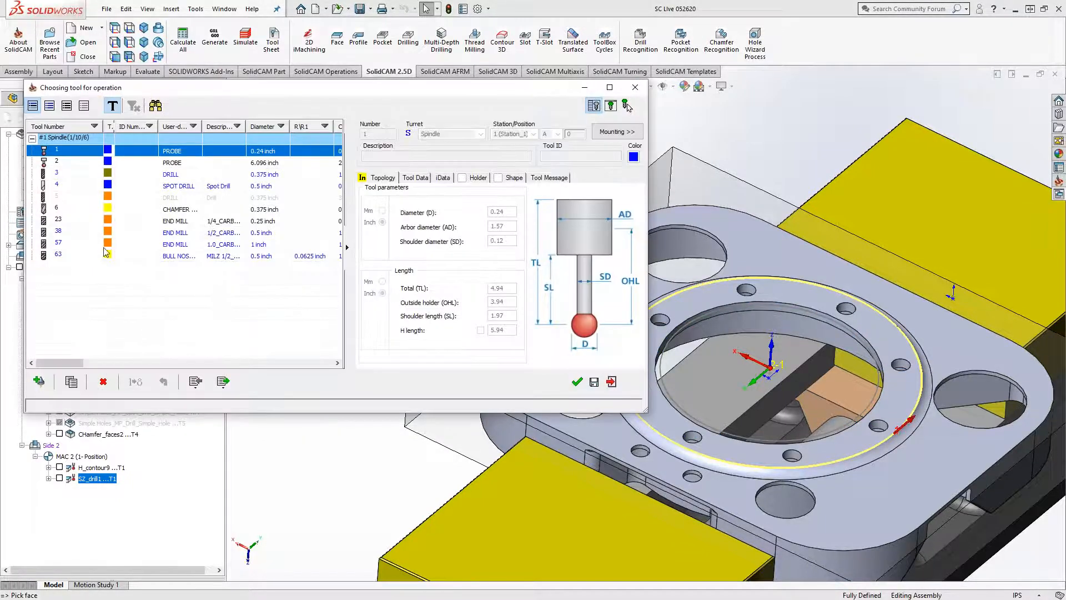
left_click(72, 244)
left_click(578, 383)
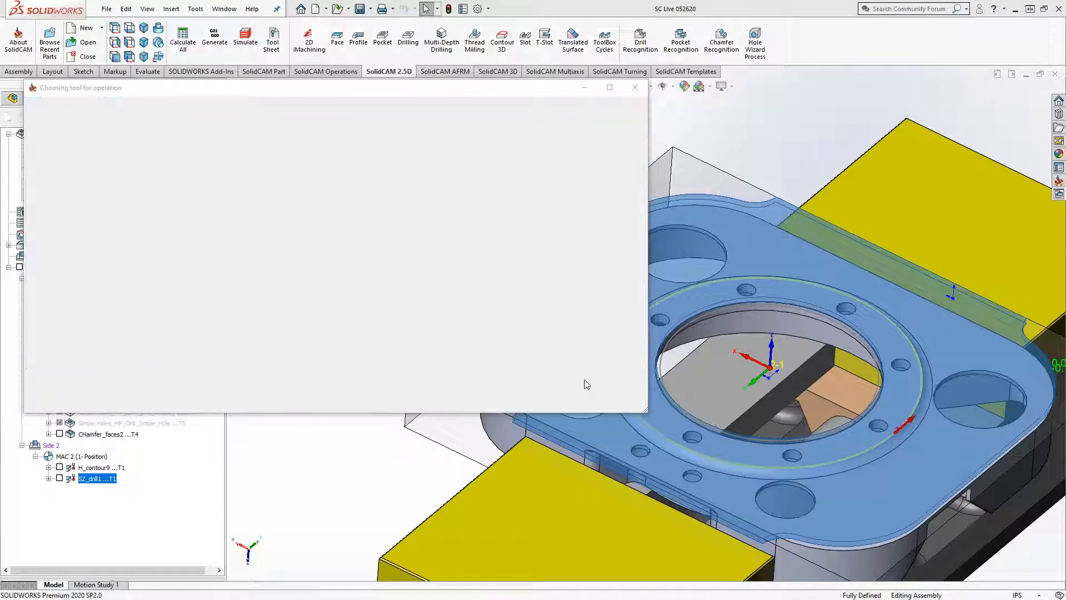
Step: Check the milling levels and set the iMachining machining level to 8
middle_click_drag(652, 373, 688, 315)
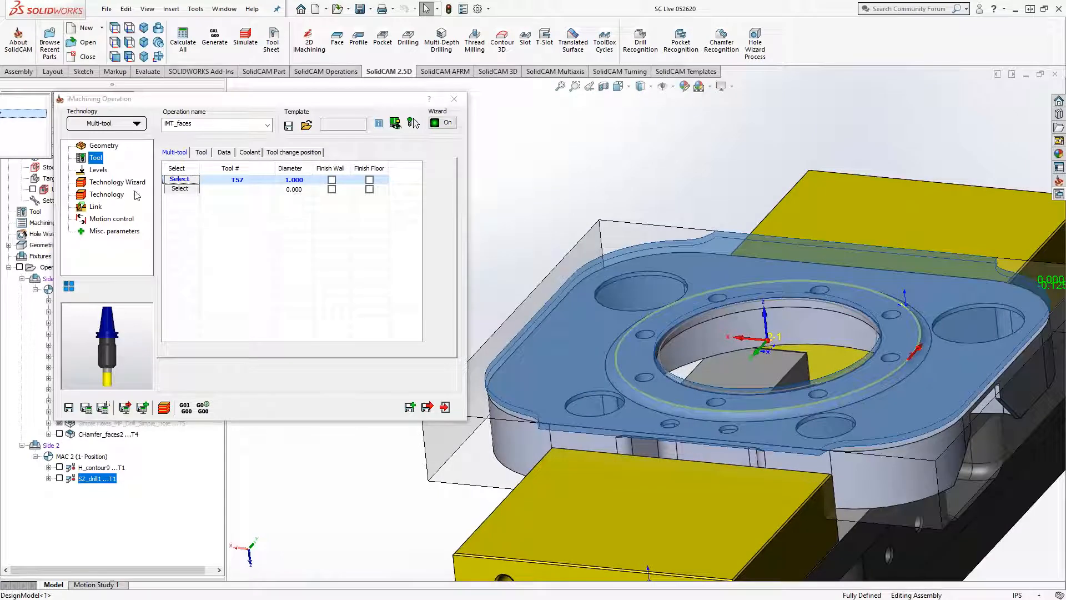
left_click(96, 171)
left_click(105, 183)
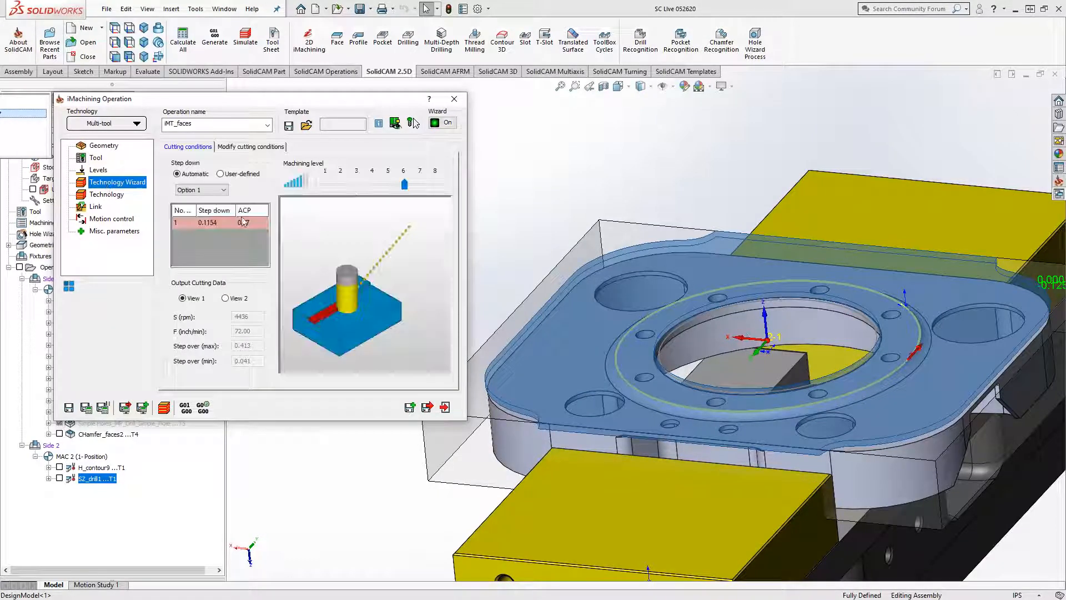
left_click(251, 146)
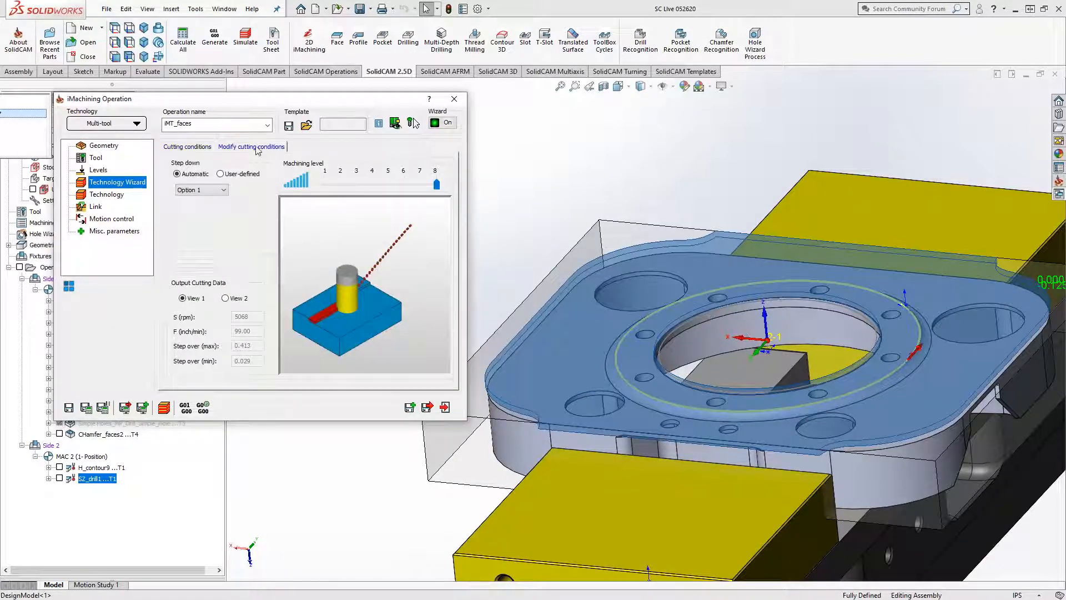
Step: Turn on floor finishing for T57 and check the Finish settings in the iMachining technology parameters
left_click(92, 195)
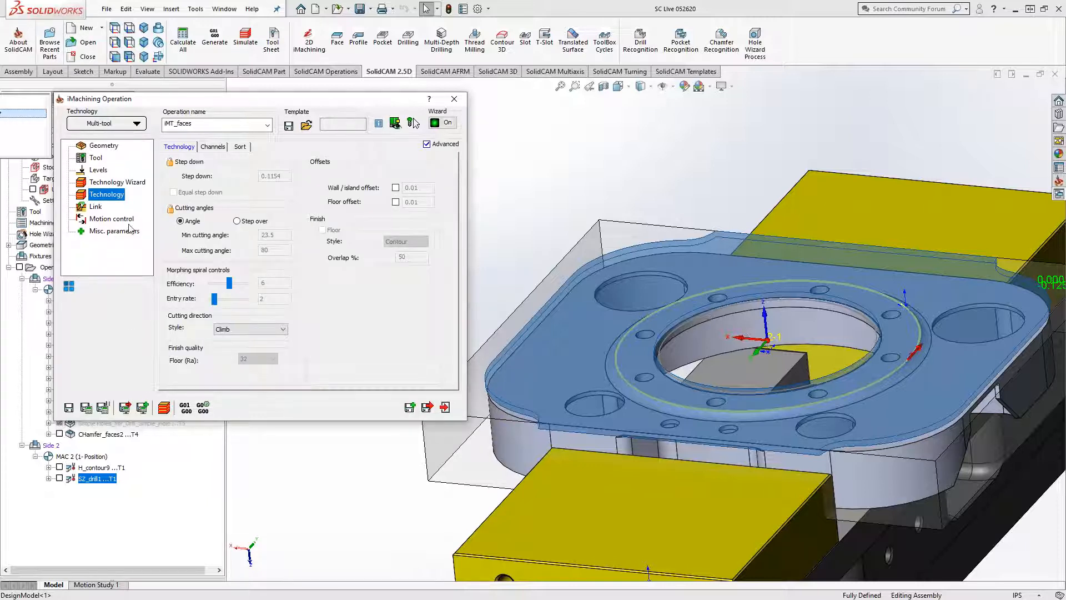
left_click(95, 159)
left_click(96, 171)
left_click(94, 161)
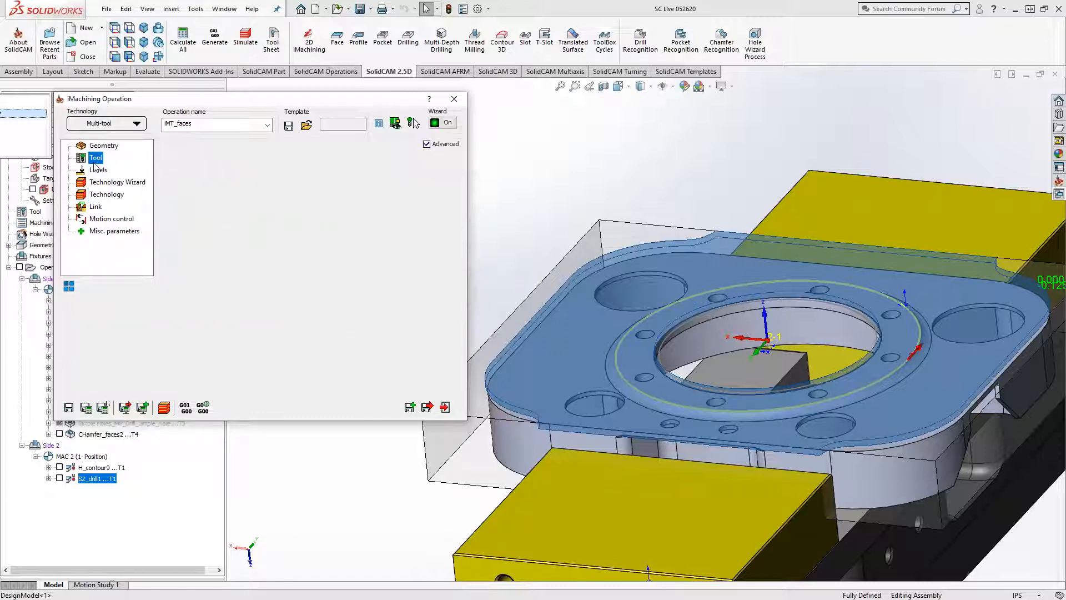
left_click(369, 181)
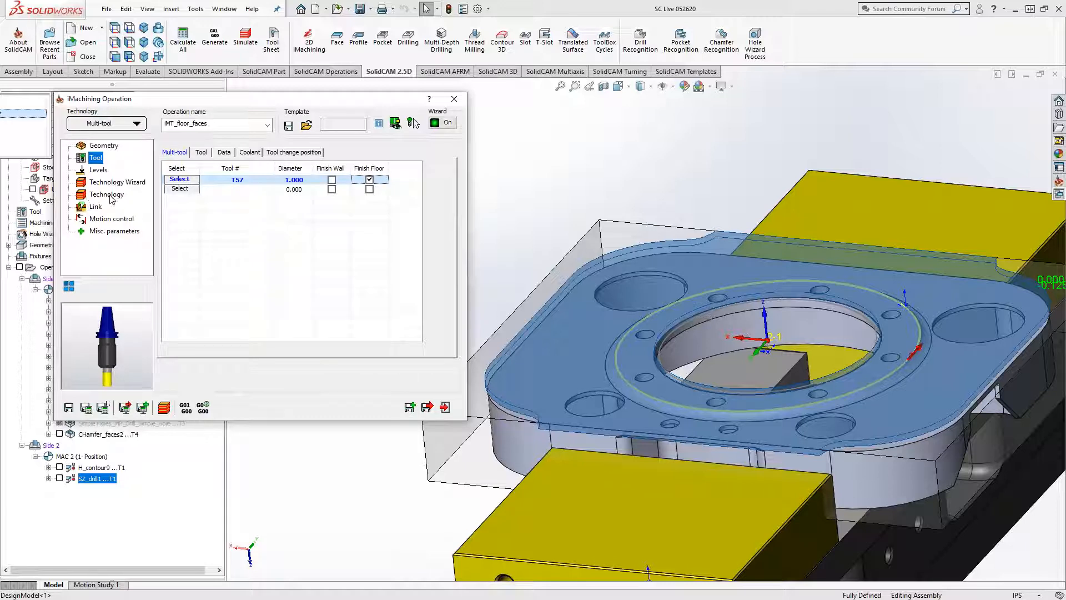
left_click(110, 196)
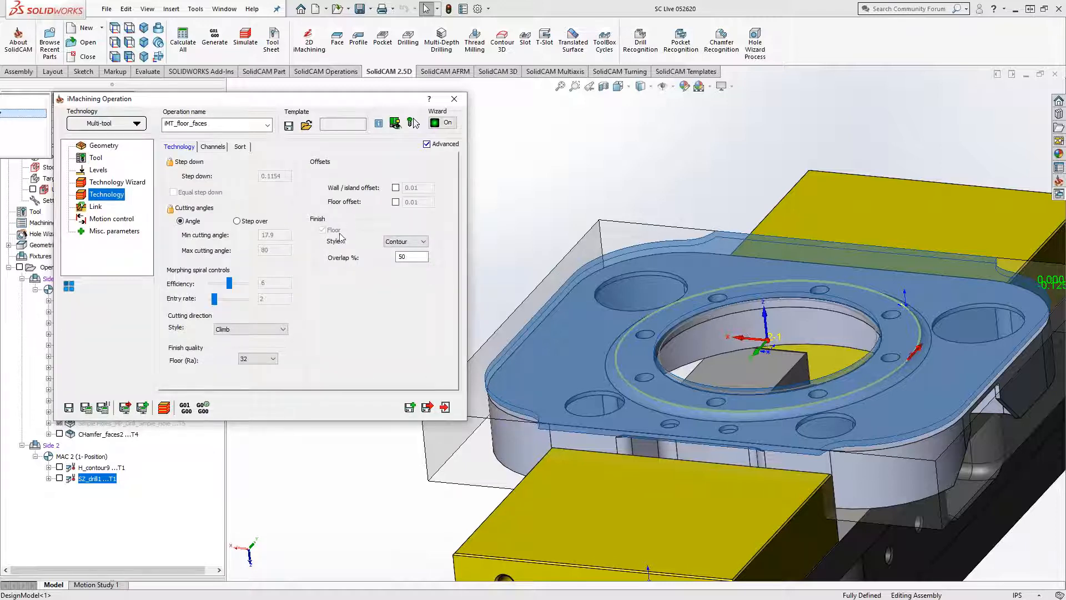
Step: Save and calculate the ring face iMachining operation and inspect its toolpath on the part
left_click(86, 407)
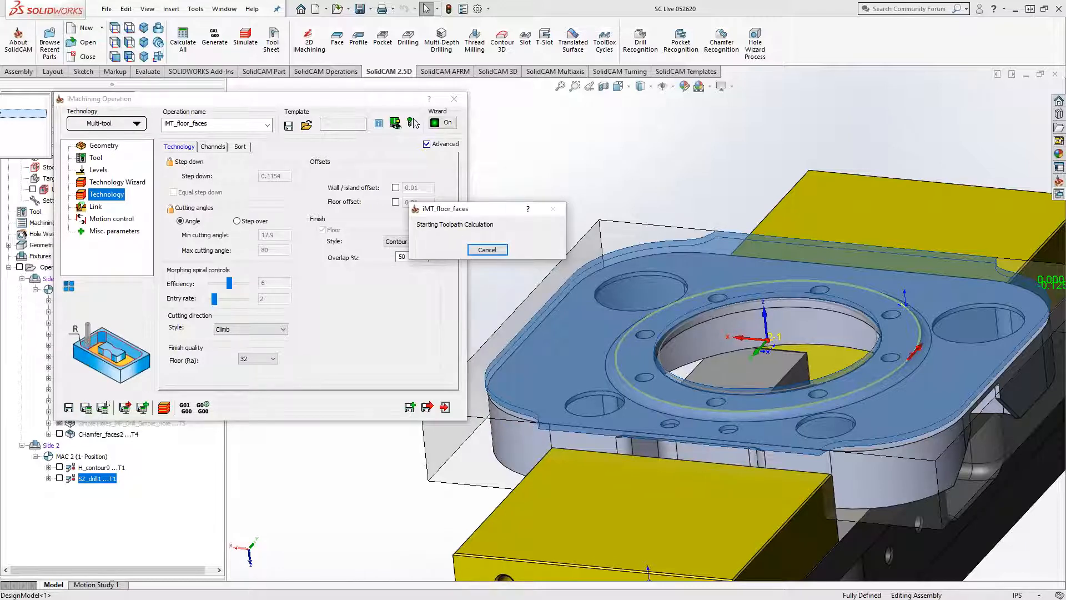
middle_click_drag(725, 367, 711, 436)
scroll(712, 435, "down", 2)
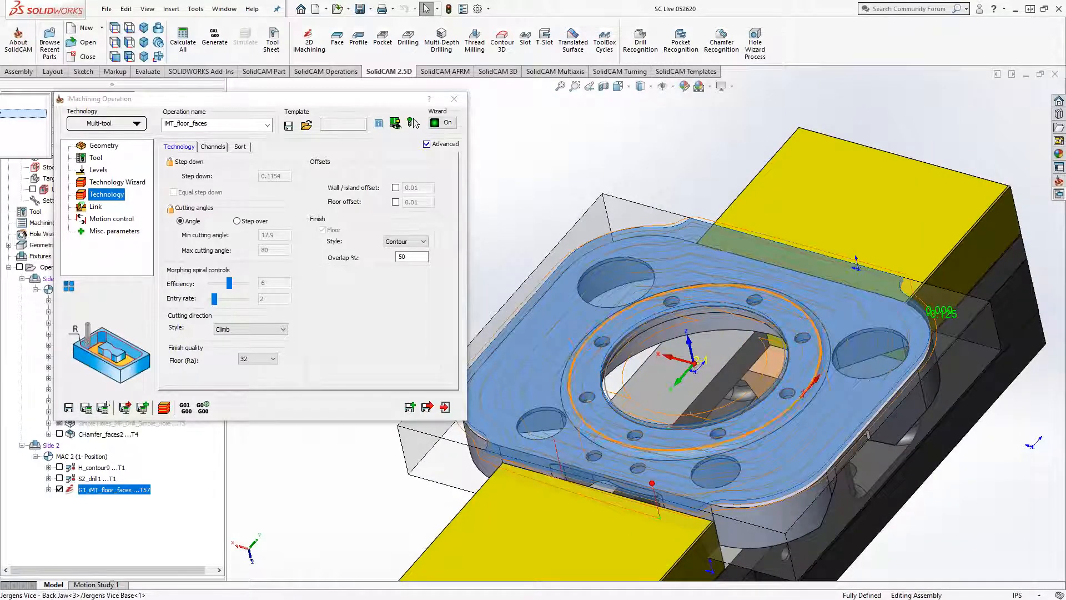
Step: Copy the floor iMachining operation, replace its geometry with the large flat face around the raised ring, and check its levels
left_click(413, 410)
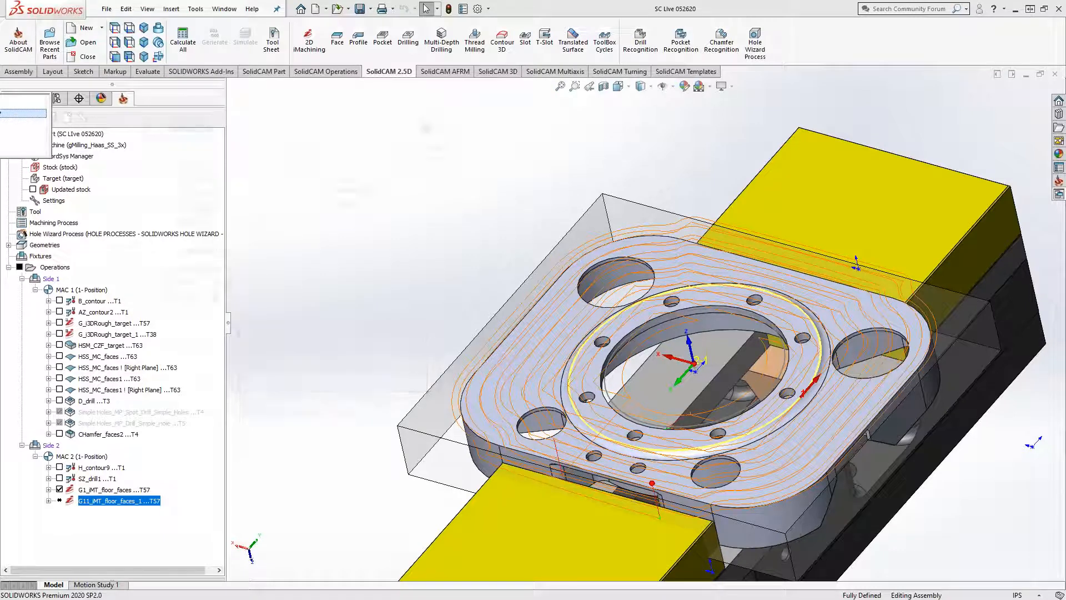
left_click(103, 145)
left_click(195, 234)
right_click(199, 234)
left_click(216, 250)
left_click(537, 373)
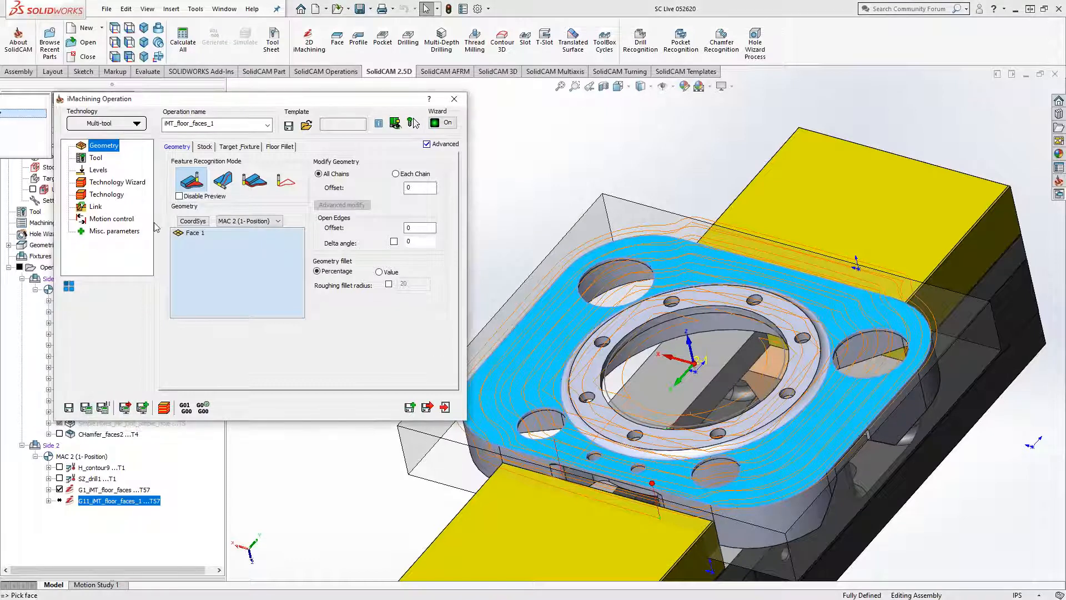
left_click(98, 170)
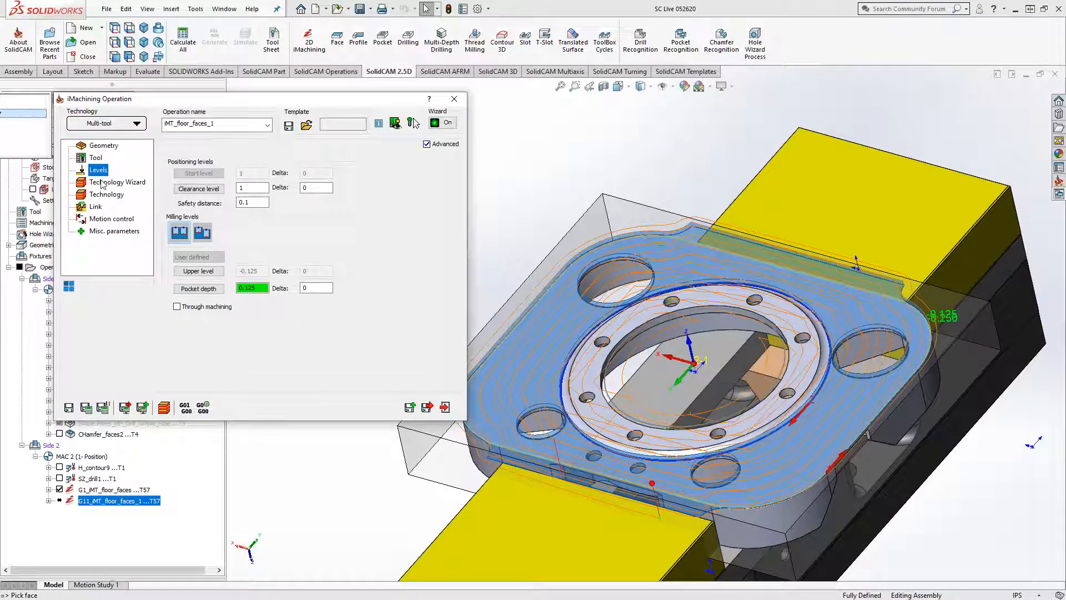
Step: Save and calculate the second floor iMachining operation, close it, and hide the toolpaths of both floor operations
left_click(86, 407)
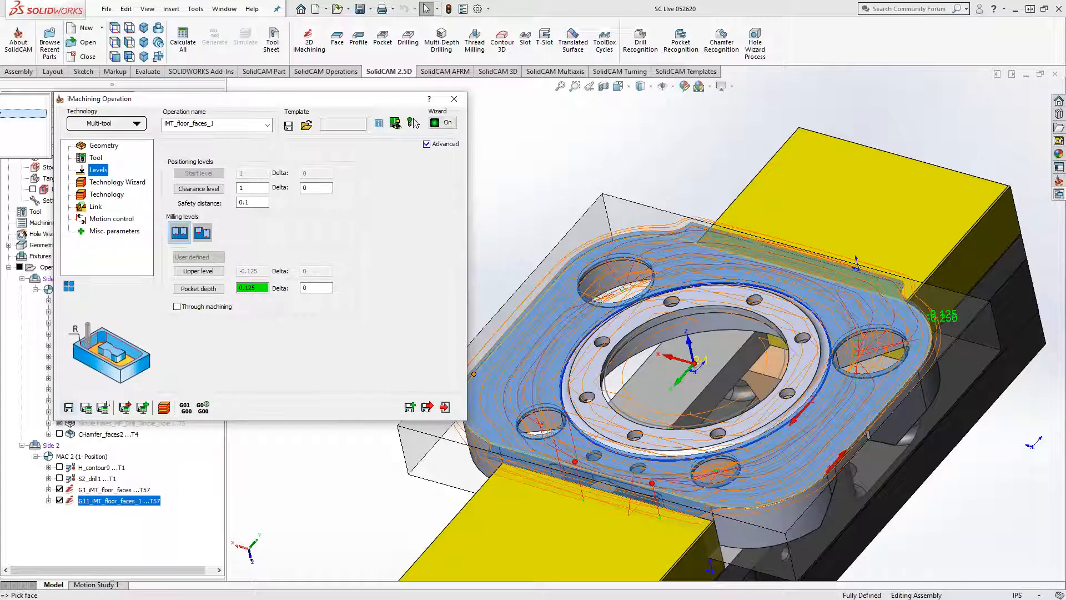
left_click(455, 98)
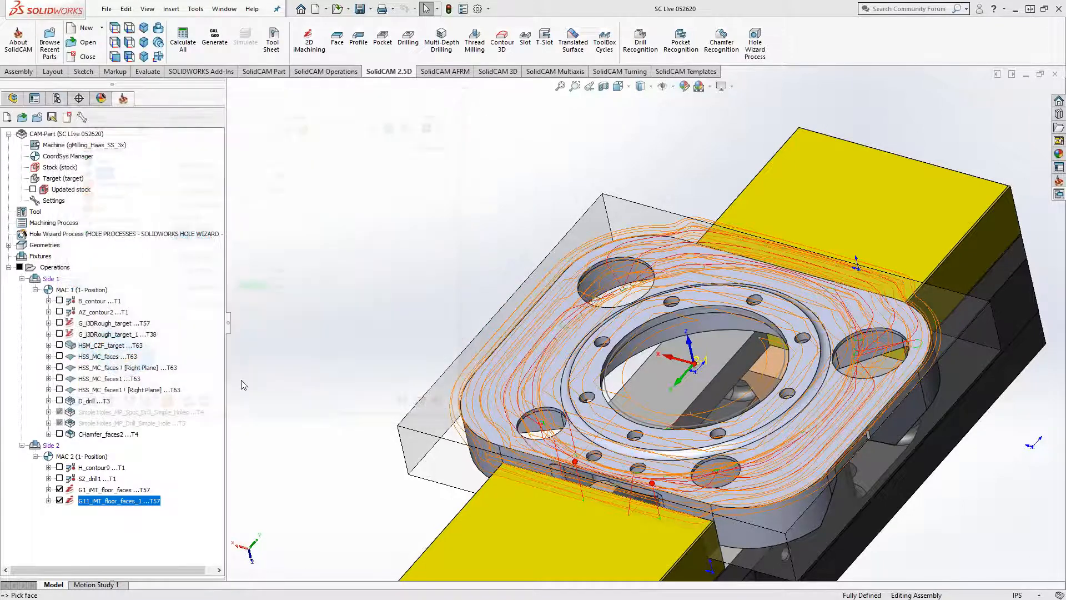
left_click(61, 501)
left_click(60, 489)
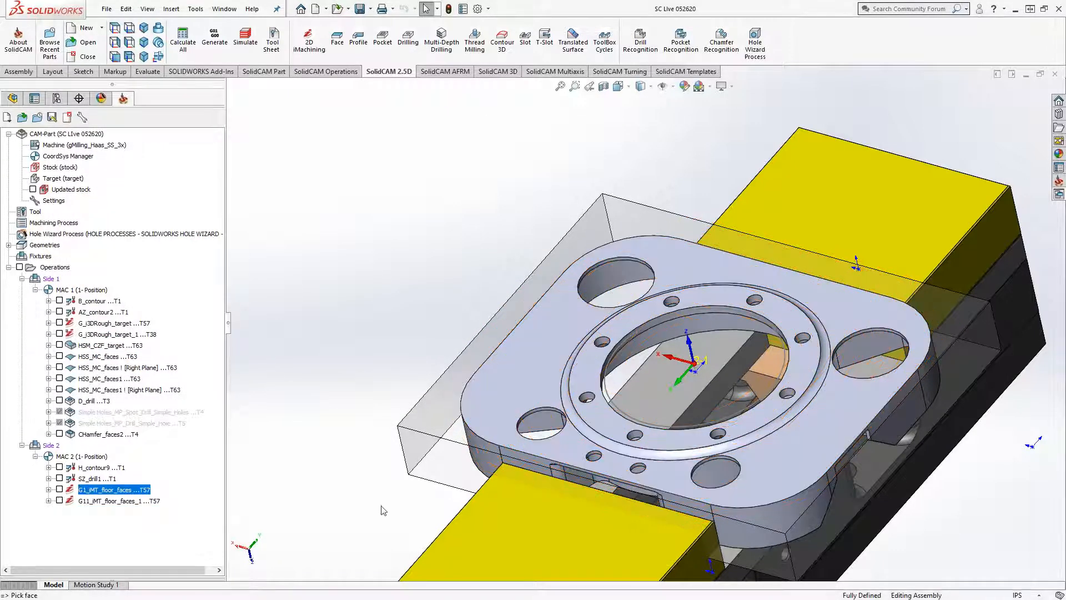
Step: Examine the fillet around the raised ring up close and check it with the Curvature display
mouse_move(594, 458)
middle_mouse_down()
mouse_move(593, 433)
mouse_move(578, 456)
middle_mouse_up()
scroll(578, 456, "up", 3)
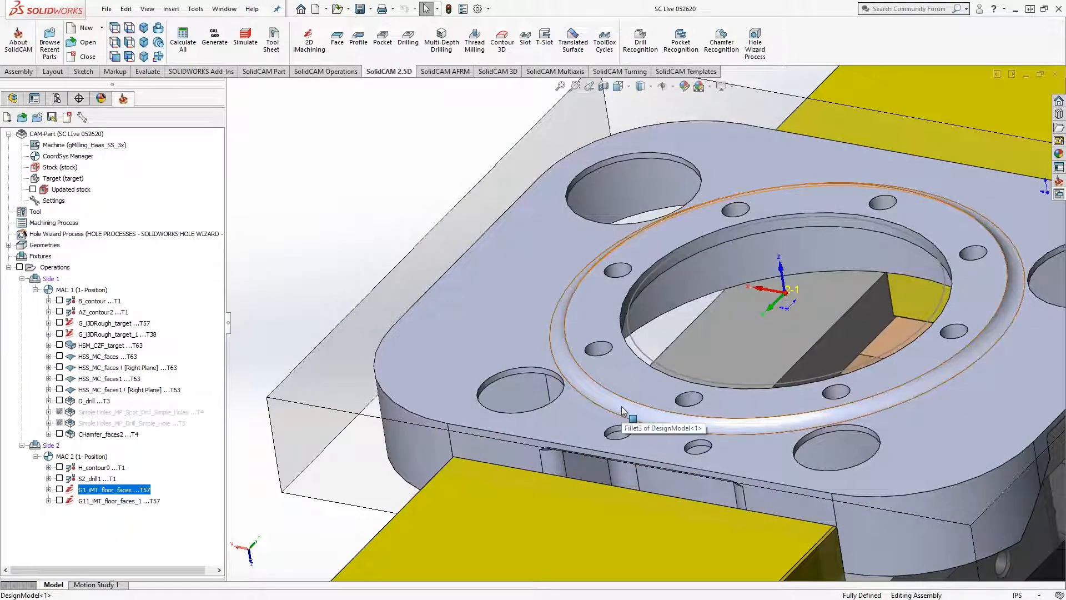
left_click(572, 344)
middle_click_drag(572, 343, 654, 395)
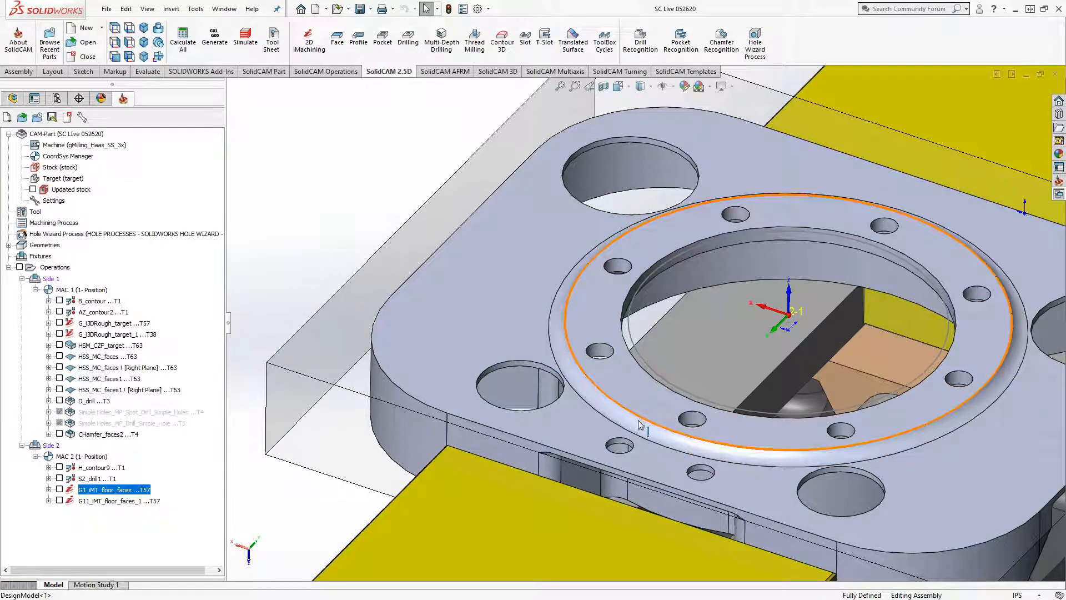
left_click(148, 71)
left_click(395, 36)
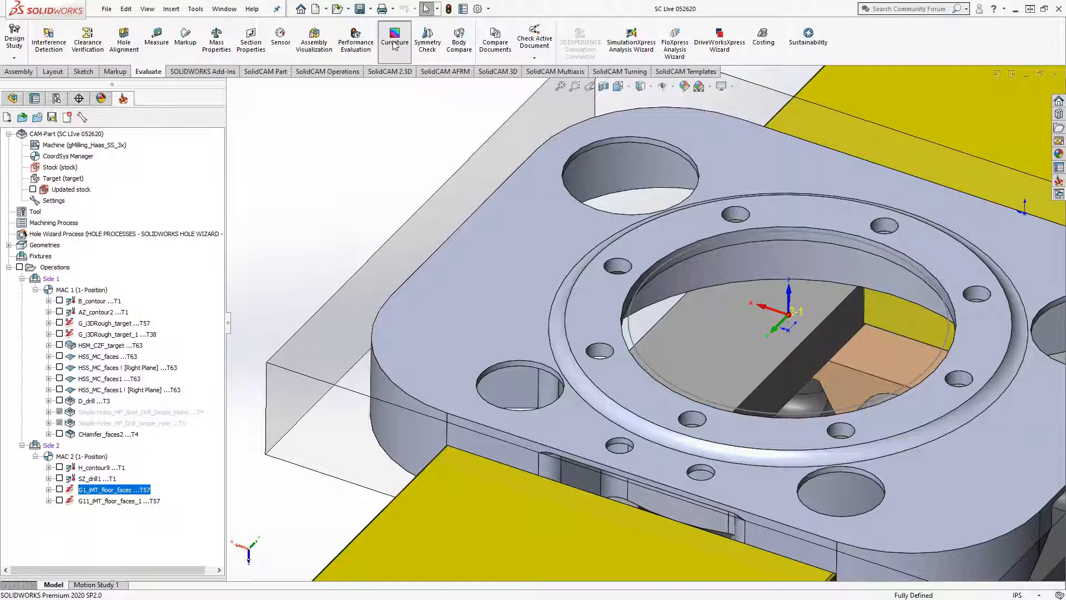
mouse_move(473, 330)
middle_mouse_down()
mouse_move(450, 331)
mouse_move(471, 342)
middle_mouse_up()
scroll(472, 344, "up", 1)
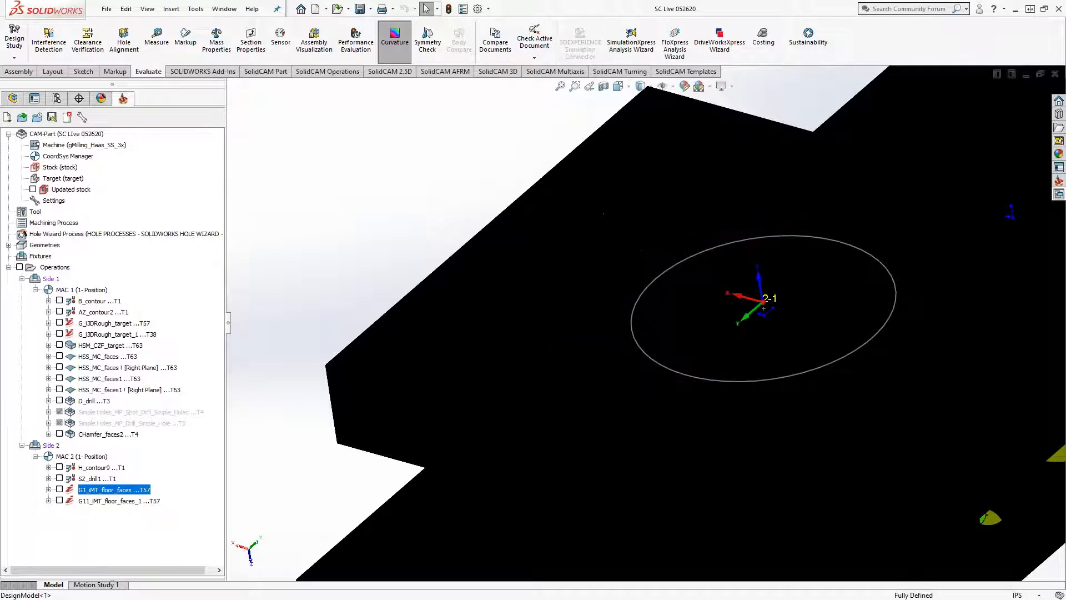
left_click(394, 36)
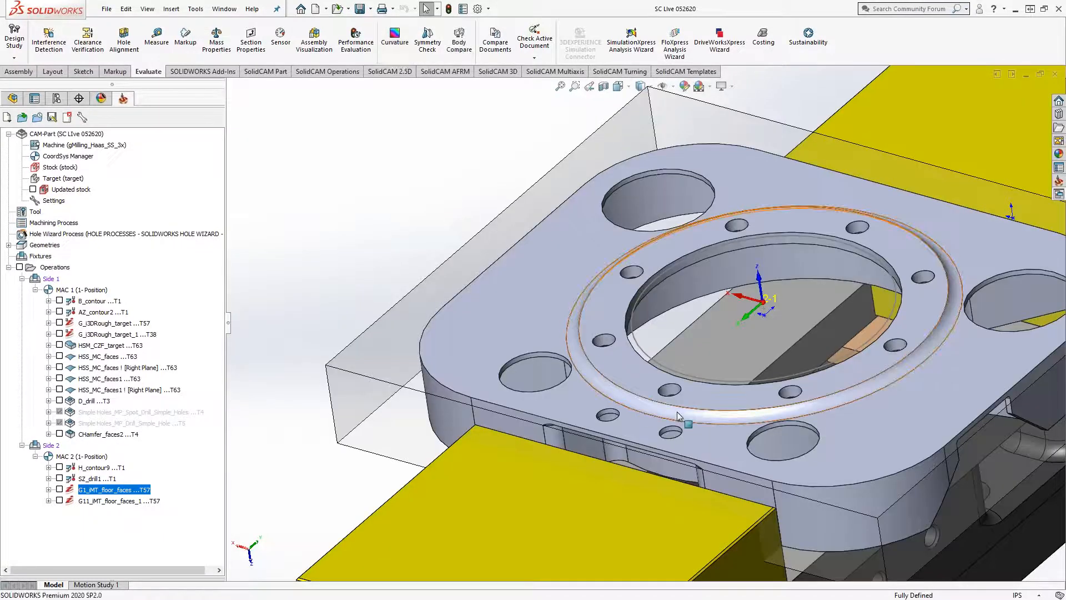
Step: Add a Profile operation after the second floor operation and define its geometry as the ring fillet's outer edge
right_click(93, 503)
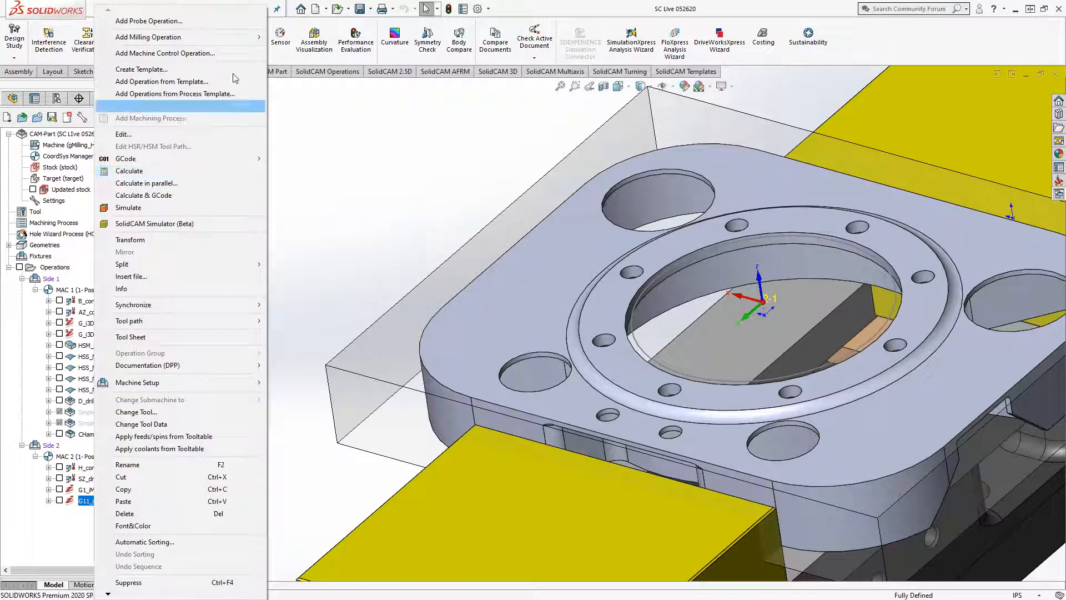
mouse_move(217, 37)
left_click(302, 80)
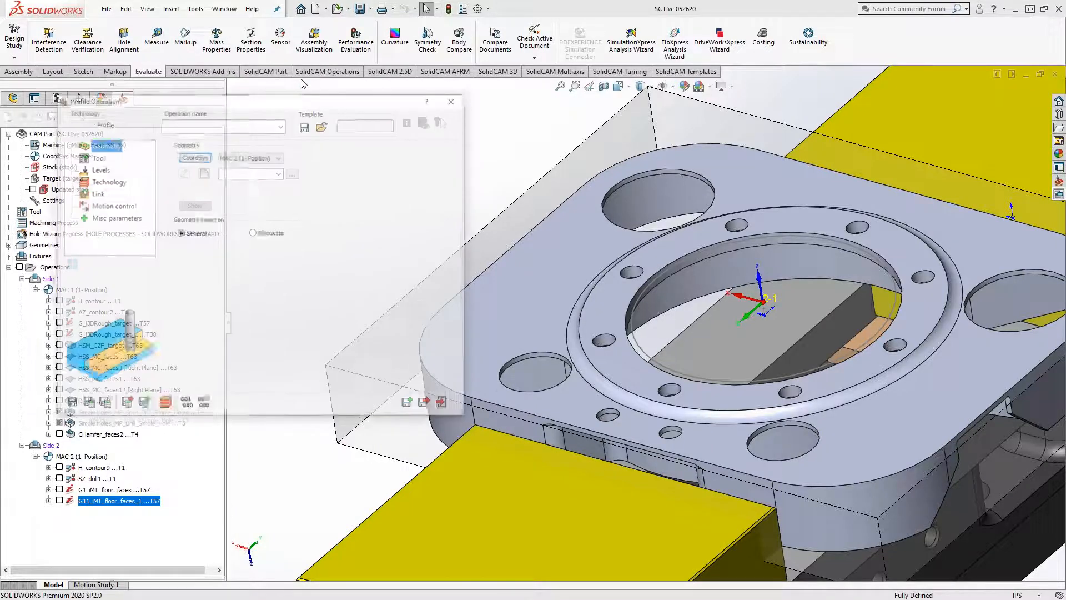
left_click(203, 174)
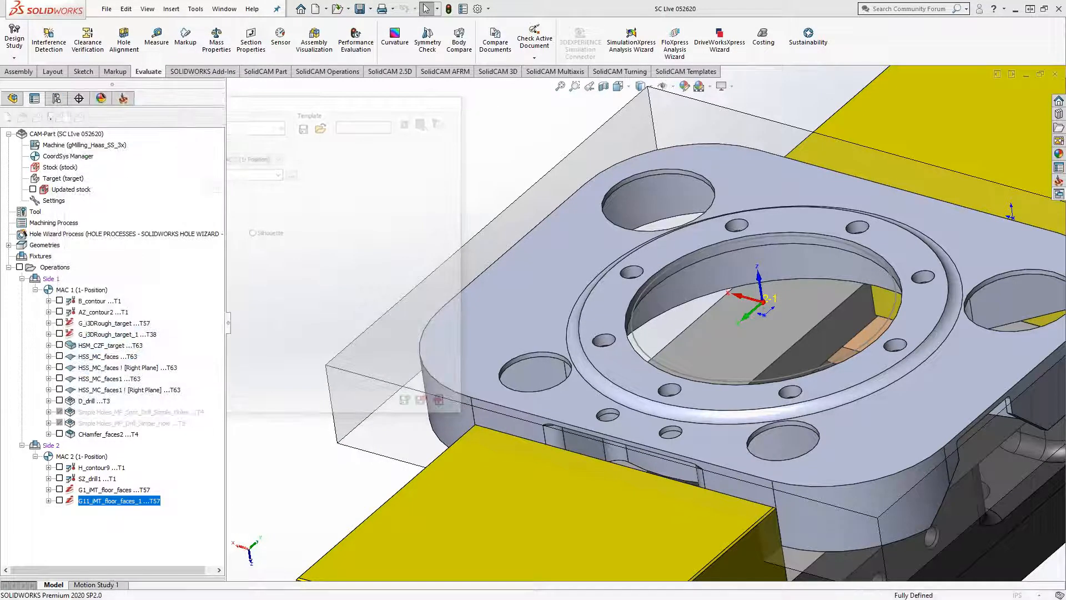
left_click(599, 393)
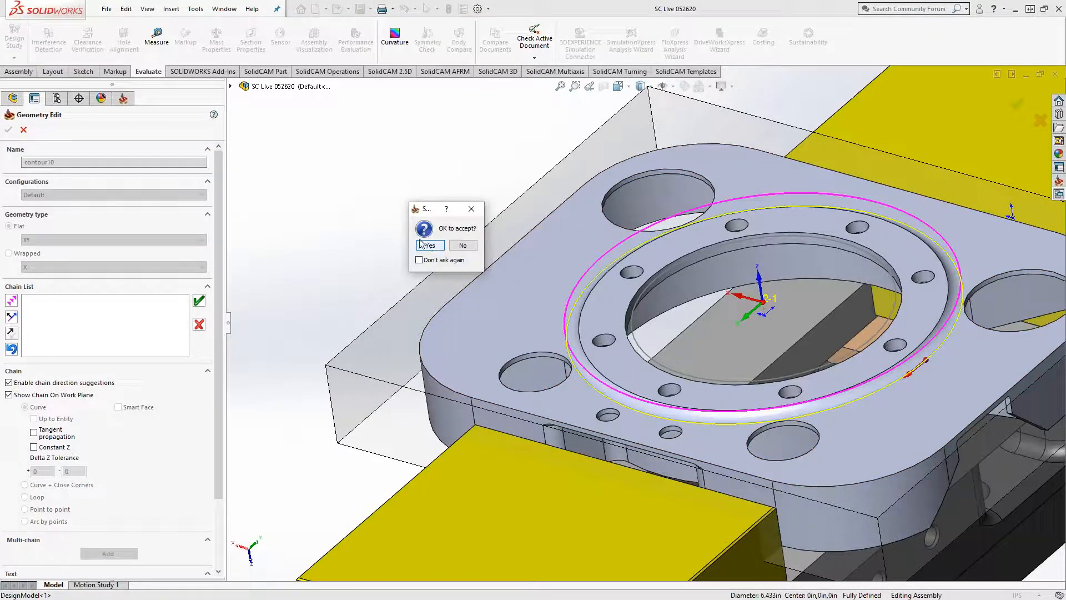
left_click(431, 246)
left_click(8, 129)
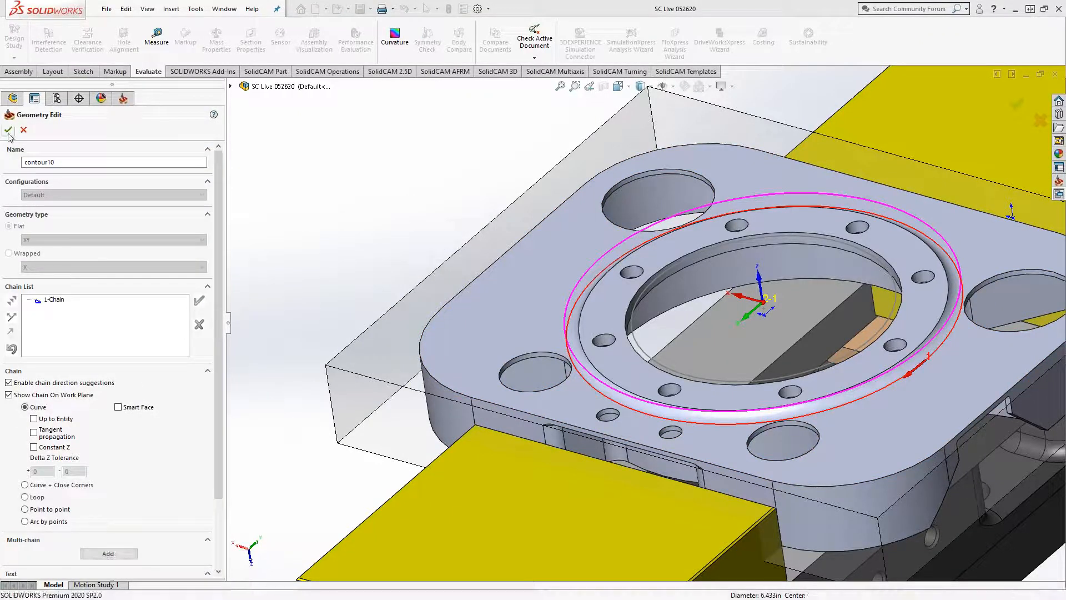
Step: Create a ball nose mill with 0.5 inch diameter and 0.5 inch arbor diameter and assign it to the profile operation
left_click(95, 156)
left_click(247, 317)
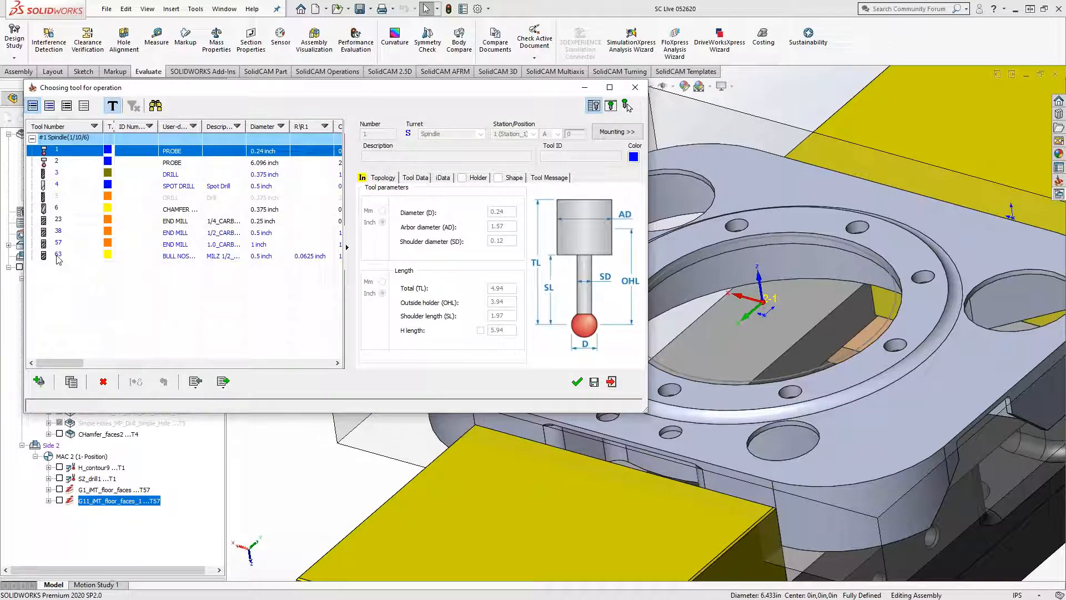
left_click(39, 381)
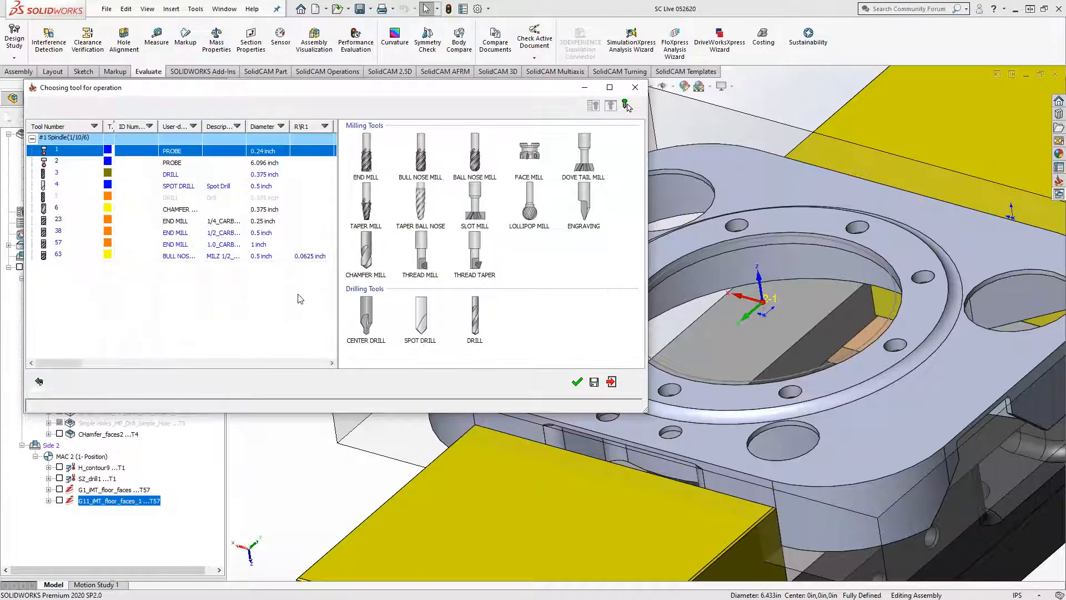
left_click(474, 161)
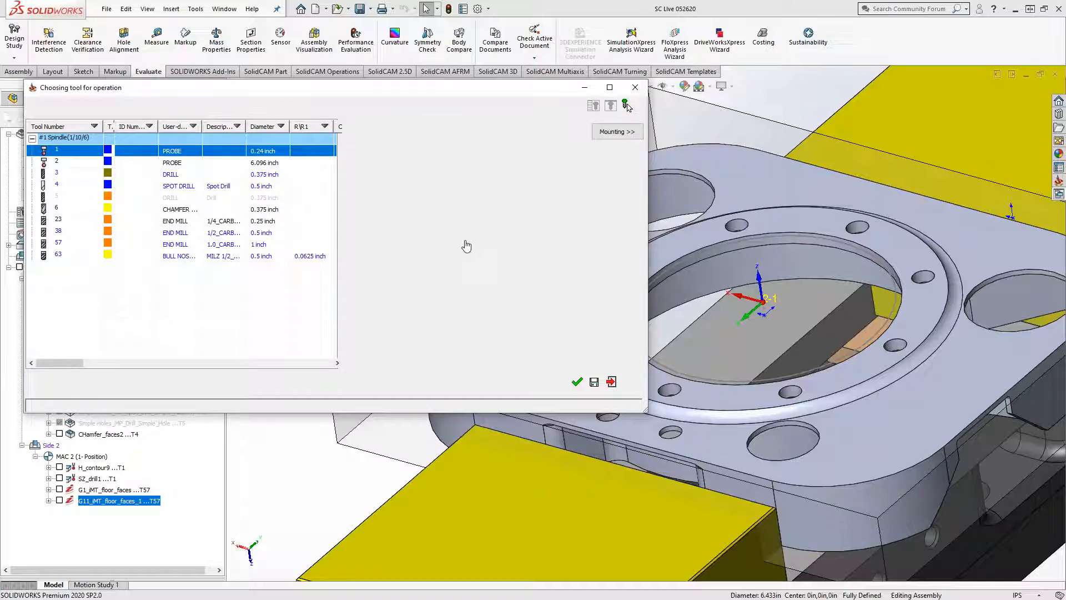
left_click_drag(507, 205, 468, 209)
type(".5")
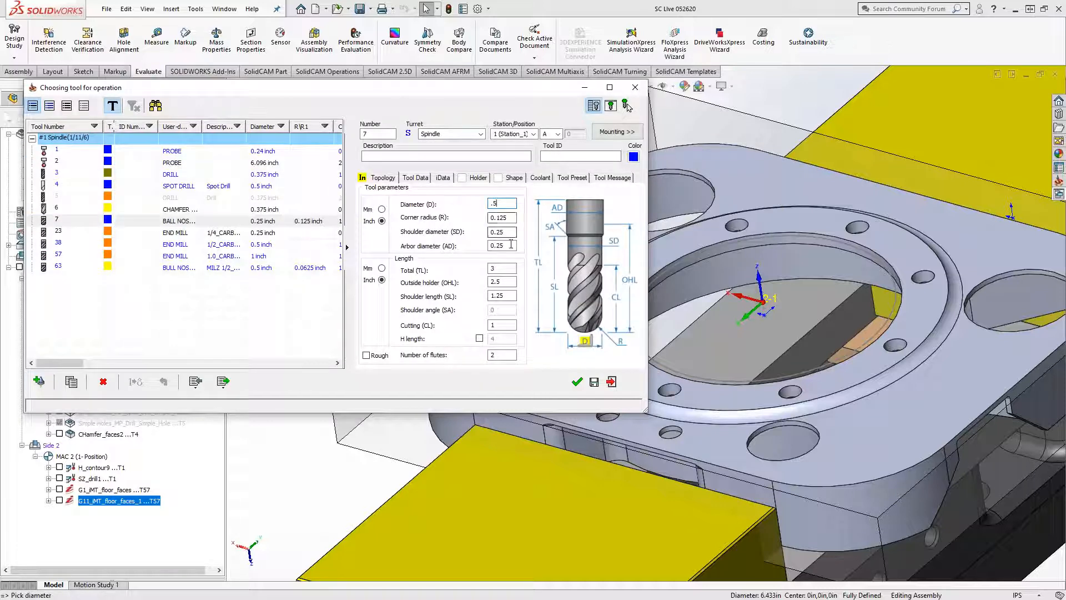
left_click(510, 244)
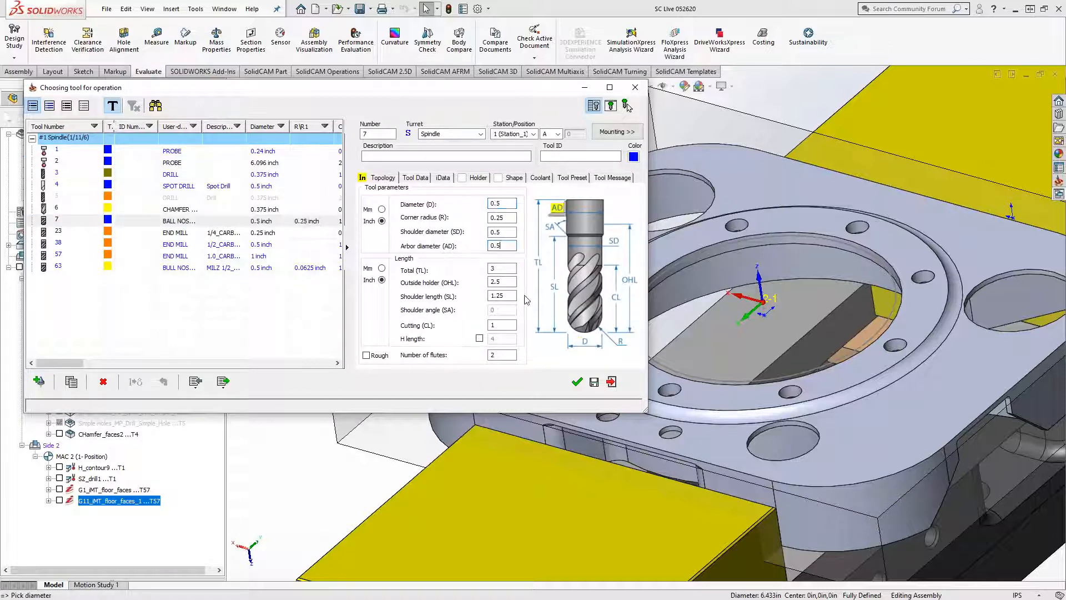
left_click(577, 382)
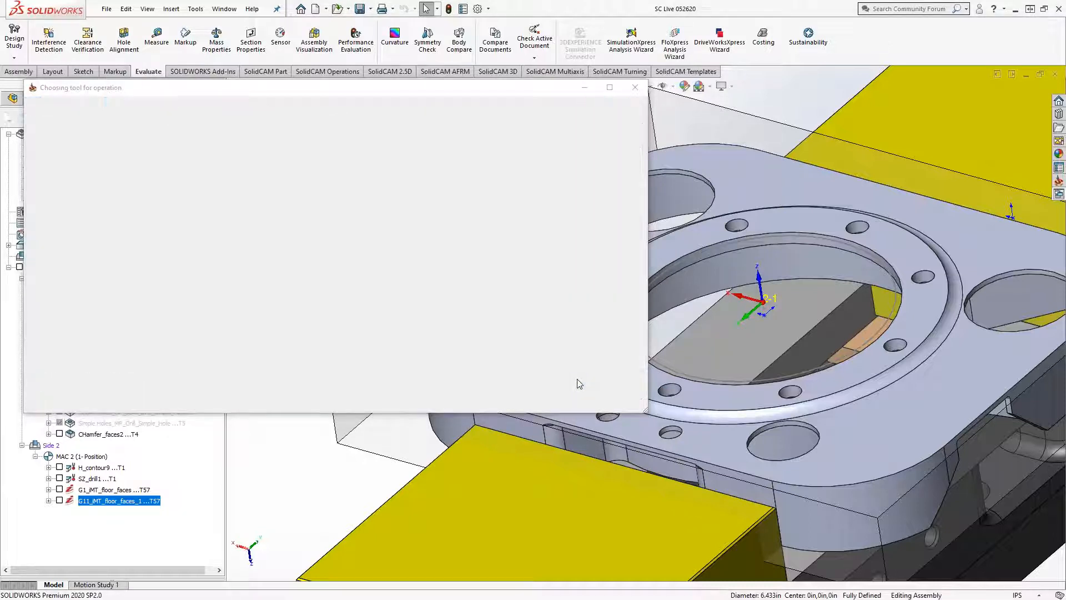
Step: Set the profile operation's upper level to -0.25 from the flat face around the ring and its profile depth to 0
left_click(99, 169)
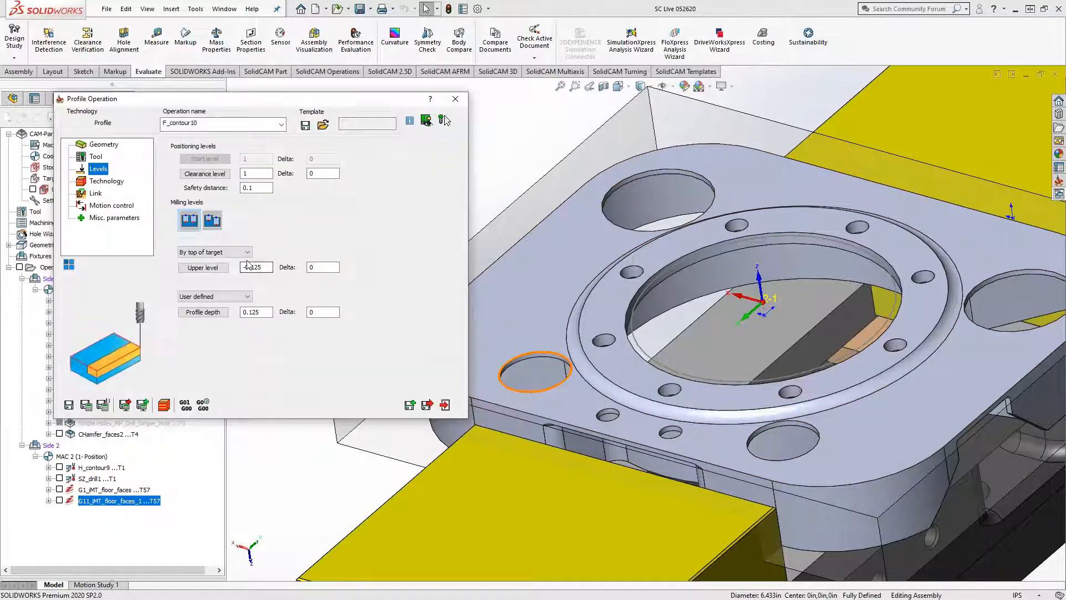
left_click(203, 267)
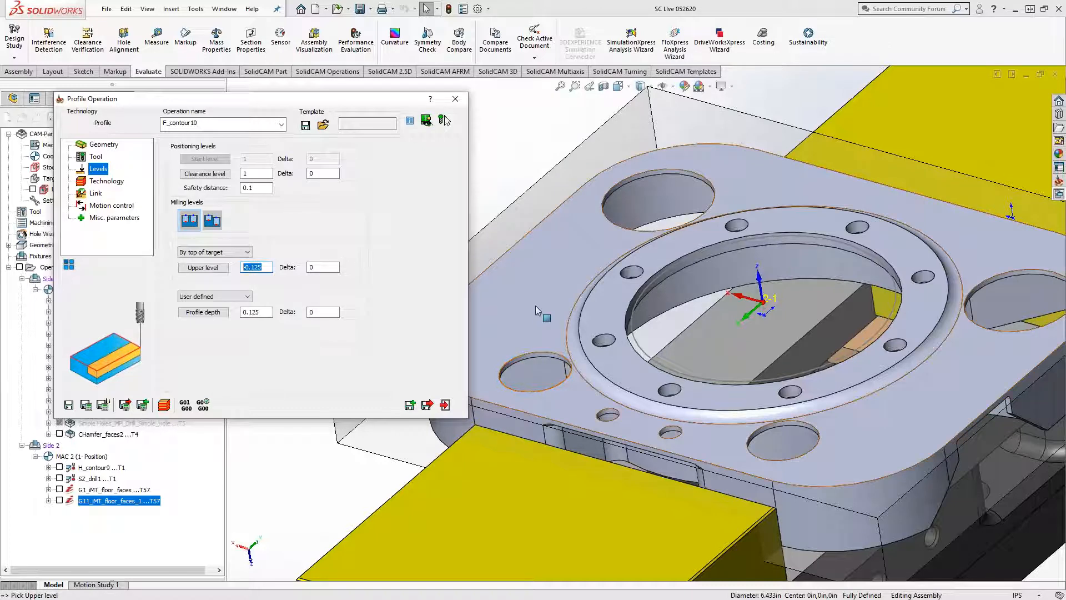
left_click(535, 305)
left_click(263, 315)
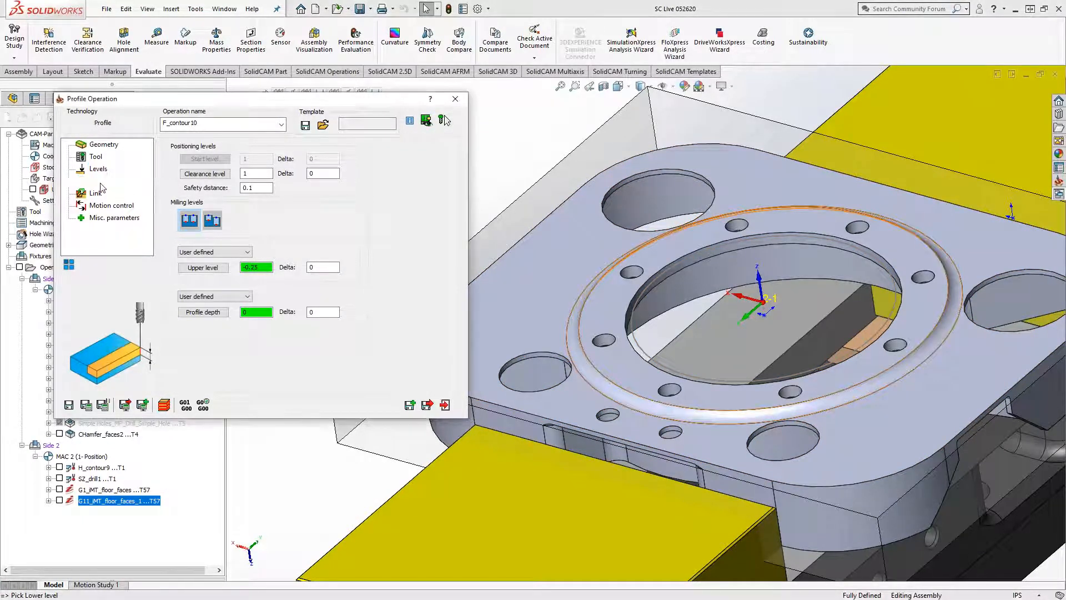
Step: Set the tool side to Left in the profile operation's technology settings
left_click(104, 183)
left_click(234, 183)
left_click(211, 210)
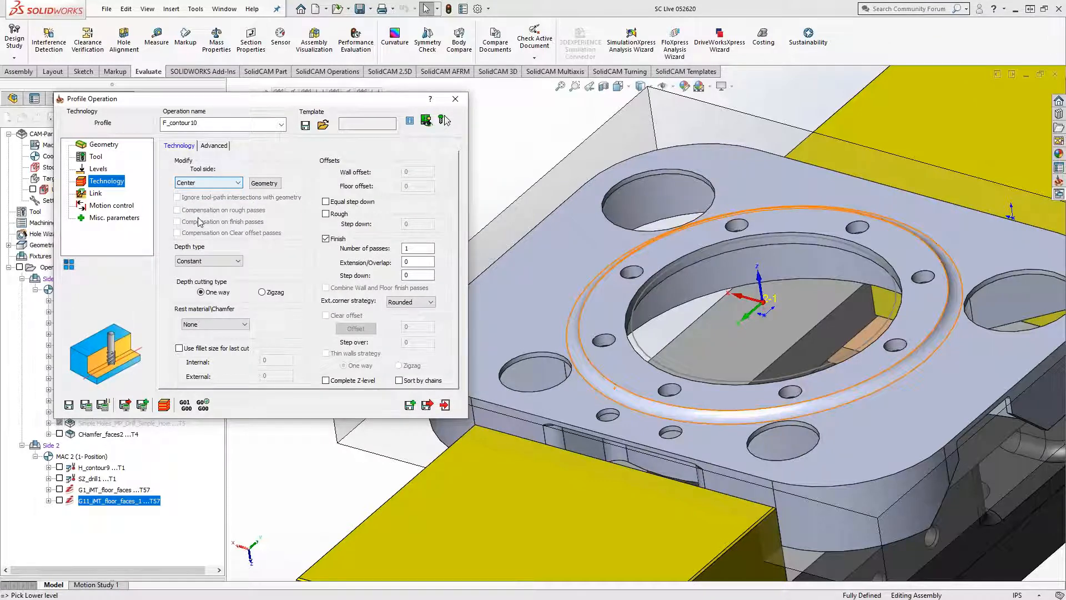
left_click(238, 183)
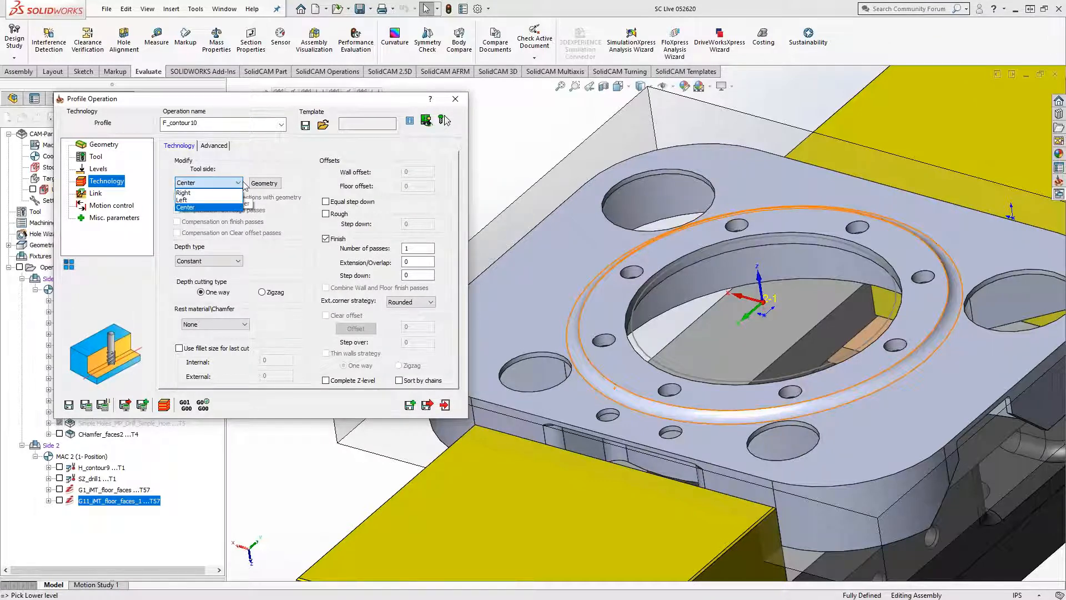
left_click(193, 200)
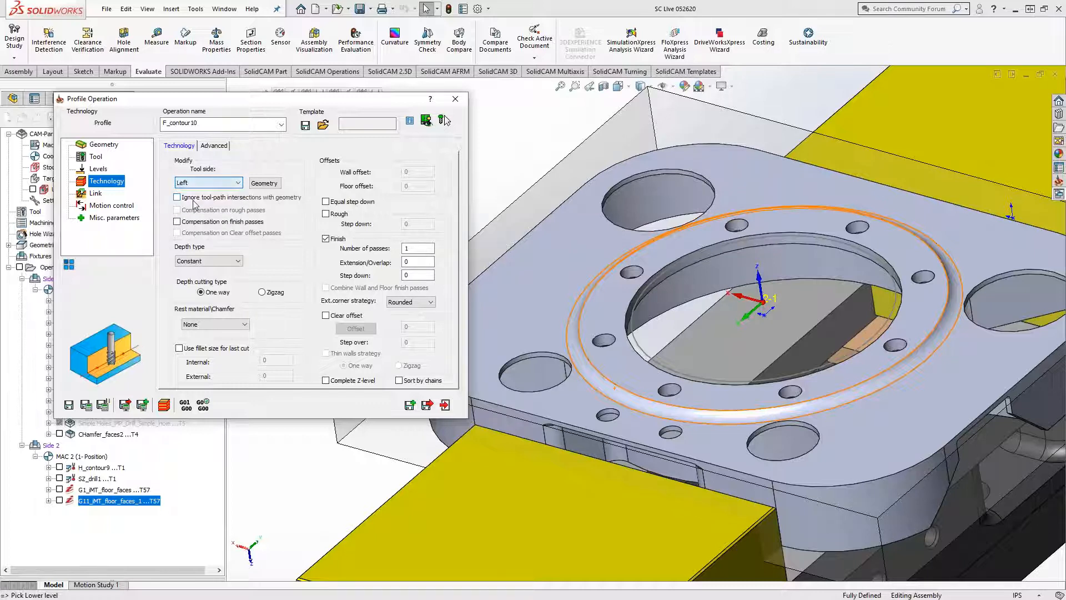
Step: Modify the profile geometry offset to -0.25, check the tool position against the ring fillet, and accept it
left_click(263, 183)
double_click(140, 424)
type(".25")
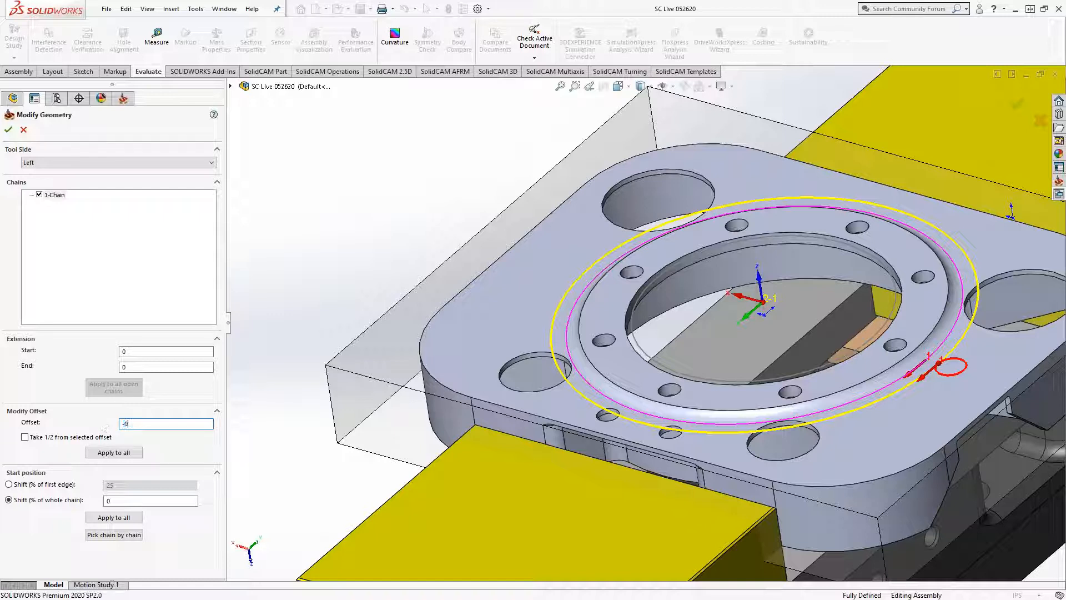
type("5")
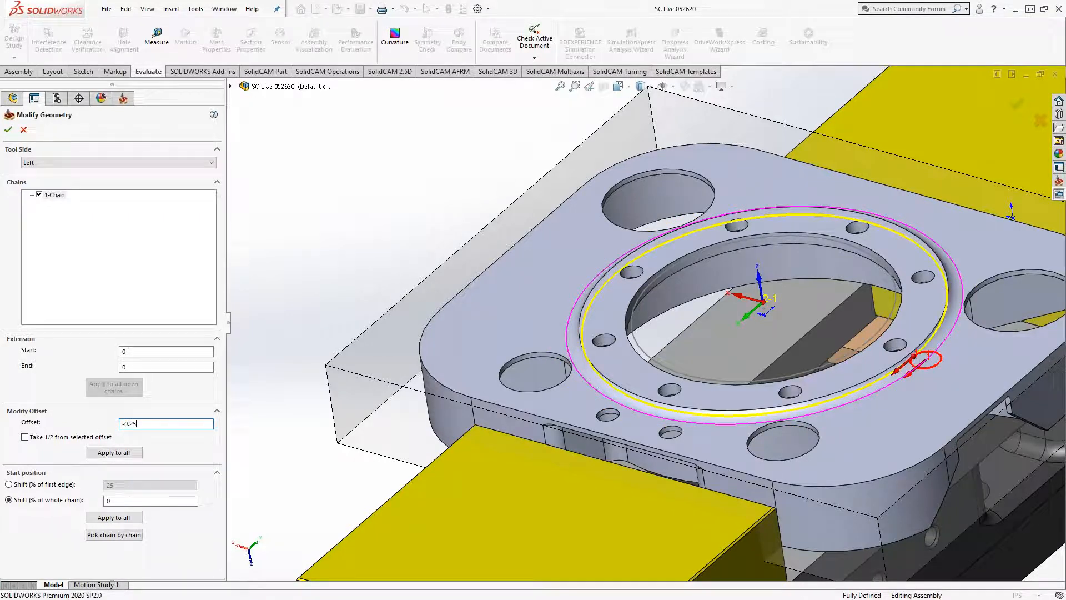
left_click(134, 367)
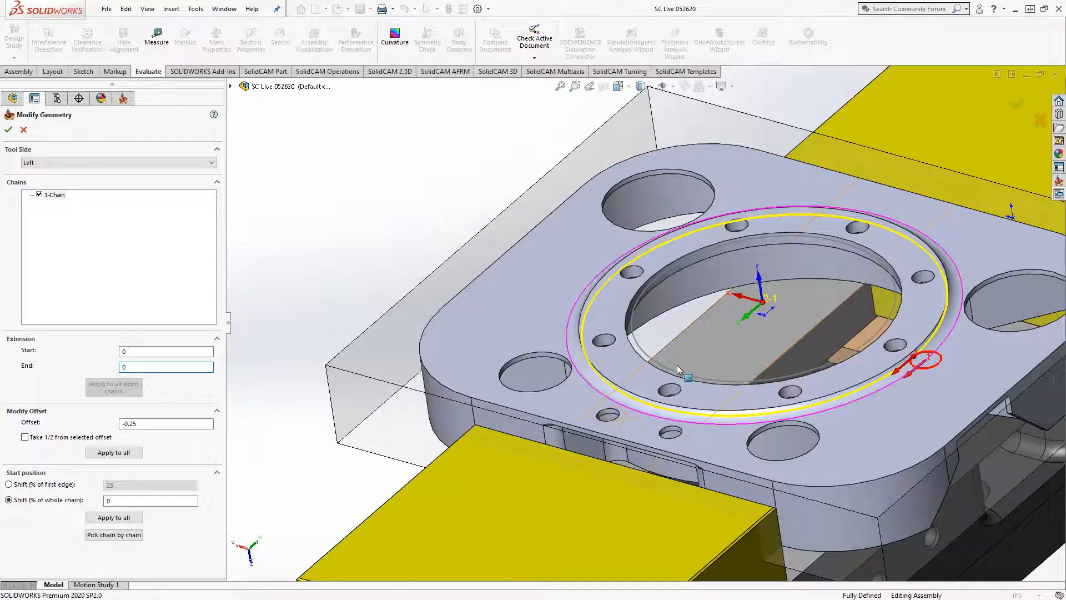
mouse_move(864, 411)
middle_mouse_down()
mouse_move(867, 389)
mouse_move(866, 399)
middle_mouse_up()
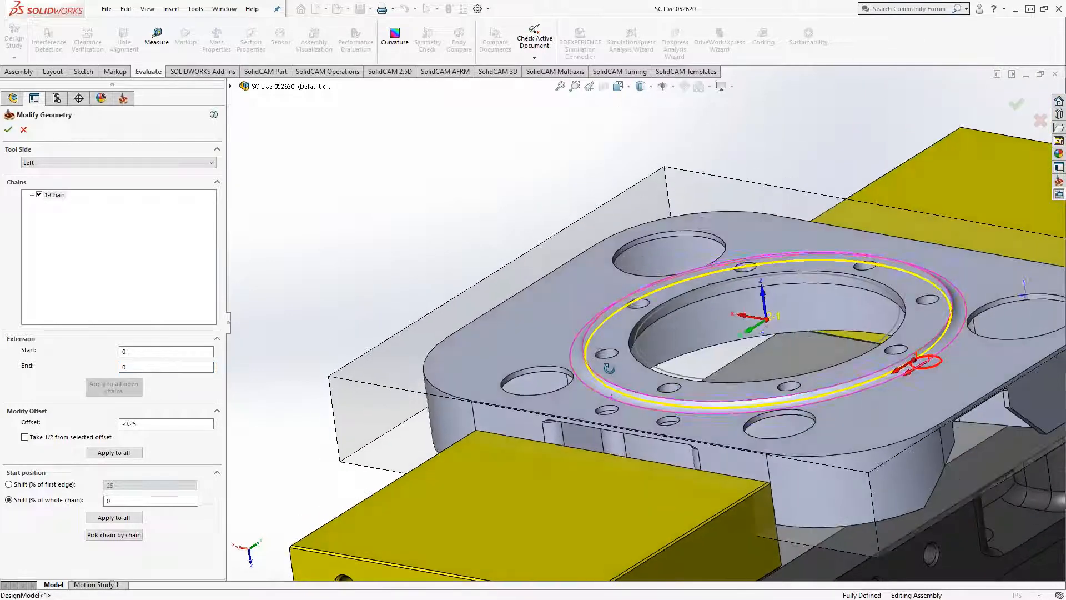
scroll(864, 398, "down", 6)
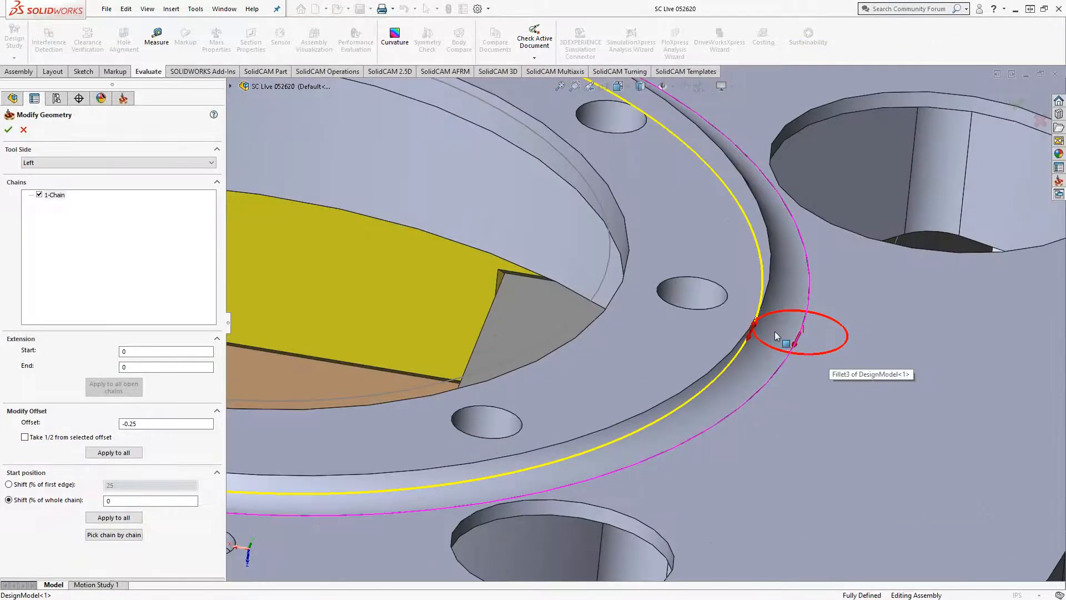
left_click(810, 304)
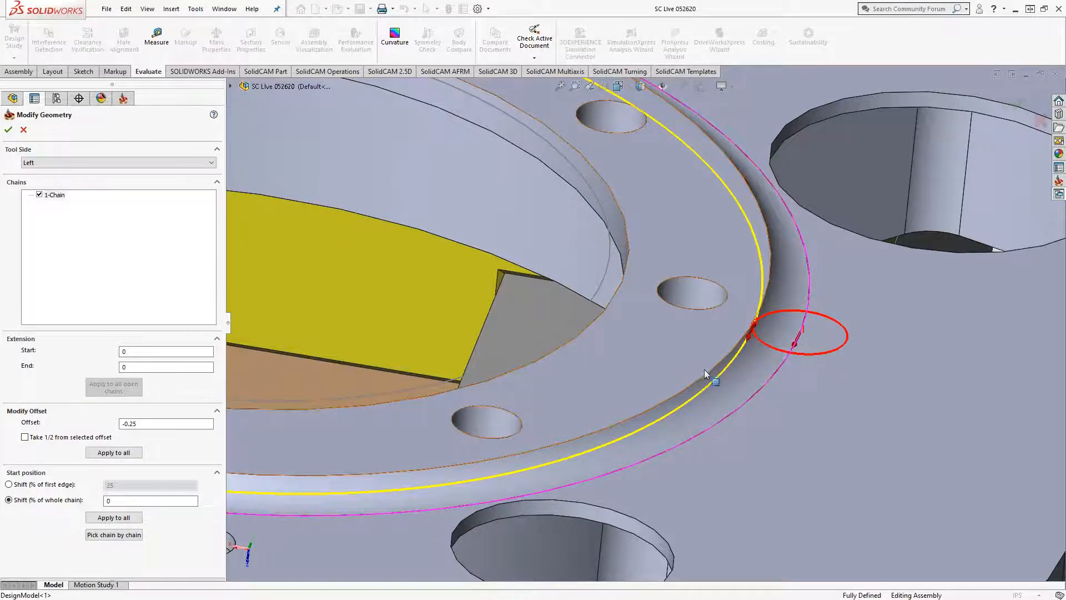
middle_click_drag(790, 368, 788, 333)
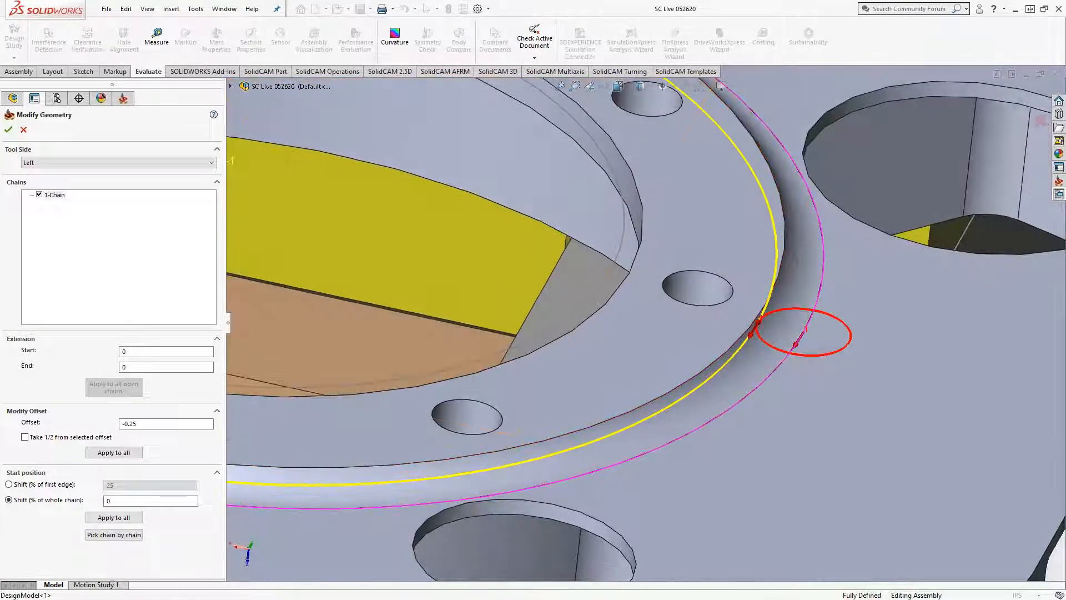
left_click(8, 129)
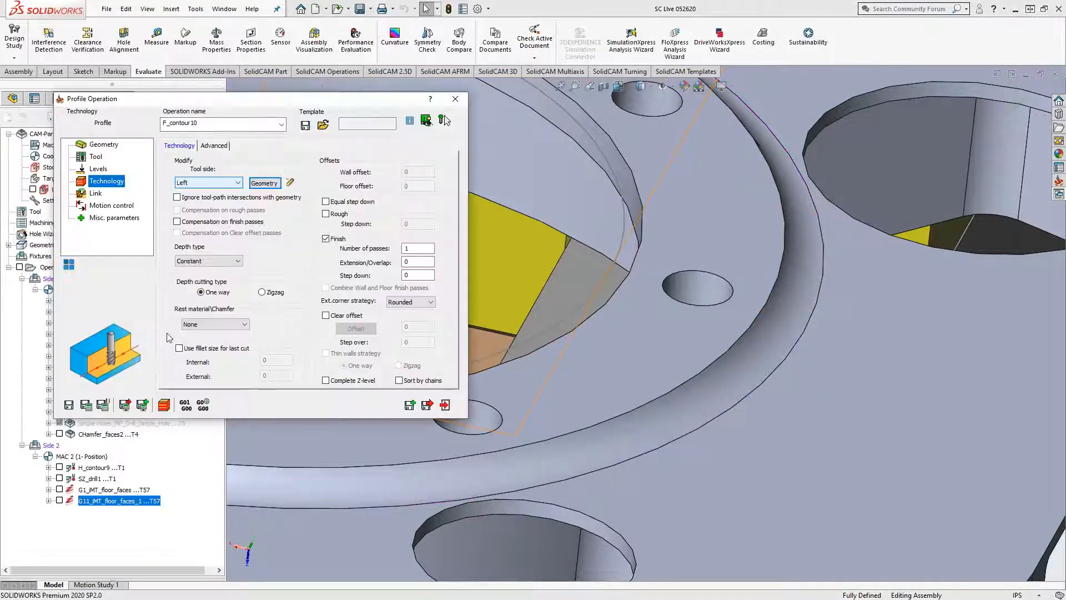
Step: Set the finish pass extension/overlap to .02 and the profile operation's lead-in to Normal
left_click_drag(416, 262, 363, 269)
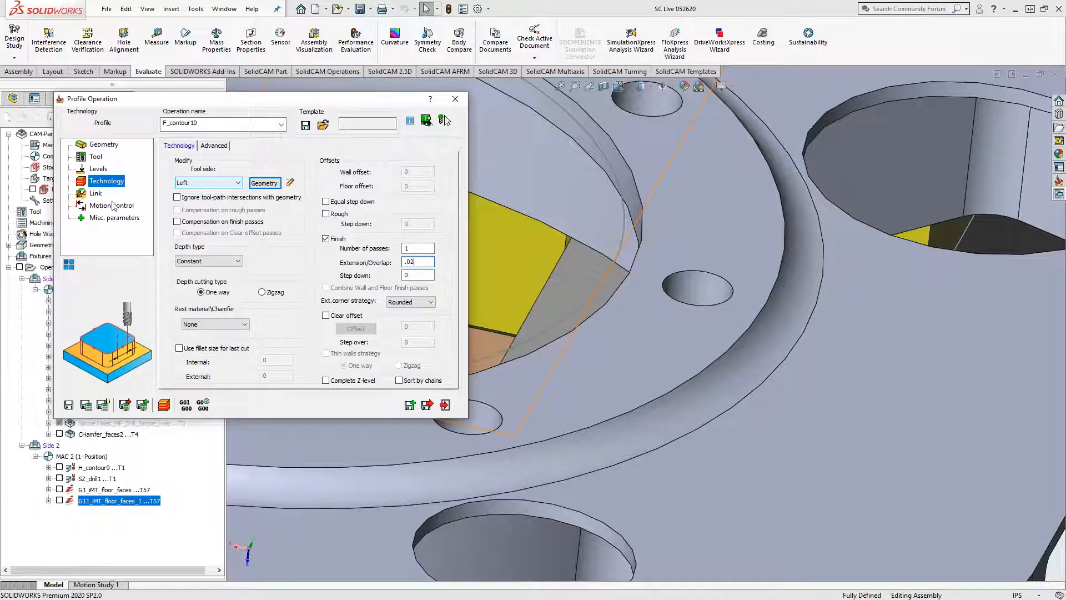
left_click(89, 193)
left_click(239, 236)
left_click(225, 250)
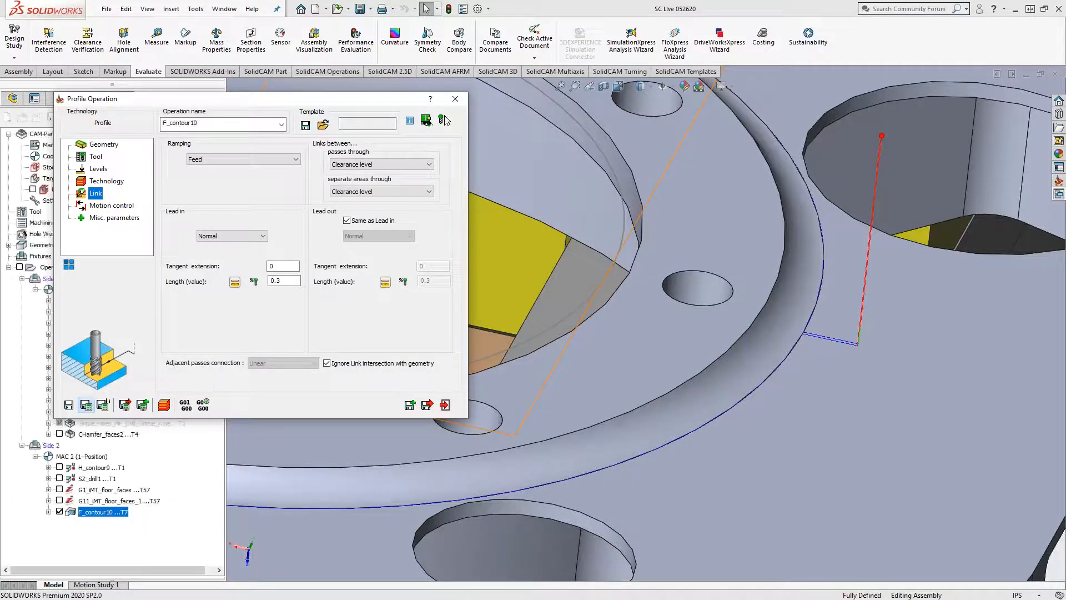
Step: Check the profile toolpath around the ring fillet, exit the profile operation, and hide its toolpath
scroll(759, 391, "up", 6)
middle_click_drag(700, 360, 620, 379)
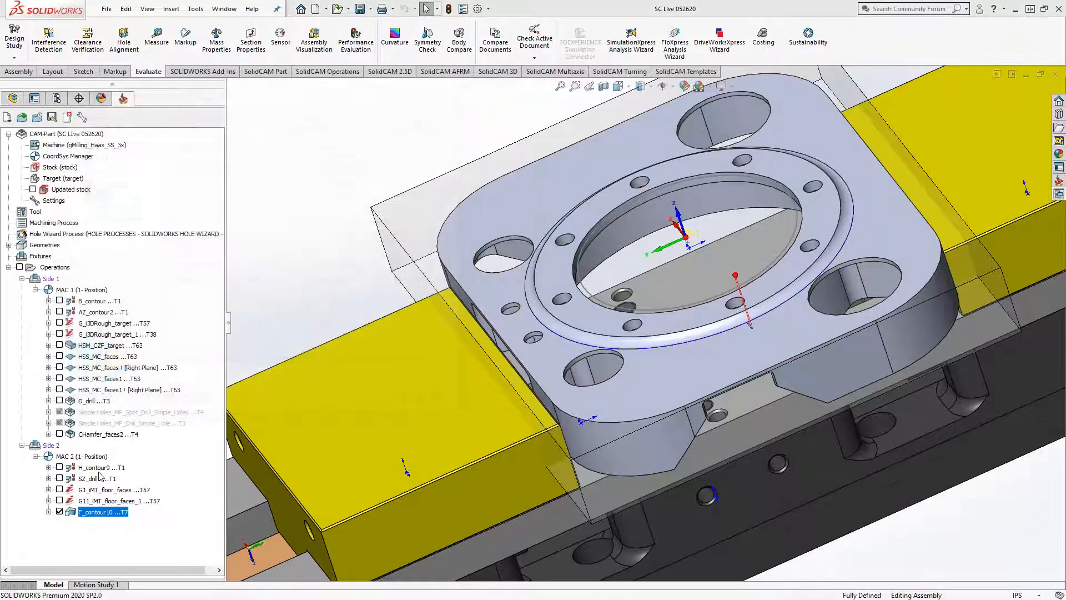
left_click(60, 512)
Step: Add a Chamfer Recognition operation after F_contour10, using the part's solid body as geometry and 3D Model protection enabled
right_click(95, 516)
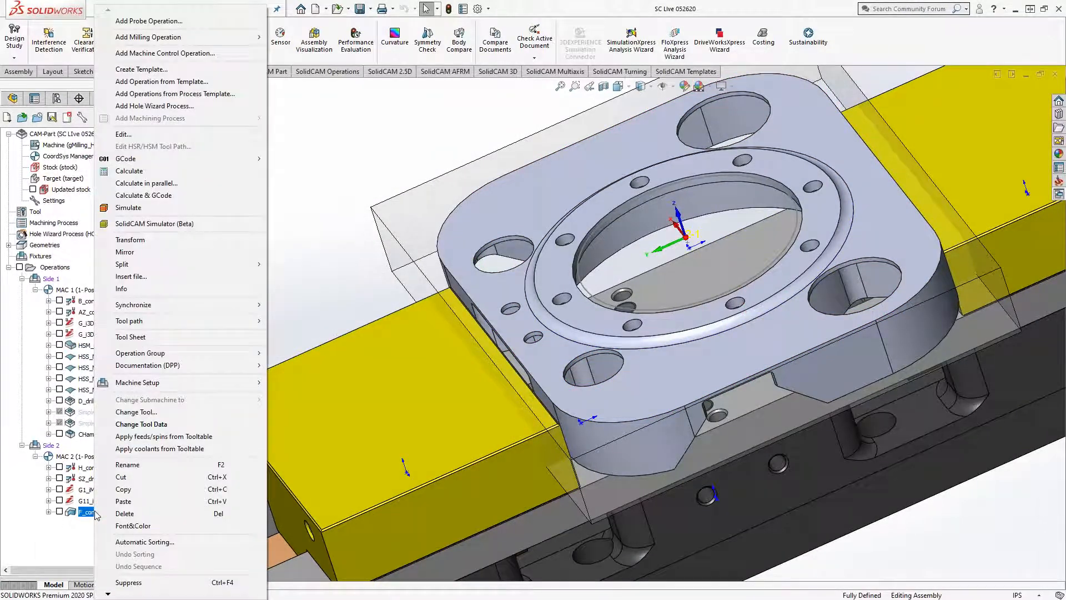
mouse_move(203, 41)
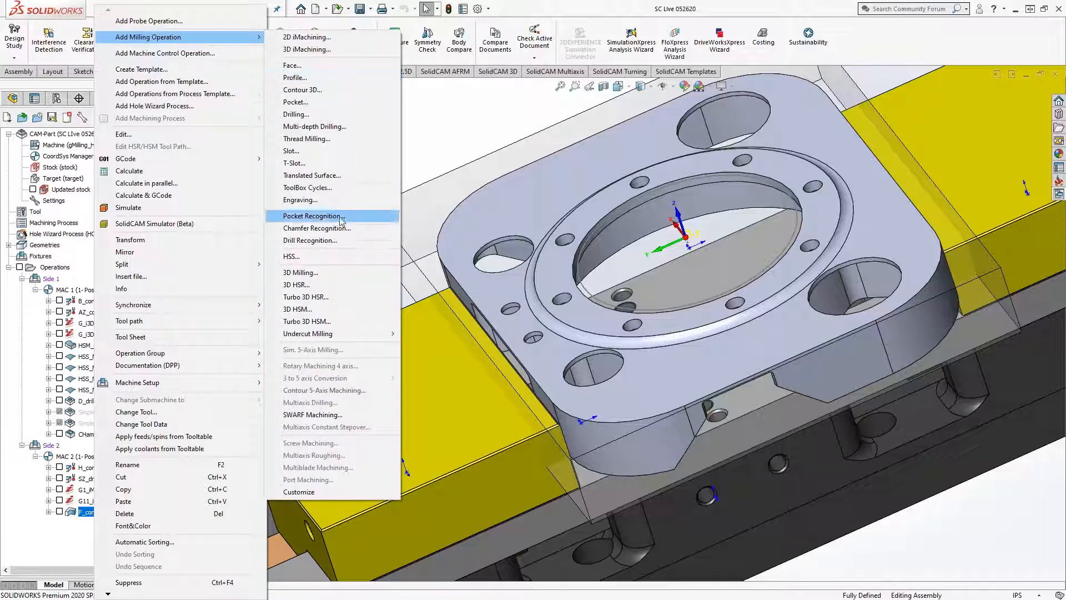
left_click(314, 228)
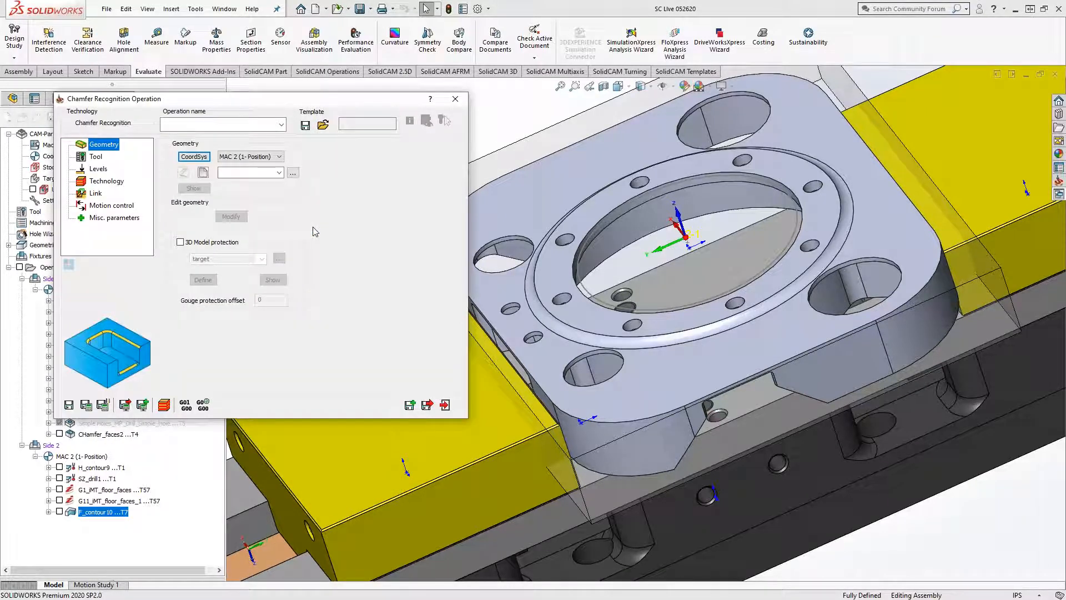
left_click(203, 173)
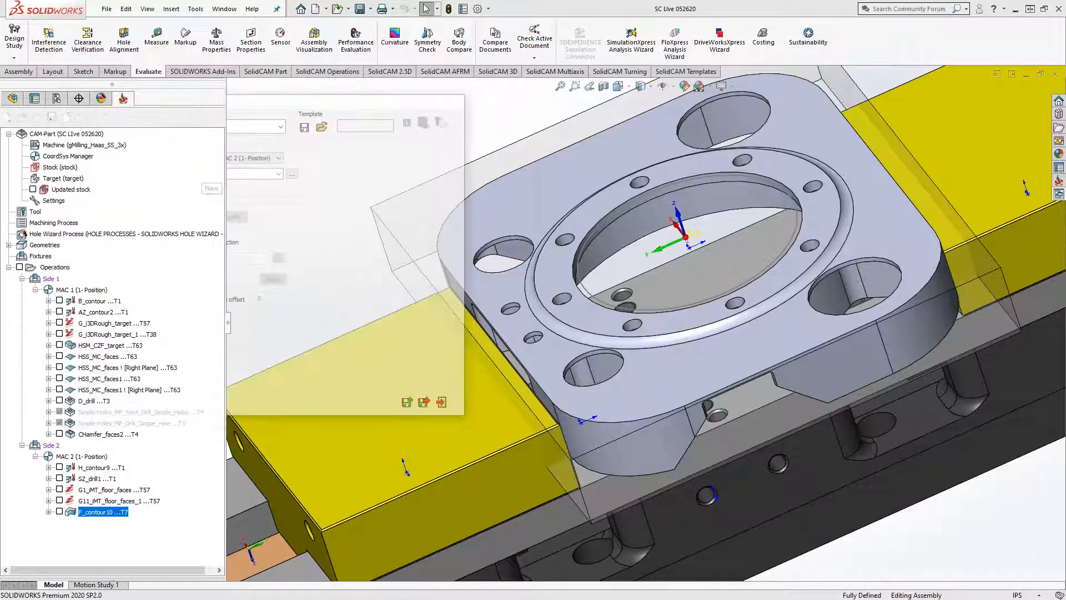
left_click(491, 224)
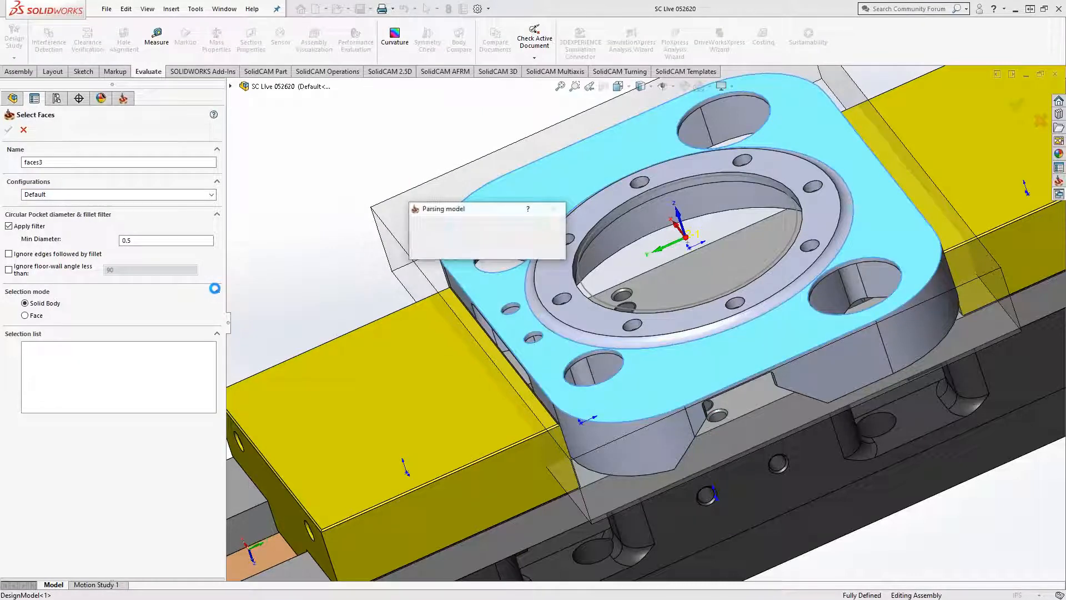
left_click(8, 130)
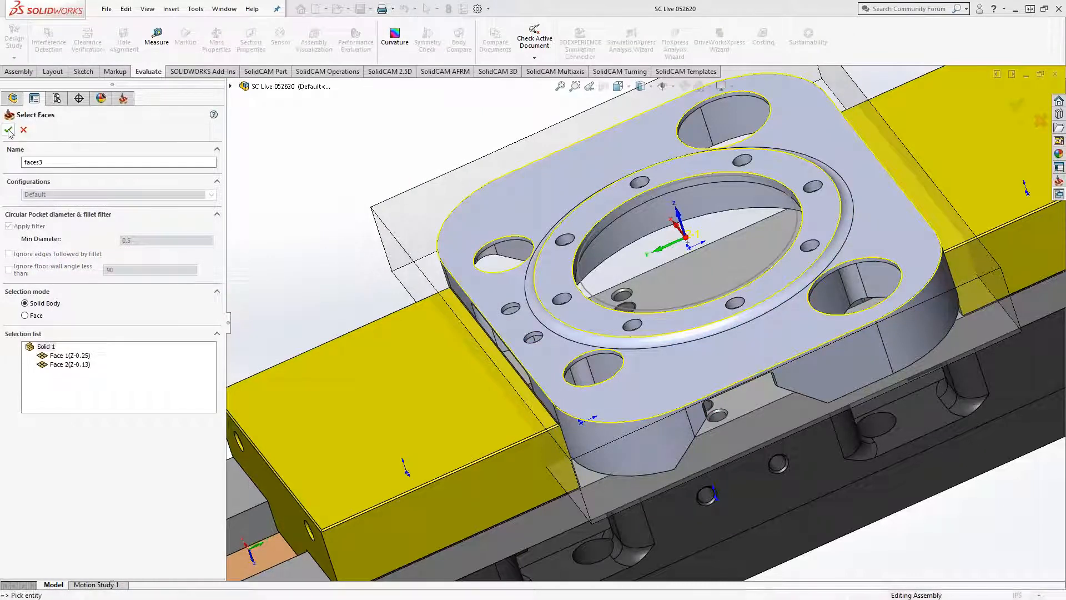
left_click(181, 243)
Step: Assign tool 4, the 0.5 inch spot drill, to the Side 2 chamfer operation
left_click(95, 157)
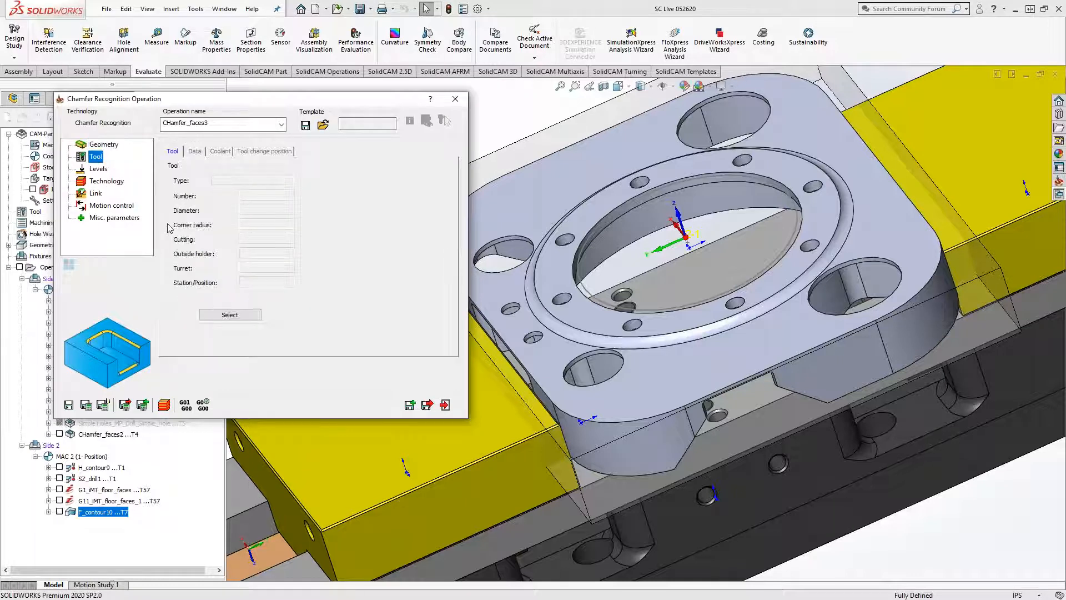
left_click(230, 315)
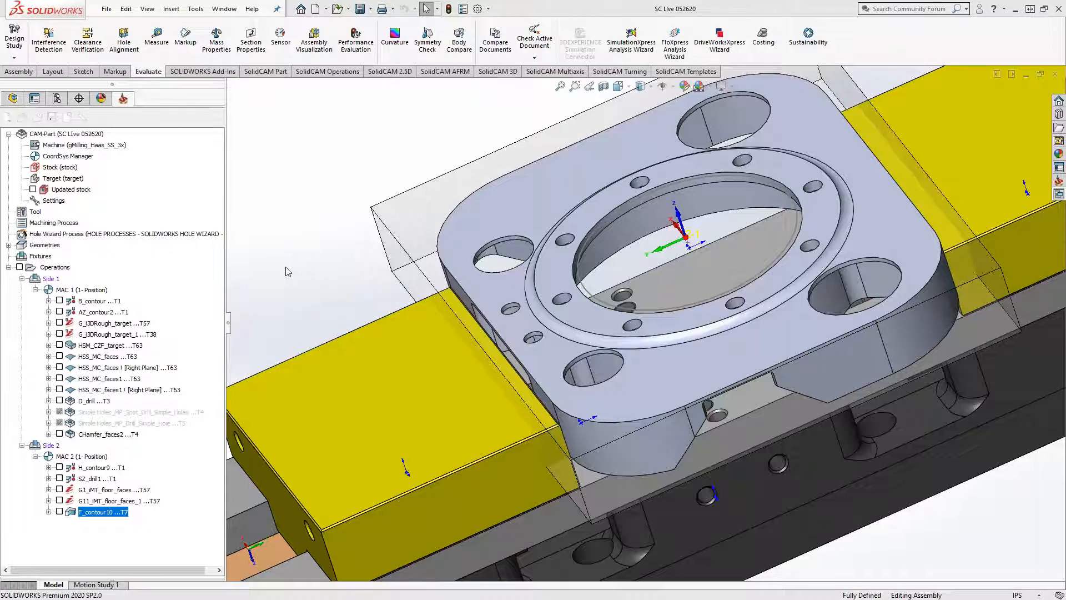
left_click(64, 185)
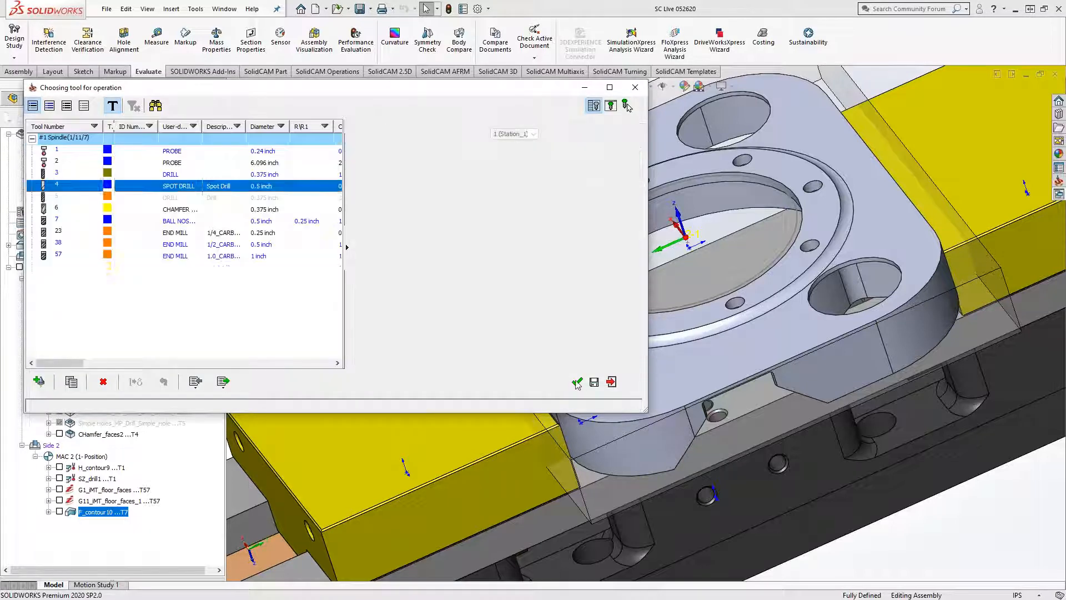
left_click(578, 382)
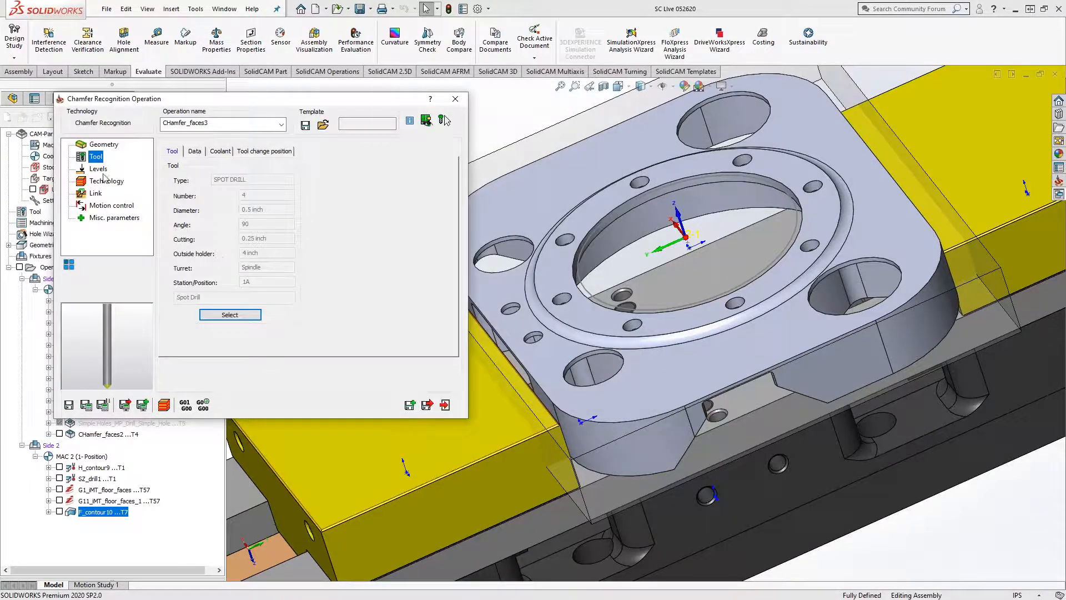
Step: Check the chamfer operation's levels and set its cutting diameter to .3
left_click(98, 168)
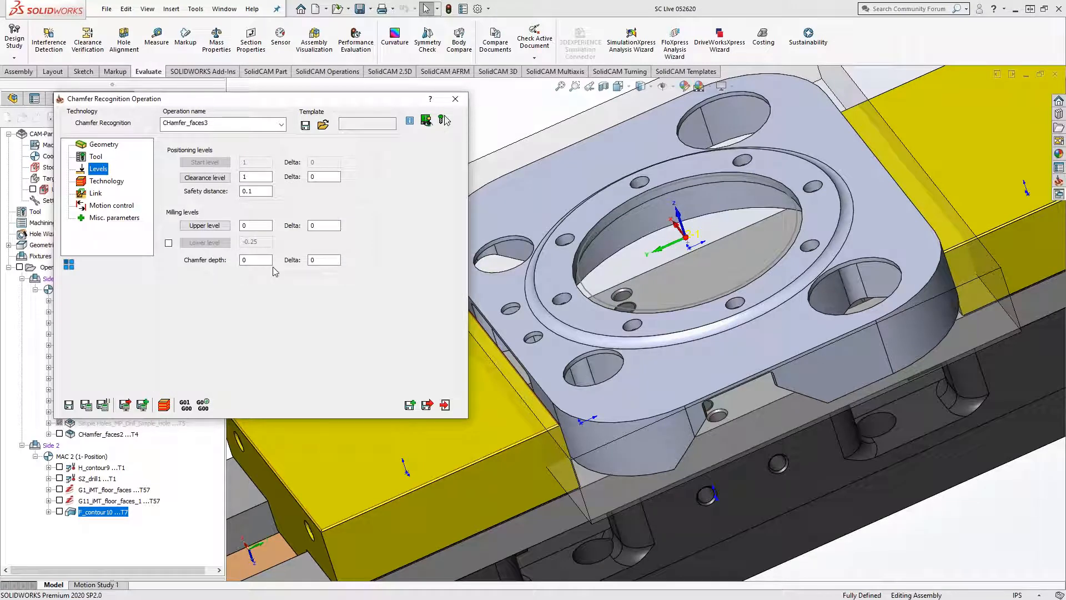
left_click(105, 181)
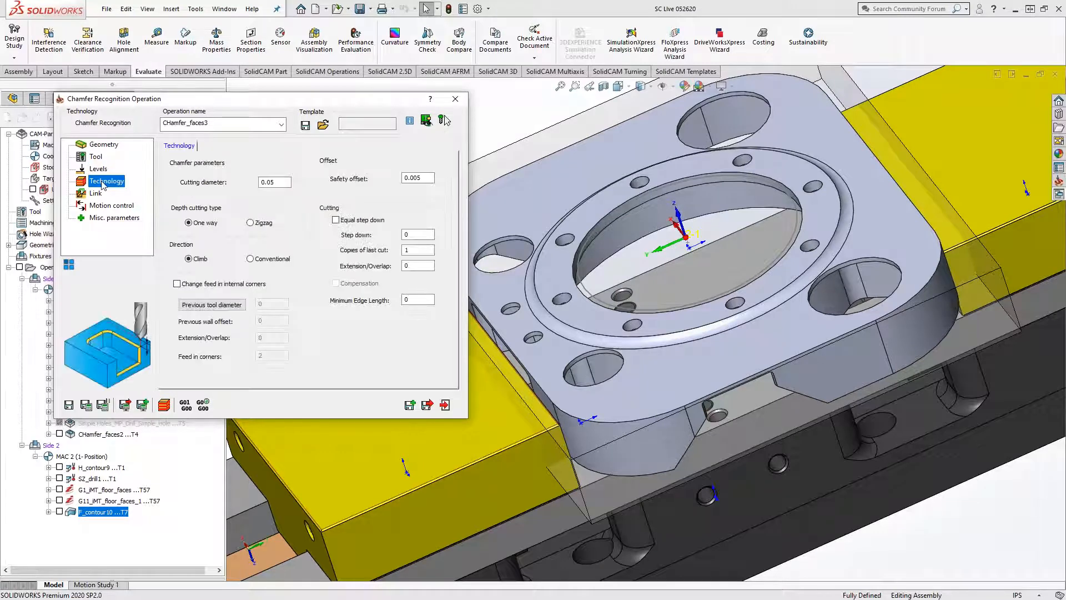
double_click(274, 183)
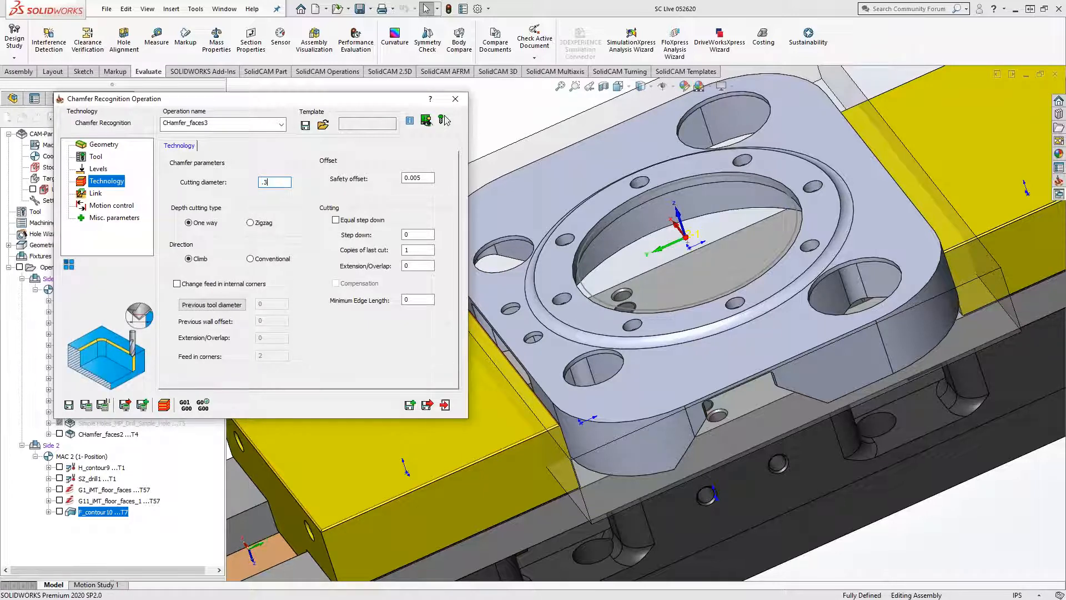
Step: Set the chamfer lead-in to Normal with a length of .02, match the lead-out, and calculate and close the operation
left_click(97, 193)
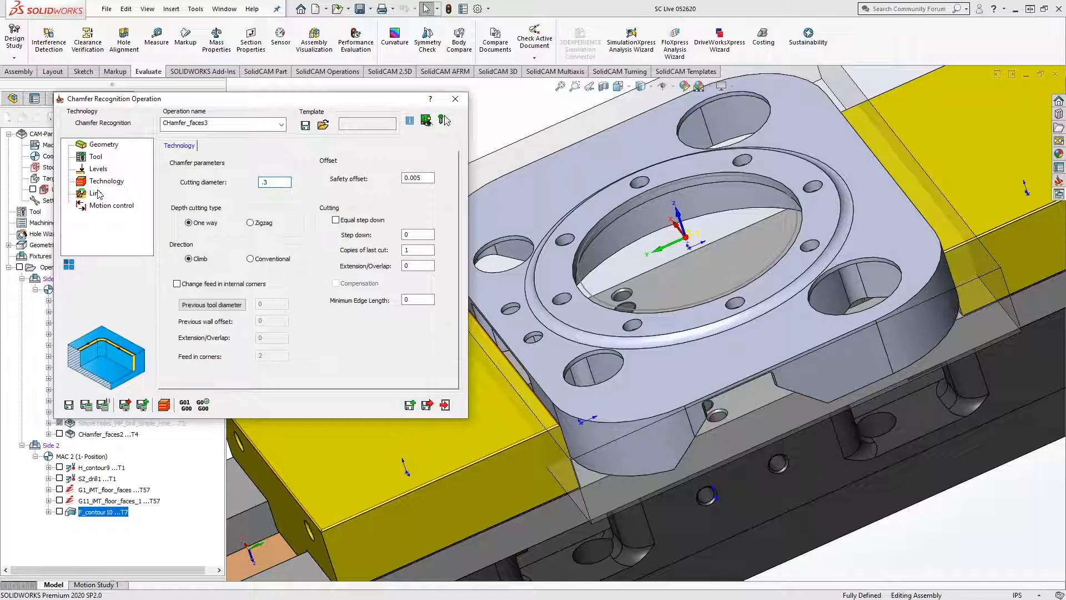
left_click(258, 249)
left_click(259, 260)
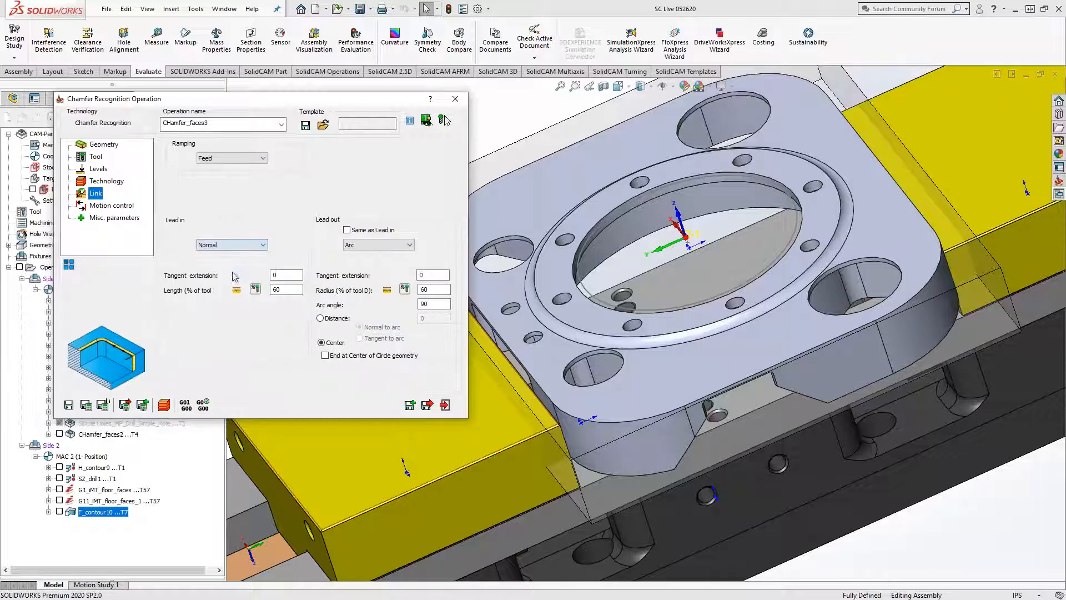
left_click(347, 229)
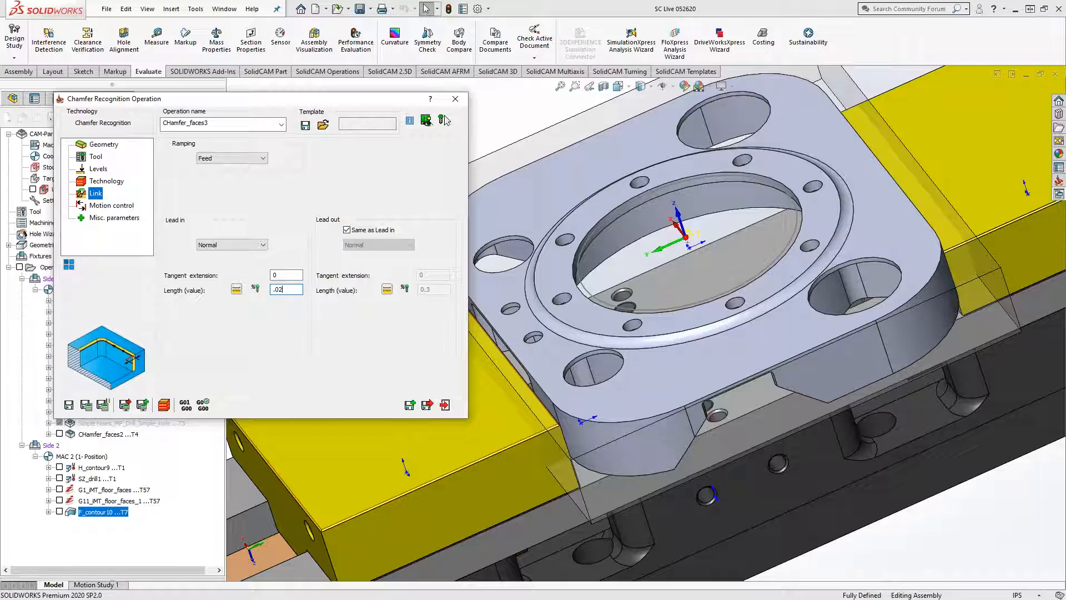
left_click(86, 405)
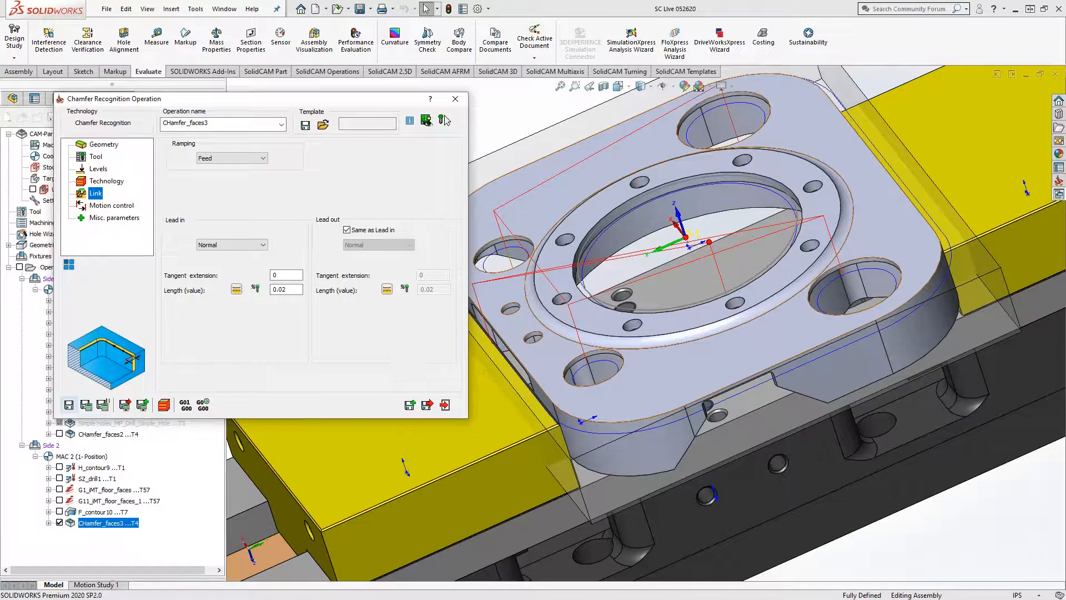
middle_click_drag(600, 233, 619, 412)
left_click(445, 405)
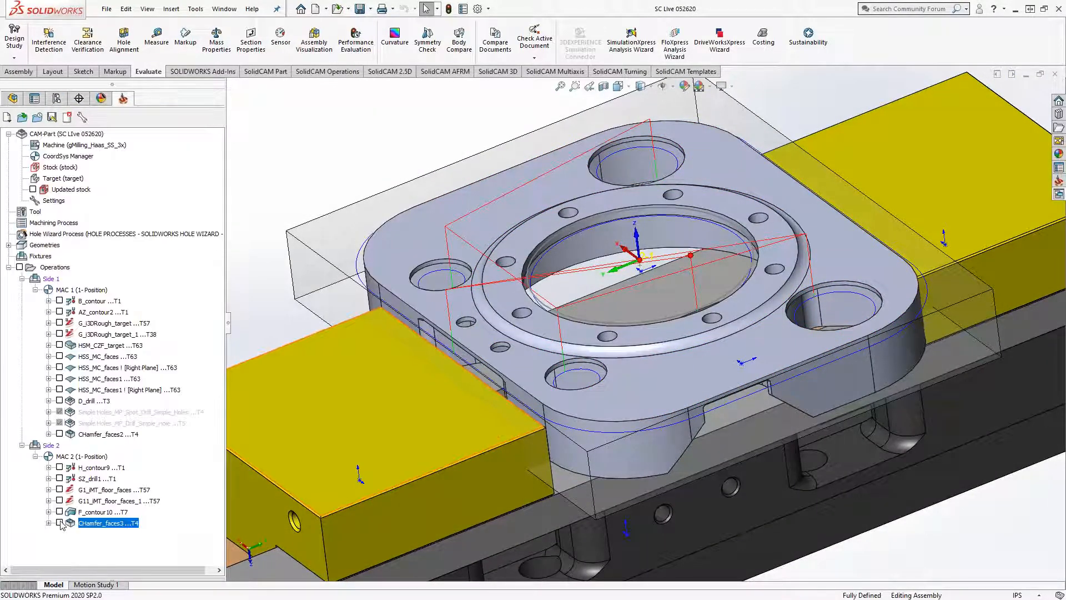
Step: Simulate all operations in SolidVerify through the Side 1 roughing, stop the playback, and exit the simulation
scroll(307, 320, "up", 5)
right_click(62, 269)
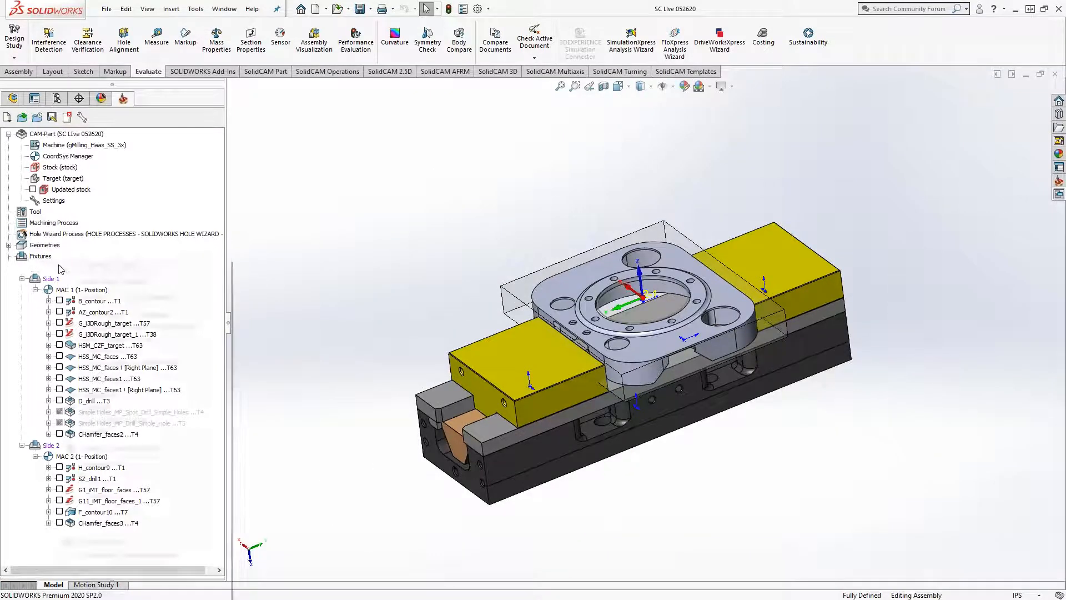
left_click(123, 433)
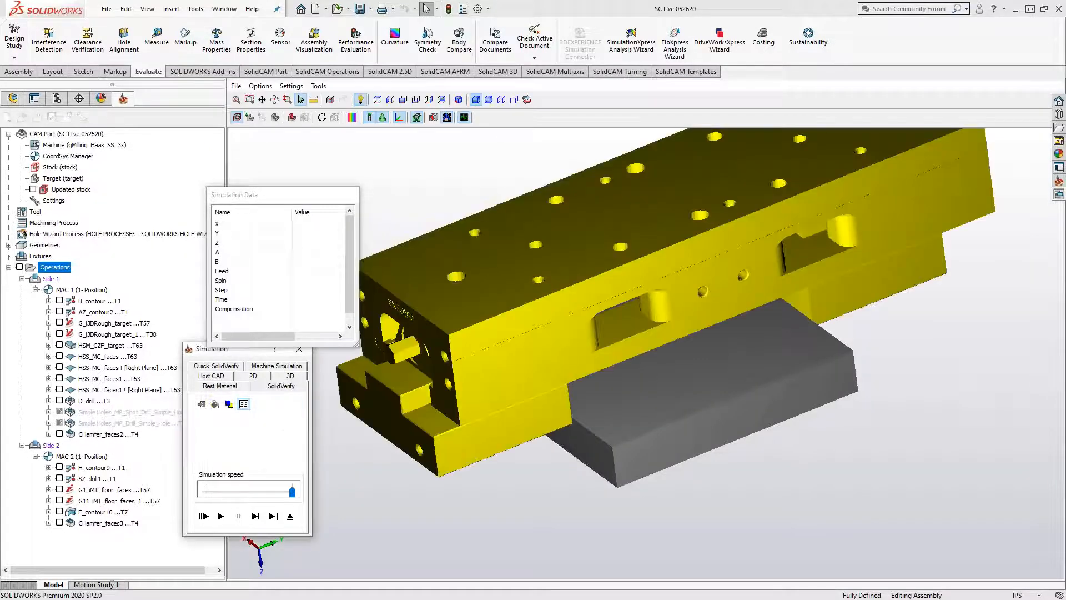
middle_click_drag(660, 393, 687, 381)
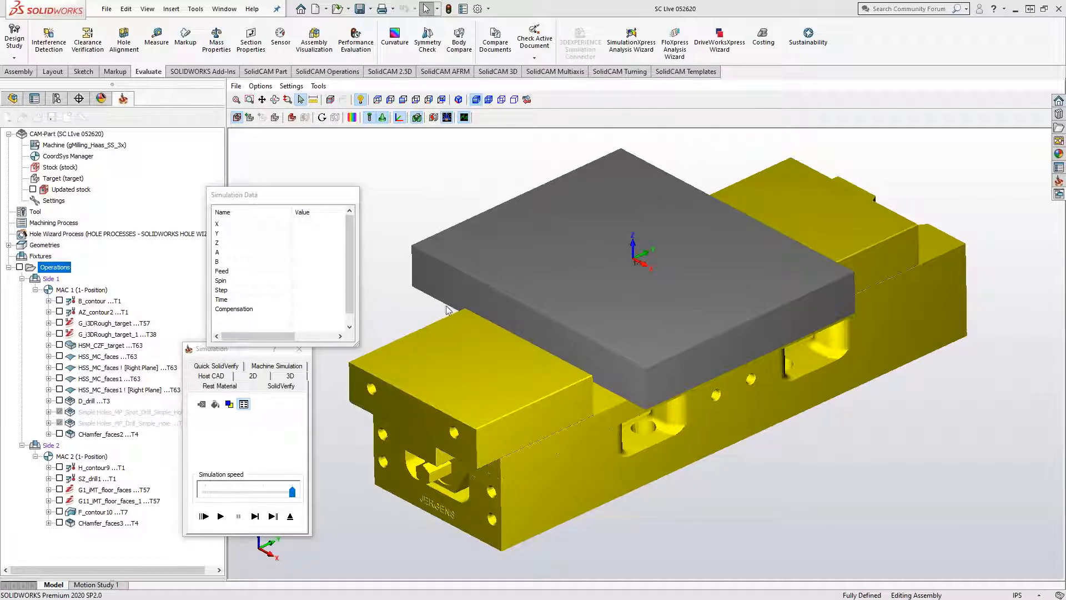
left_click(221, 516)
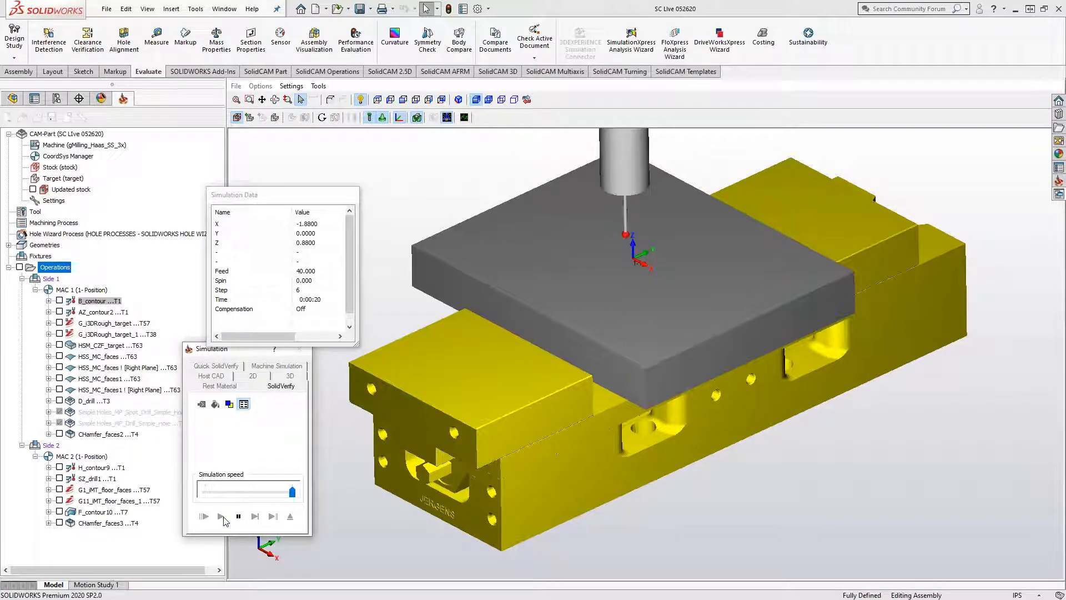
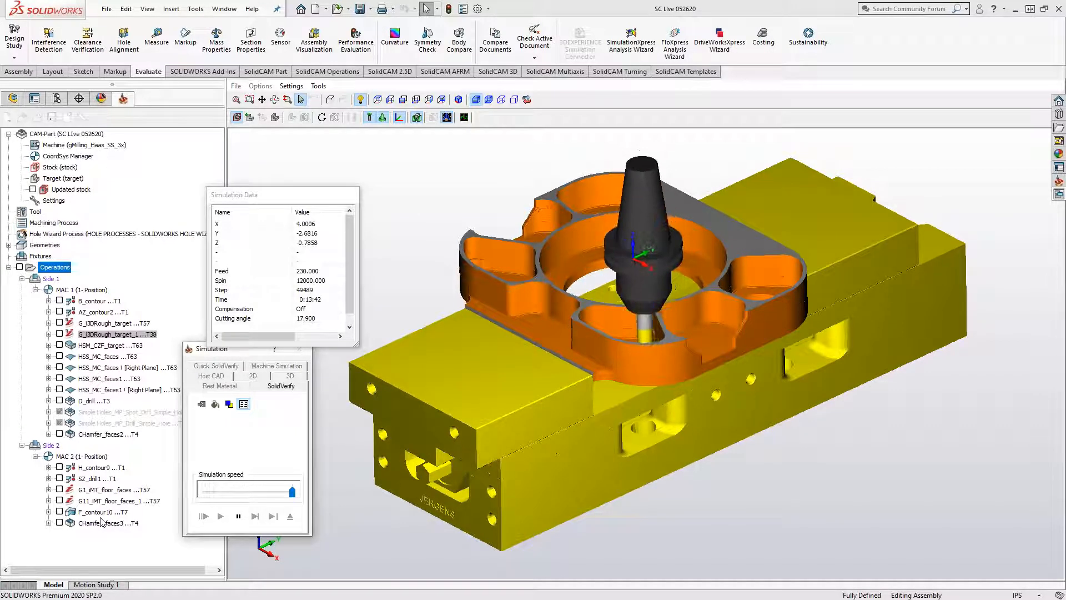
left_click(239, 516)
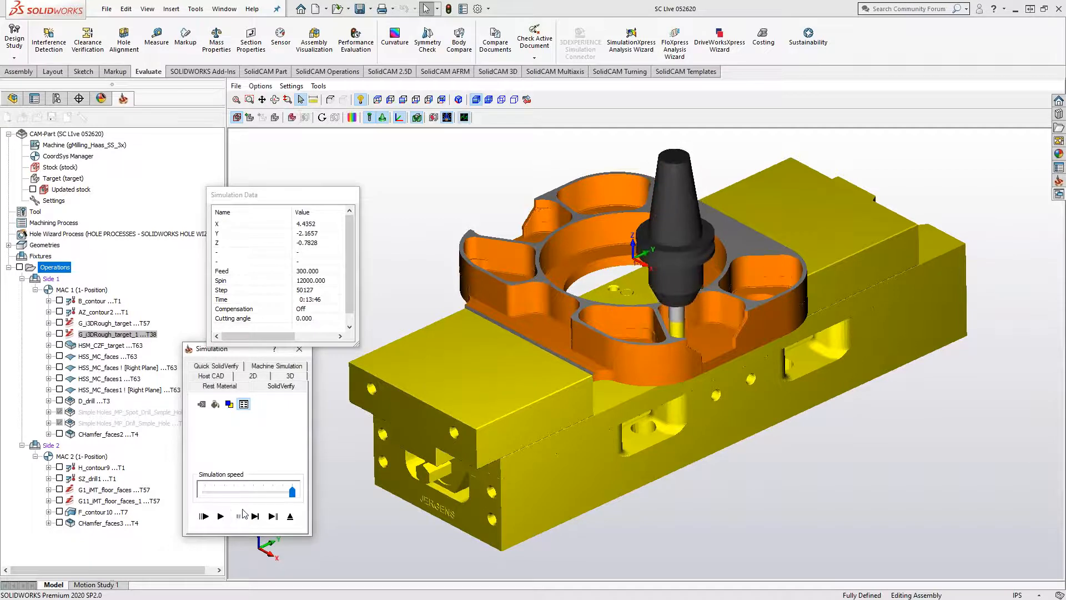
left_click(291, 519)
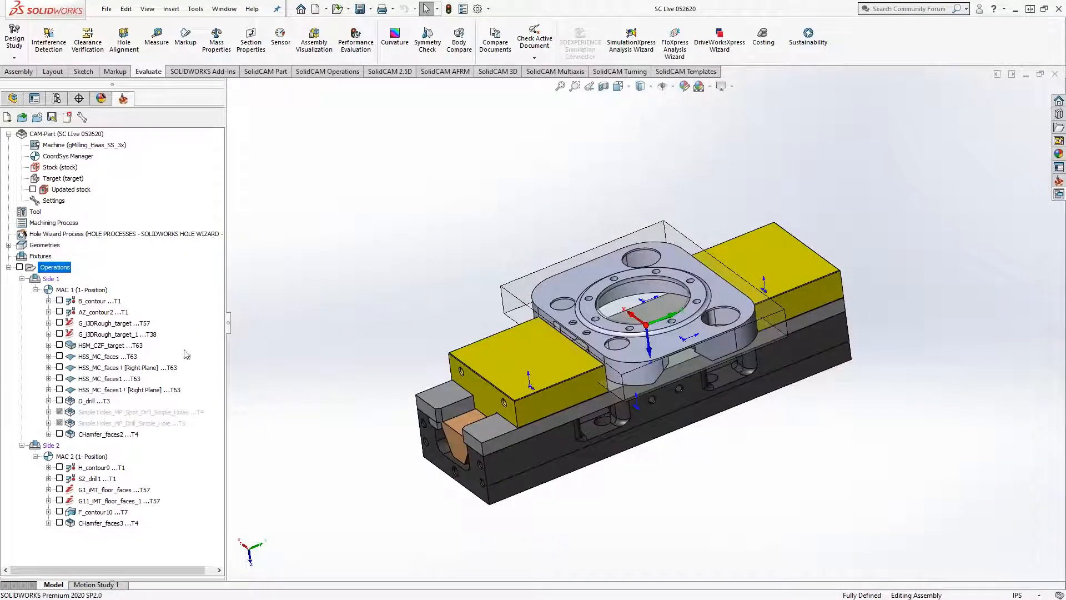
Step: Review the circular pocket diameter filter in CHamfer_faces2's face selection, check a small ring hole's diameter, and close the operation unchanged
left_click(108, 435)
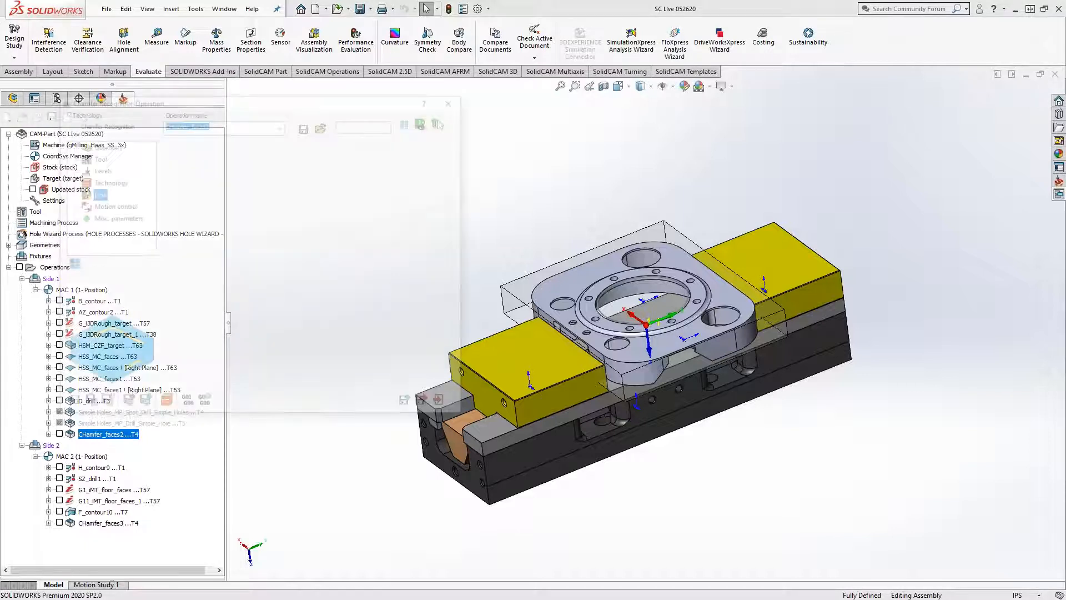
left_click(104, 146)
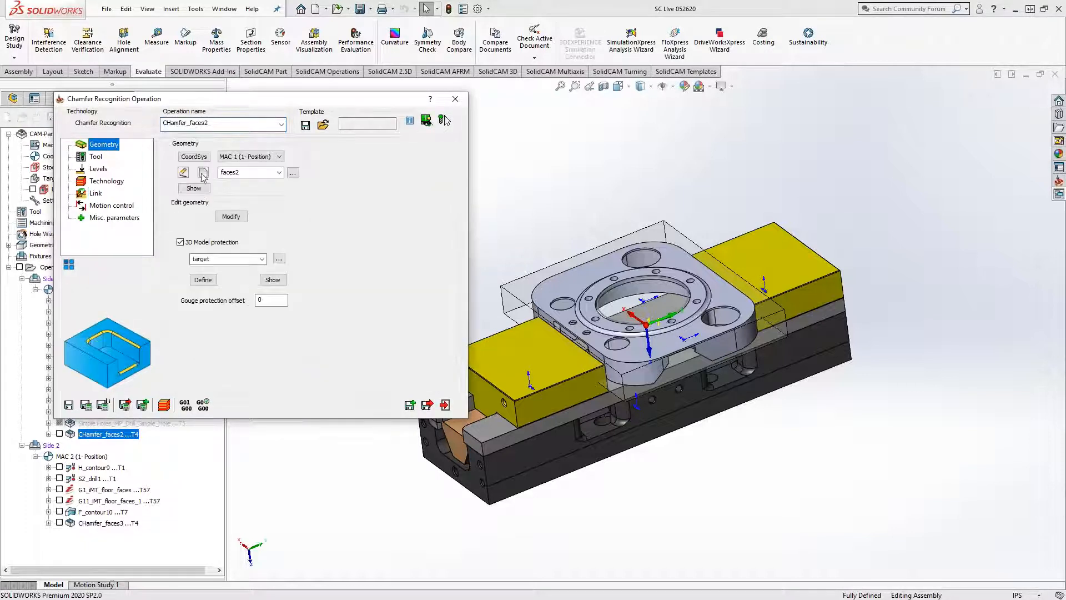
left_click(203, 173)
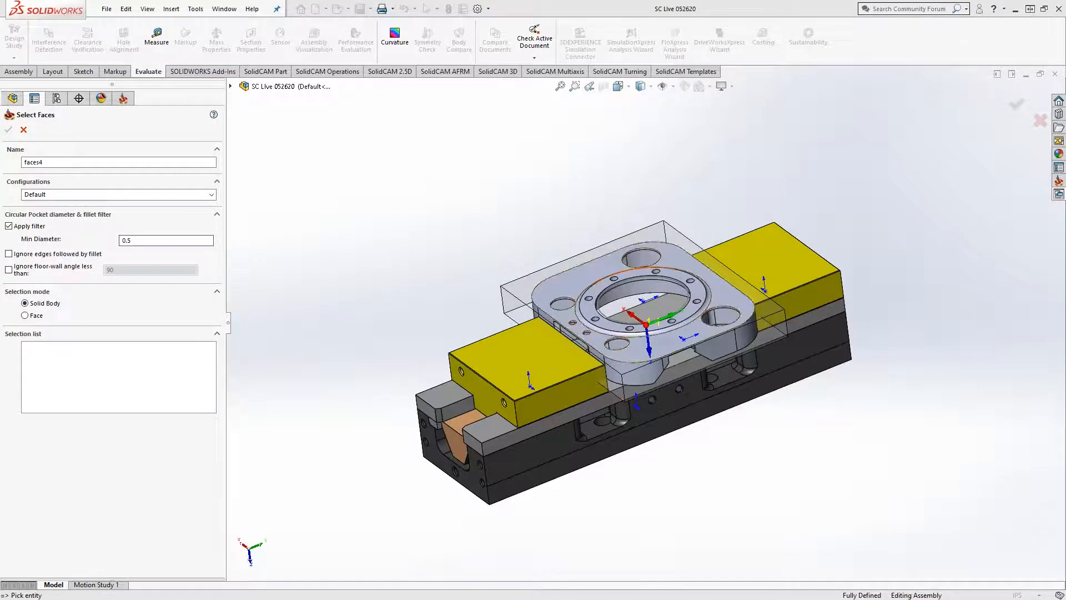
scroll(607, 319, "down", 6)
left_click(24, 130)
left_click(608, 306)
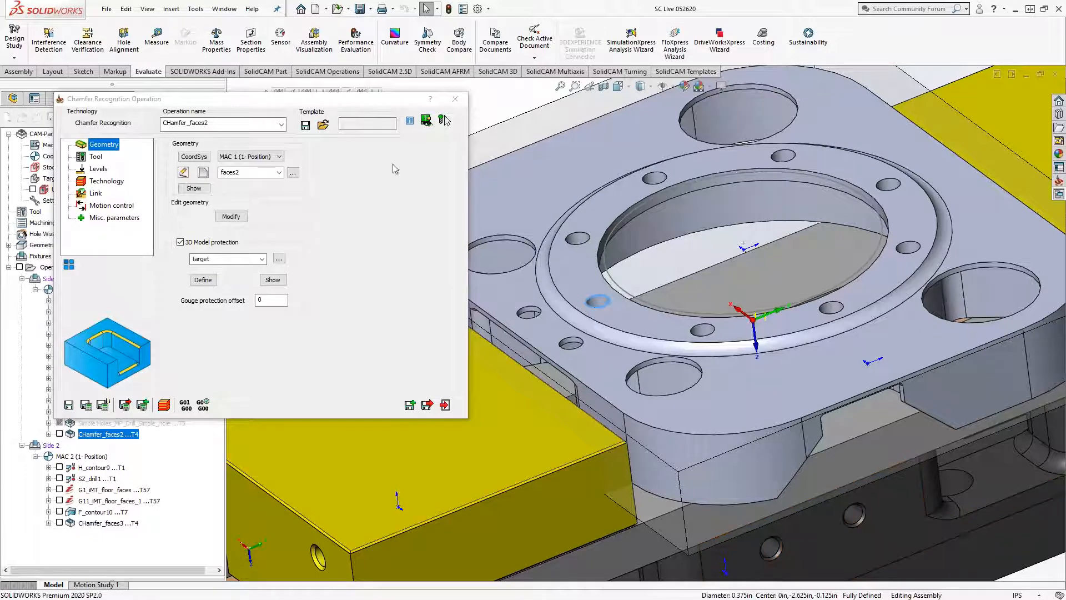
left_click(455, 99)
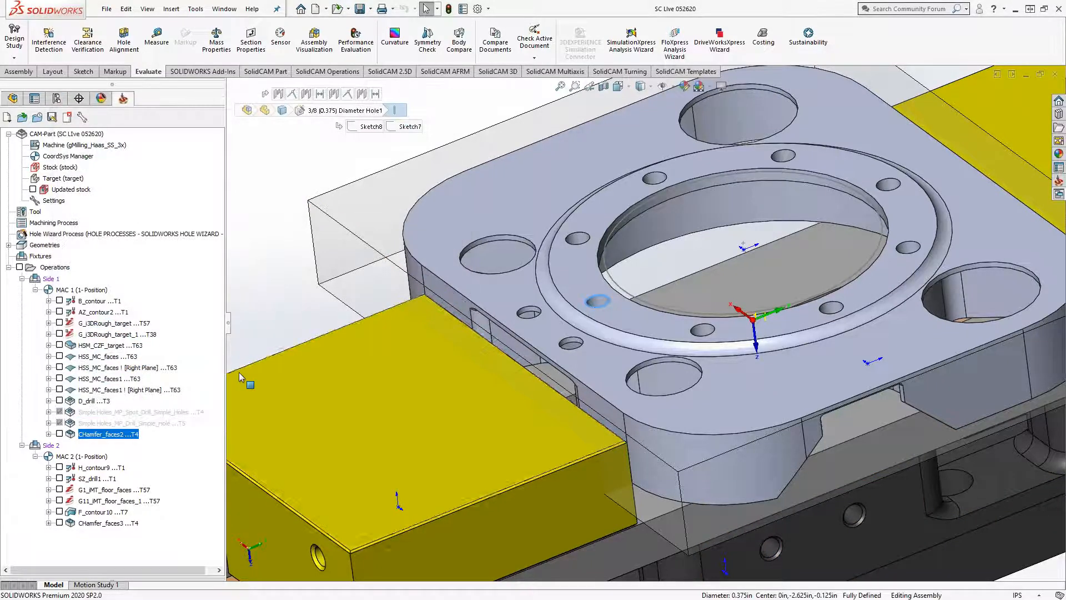
Step: Select the operations from HSM_CZF_target through CHamfer_faces3 across both sides and run their simulation in SolidVerify
left_click(93, 347)
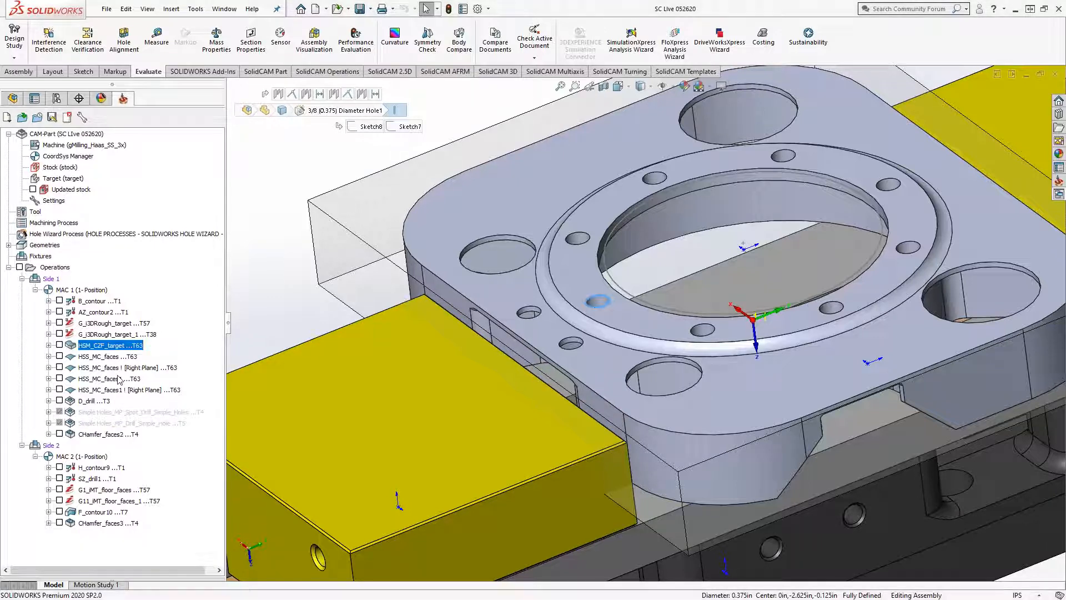
left_click(89, 435, "shift")
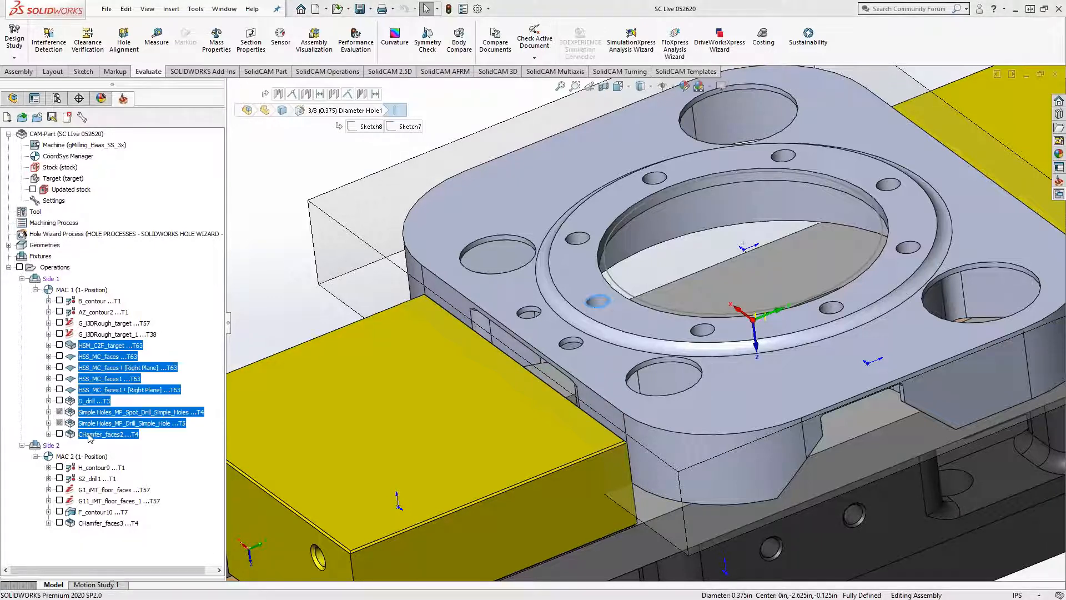
left_click(87, 345)
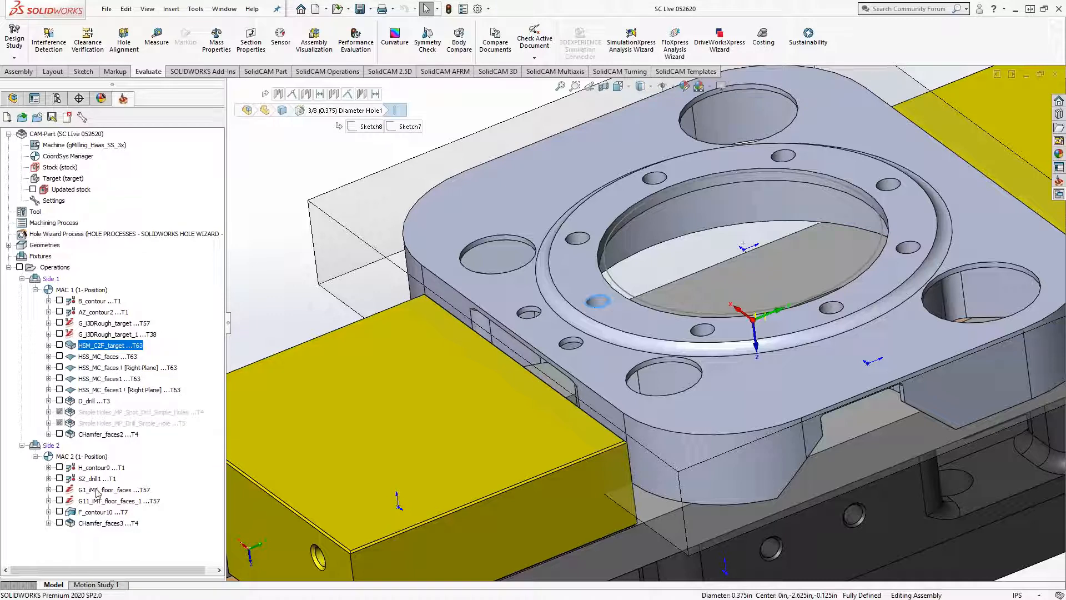
left_click(92, 525, "shift")
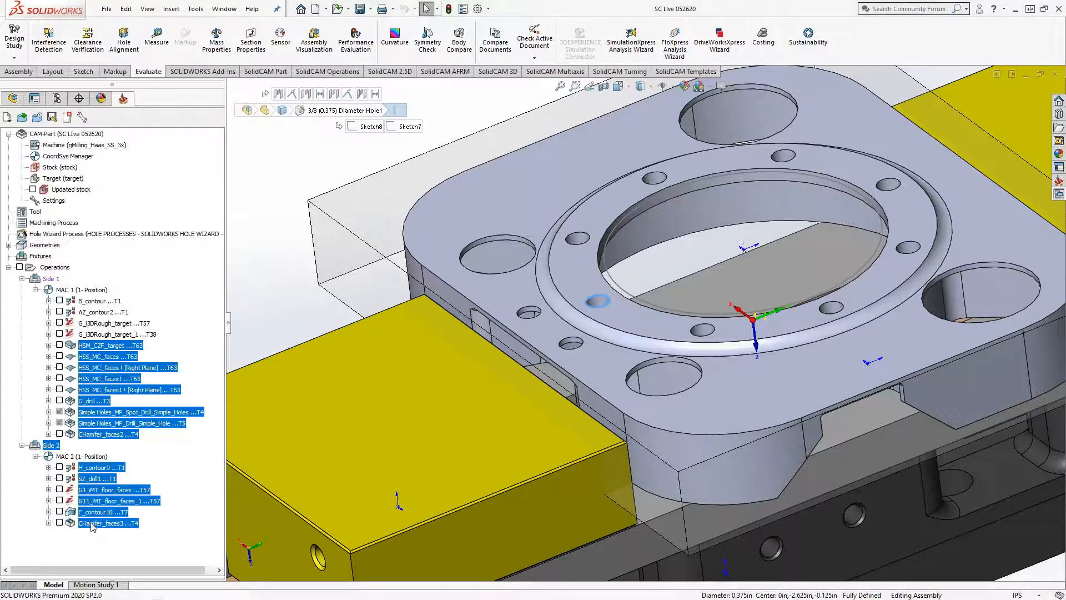
right_click(92, 527)
left_click(126, 207)
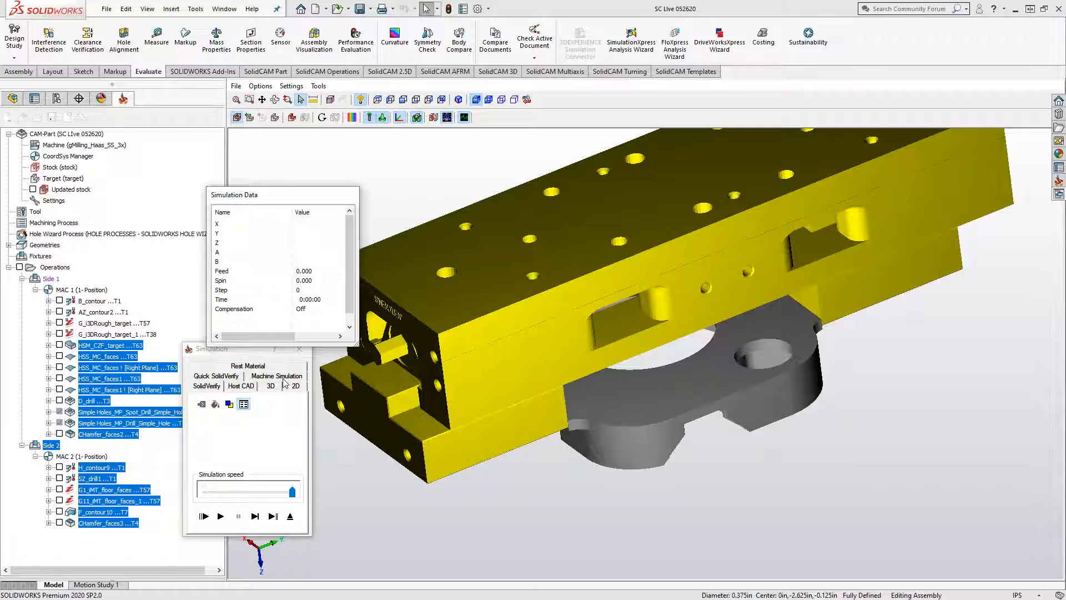
middle_click_drag(648, 402, 651, 383)
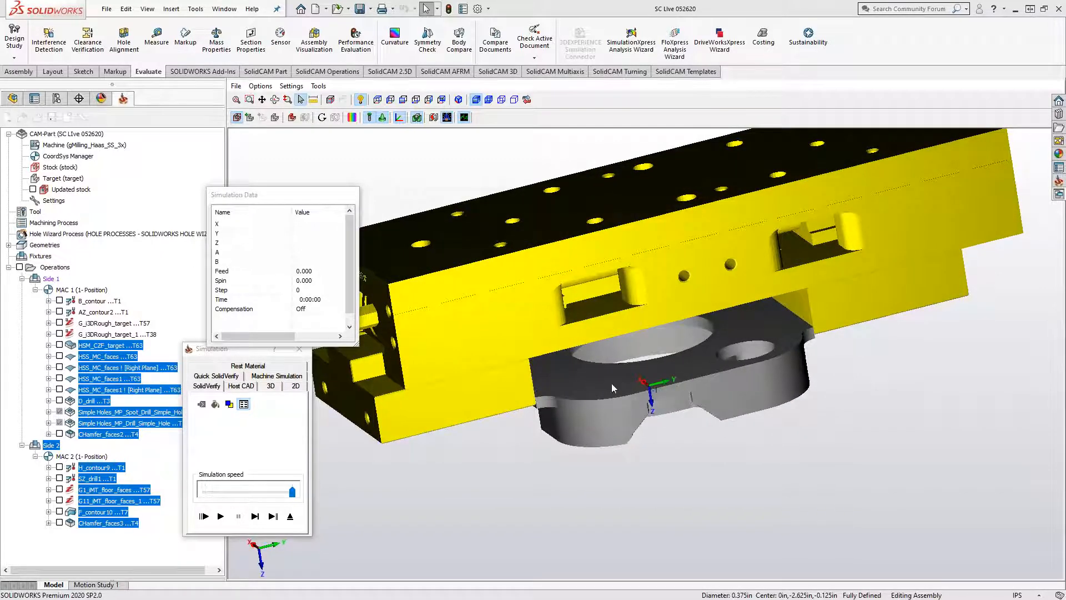
left_click(254, 516)
middle_click_drag(608, 495, 622, 428)
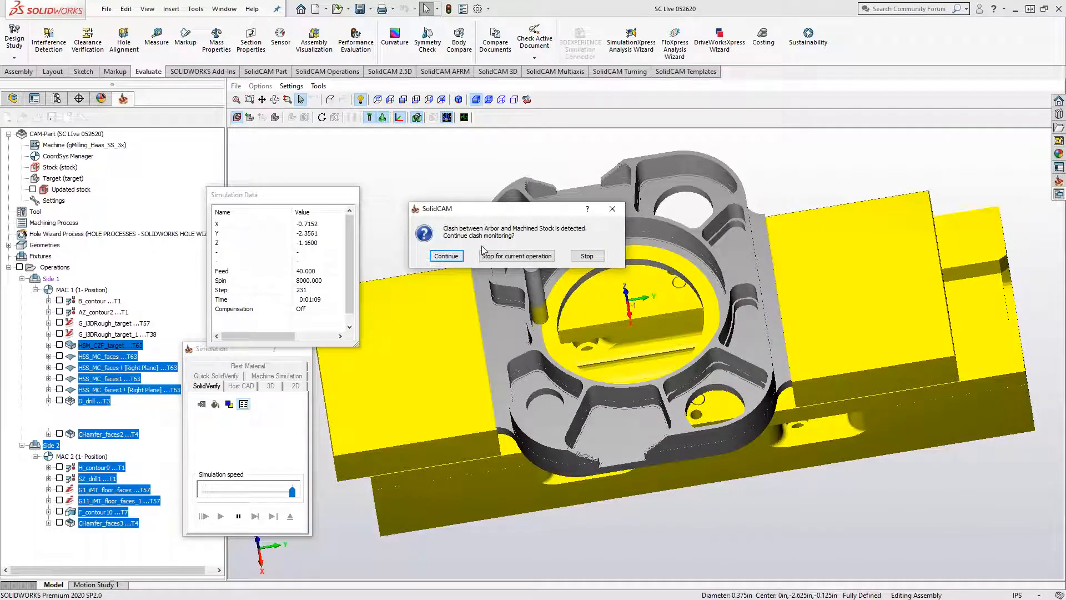
Step: Examine the arbor clash along the pocket walls during HSM_CZF_target up close, and stop clash monitoring for that operation
middle_click_drag(558, 364, 533, 315)
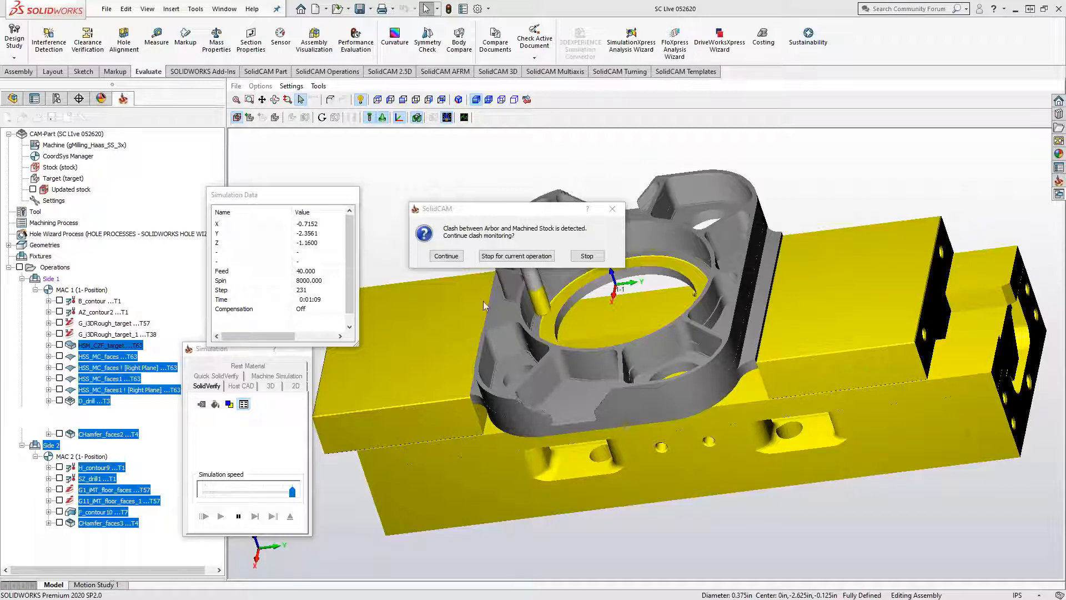
scroll(543, 298, "up", 5)
middle_click_drag(527, 274, 498, 278)
left_click_drag(498, 208, 473, 151)
scroll(519, 295, "up", 5)
middle_click_drag(513, 269, 522, 258)
scroll(502, 269, "up", 3)
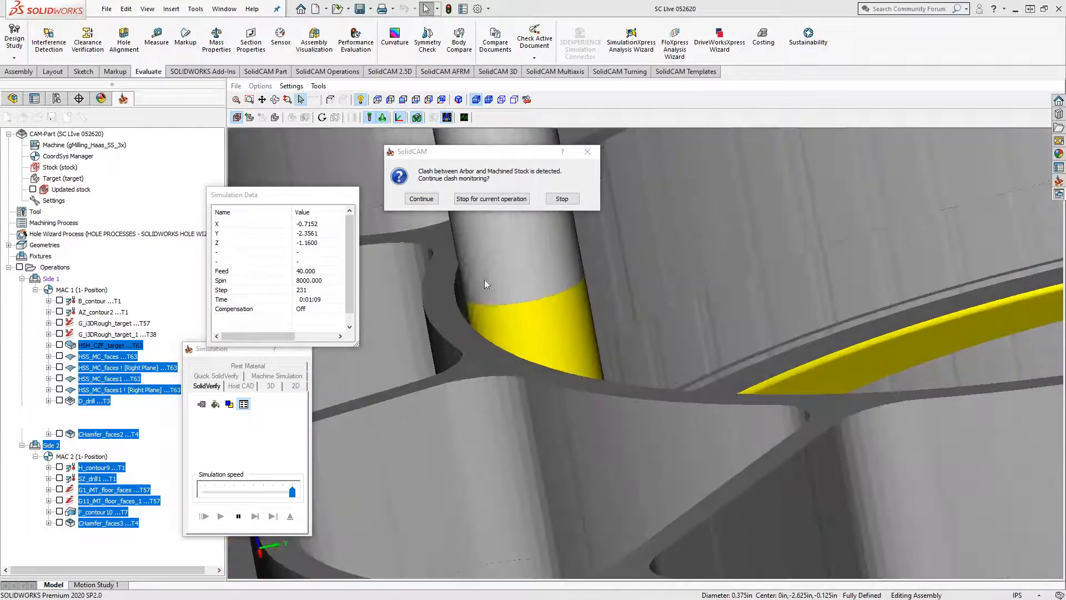
scroll(467, 270, "up", 2)
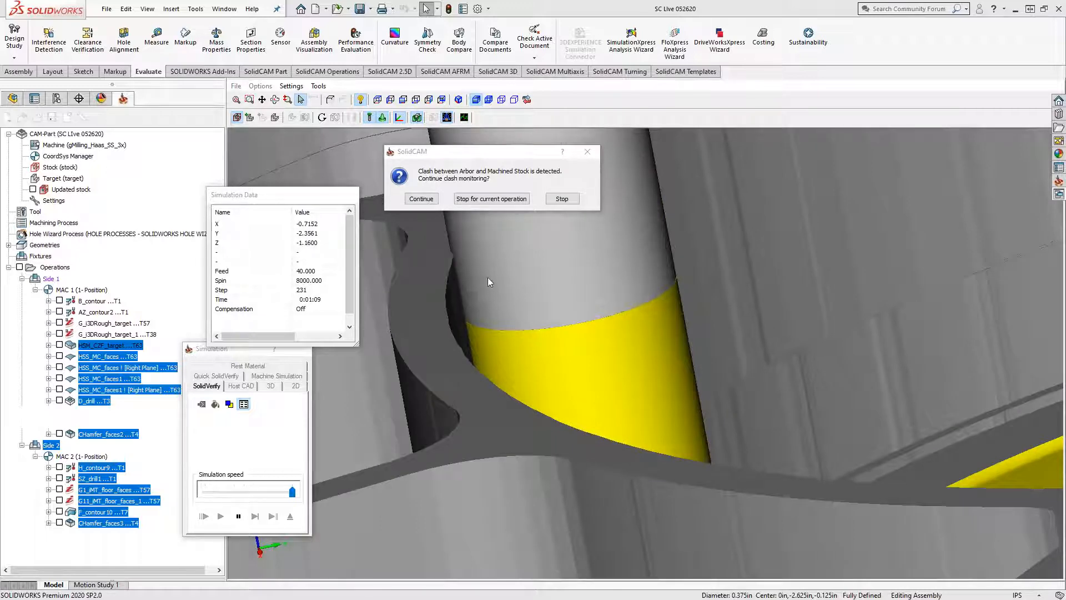
middle_click_drag(480, 283, 491, 338)
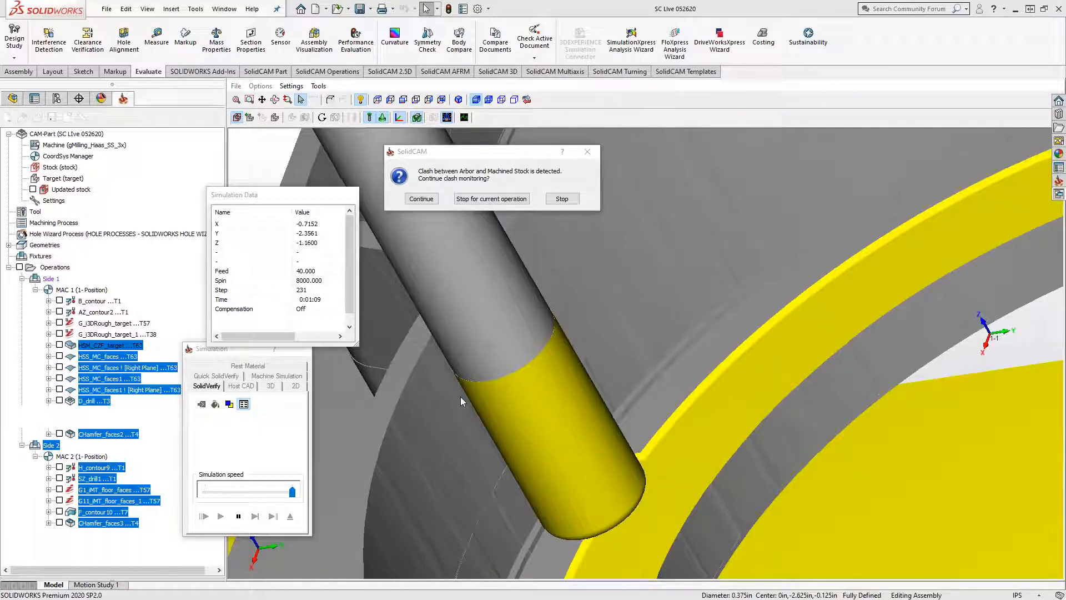
mouse_move(460, 393)
middle_mouse_down()
mouse_move(448, 361)
mouse_move(457, 381)
middle_mouse_up()
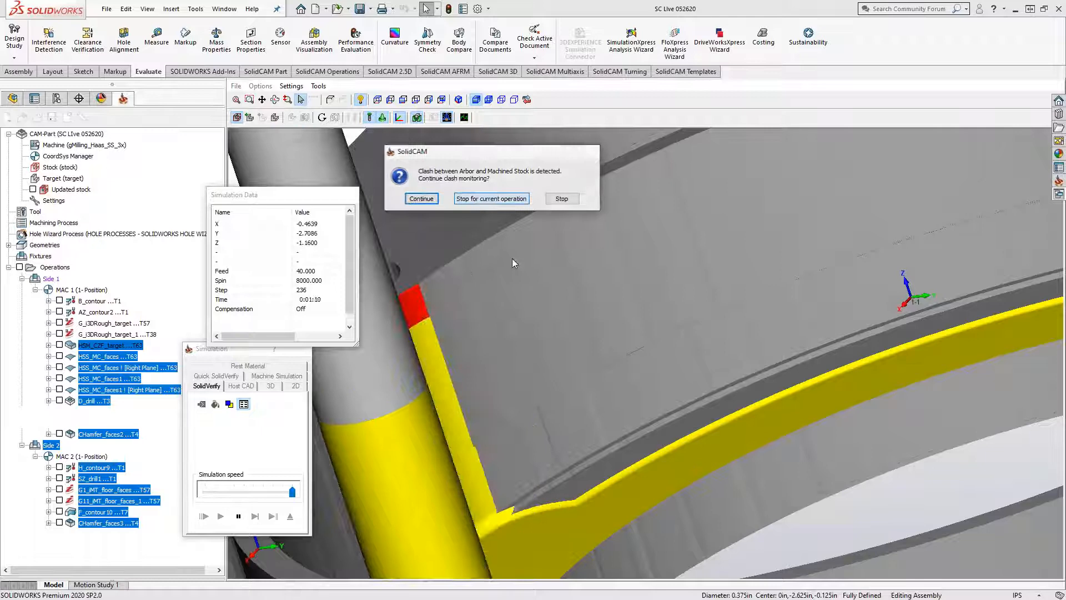
left_click(475, 199)
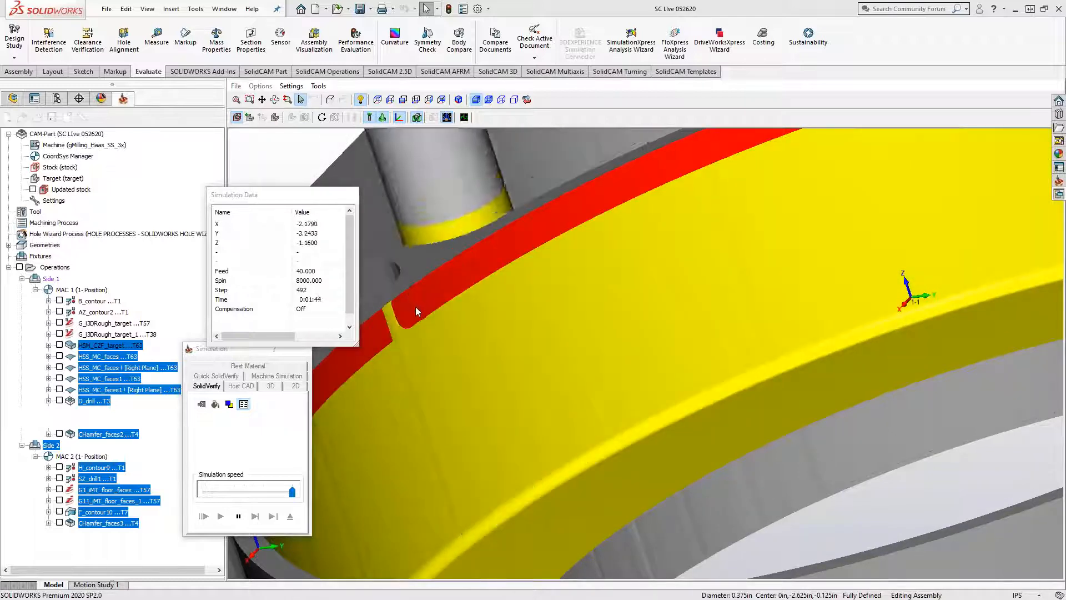
Step: Examine the clash at the chamfer tool's arbor beside the open notch in the part's outer wall, and continue clash monitoring
scroll(517, 362, "down", 3)
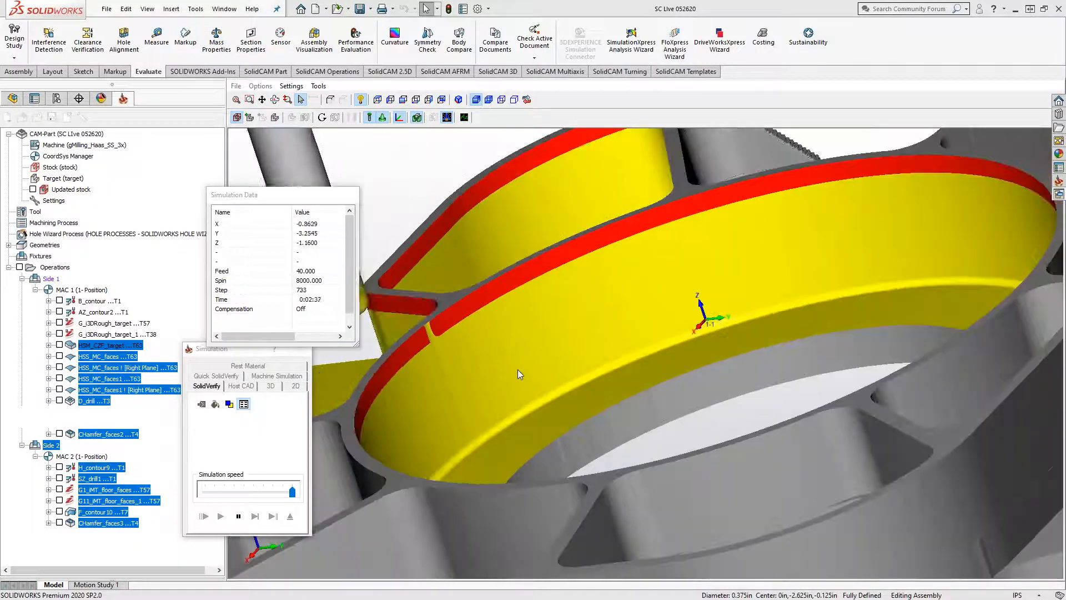
scroll(517, 375, "down", 2)
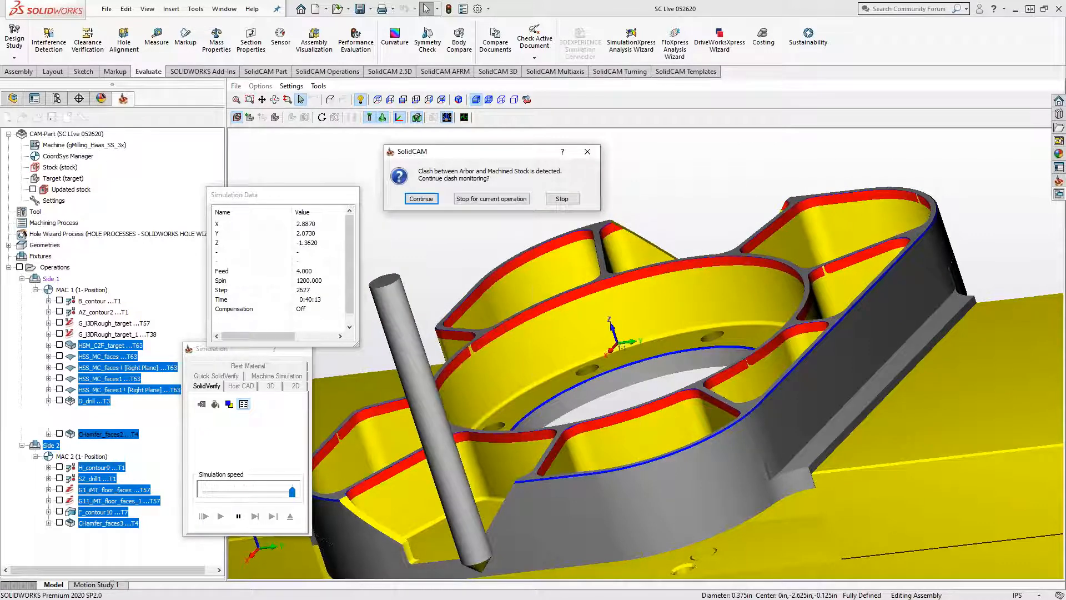
middle_click_drag(459, 470, 496, 469)
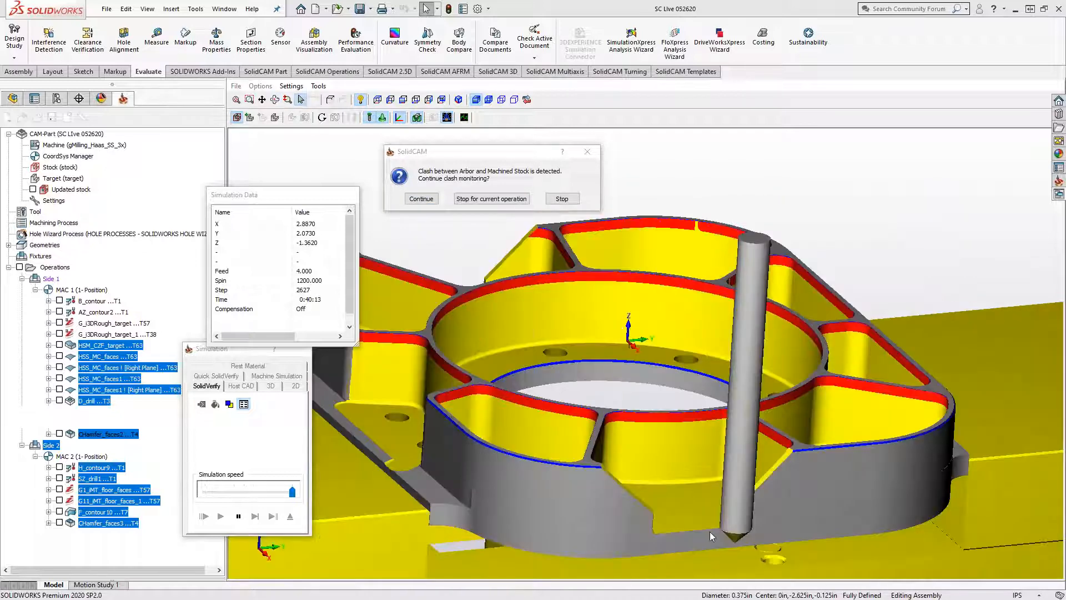
middle_click_drag(795, 561, 624, 378)
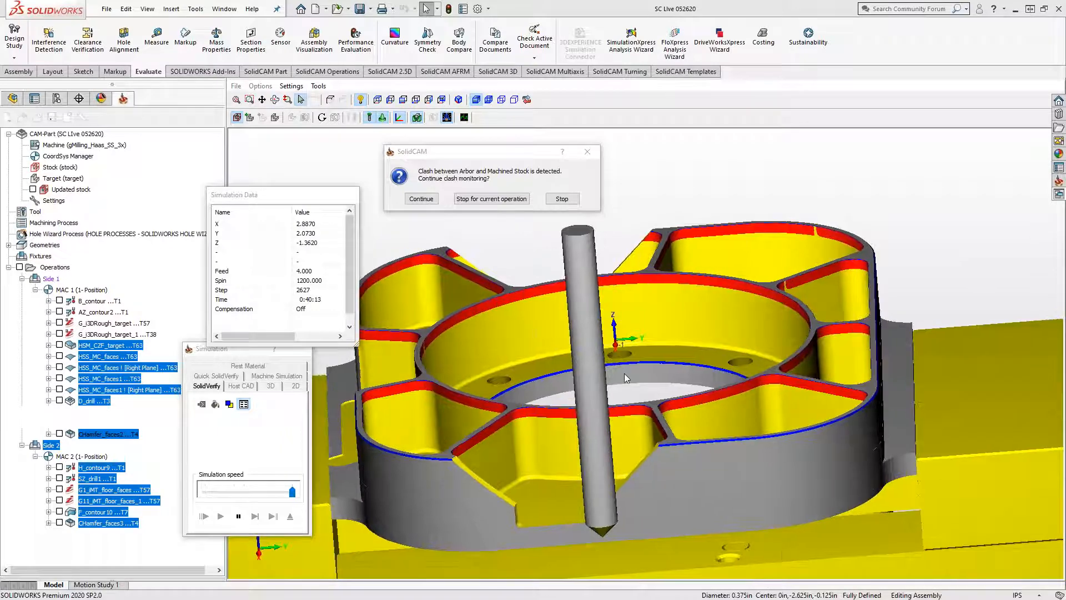
scroll(611, 539, "up", 5)
middle_click_drag(608, 521, 592, 520)
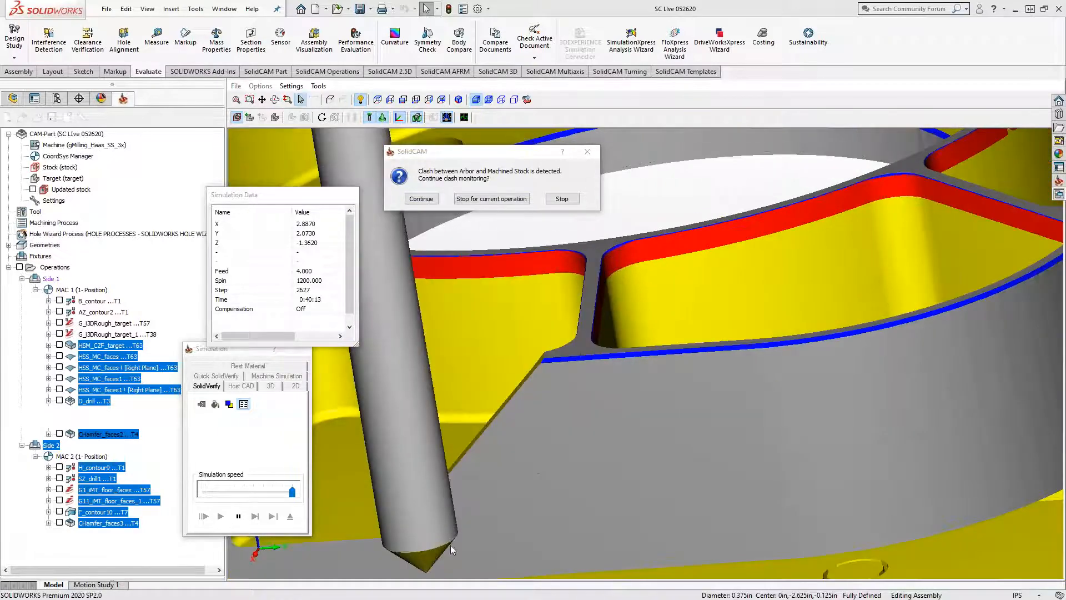
scroll(436, 545, "down", 4)
middle_click_drag(435, 545, 523, 551)
scroll(523, 551, "down", 3)
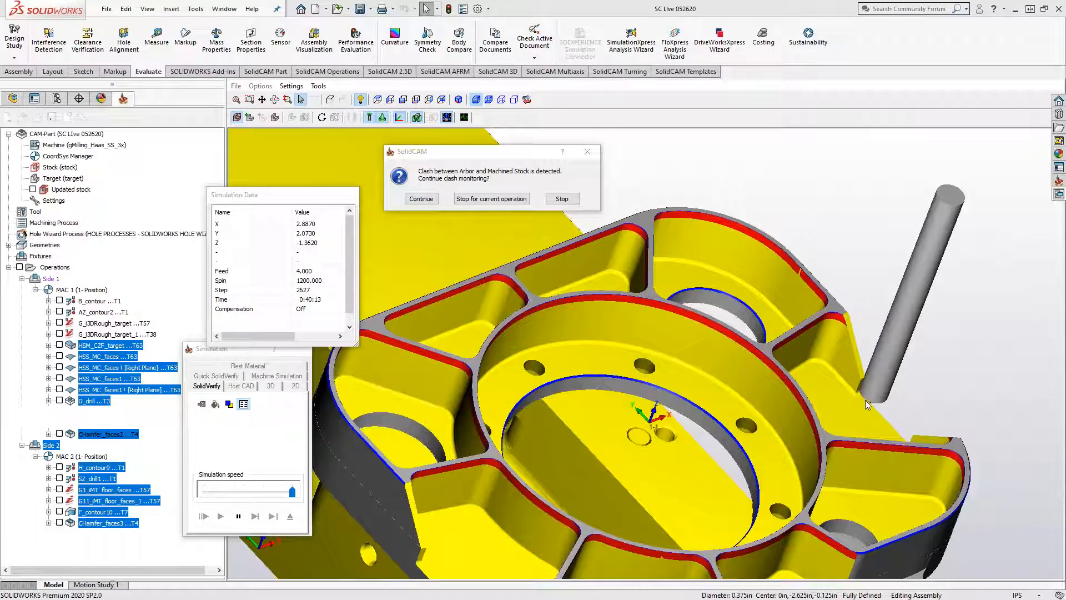
scroll(869, 401, "up", 4)
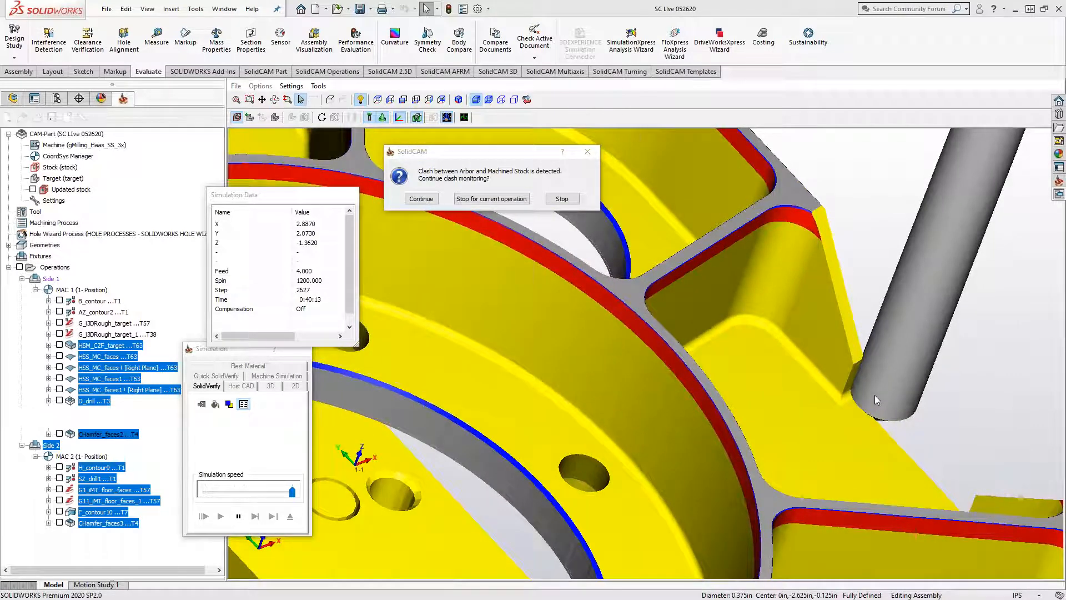
scroll(875, 395, "up", 3)
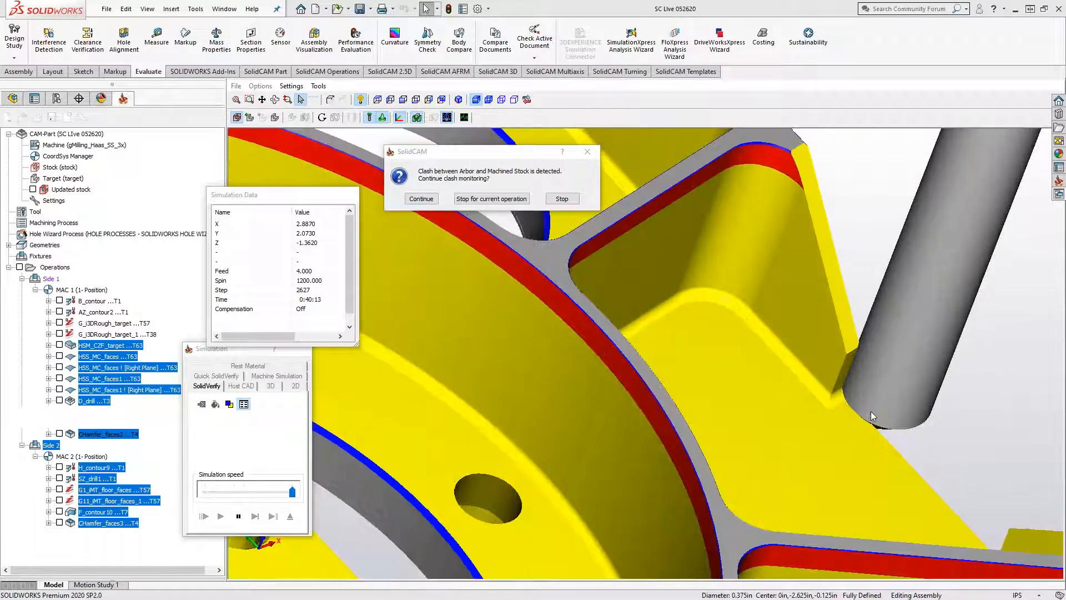
mouse_move(517, 329)
middle_mouse_down()
mouse_move(507, 335)
mouse_move(519, 310)
middle_mouse_up()
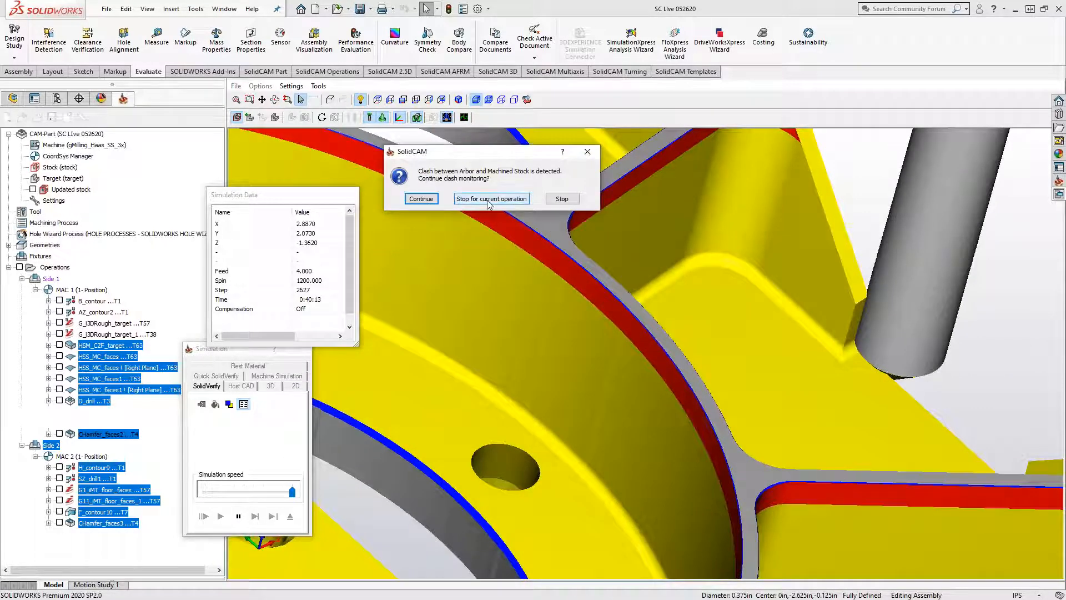
left_click(421, 199)
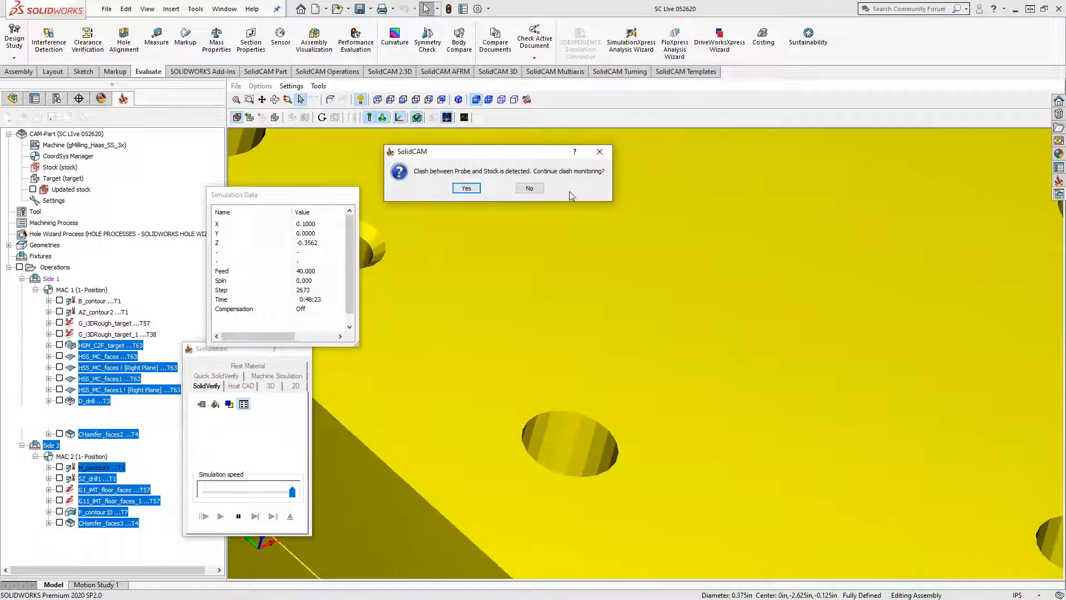
Step: Continue past the first probe clash of Side 2, decline further probe clash monitoring, and play the simulation through
scroll(621, 311, "up", 10)
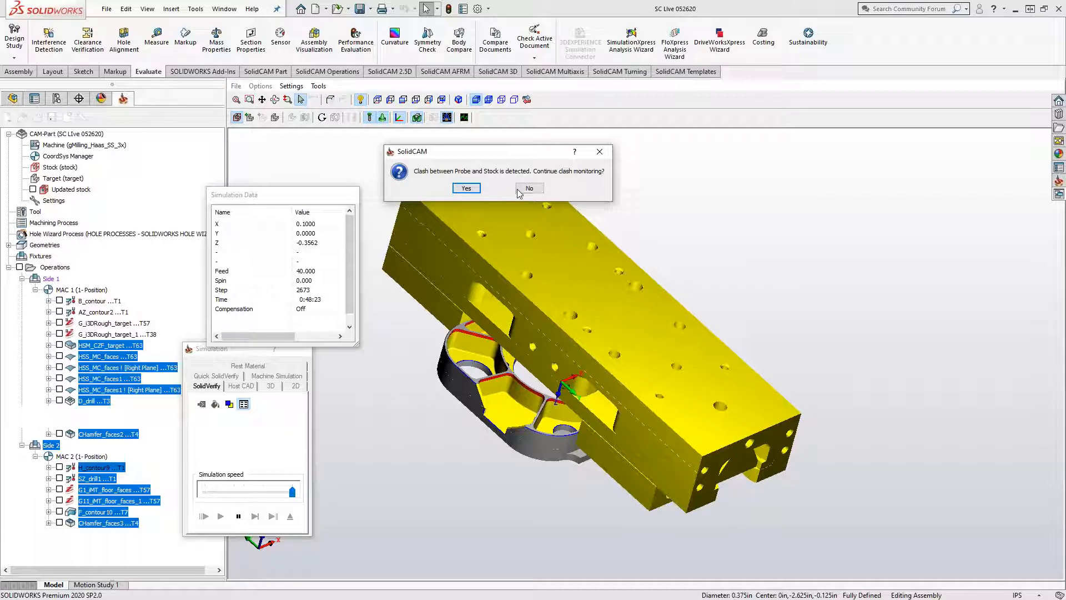
left_click(466, 188)
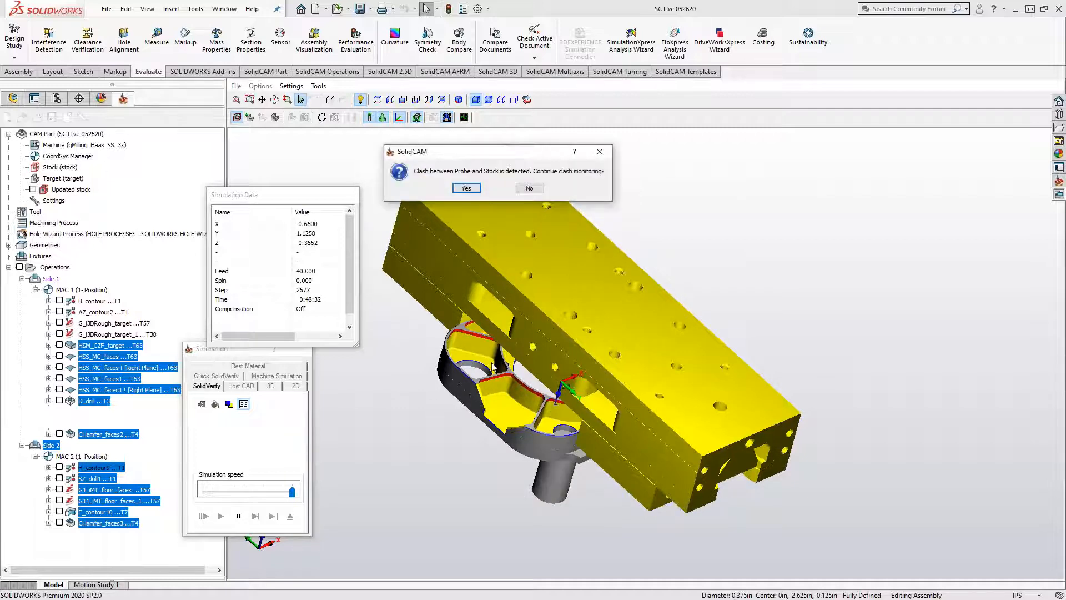
left_click(529, 188)
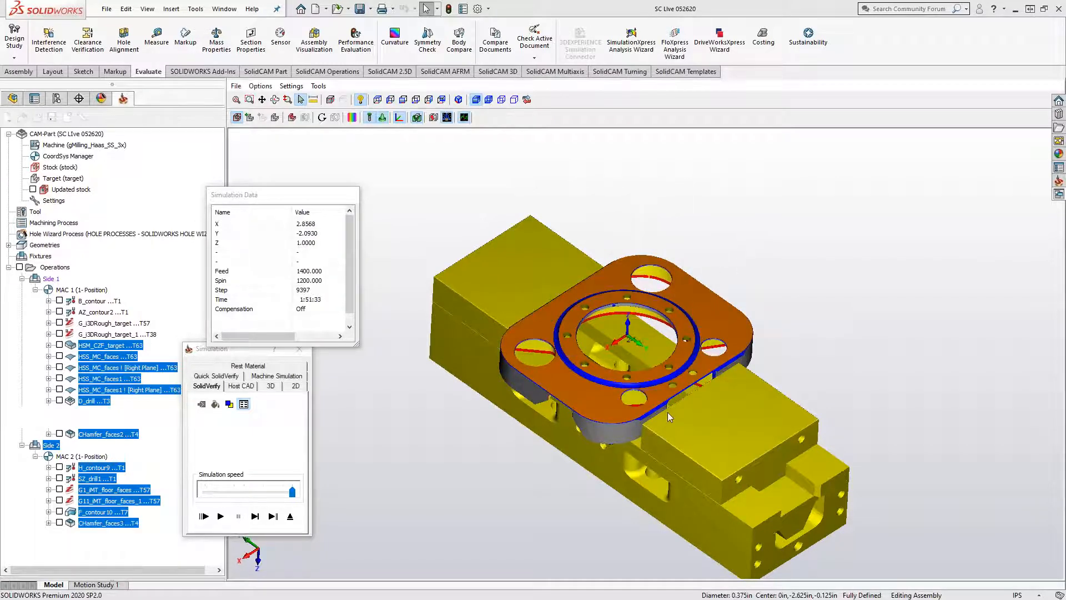
Step: Inspect the simulated part's chamfered outer edge, ring fillet, and holes, including a view from beneath
mouse_move(668, 412)
middle_mouse_down()
mouse_move(679, 350)
mouse_move(665, 415)
middle_mouse_up()
scroll(657, 379, "up", 7)
mouse_move(664, 371)
middle_mouse_down()
mouse_move(667, 357)
mouse_move(684, 354)
mouse_move(671, 366)
middle_mouse_up()
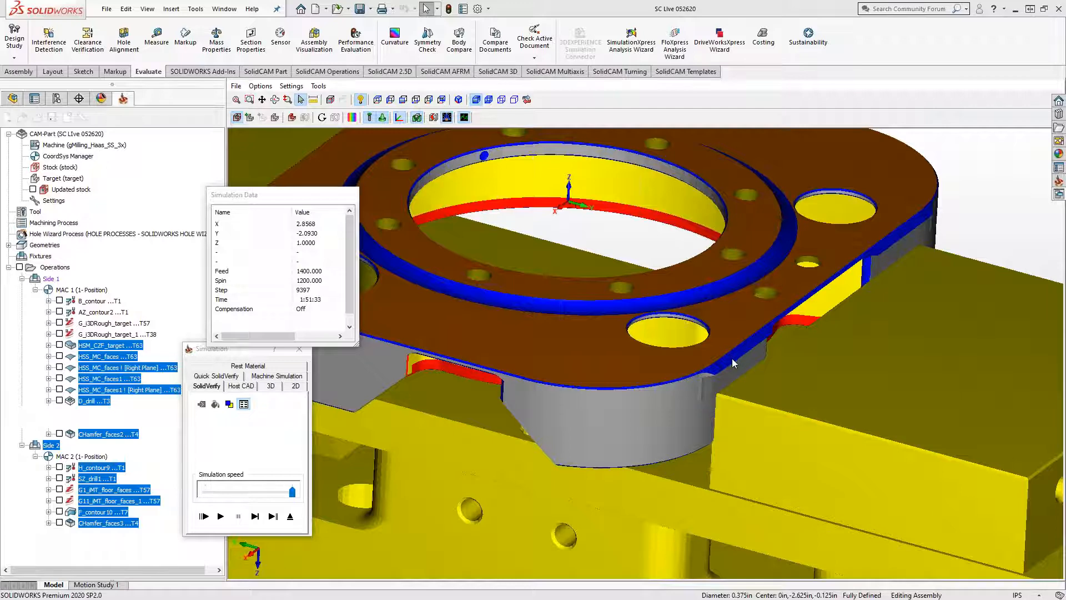
middle_click_drag(729, 368, 723, 341)
scroll(714, 359, "down", 5)
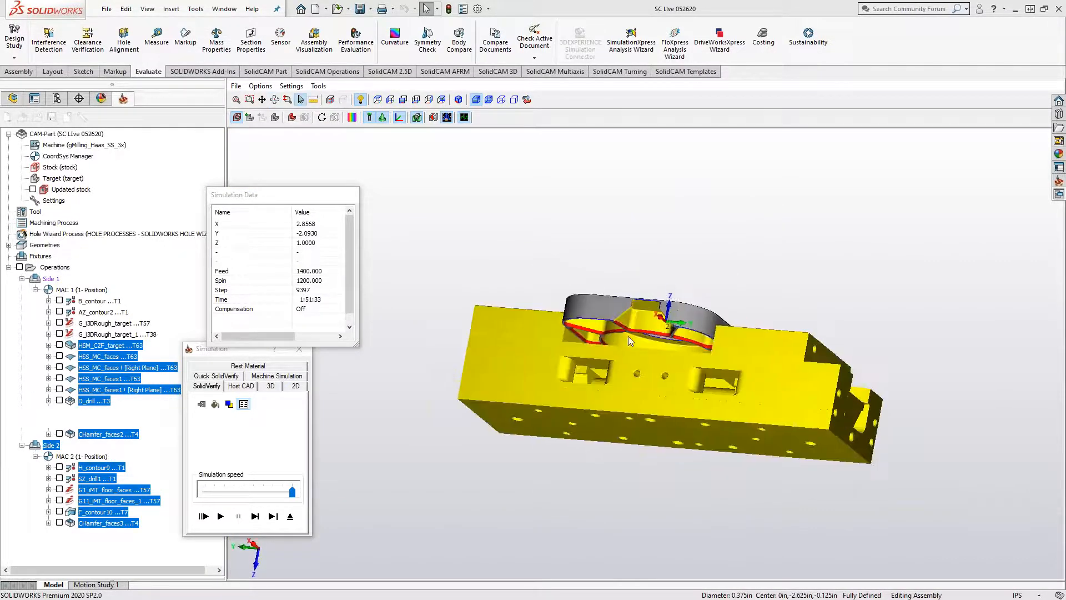
scroll(628, 335, "up", 6)
middle_click_drag(656, 302, 595, 322)
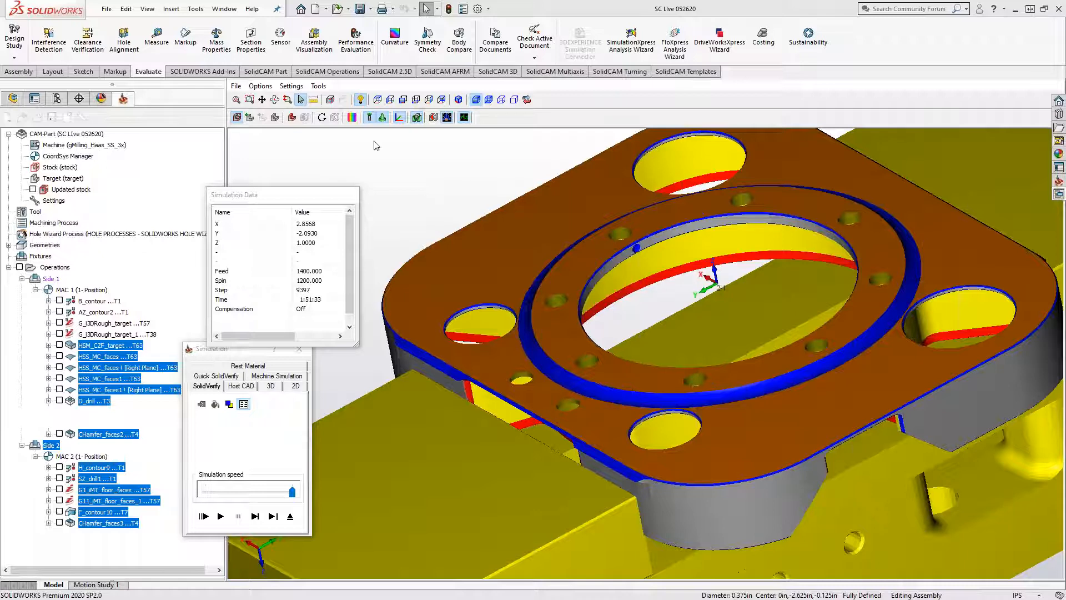
Step: Compare the target with the machined stock, inspect both sides of the part for deviations, and exit the simulation
left_click(352, 119)
left_click_drag(937, 77, 888, 128)
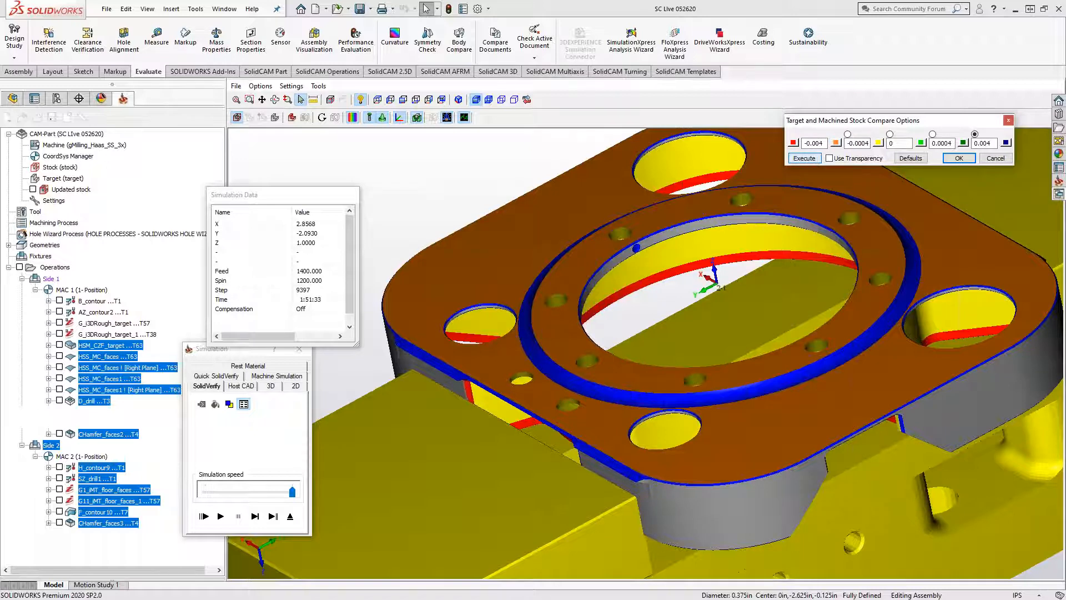
left_click(804, 158)
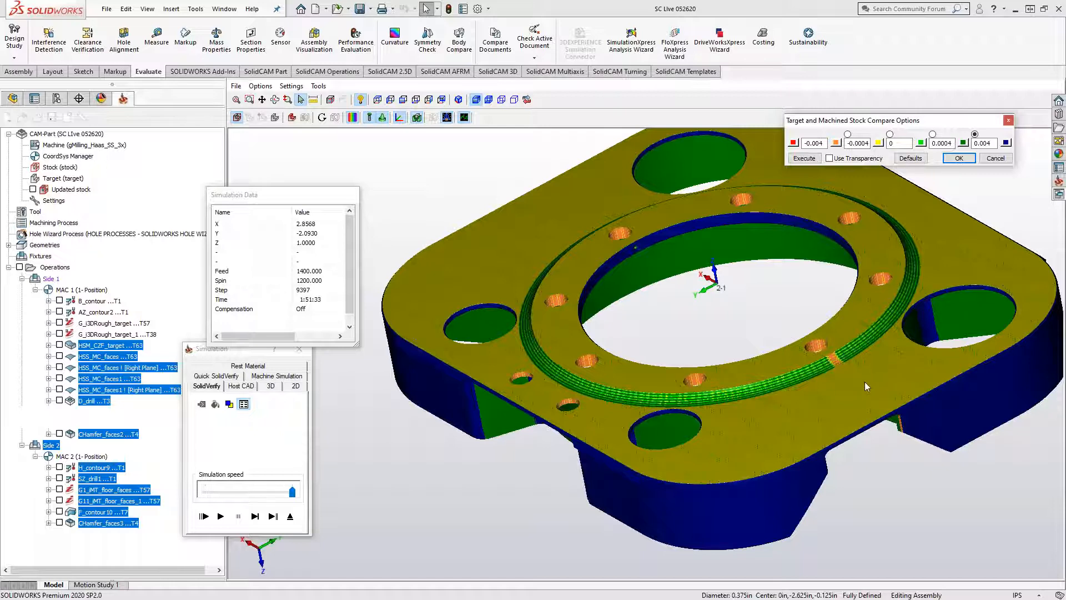
left_click(888, 147)
middle_click_drag(788, 435, 728, 425)
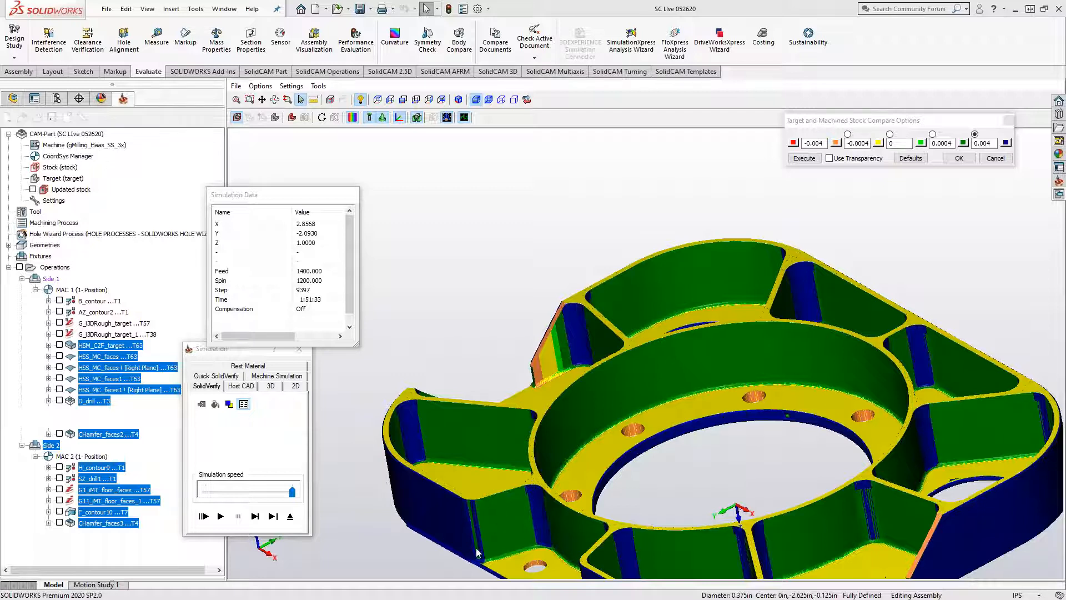
middle_click_drag(454, 364, 551, 512)
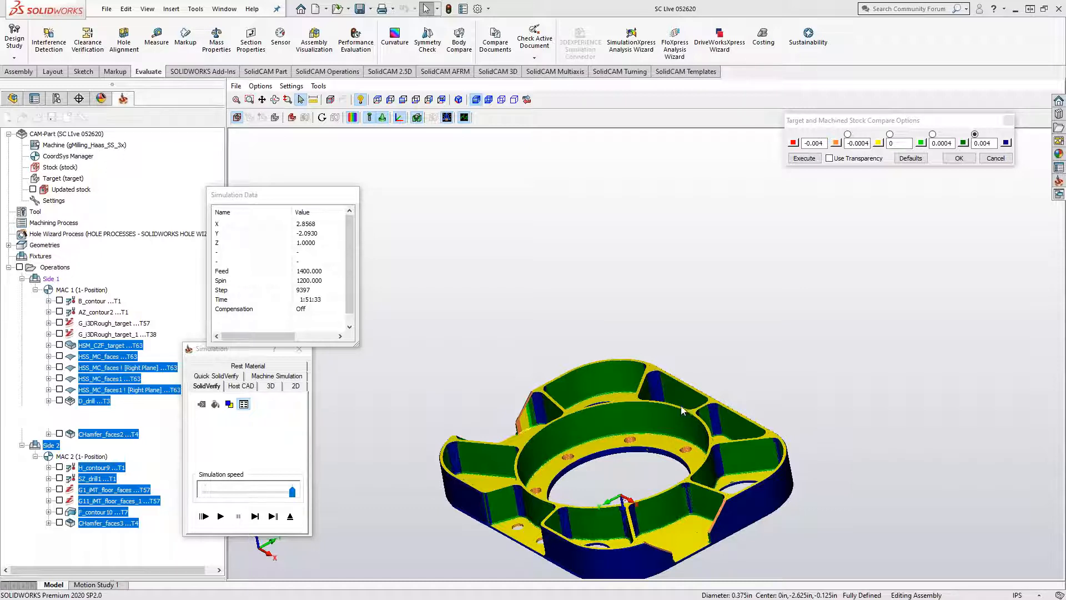
left_click(995, 159)
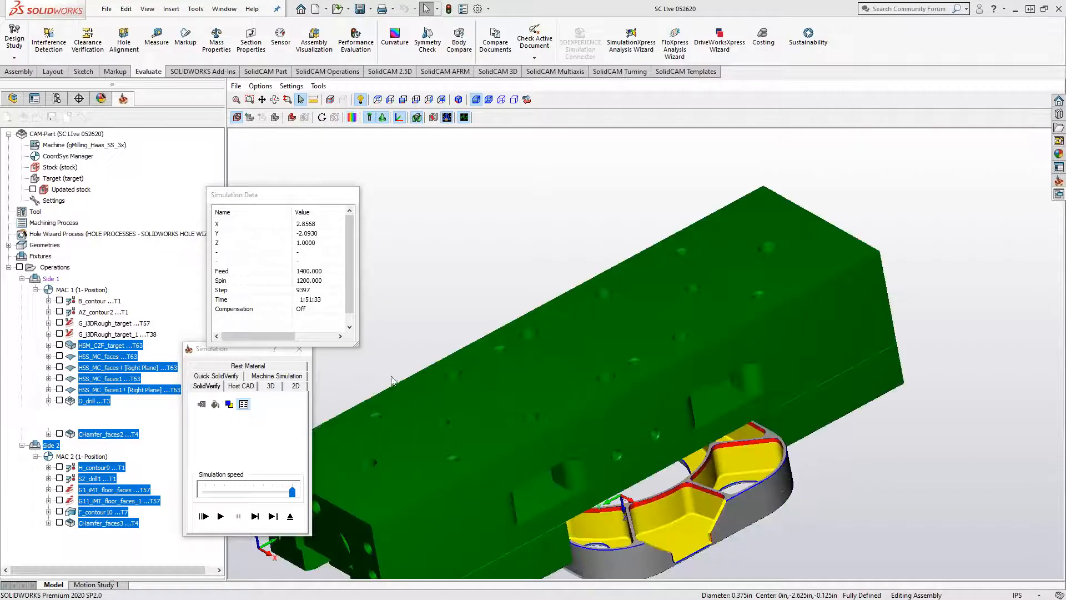
left_click(290, 516)
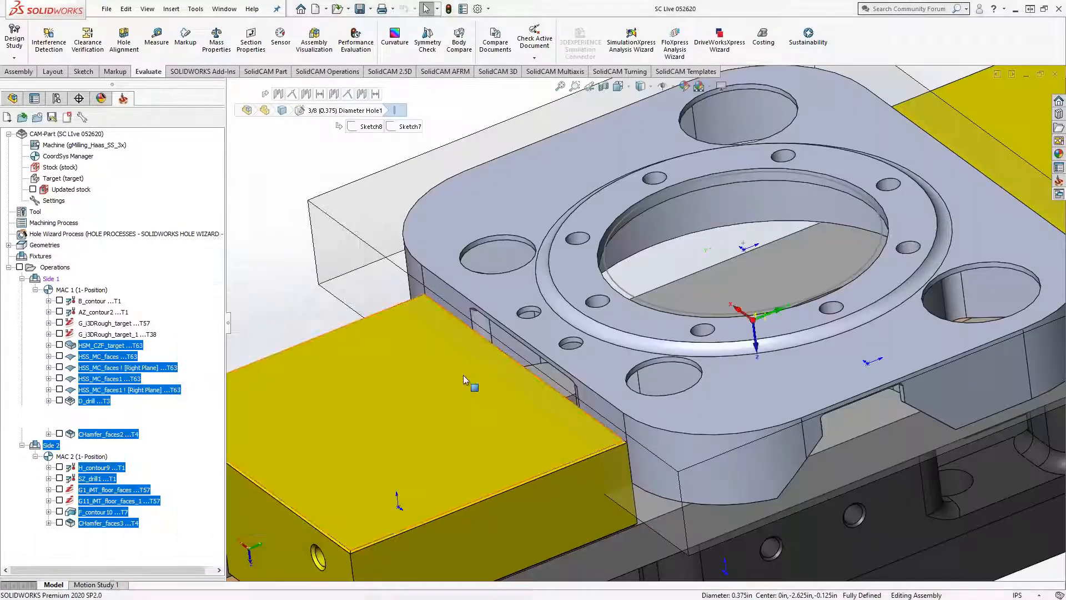
Step: Generate the G-code for all operations of both sides
scroll(467, 378, "up", 3)
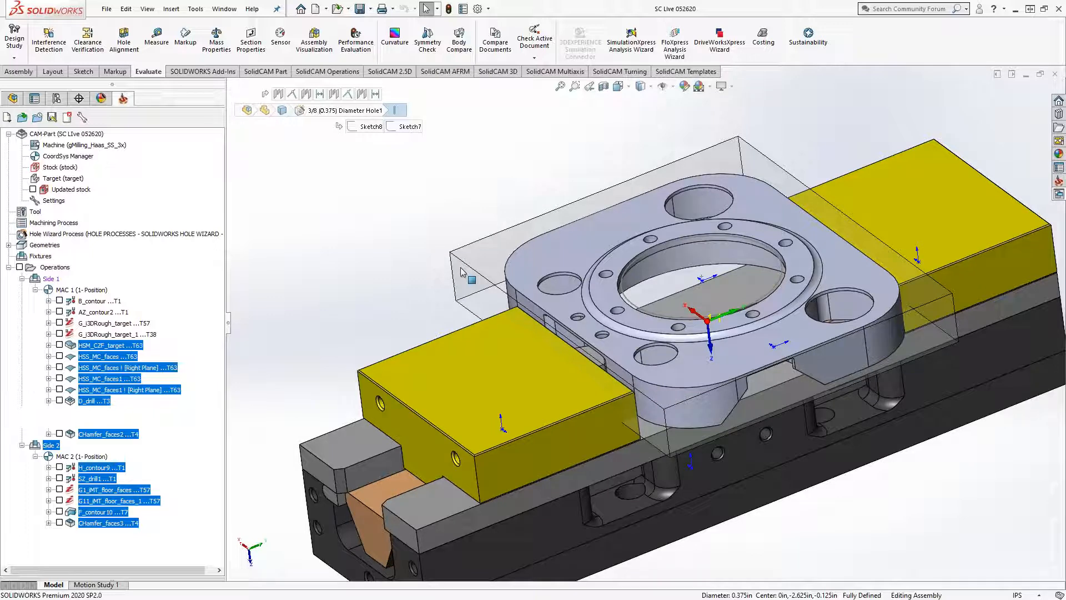
right_click(63, 269)
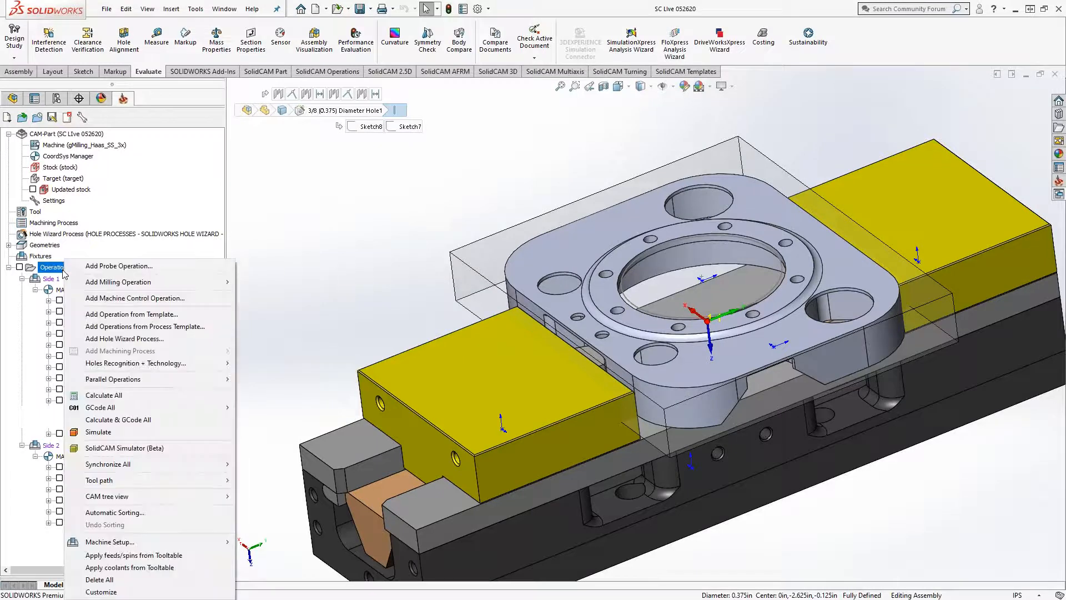
mouse_move(136, 410)
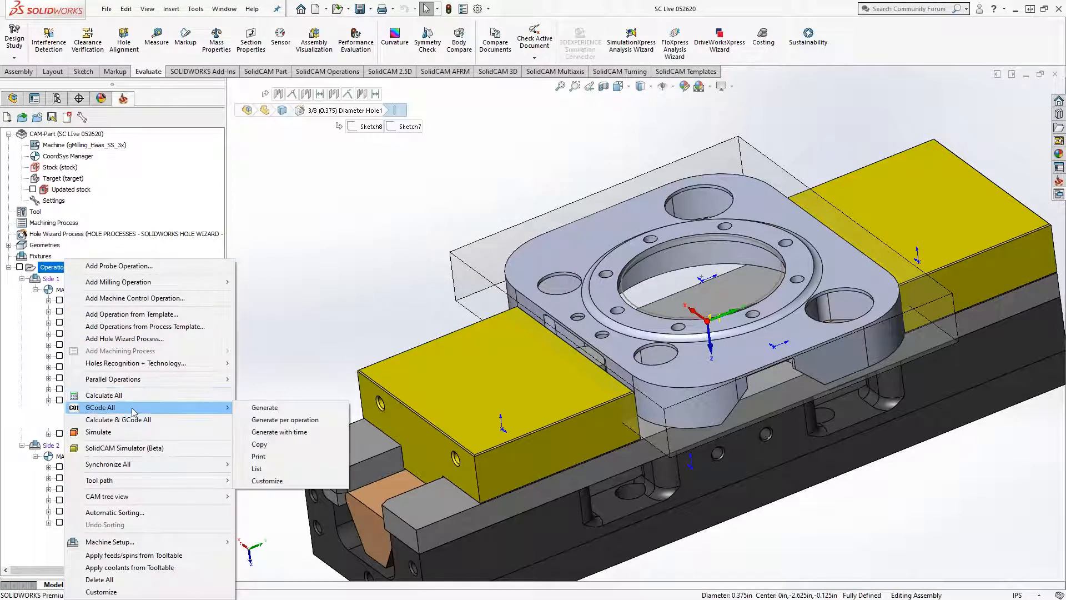
left_click(266, 409)
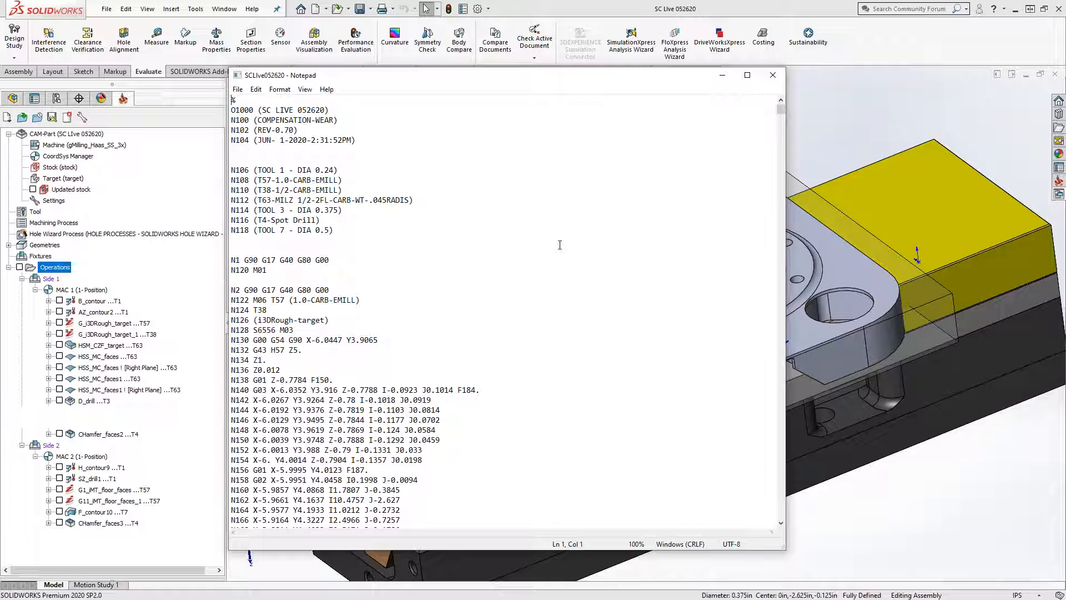
Step: Try the option of saving G-code files in the GCode directory in the part's GCode Generation settings, and cancel the settings
left_click(59, 202)
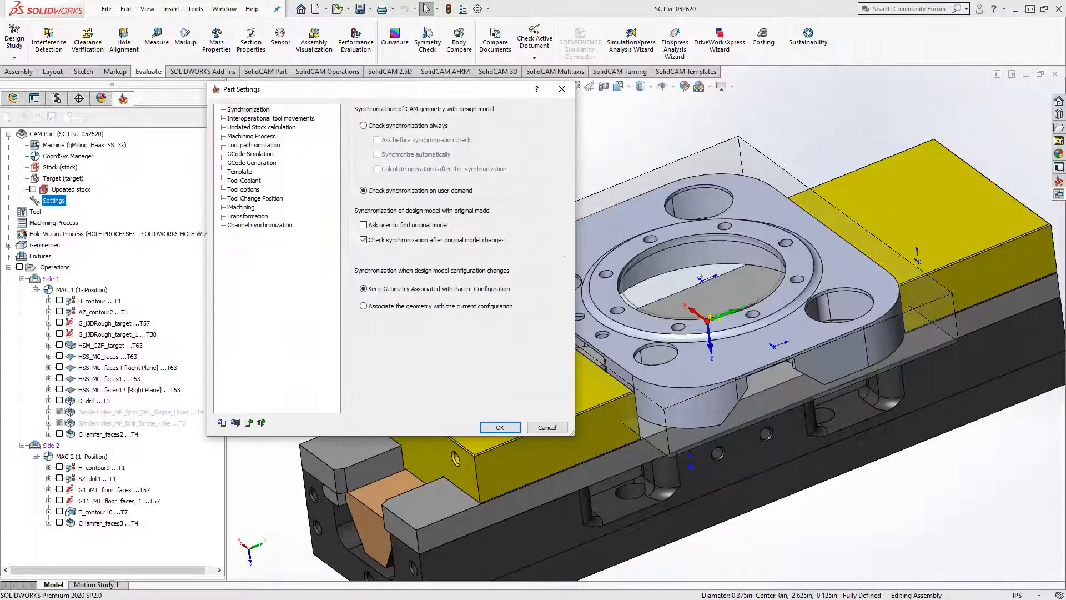
left_click(261, 163)
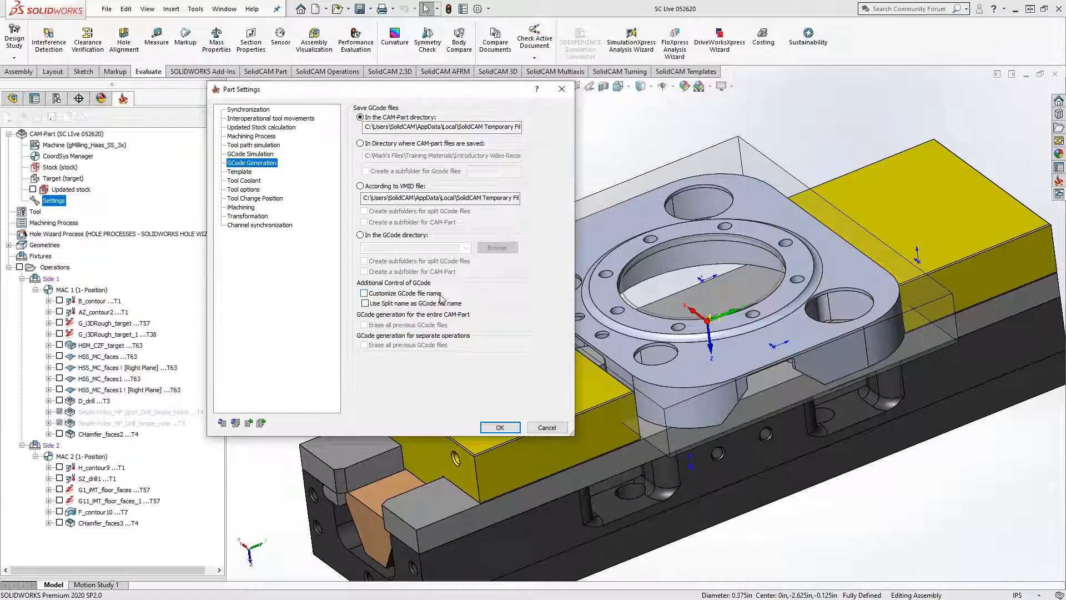
left_click(361, 235)
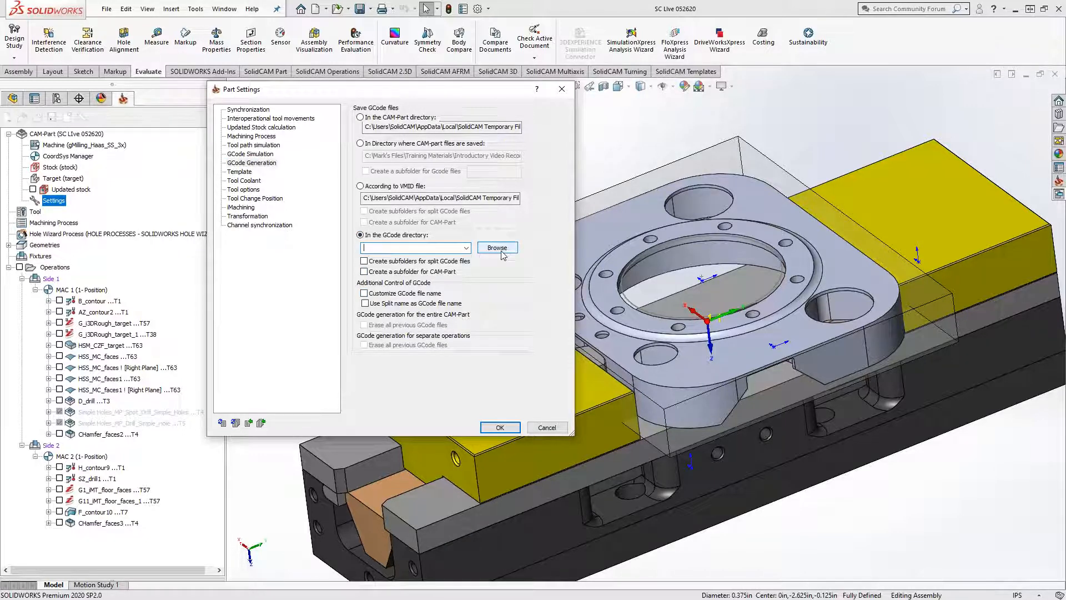
left_click(554, 433)
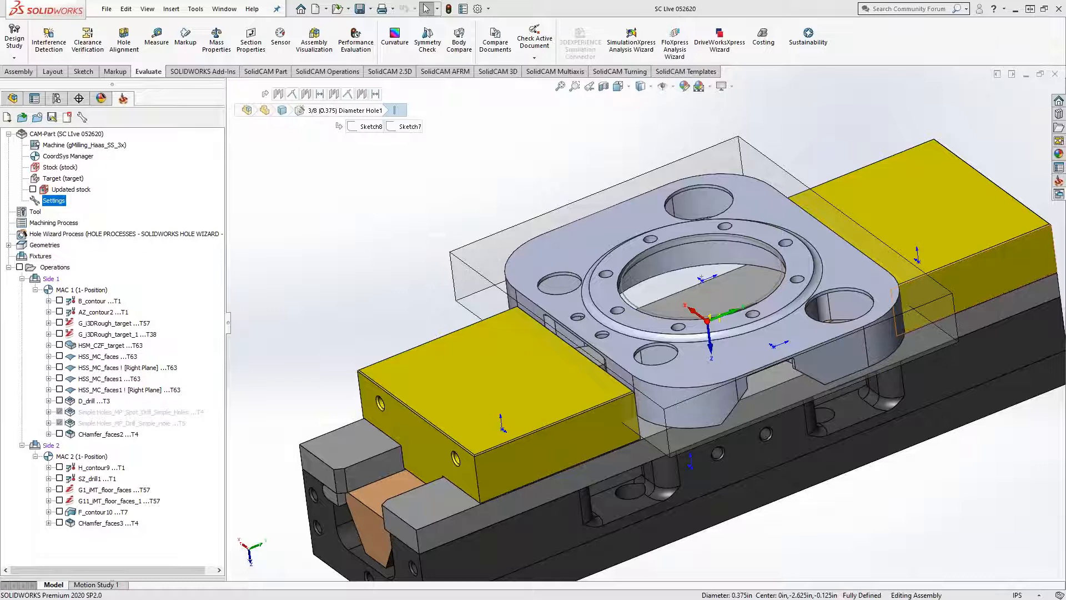
Step: Switch to the G-code in Notepad, try saving it under another name as All Files, cancel the save, and close Notepad
key("alt+Tab")
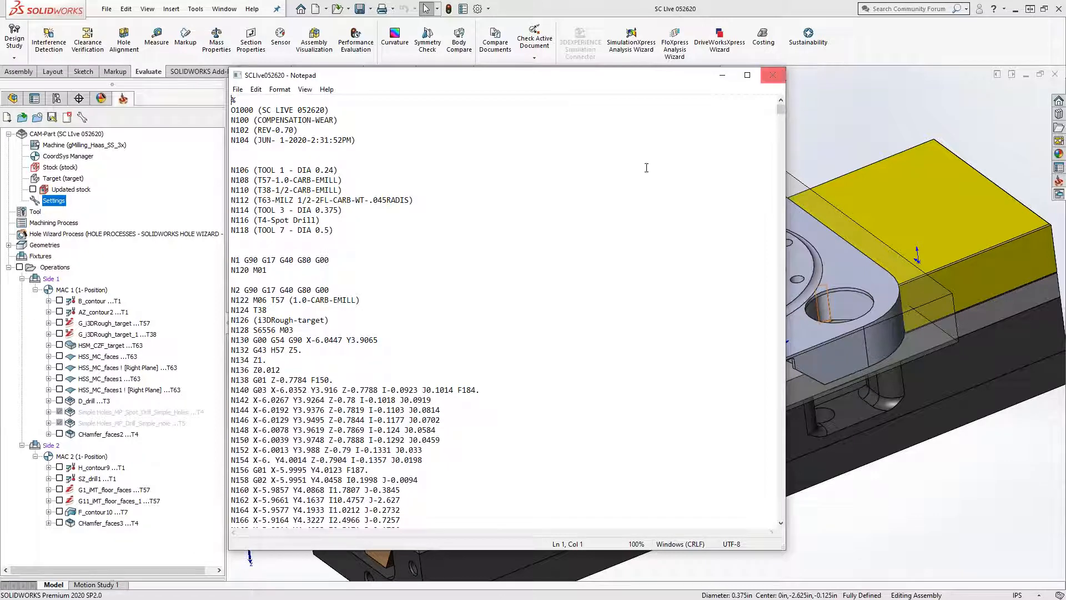
left_click(238, 90)
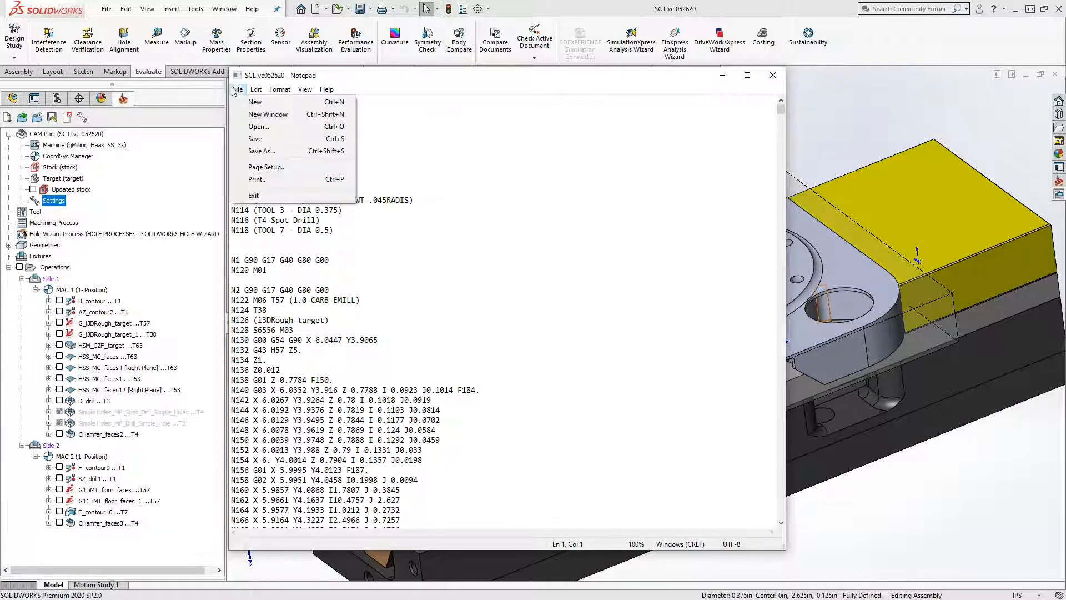
left_click(260, 150)
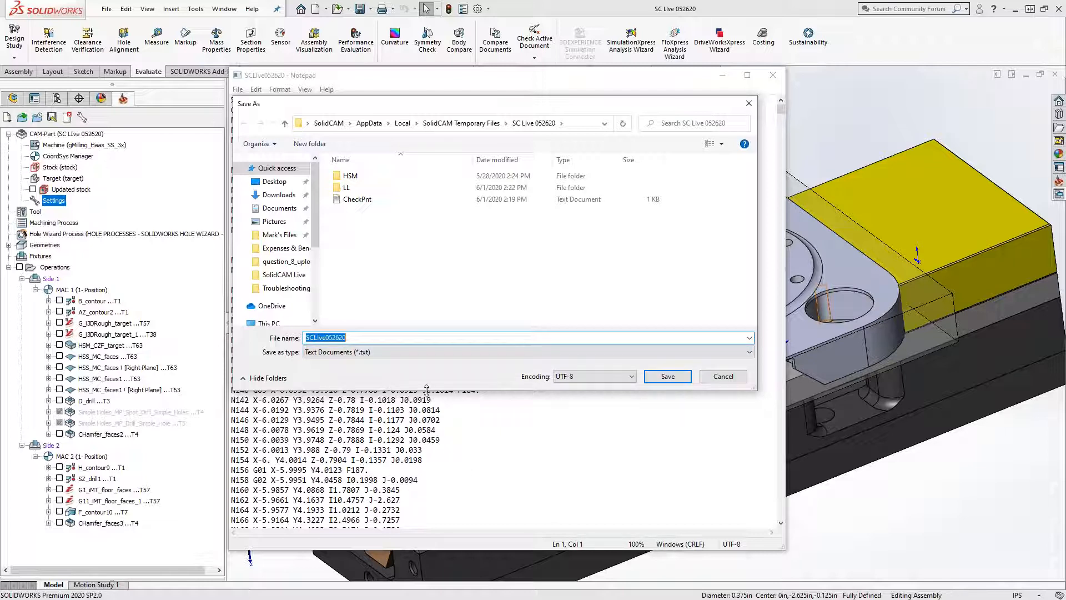
left_click(361, 353)
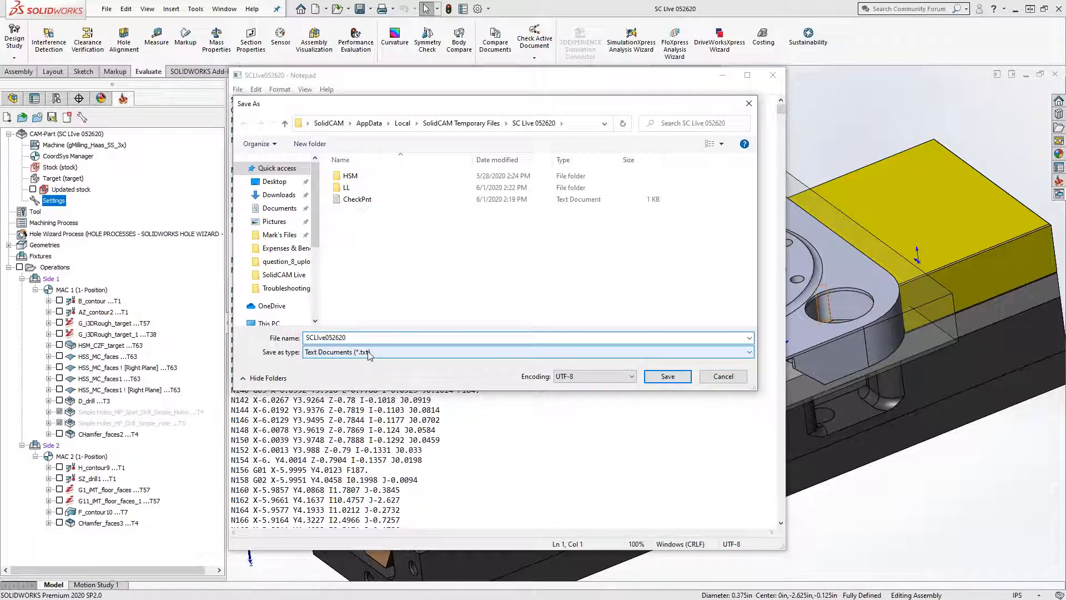
left_click(335, 372)
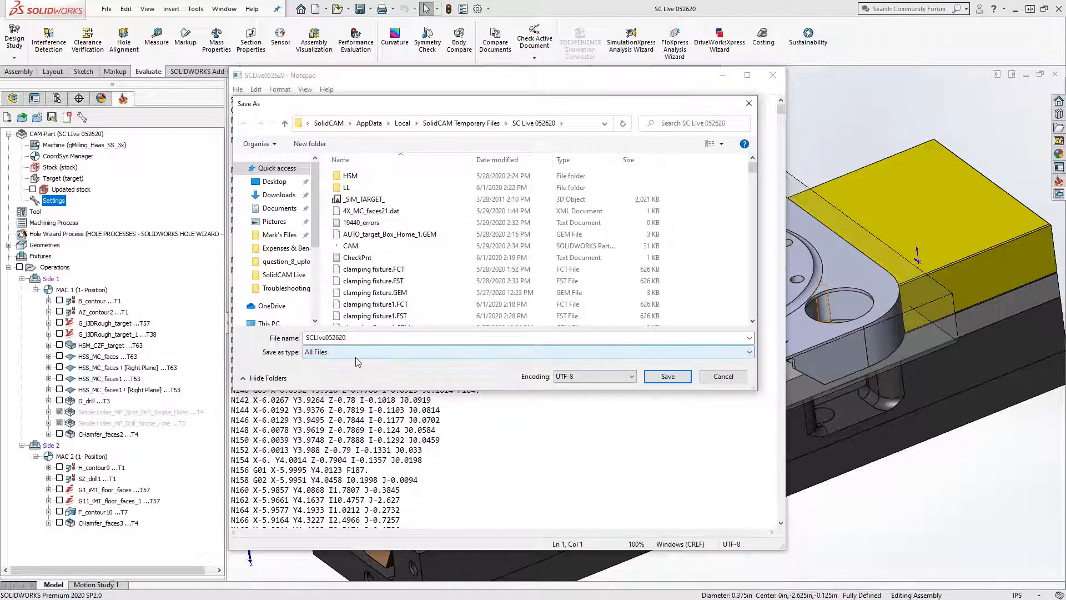
left_click(750, 103)
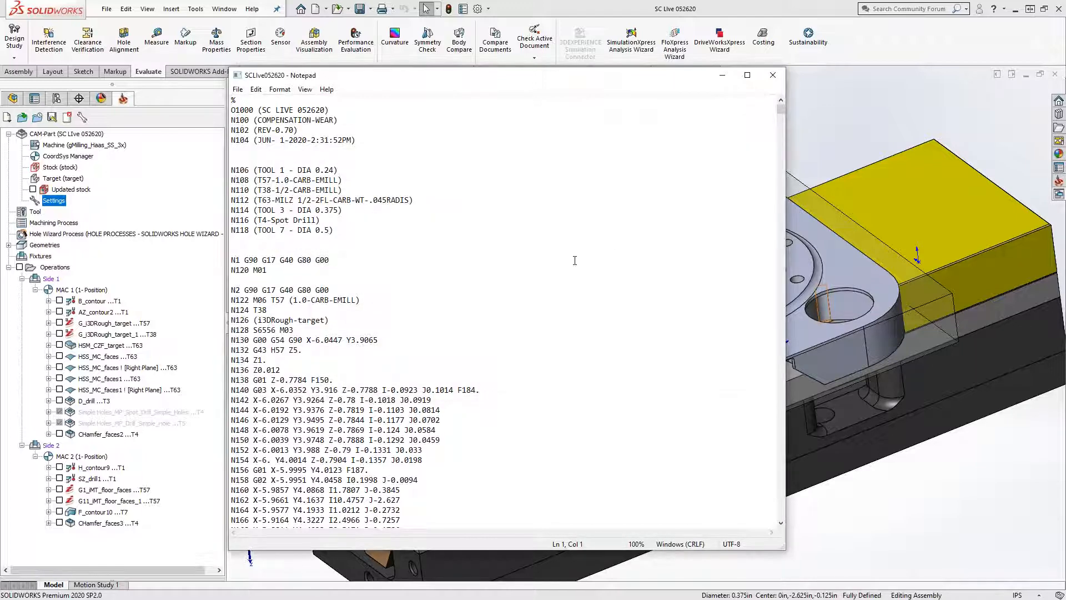
left_click(773, 75)
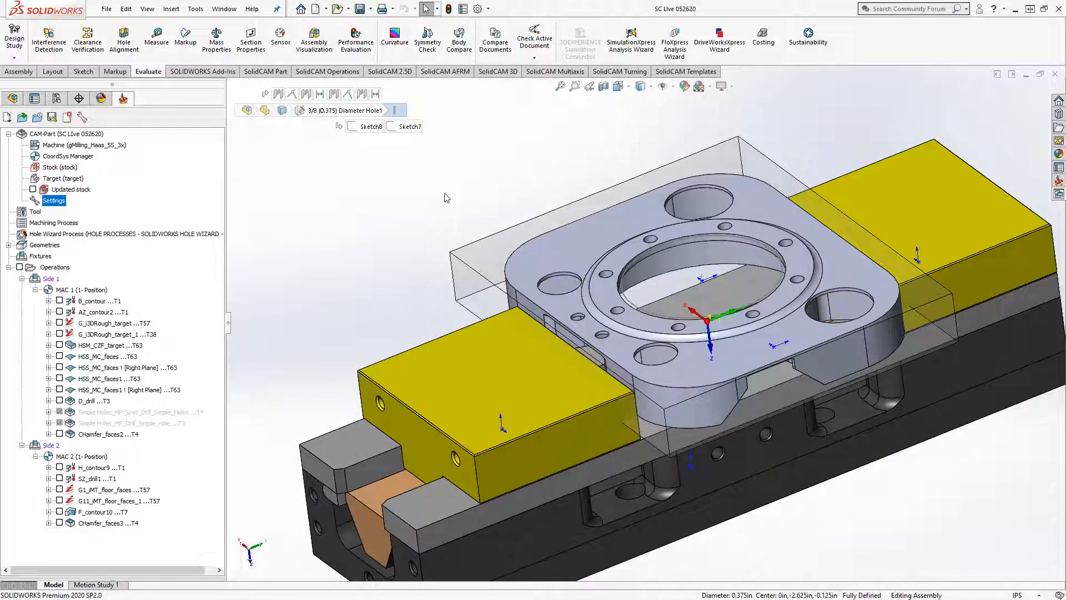
scroll(415, 221, "up", 5)
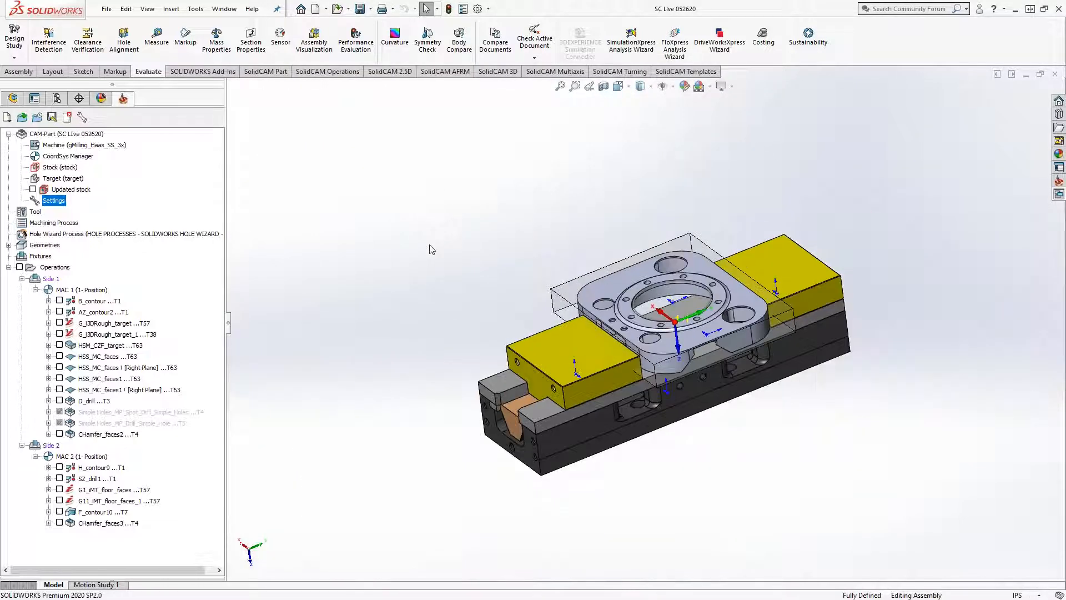
middle_click_drag(430, 247, 442, 248)
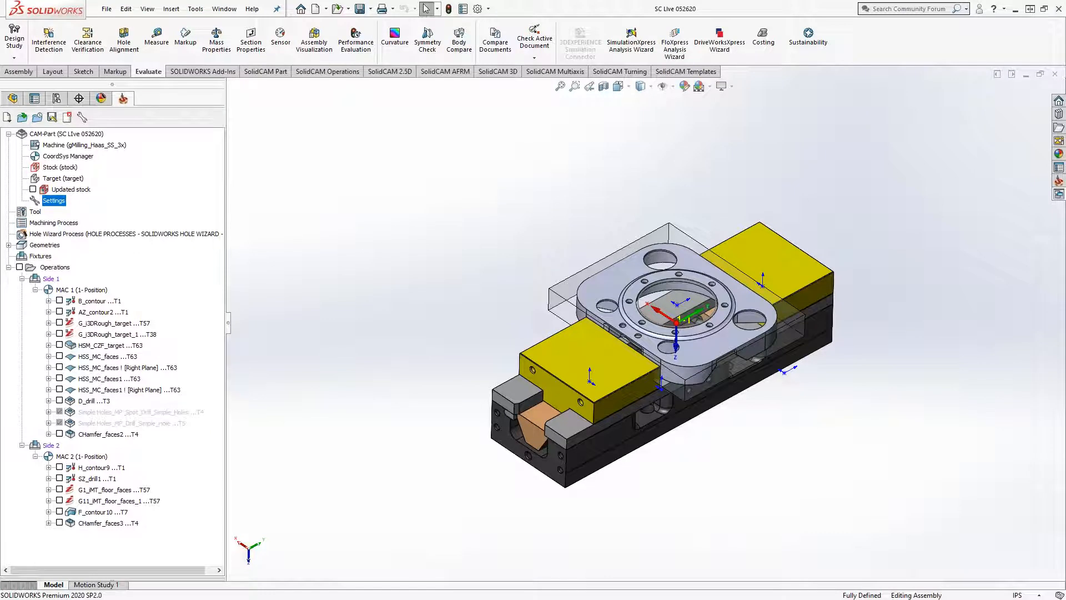